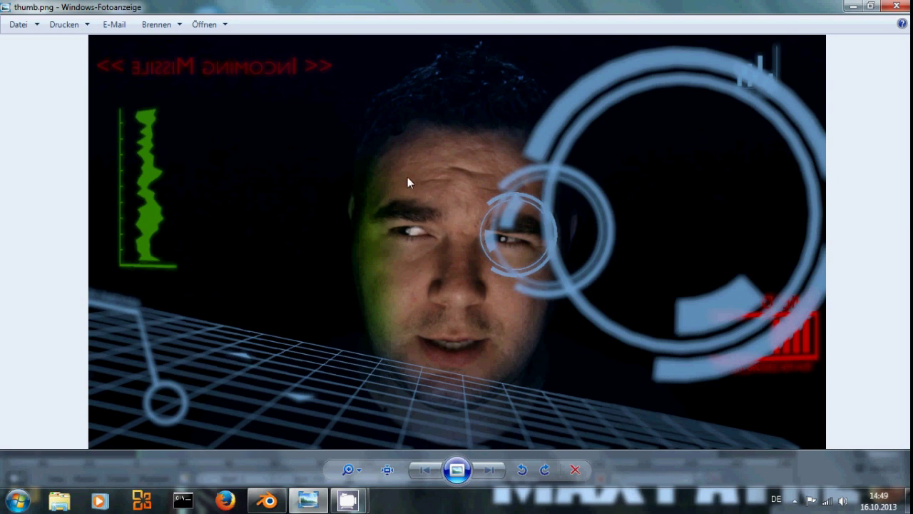
Switch to Blender and choose Blender Render as the scene's render engine
{"action": "left_click", "coordinate": [268, 499]}
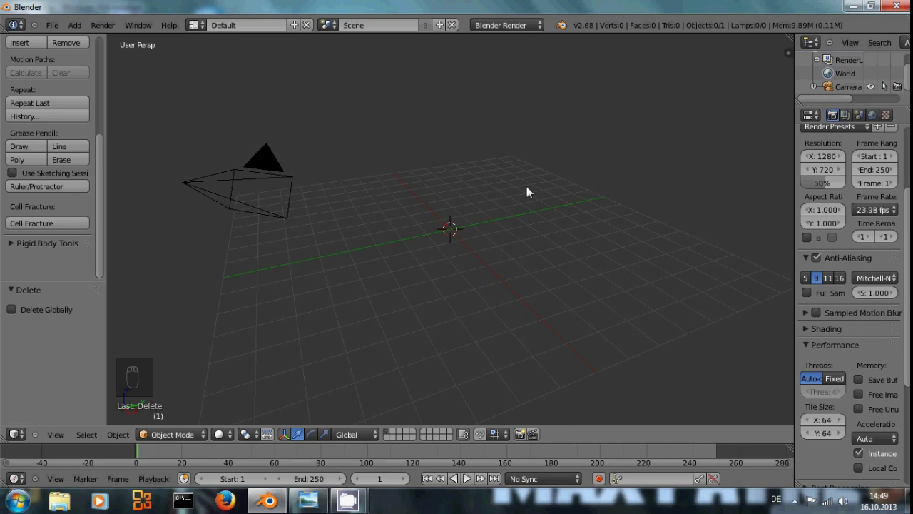
{"action": "left_click", "coordinate": [522, 25]}
{"action": "left_click", "coordinate": [518, 39]}
{"action": "left_click", "coordinate": [865, 211]}
Clear the camera's rotation and location so it sits unrotated at the world origin
{"action": "right_click", "coordinate": [262, 180]}
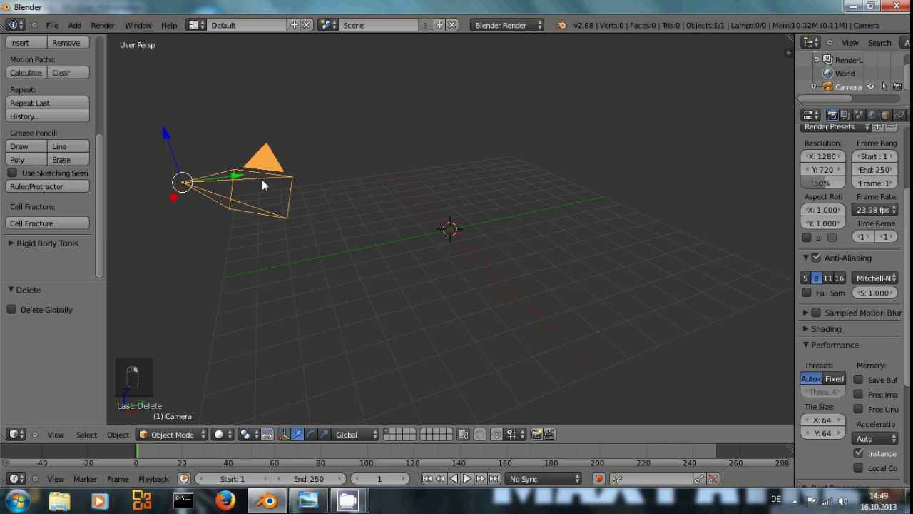
{"action": "key", "text": "alt+r"}
{"action": "key", "text": "alt+g"}
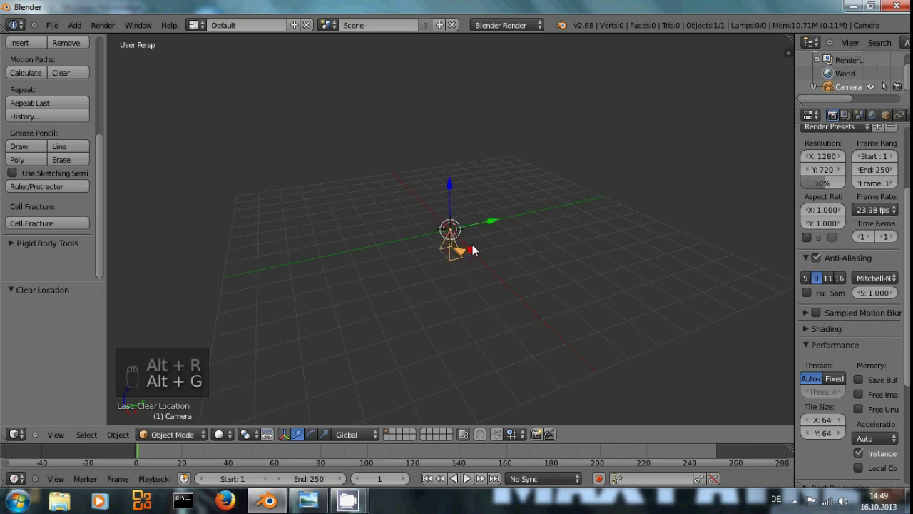
Move the camera 4 units up along the global Z axis
{"action": "key", "text": "g"}
{"action": "key", "text": "z"}
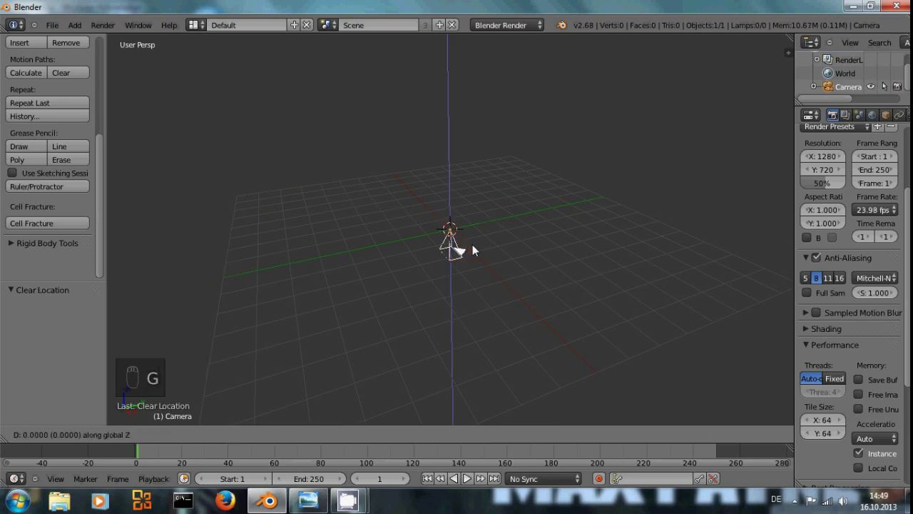
{"action": "key", "text": "4"}
{"action": "key", "text": "Return"}
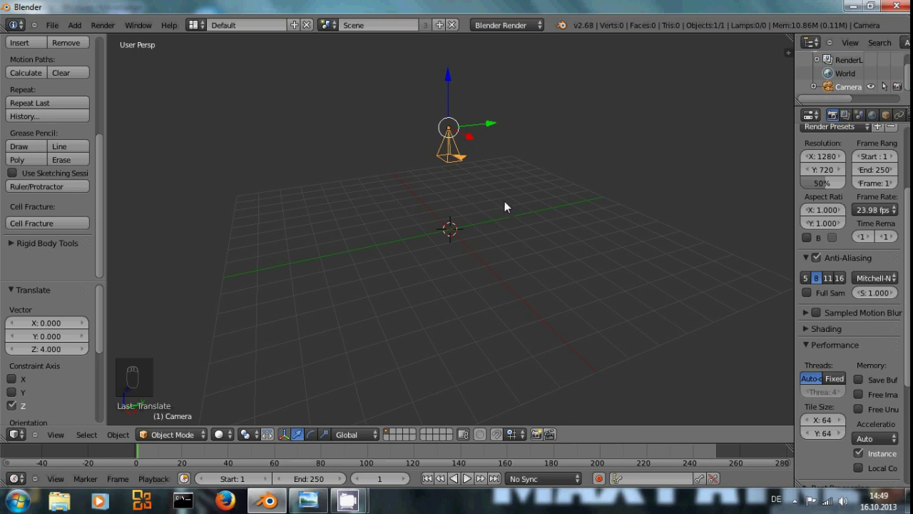
Enable background images in the 3D view and add one restricted to the Camera axis
{"action": "key", "text": "n"}
{"action": "scroll", "coordinate": [717, 265], "scroll_direction": "down", "scroll_amount": 8}
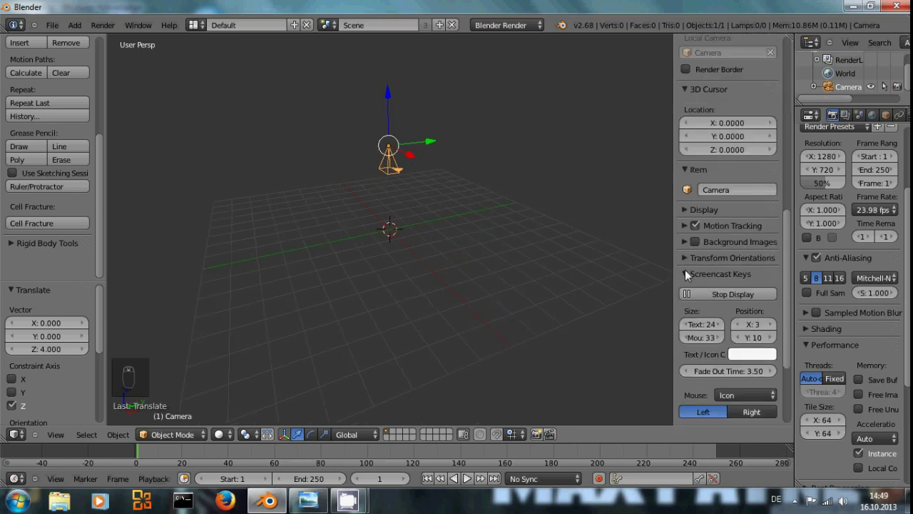
{"action": "left_click", "coordinate": [685, 270]}
{"action": "left_click", "coordinate": [684, 241]}
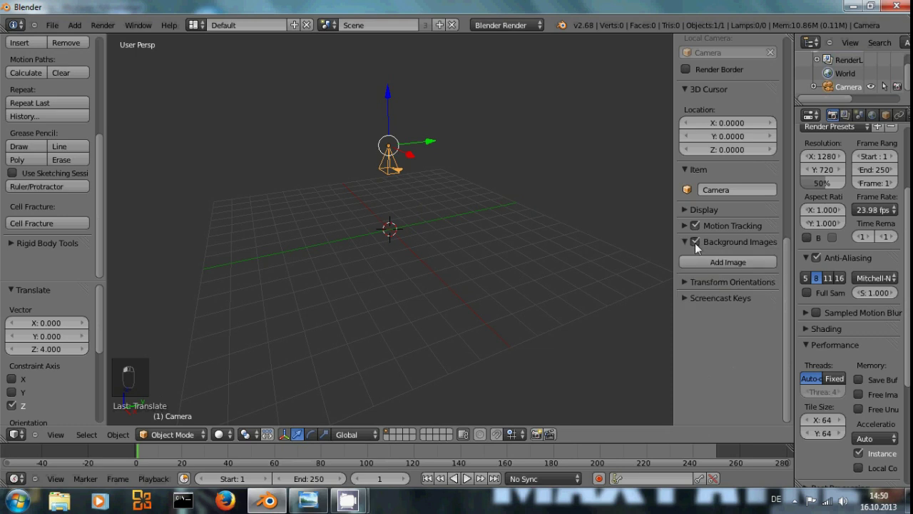
{"action": "left_click", "coordinate": [704, 262]}
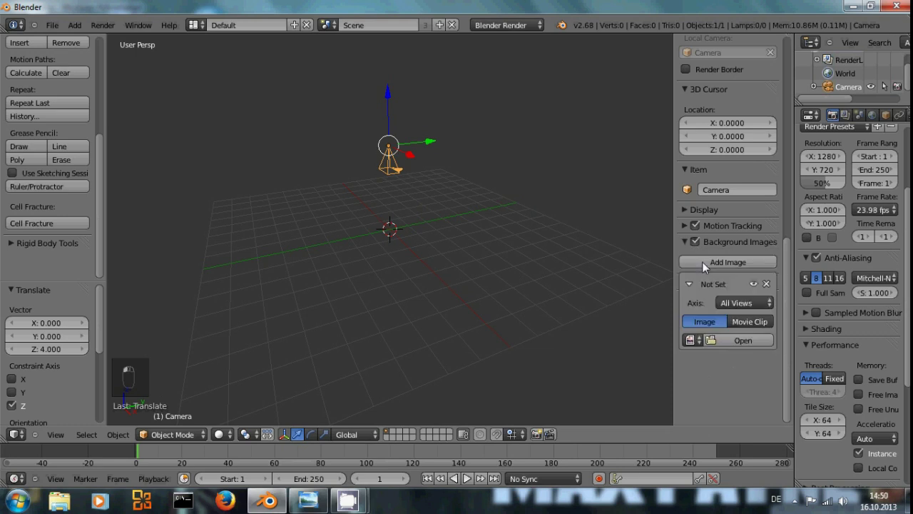
{"action": "left_click", "coordinate": [735, 304]}
{"action": "left_click", "coordinate": [732, 291]}
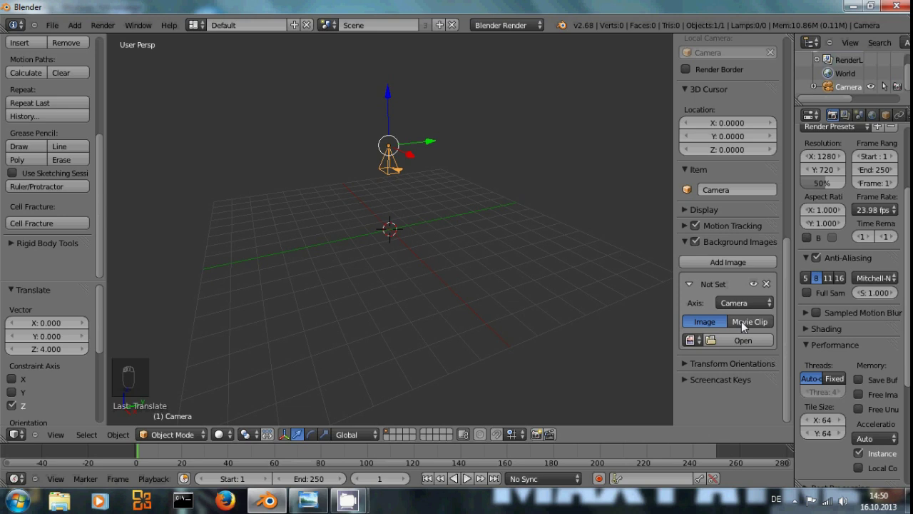
Make the background a movie clip with Camera Clip disabled, and load Sam_Closeup 3_1.mov from the HUD folder
{"action": "left_click", "coordinate": [742, 323]}
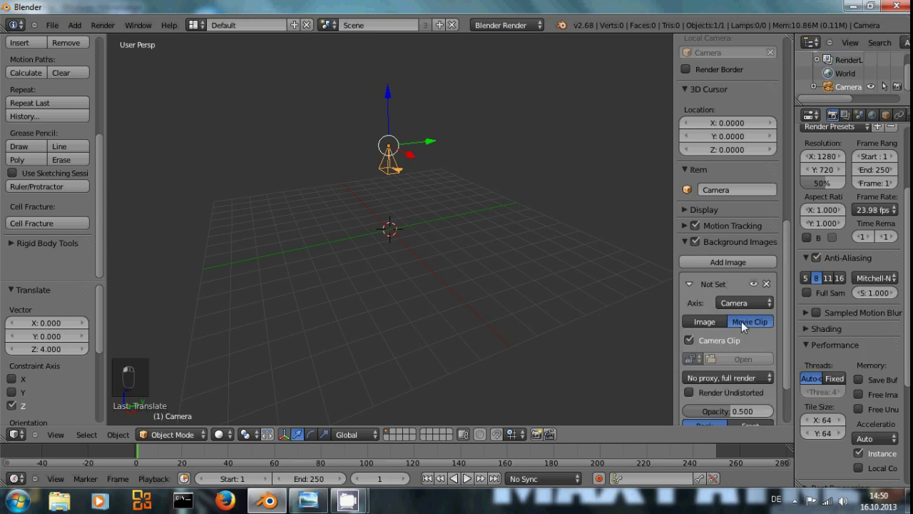
{"action": "scroll", "coordinate": [757, 330], "scroll_direction": "down", "scroll_amount": 1}
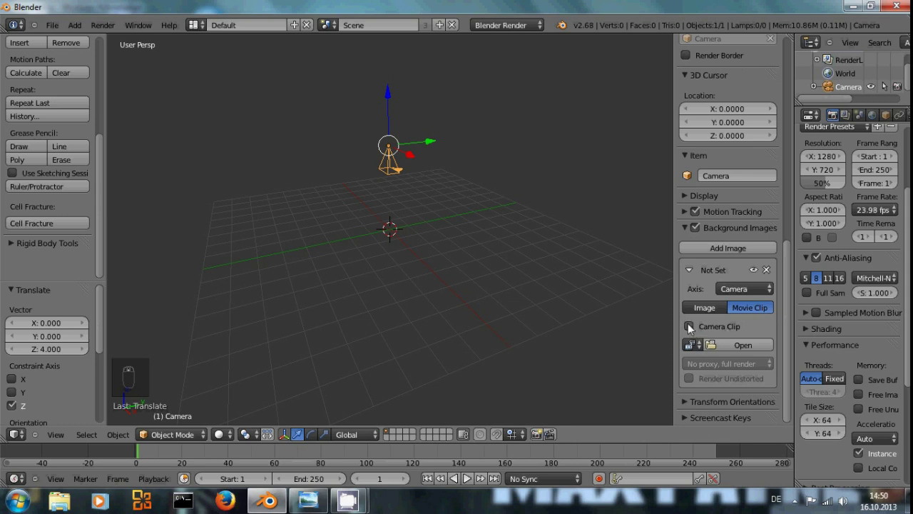
{"action": "left_click", "coordinate": [722, 344]}
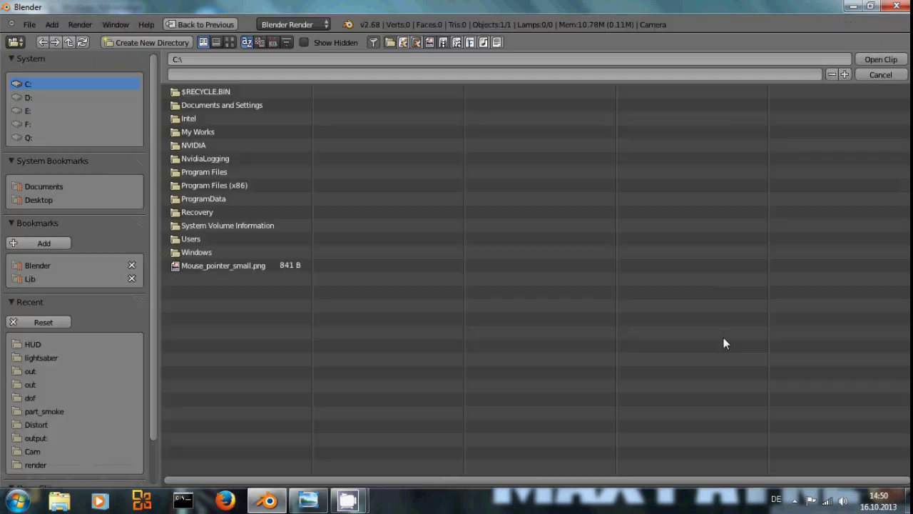
{"action": "left_click", "coordinate": [62, 344]}
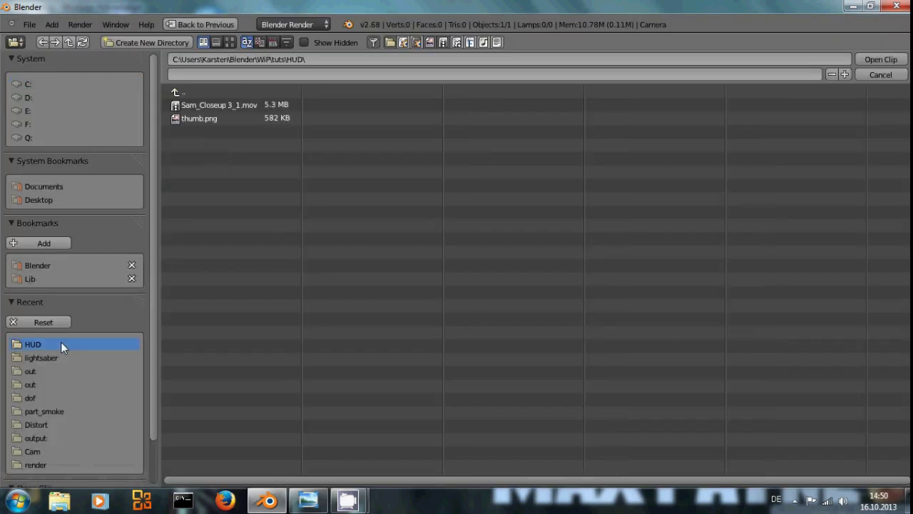
{"action": "double_click", "coordinate": [224, 107]}
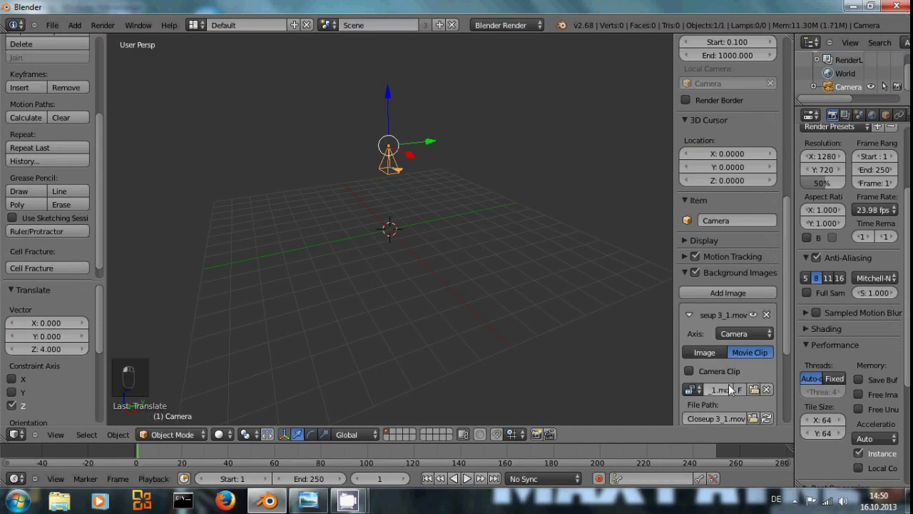
{"action": "scroll", "coordinate": [728, 384], "scroll_direction": "down", "scroll_amount": 3}
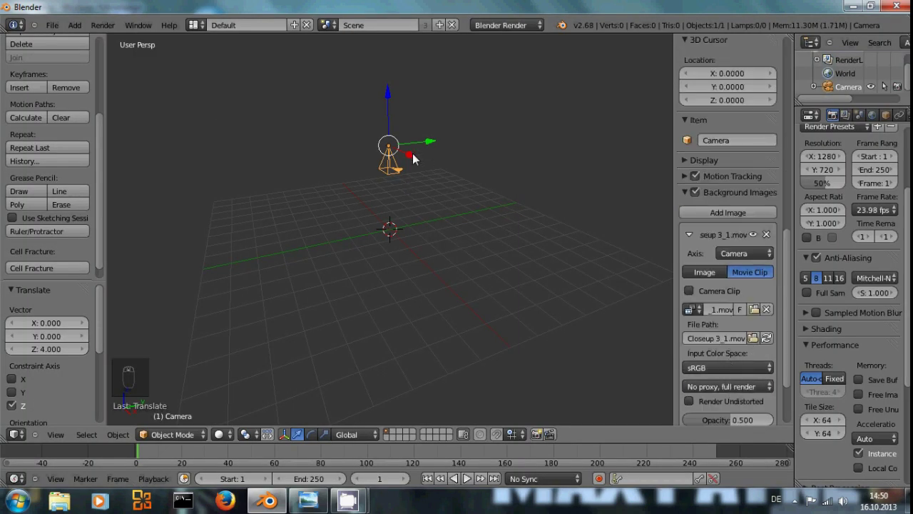
Look through the camera with the footage frame enlarged in the 3D view
{"action": "key", "text": "KP_0"}
{"action": "scroll", "coordinate": [448, 231], "scroll_direction": "up", "scroll_amount": 3}
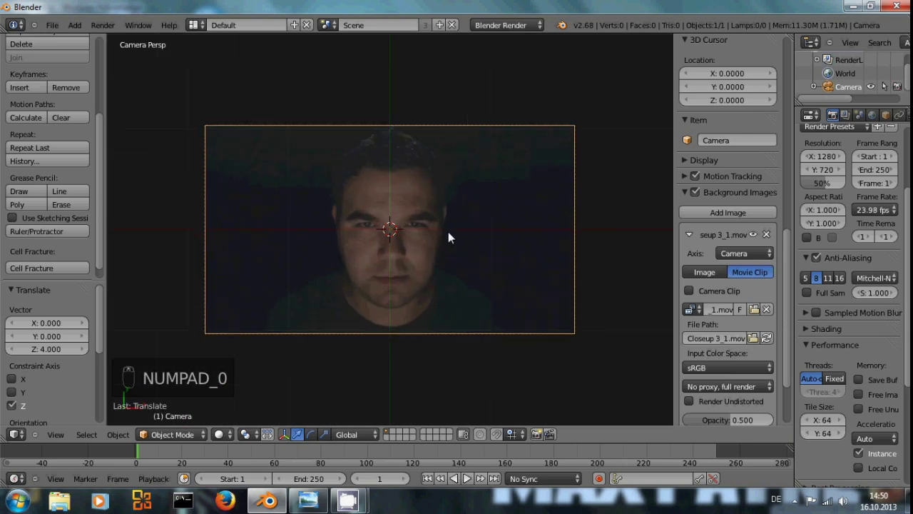
{"action": "scroll", "coordinate": [448, 231], "scroll_direction": "down", "scroll_amount": 2}
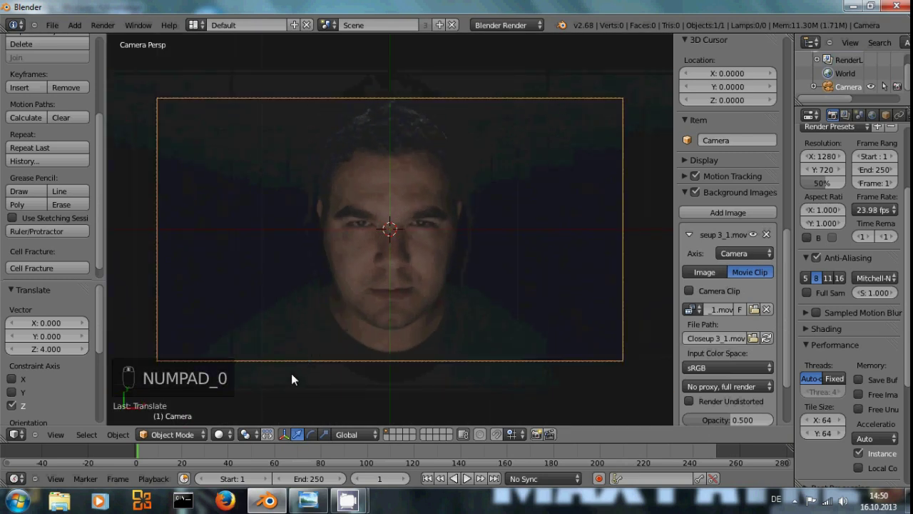
Step through the footage to frame 121 and make it the animation's end frame
{"action": "key", "text": "Right"}
{"action": "key", "text": "Right"}
{"action": "key", "text": "Right"}
{"action": "key", "text": "Right"}
{"action": "key", "text": "Right"}
{"action": "key", "text": "Right"}
{"action": "key", "text": "Right"}
{"action": "key", "text": "Right"}
{"action": "key", "text": "Right"}
{"action": "key", "text": "Right"}
{"action": "key", "text": "Right"}
{"action": "key", "text": "Right"}
{"action": "key", "text": "Right"}
{"action": "key", "text": "Right"}
{"action": "key", "text": "Right"}
{"action": "key", "text": "Right"}
{"action": "key", "text": "Right"}
{"action": "key", "text": "Right"}
{"action": "key", "text": "Right"}
{"action": "key", "text": "Right"}
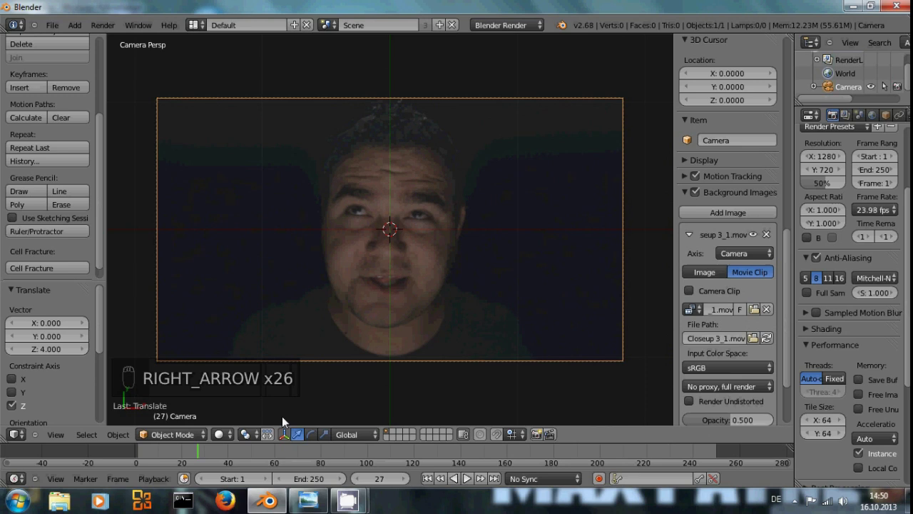
{"action": "key", "text": "Right"}
{"action": "key", "text": "Right"}
{"action": "key", "text": "Right"}
{"action": "key", "text": "Right"}
{"action": "key", "text": "Right"}
{"action": "key", "text": "Right"}
{"action": "key", "text": "Right"}
{"action": "key", "text": "Right"}
{"action": "key", "text": "Right"}
{"action": "key", "text": "Right"}
{"action": "key", "text": "Right"}
{"action": "key", "text": "Right"}
{"action": "key", "text": "Right"}
{"action": "key", "text": "Right"}
{"action": "key", "text": "Right"}
{"action": "key", "text": "Right"}
{"action": "key", "text": "Right"}
{"action": "key", "text": "Right"}
{"action": "key", "text": "Right"}
{"action": "key", "text": "Right"}
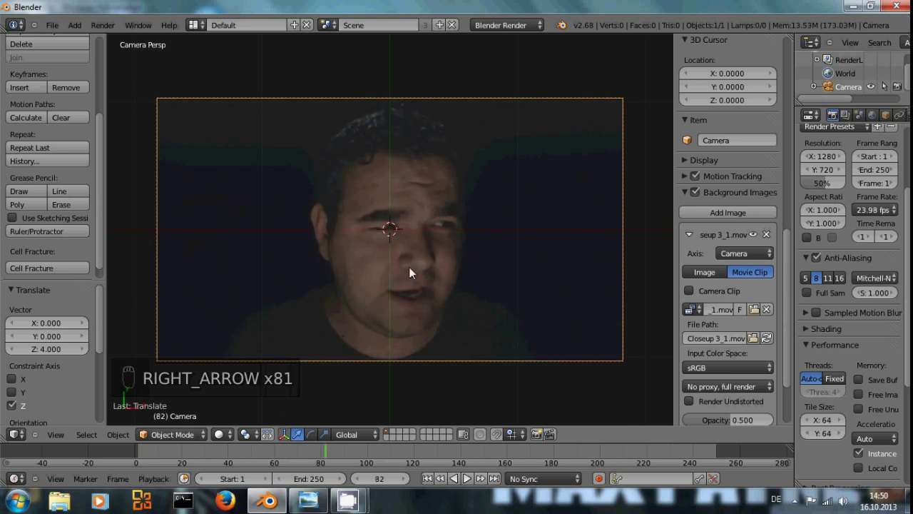
{"action": "key", "text": "Right"}
{"action": "key", "text": "Right"}
{"action": "key", "text": "Right"}
{"action": "key", "text": "Right"}
{"action": "key", "text": "Right"}
{"action": "key", "text": "Right"}
{"action": "key", "text": "Right"}
{"action": "key", "text": "Right"}
{"action": "key", "text": "Right"}
{"action": "key", "text": "Right"}
{"action": "key", "text": "Right"}
{"action": "key", "text": "Right"}
{"action": "key", "text": "Right"}
{"action": "key", "text": "Right"}
{"action": "key", "text": "Right"}
{"action": "key", "text": "Right"}
{"action": "key", "text": "Right"}
{"action": "key", "text": "Right"}
{"action": "key", "text": "Right"}
{"action": "key", "text": "Right"}
{"action": "key", "text": "Right"}
{"action": "key", "text": "Right"}
{"action": "key", "text": "Right"}
{"action": "key", "text": "Right"}
{"action": "key", "text": "Right"}
{"action": "key", "text": "Right"}
{"action": "key", "text": "Right"}
{"action": "key", "text": "Right"}
{"action": "key", "text": "Right"}
{"action": "key", "text": "Right"}
{"action": "key", "text": "Left"}
{"action": "key", "text": "Left"}
{"action": "key", "text": "Left"}
{"action": "key", "text": "Left"}
{"action": "key", "text": "Left"}
{"action": "key", "text": "Left"}
{"action": "key", "text": "Left"}
{"action": "key", "text": "Left"}
{"action": "key", "text": "Left"}
{"action": "key", "text": "Left"}
{"action": "key", "text": "Left"}
{"action": "key", "text": "Left"}
{"action": "key", "text": "Left"}
{"action": "key", "text": "Left"}
{"action": "key", "text": "Left"}
{"action": "key", "text": "Left"}
{"action": "key", "text": "Left"}
{"action": "key", "text": "Left"}
{"action": "key", "text": "Left"}
{"action": "key", "text": "Left"}
{"action": "key", "text": "Left"}
{"action": "key", "text": "Left"}
{"action": "key", "text": "Left"}
{"action": "key", "text": "Left"}
{"action": "key", "text": "Left"}
{"action": "key", "text": "Left"}
{"action": "key", "text": "Left"}
{"action": "key", "text": "Left"}
{"action": "key", "text": "Left"}
{"action": "key", "text": "Left"}
{"action": "key", "text": "Left"}
{"action": "key", "text": "Left"}
{"action": "key", "text": "Right"}
{"action": "key", "text": "Right"}
{"action": "key", "text": "Right"}
{"action": "key", "text": "Right"}
{"action": "key", "text": "Right"}
{"action": "key", "text": "Right"}
{"action": "key", "text": "Right"}
{"action": "key", "text": "Right"}
{"action": "key", "text": "Right"}
{"action": "key", "text": "Right"}
{"action": "key", "text": "Right"}
{"action": "key", "text": "Right"}
{"action": "key", "text": "Right"}
{"action": "key", "text": "Right"}
{"action": "key", "text": "Right"}
{"action": "key", "text": "Right"}
{"action": "key", "text": "Right"}
{"action": "key", "text": "Right"}
{"action": "key", "text": "Right"}
{"action": "key", "text": "Right"}
{"action": "key", "text": "Right"}
{"action": "key", "text": "Left"}
{"action": "key", "text": "Left"}
{"action": "key", "text": "Left"}
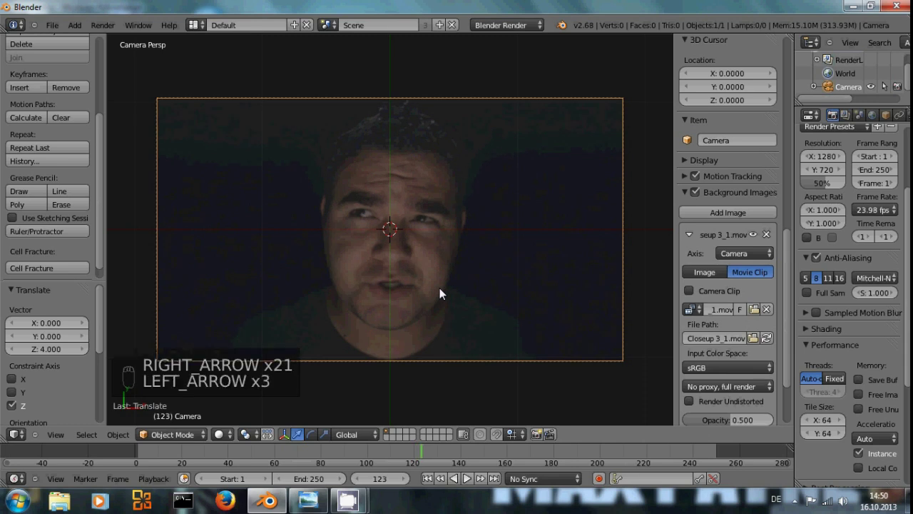
{"action": "key", "text": "Left"}
{"action": "key", "text": "Right"}
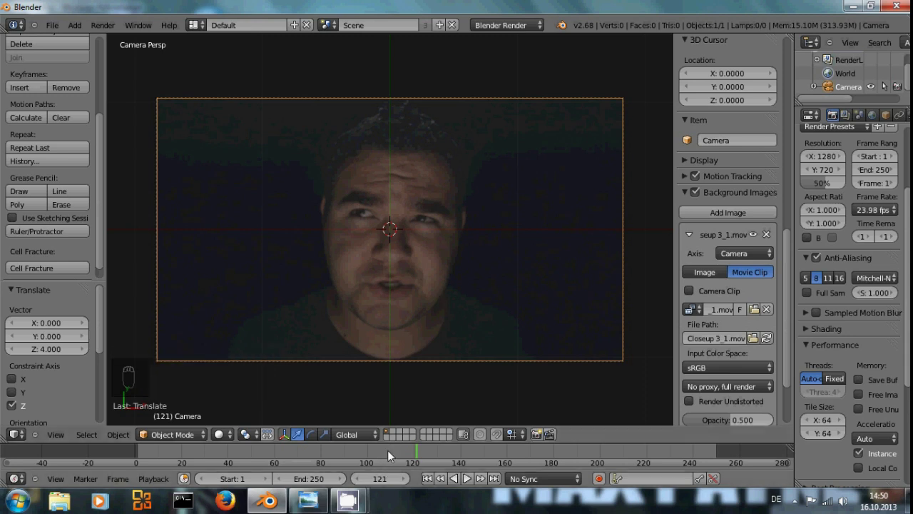
{"action": "key", "text": "e"}
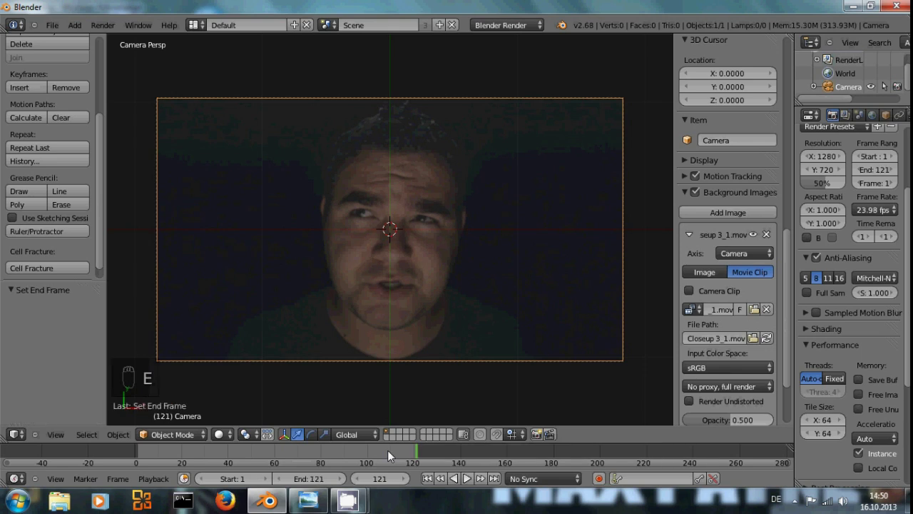
Return the animation to frame 1 and hide the 3D view's properties sidebar
{"action": "key", "text": "Left"}
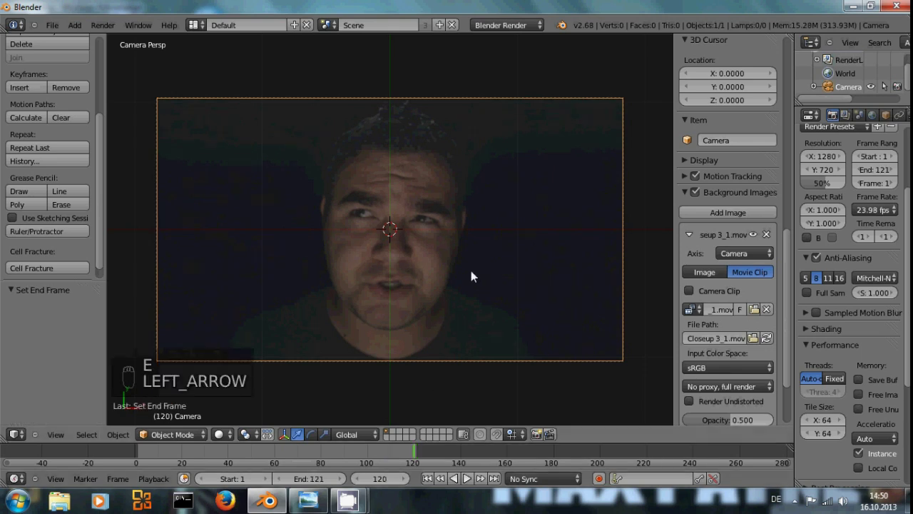
{"action": "key", "text": "ctrl+shift+Down"}
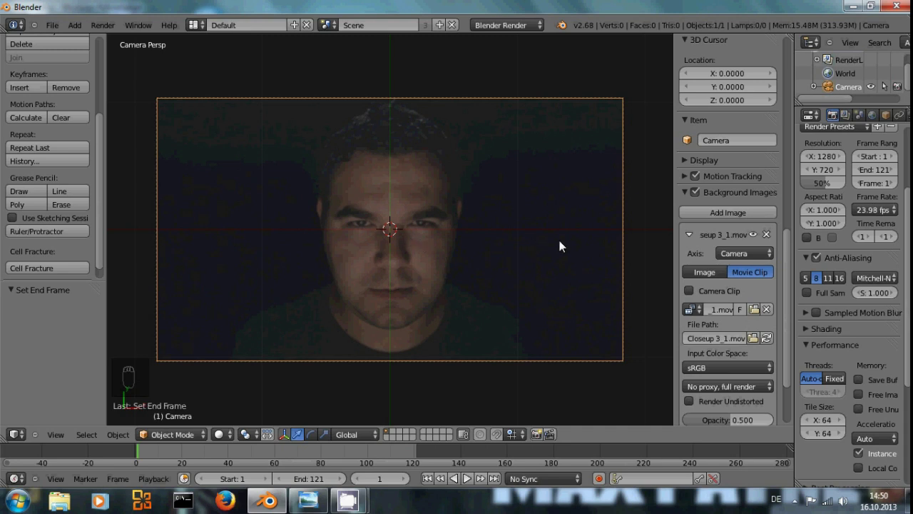
{"action": "key", "text": "n"}
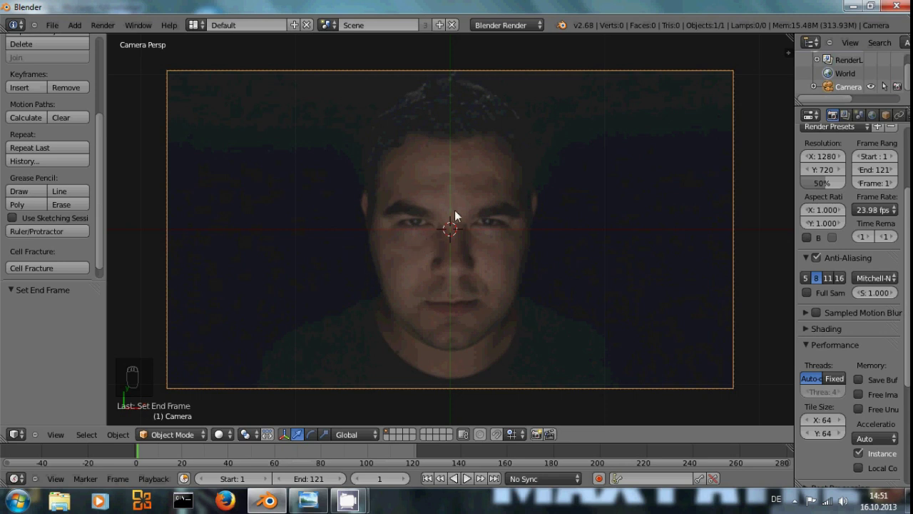
Add an unfilled 32-vertex mesh circle at the scene's centre and scale it down to about 0.167
{"action": "key", "text": "shift+a"}
{"action": "mouse_move", "coordinate": [457, 198]}
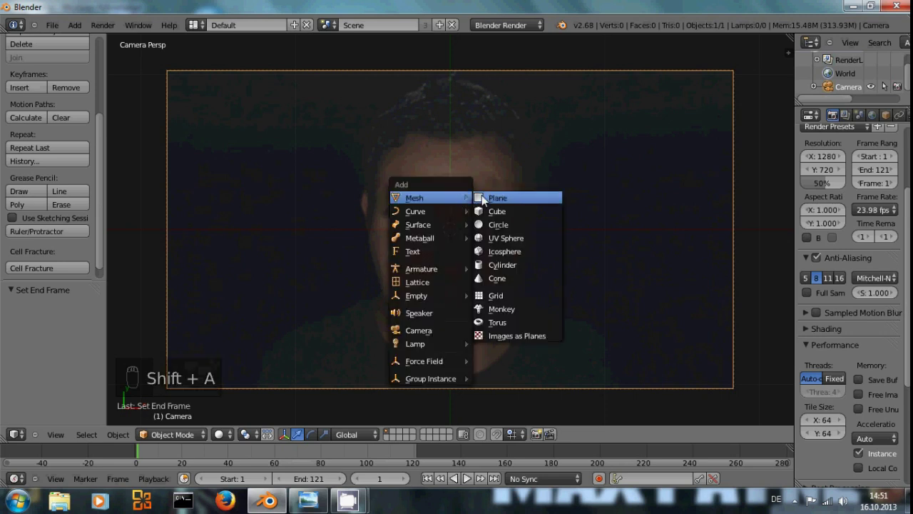
{"action": "left_click", "coordinate": [511, 223]}
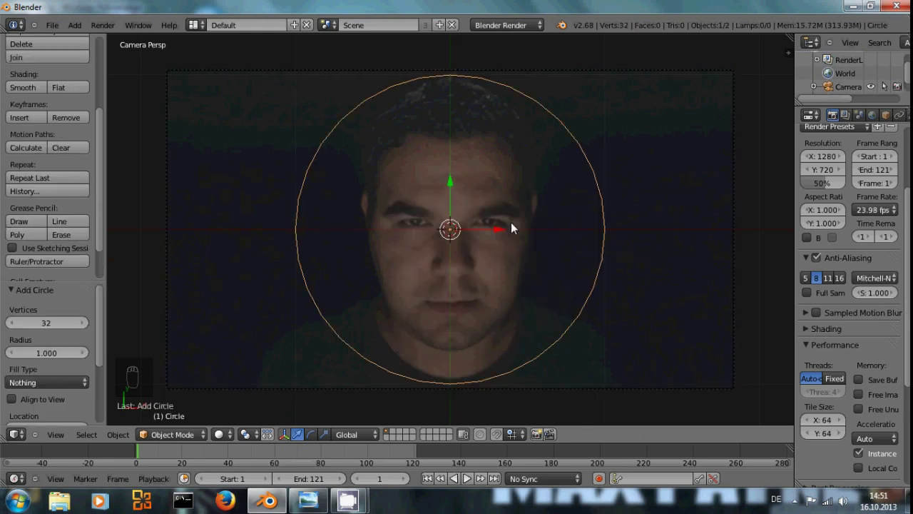
{"action": "left_click", "coordinate": [45, 381]}
{"action": "scroll", "coordinate": [71, 358], "scroll_direction": "down", "scroll_amount": 5}
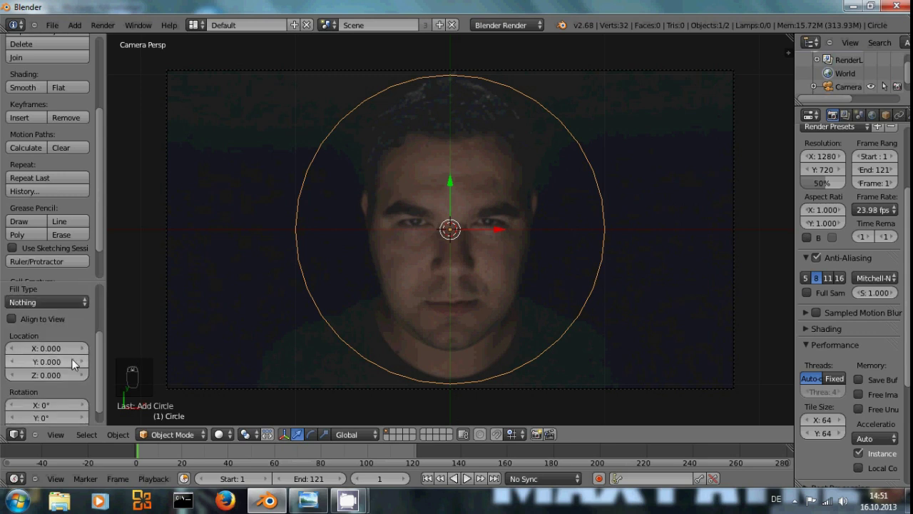
{"action": "scroll", "coordinate": [71, 358], "scroll_direction": "up", "scroll_amount": 4}
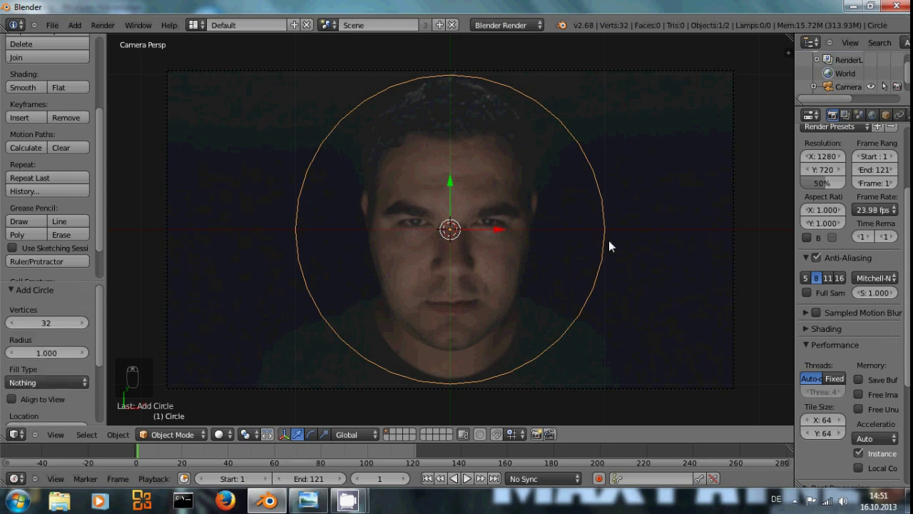
{"action": "key", "text": "s"}
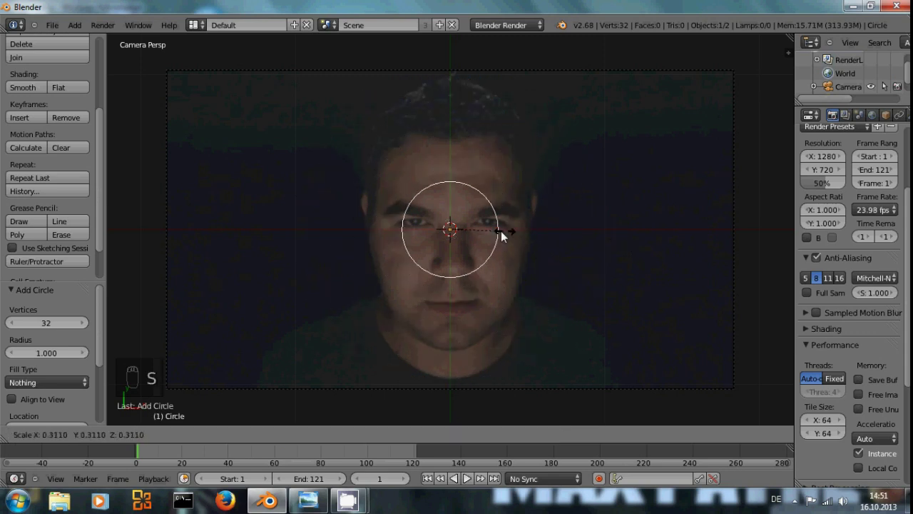
{"action": "left_click", "coordinate": [480, 231]}
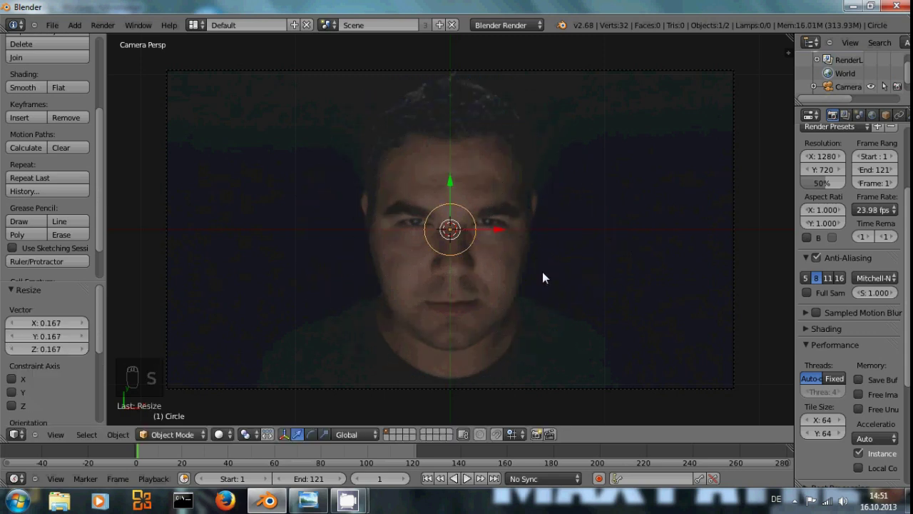
{"action": "key", "text": "KP_1"}
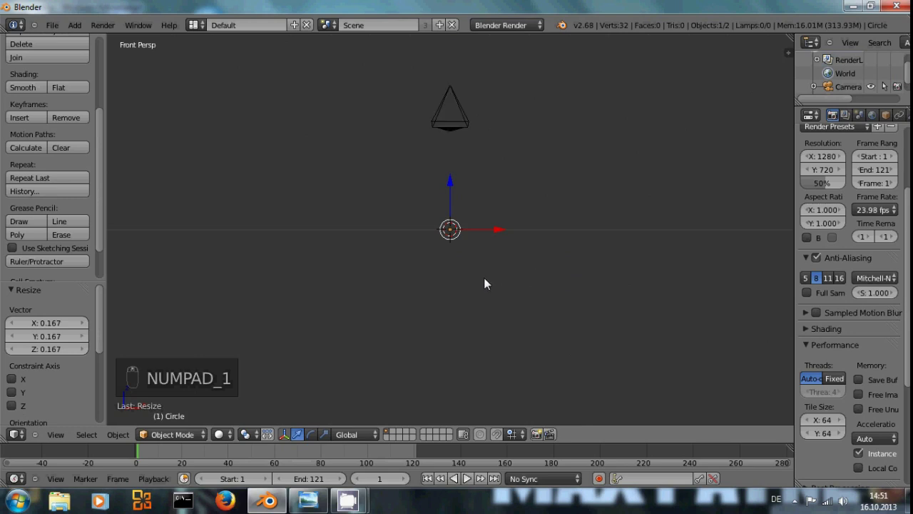
{"action": "middle_click_drag", "start_coordinate": [477, 250], "coordinate": [445, 247]}
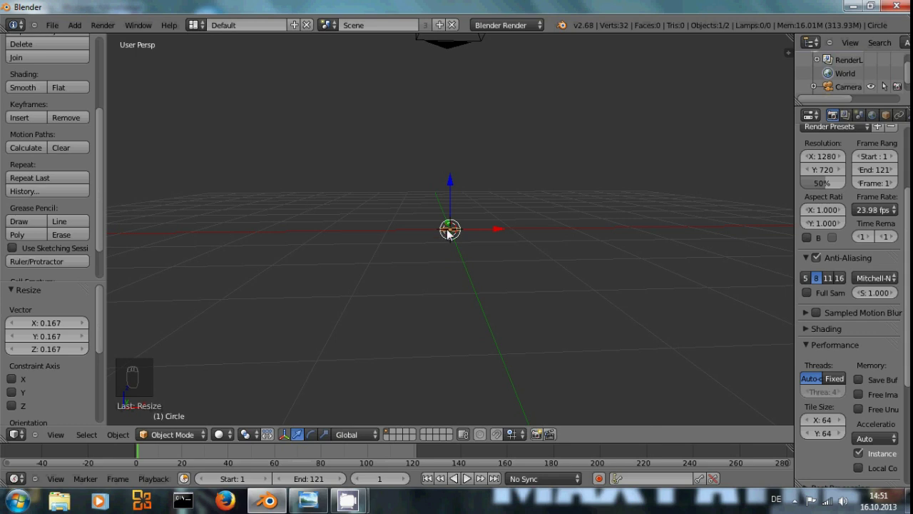
{"action": "key", "text": "KP_0"}
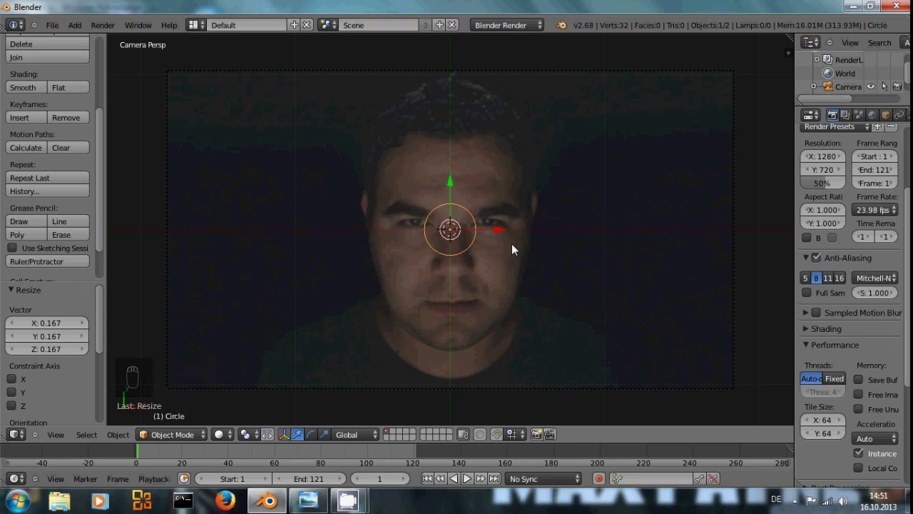
Scale the circle by 0.5 and move it about 0.247 in X and 0.052 in Y, over the subject's left eye
{"action": "key", "text": "s"}
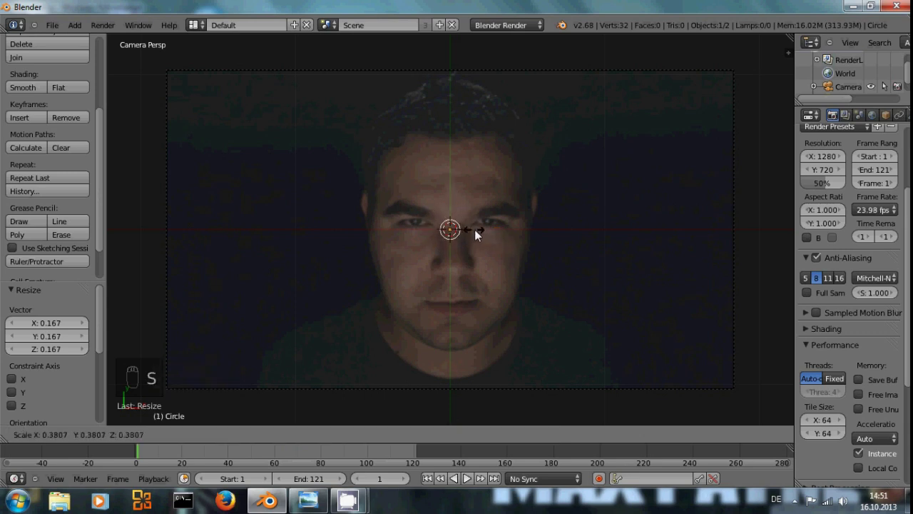
{"action": "left_click", "coordinate": [481, 232]}
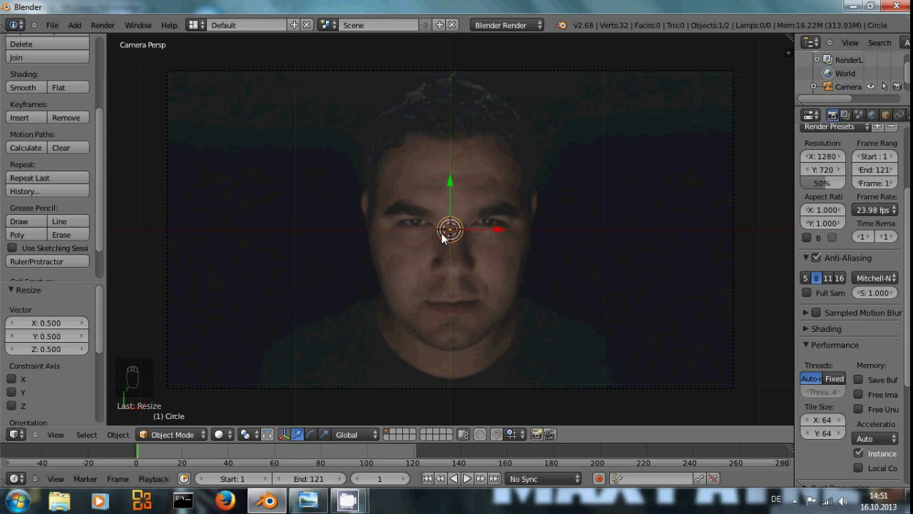
{"action": "key", "text": "g"}
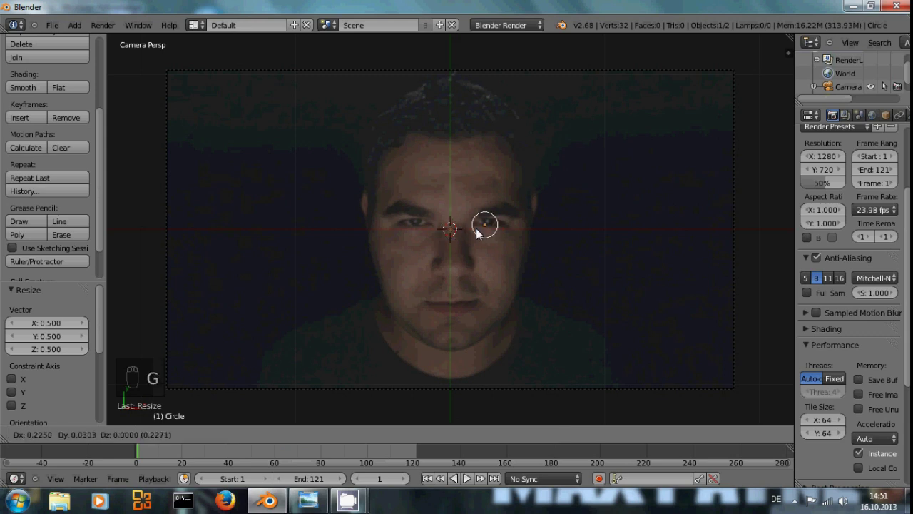
{"action": "left_click", "coordinate": [479, 226]}
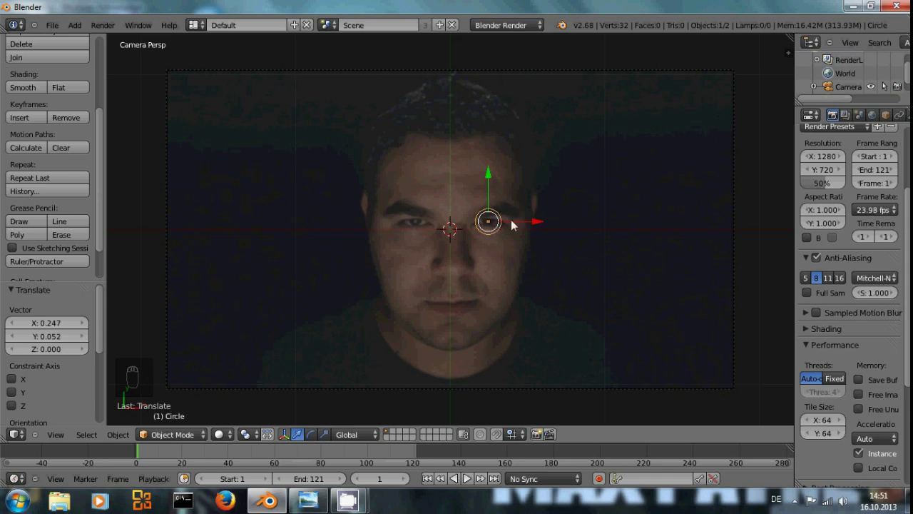
{"action": "middle_click_drag", "start_coordinate": [555, 256], "coordinate": [497, 246]}
{"action": "key", "text": "KP_0"}
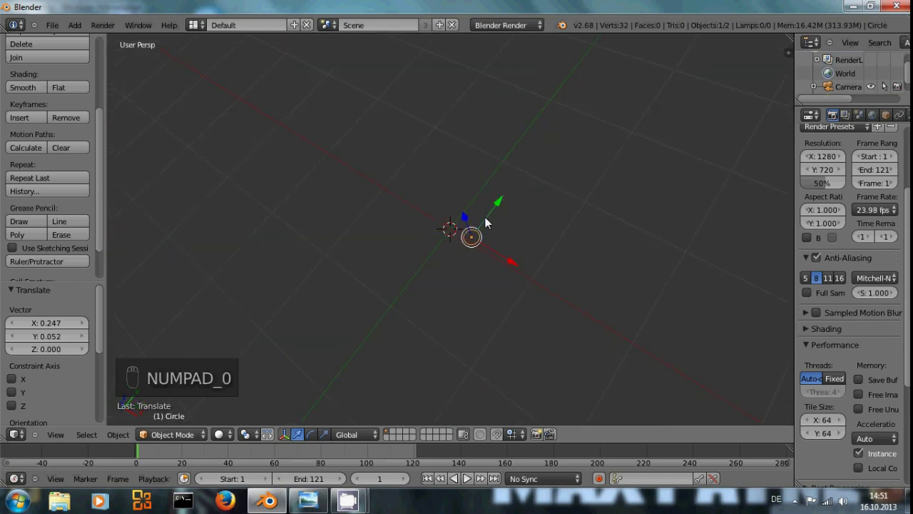
{"action": "key", "text": "KP_0"}
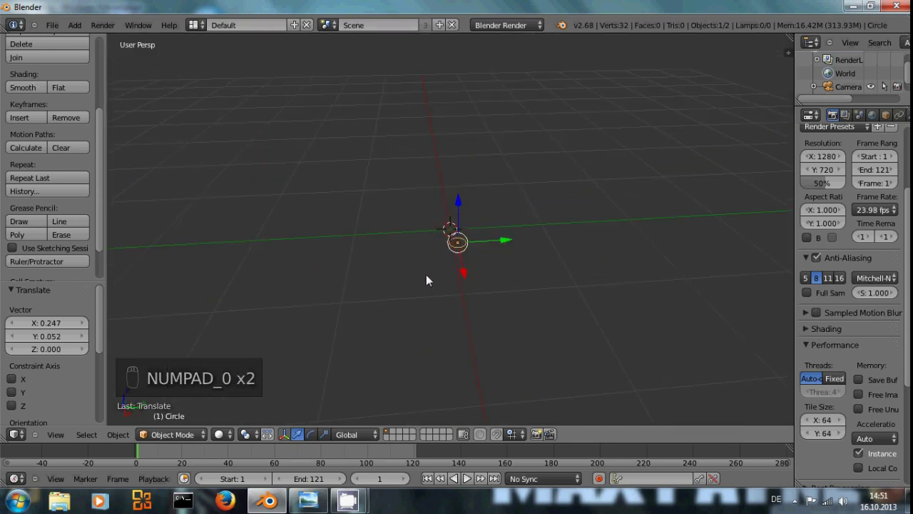
{"action": "middle_click_drag", "start_coordinate": [452, 266], "coordinate": [448, 250]}
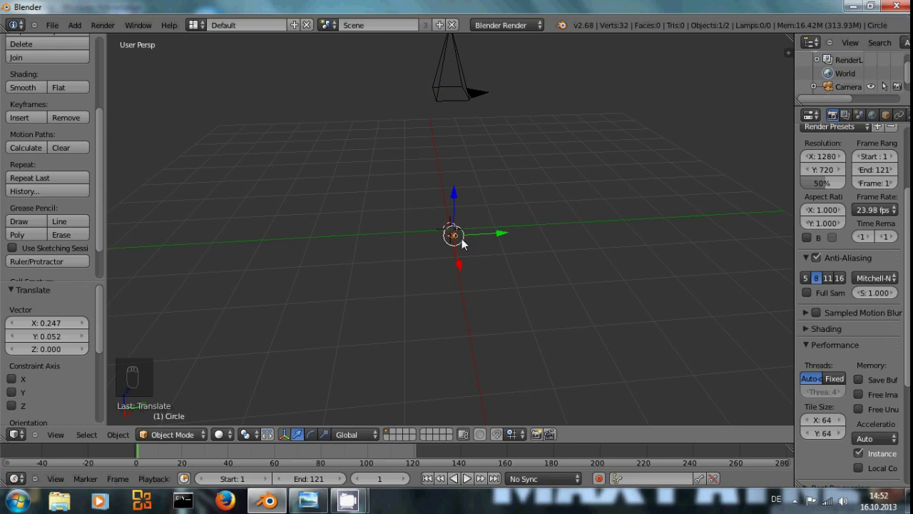
{"action": "key", "text": "KP_0"}
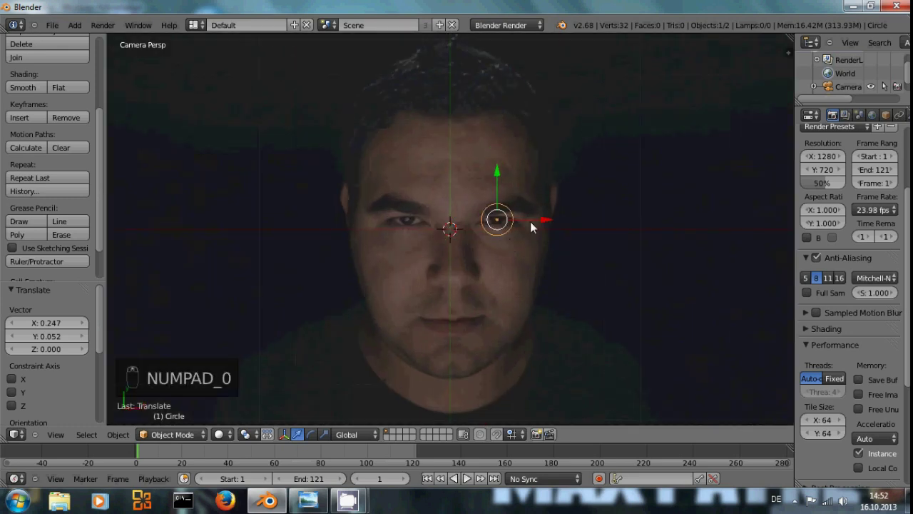
Extrude the circle's edges in place and scale them outward by about 1.219 to form a flat ring around the eye
{"action": "key", "text": "Tab"}
{"action": "scroll", "coordinate": [546, 249], "scroll_direction": "up", "scroll_amount": 3}
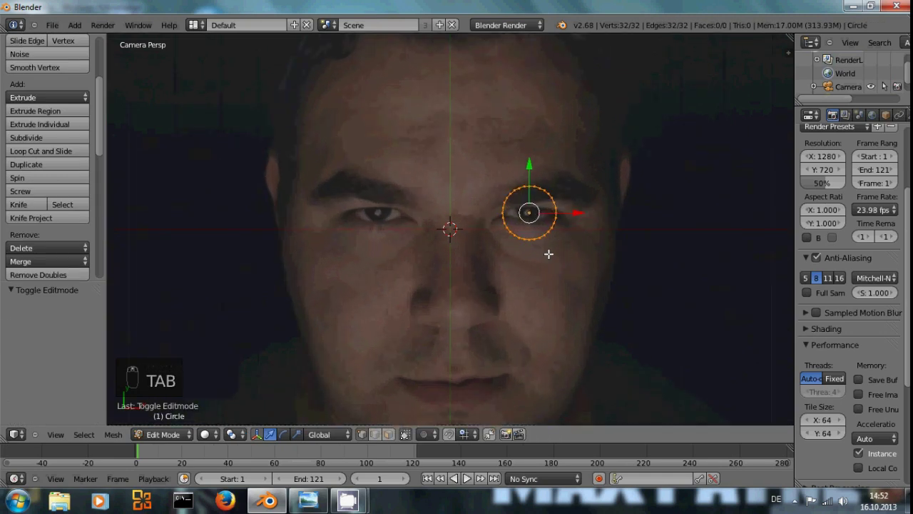
{"action": "scroll", "coordinate": [522, 267], "scroll_direction": "up", "scroll_amount": 3}
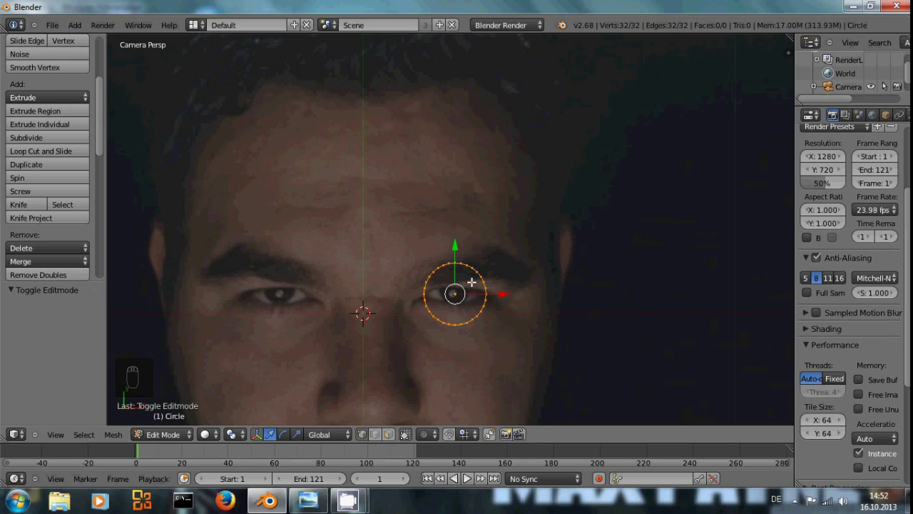
{"action": "key", "text": "e"}
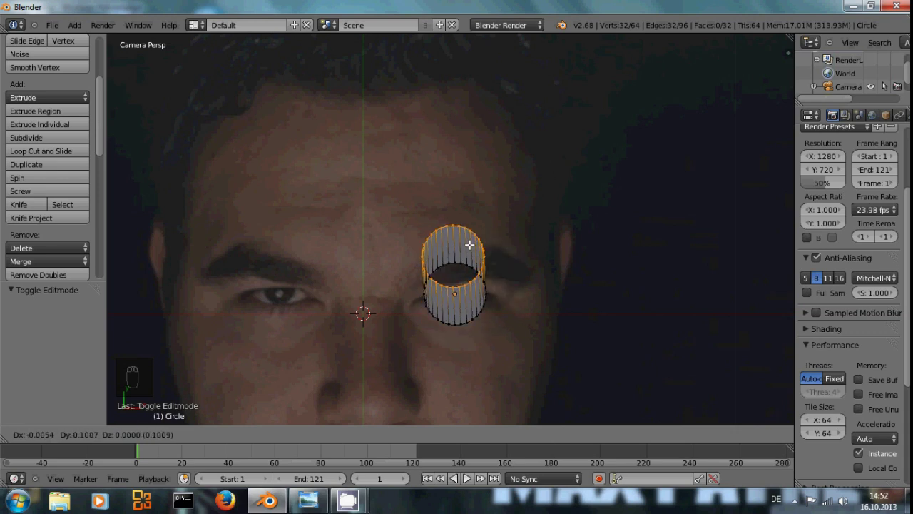
{"action": "left_click", "coordinate": [470, 245]}
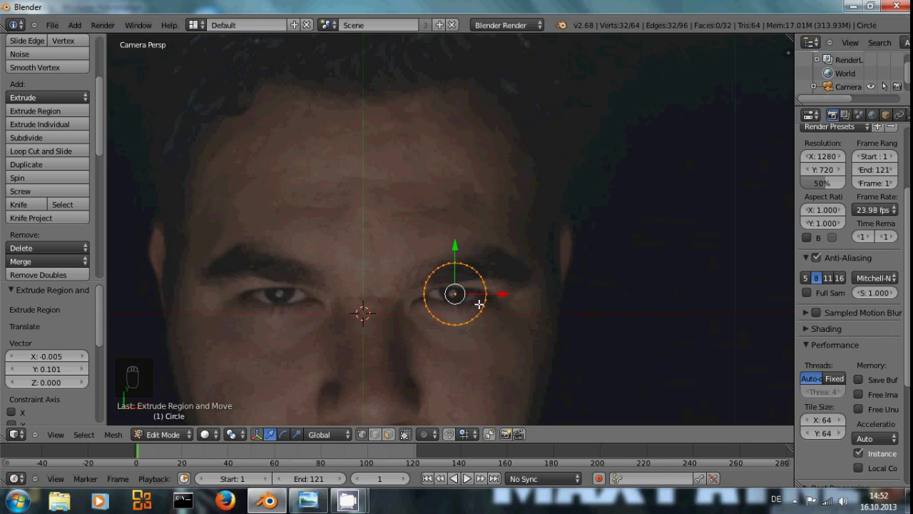
{"action": "key", "text": "s"}
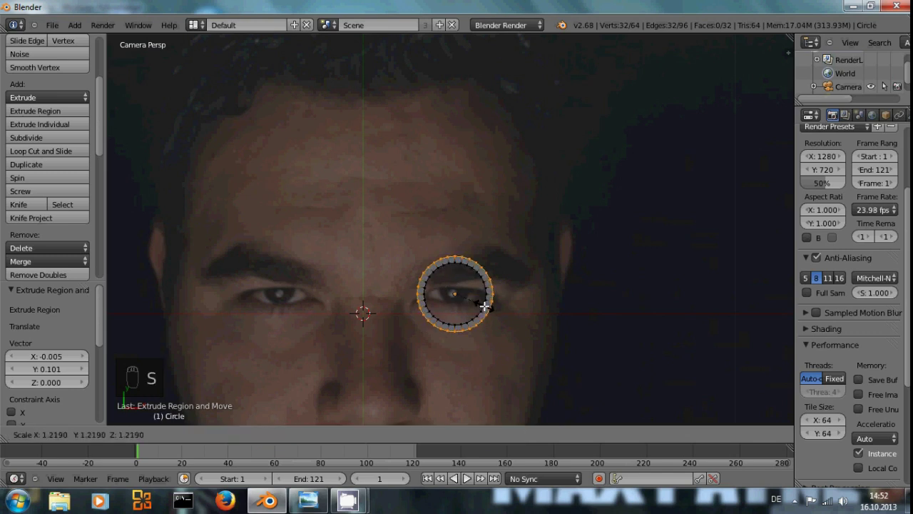
{"action": "left_click", "coordinate": [485, 305]}
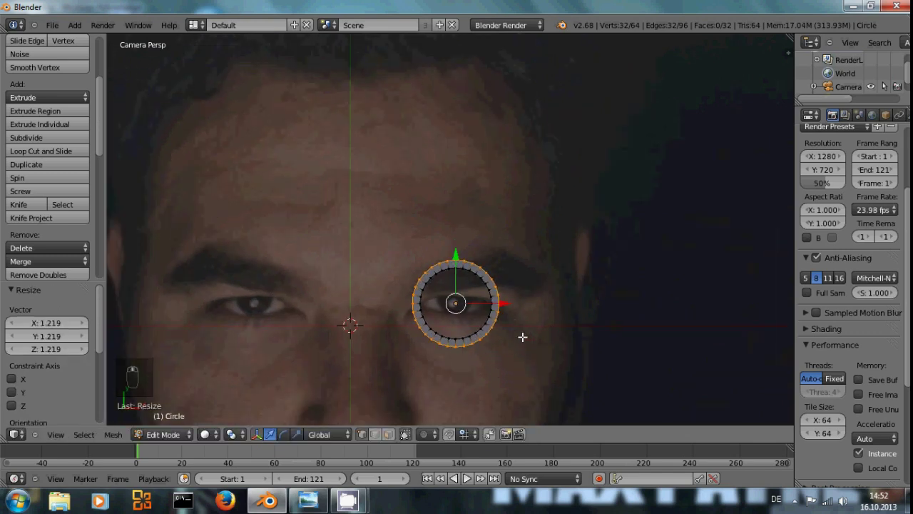
{"action": "key", "text": "Tab"}
{"action": "scroll", "coordinate": [528, 338], "scroll_direction": "down", "scroll_amount": 7}
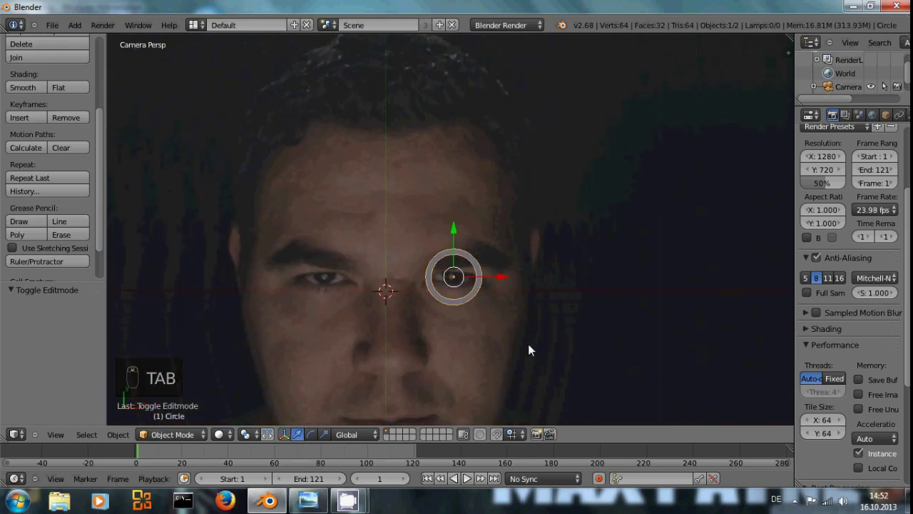
Give the ring a new material named Blue
{"action": "scroll", "coordinate": [523, 350], "scroll_direction": "up", "scroll_amount": 5}
{"action": "middle_click_drag", "start_coordinate": [545, 334], "coordinate": [528, 314], "text": "shift"}
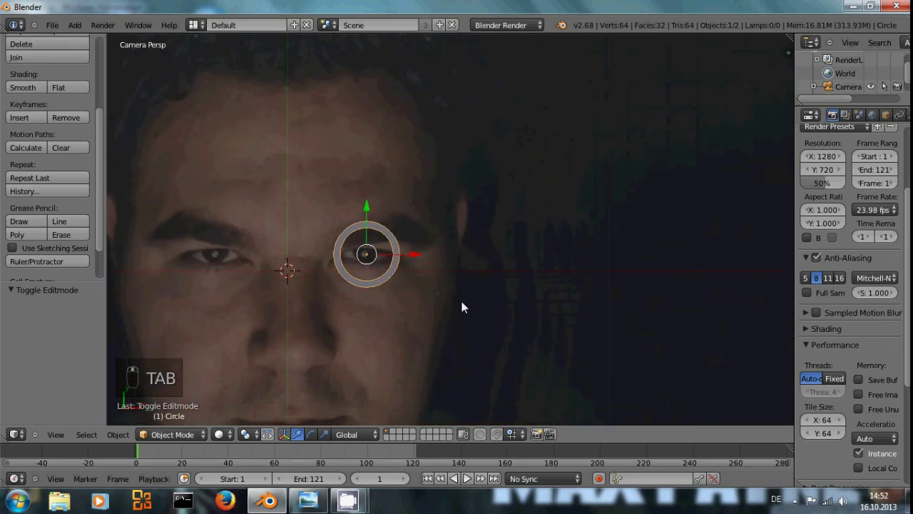
{"action": "scroll", "coordinate": [596, 316], "scroll_direction": "down", "scroll_amount": 4}
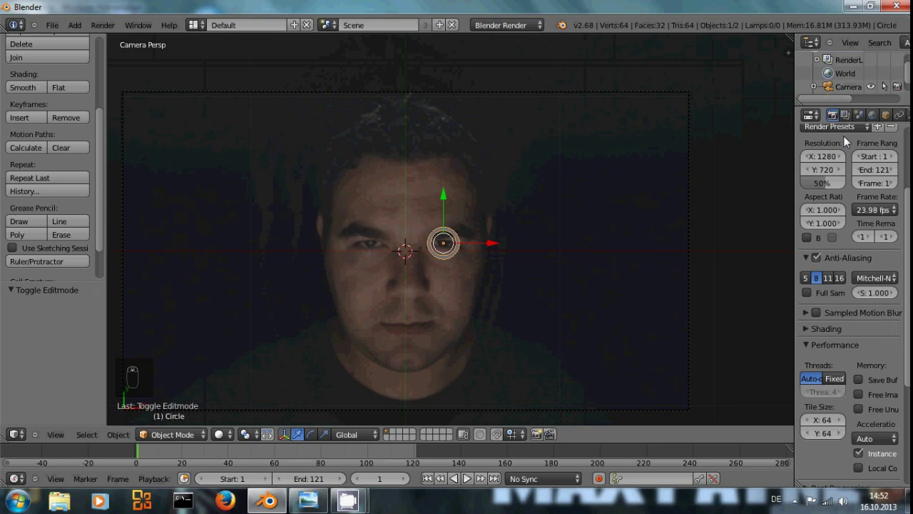
{"action": "scroll", "coordinate": [892, 143], "scroll_direction": "down", "scroll_amount": 3}
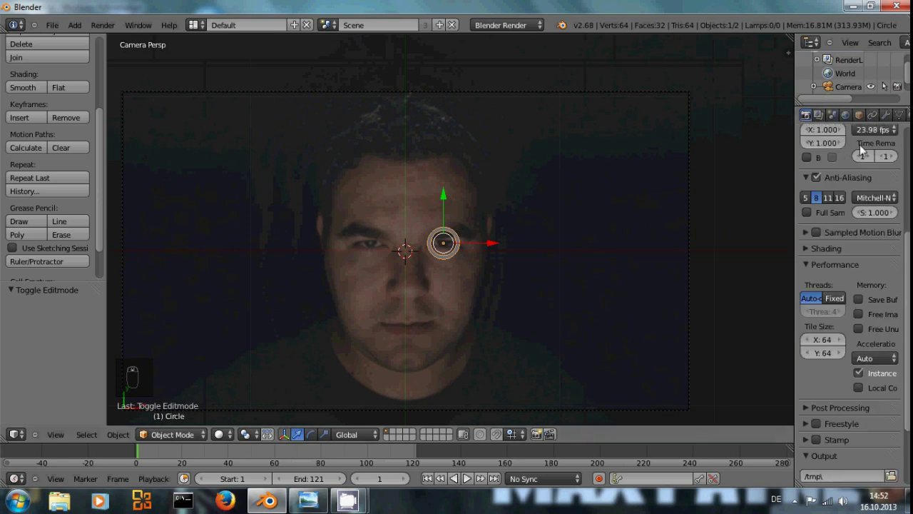
{"action": "scroll", "coordinate": [892, 178], "scroll_direction": "up", "scroll_amount": 3}
{"action": "scroll", "coordinate": [877, 116], "scroll_direction": "down", "scroll_amount": 3}
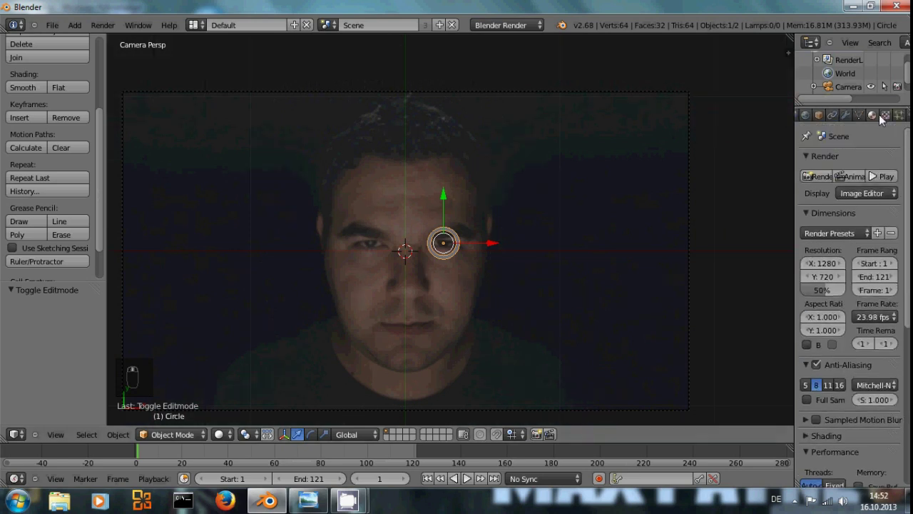
{"action": "left_click", "coordinate": [877, 117]}
{"action": "left_click", "coordinate": [828, 204]}
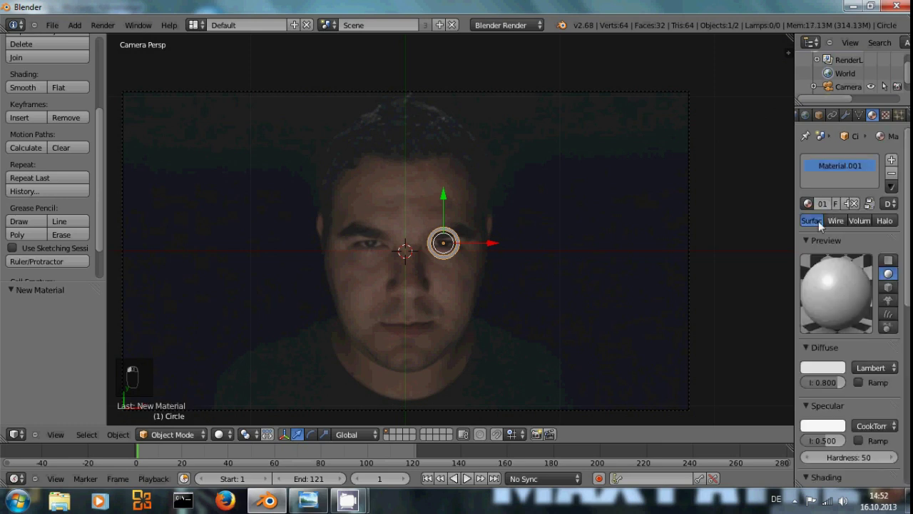
{"action": "type", "text": "Blue"}
{"action": "key", "text": "Return"}
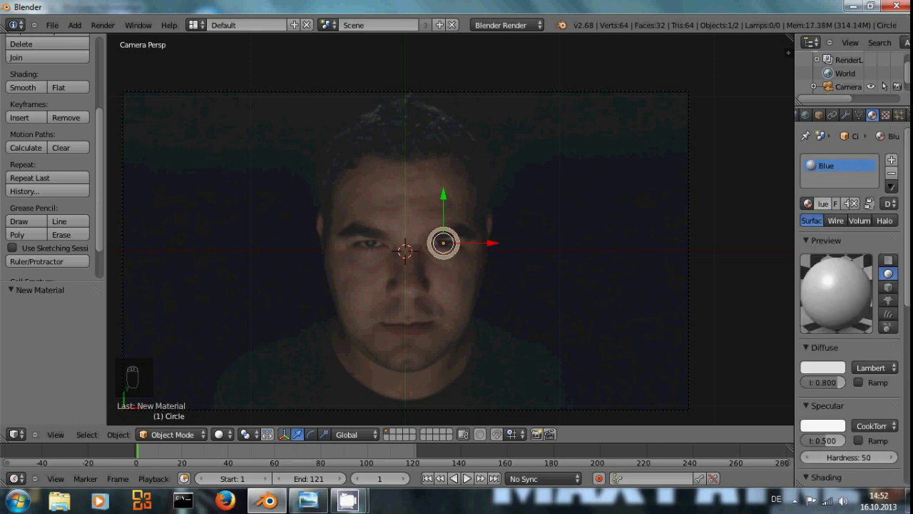
Set the Blue material's diffuse colour to a bright blue and make it shadeless
{"action": "left_click", "coordinate": [822, 367]}
{"action": "left_click_drag", "start_coordinate": [780, 224], "coordinate": [812, 185]}
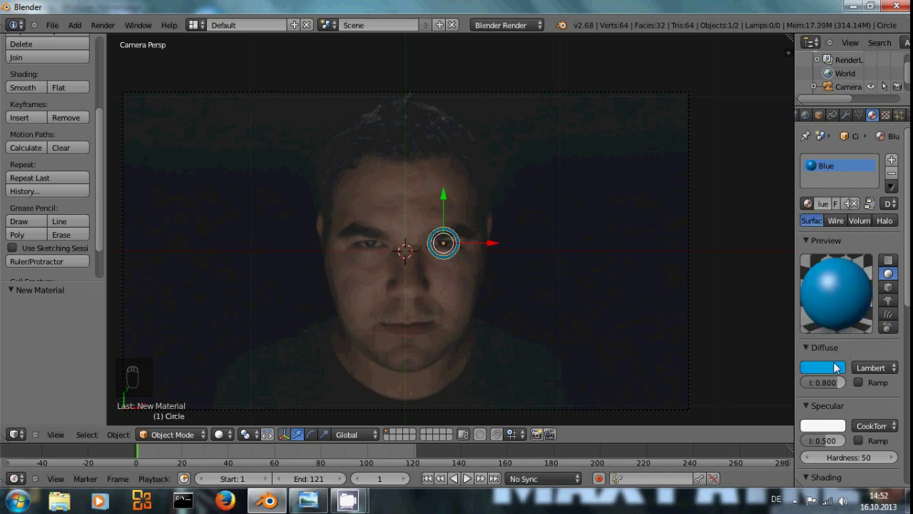
{"action": "scroll", "coordinate": [860, 420], "scroll_direction": "down", "scroll_amount": 3}
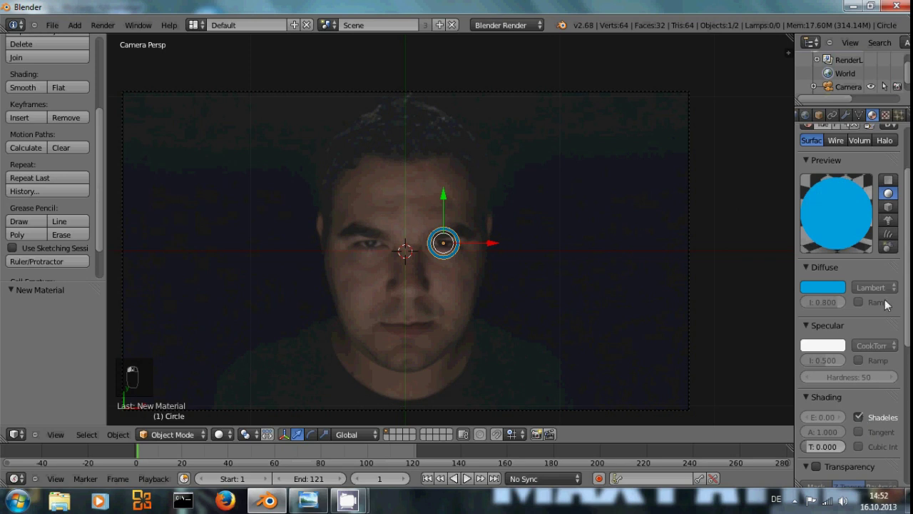
{"action": "scroll", "coordinate": [873, 359], "scroll_direction": "up", "scroll_amount": 3}
Rename the blue ring object as Main_ring
{"action": "scroll", "coordinate": [461, 271], "scroll_direction": "up", "scroll_amount": 4}
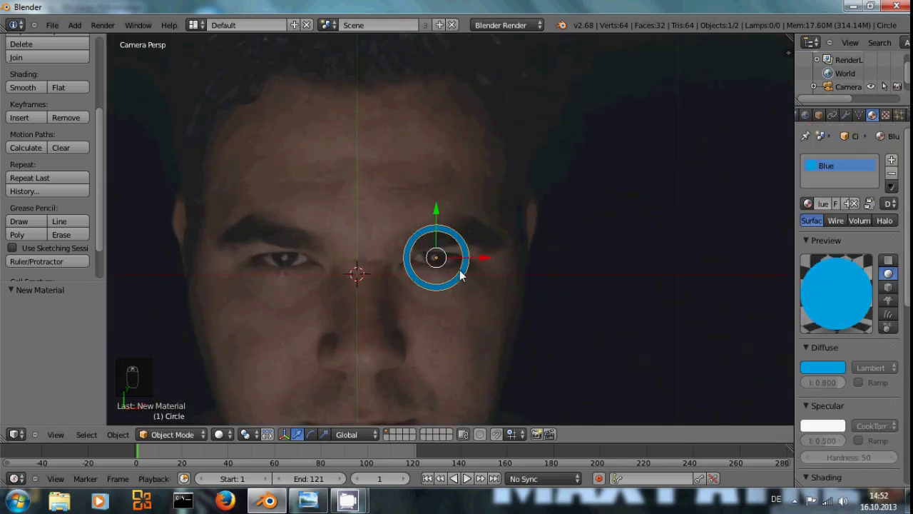
{"action": "key", "text": "n"}
{"action": "scroll", "coordinate": [715, 304], "scroll_direction": "down", "scroll_amount": 5}
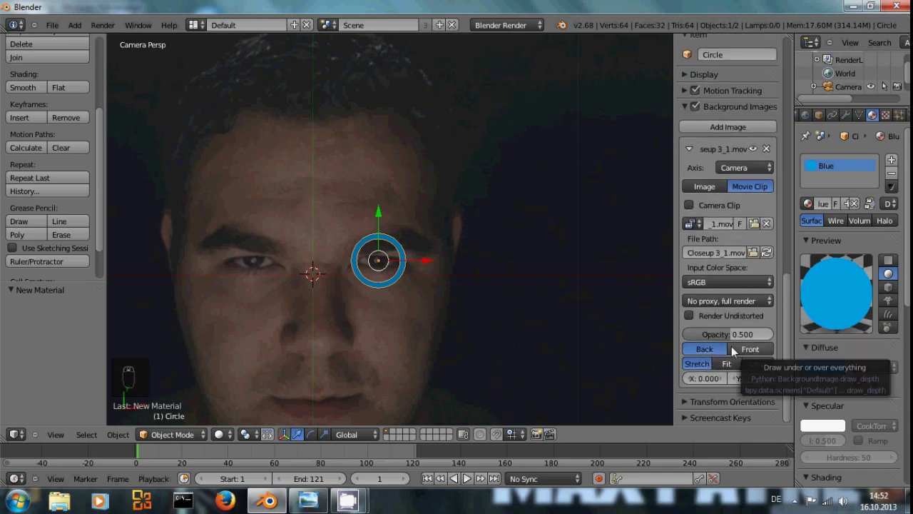
{"action": "scroll", "coordinate": [714, 299], "scroll_direction": "up", "scroll_amount": 1}
{"action": "scroll", "coordinate": [666, 254], "scroll_direction": "up", "scroll_amount": 3}
{"action": "scroll", "coordinate": [499, 314], "scroll_direction": "down", "scroll_amount": 3}
{"action": "scroll", "coordinate": [727, 202], "scroll_direction": "up", "scroll_amount": 5}
{"action": "left_click", "coordinate": [729, 214]}
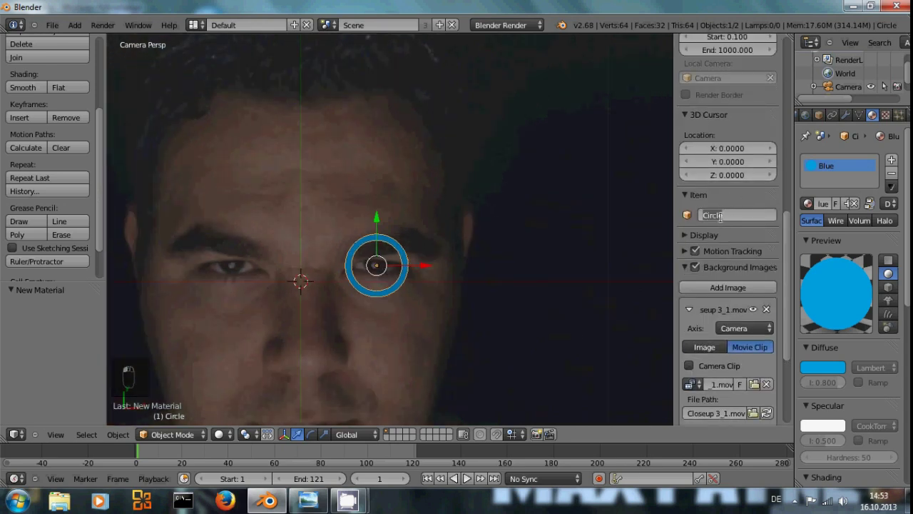
{"action": "type", "text": "Main_ring"}
{"action": "key", "text": "Return"}
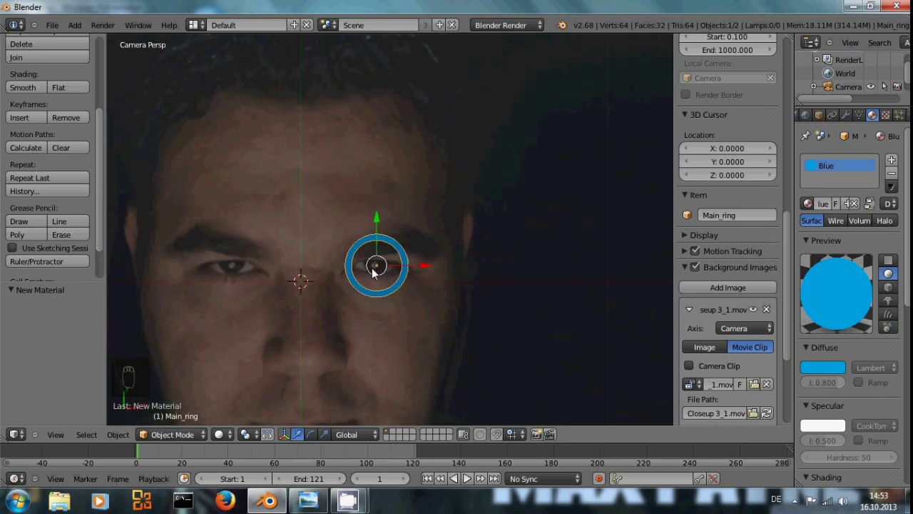
Snap the 3D cursor to the centre of Main_ring and add a mesh circle there
{"action": "key", "text": "shift+s"}
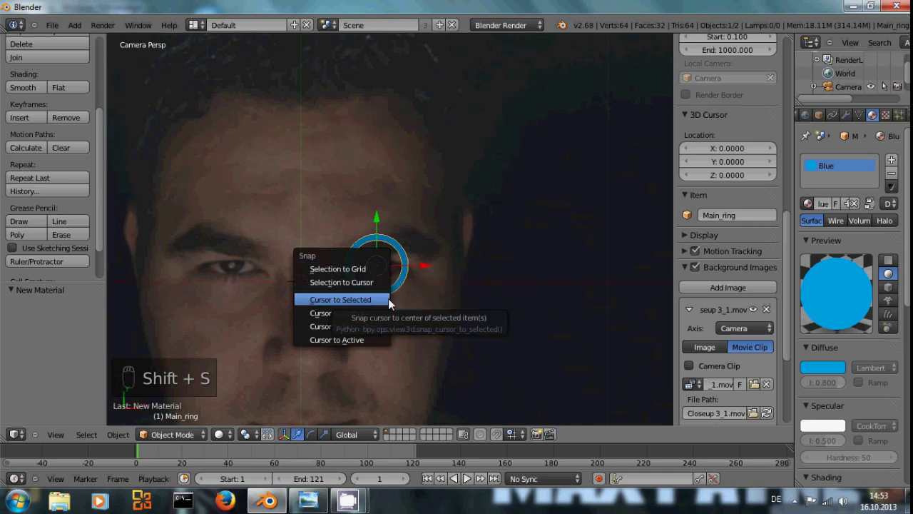
{"action": "left_click", "coordinate": [389, 298]}
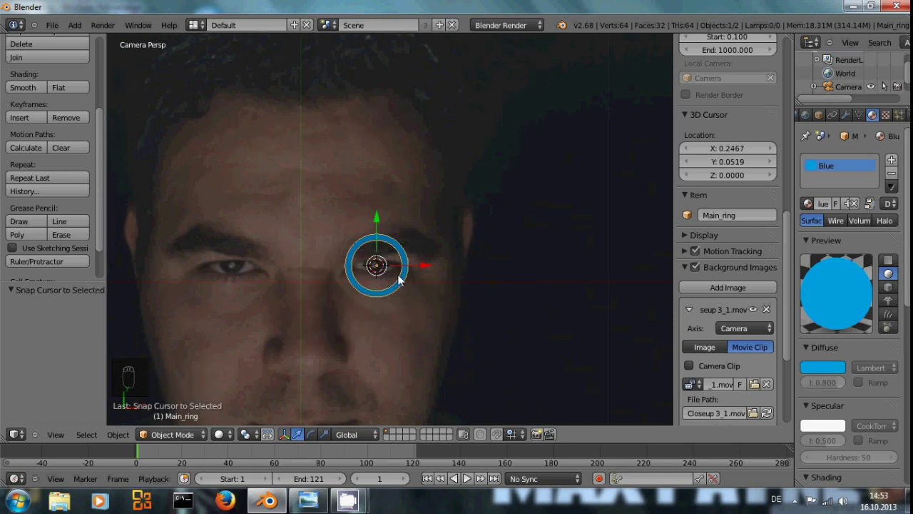
{"action": "key", "text": "shift+a"}
{"action": "mouse_move", "coordinate": [400, 280]}
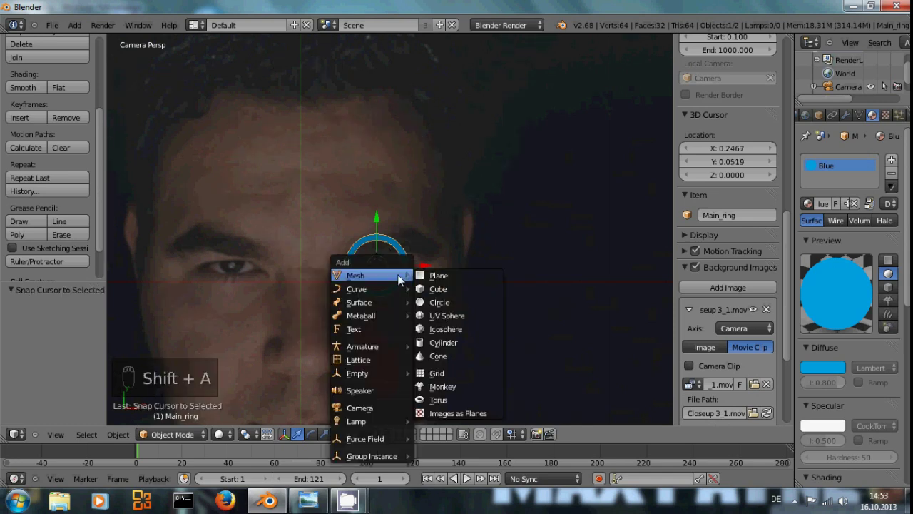
{"action": "left_click", "coordinate": [443, 304]}
Scale the new circle by about 0.113 so it sits just outside the blue ring, and enter Edit Mode
{"action": "key", "text": "s"}
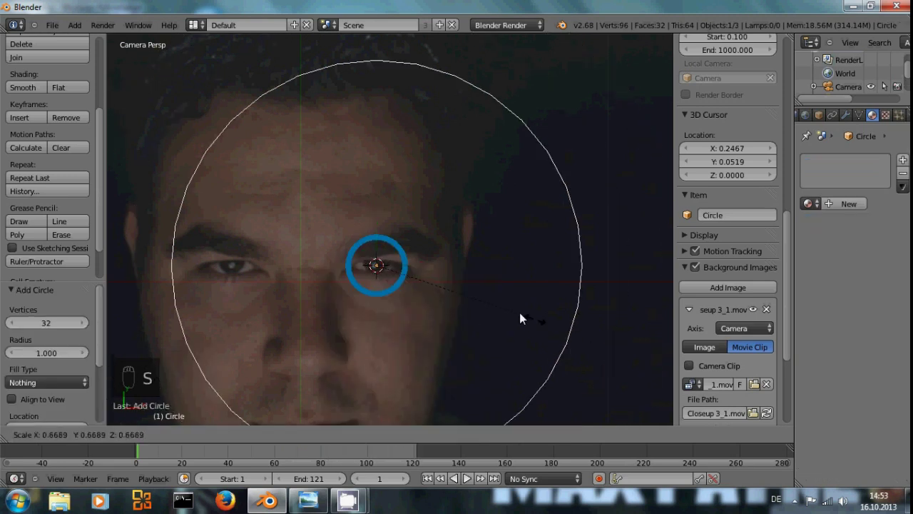
{"action": "left_click", "coordinate": [405, 273]}
{"action": "scroll", "coordinate": [410, 291], "scroll_direction": "up", "scroll_amount": 3}
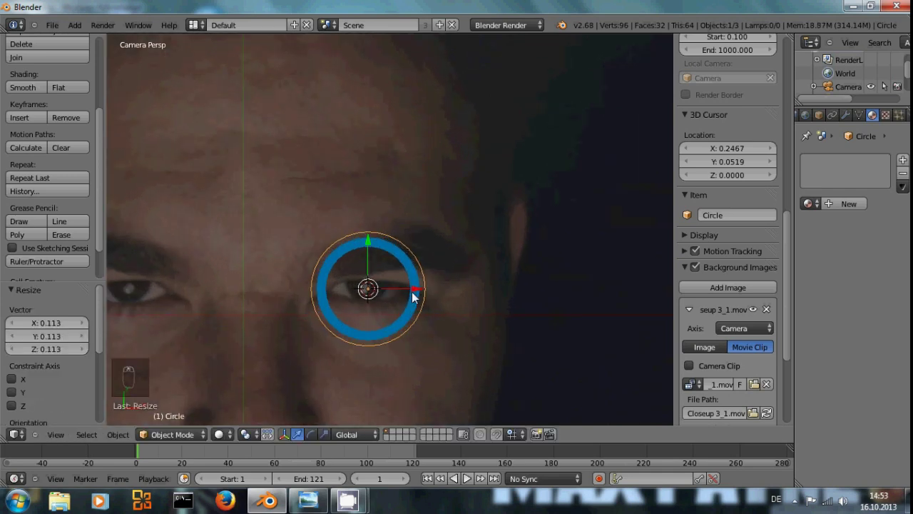
{"action": "key", "text": "Tab"}
{"action": "scroll", "coordinate": [412, 293], "scroll_direction": "up", "scroll_amount": 1}
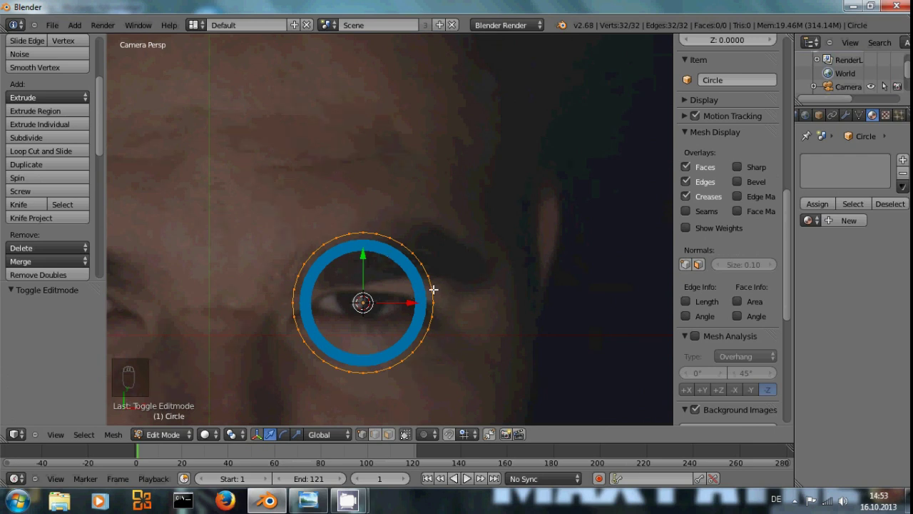
{"action": "key", "text": "a"}
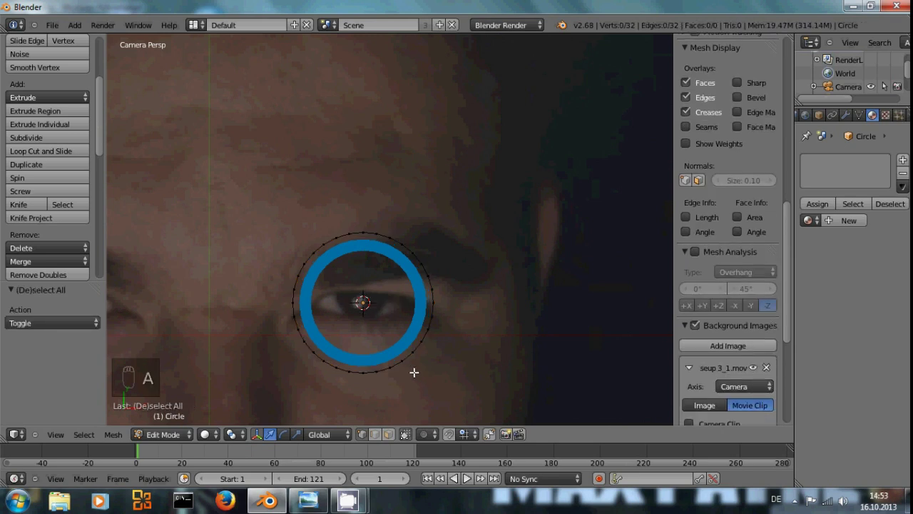
{"action": "key", "text": "c"}
{"action": "scroll", "coordinate": [388, 384], "scroll_direction": "down", "scroll_amount": 5}
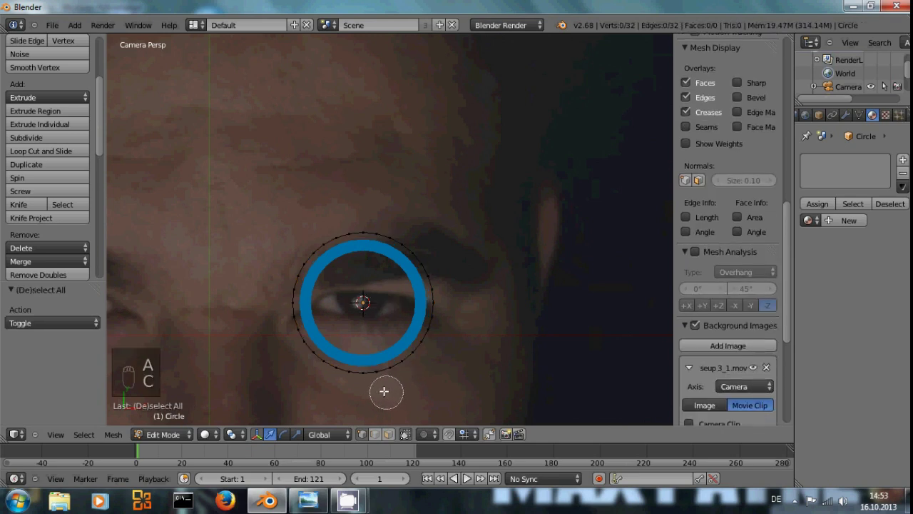
{"action": "left_click", "coordinate": [378, 373]}
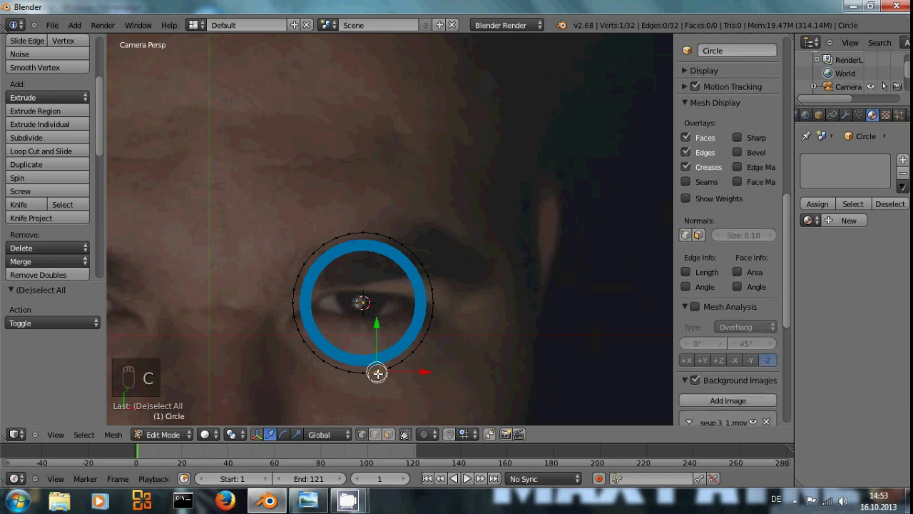
{"action": "right_click", "coordinate": [389, 368]}
{"action": "right_click", "coordinate": [401, 365], "text": "shift"}
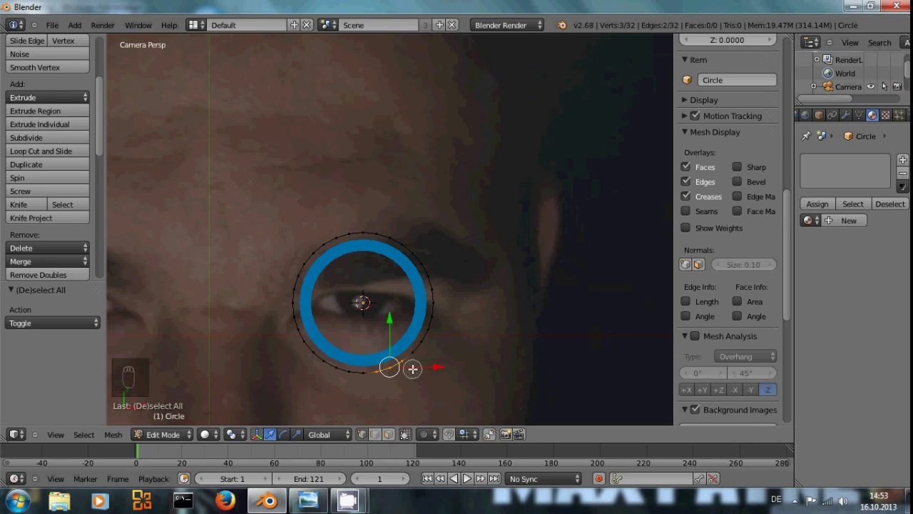
{"action": "key", "text": "a"}
{"action": "key", "text": "a"}
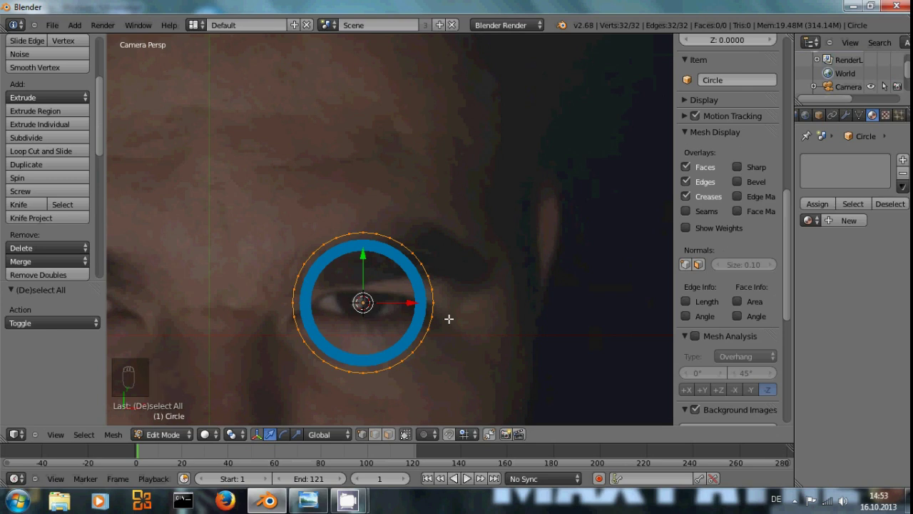
Extrude all the circle's edges in place and scale them outward by about 1.149 to form a second flat ring
{"action": "key", "text": "e"}
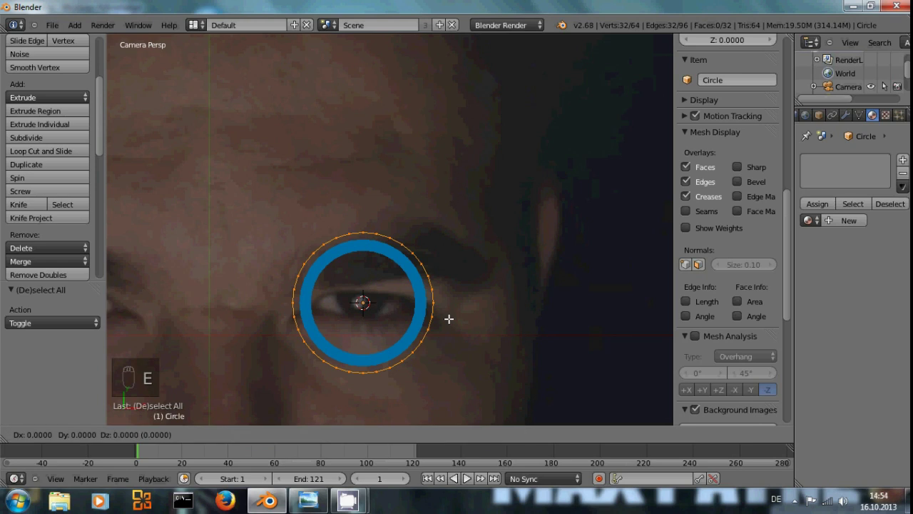
{"action": "right_click", "coordinate": [449, 319]}
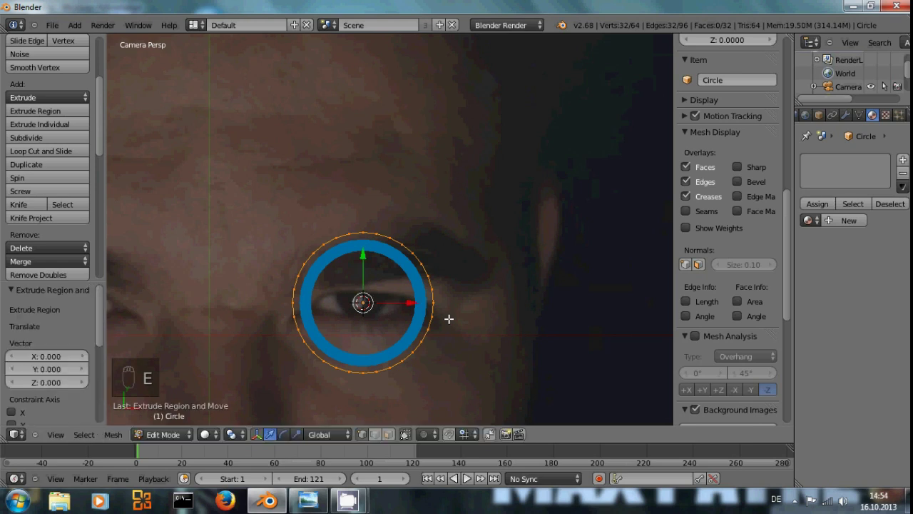
{"action": "key", "text": "s"}
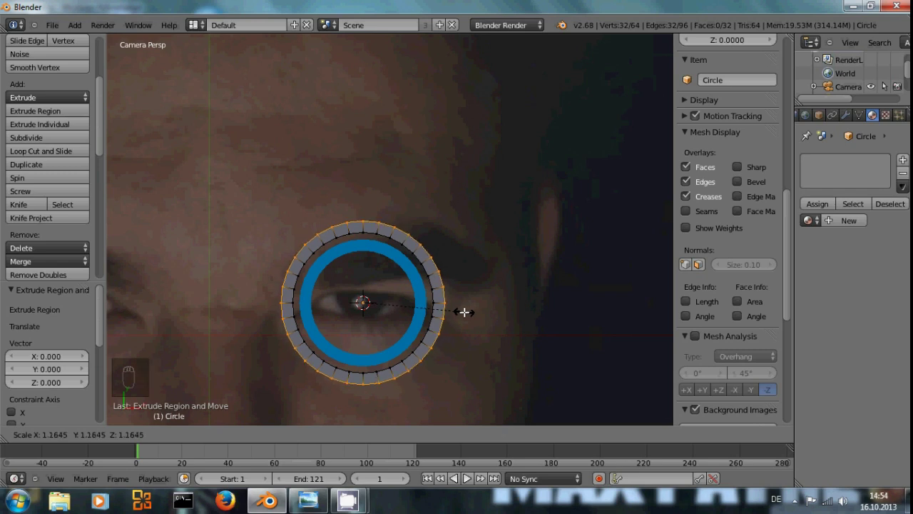
{"action": "left_click", "coordinate": [463, 311]}
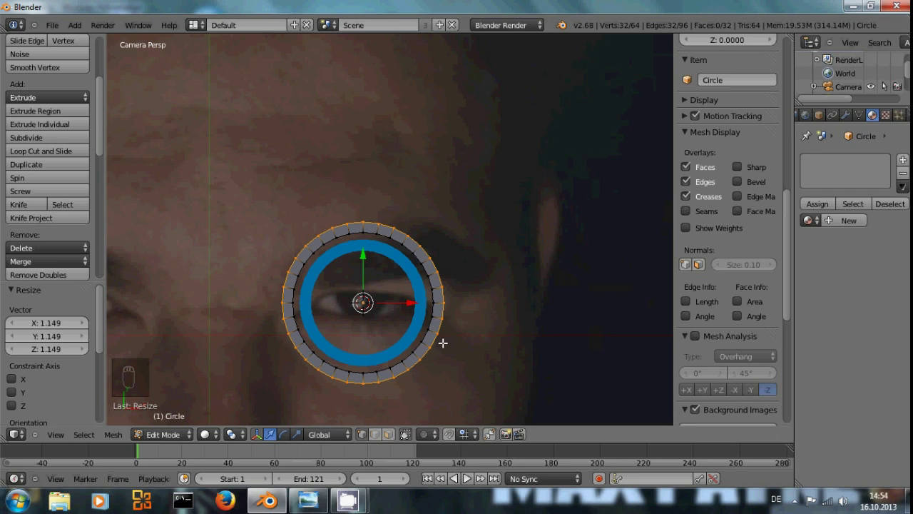
Delete the vertices of two neighbouring faces on the outer ring's lower-right side to open a gap
{"action": "key", "text": "a"}
{"action": "key", "text": "c"}
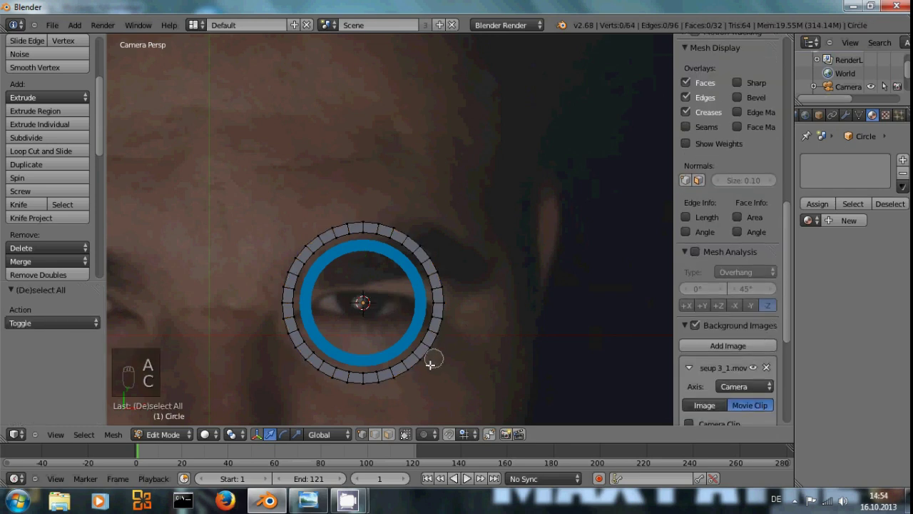
{"action": "left_click", "coordinate": [392, 371]}
{"action": "left_click_drag", "start_coordinate": [394, 372], "coordinate": [413, 354]}
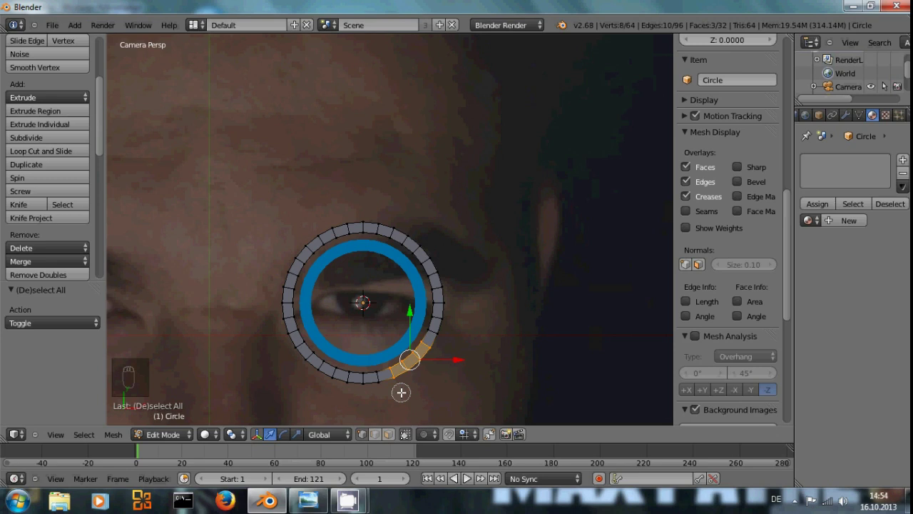
{"action": "middle_click", "coordinate": [425, 349]}
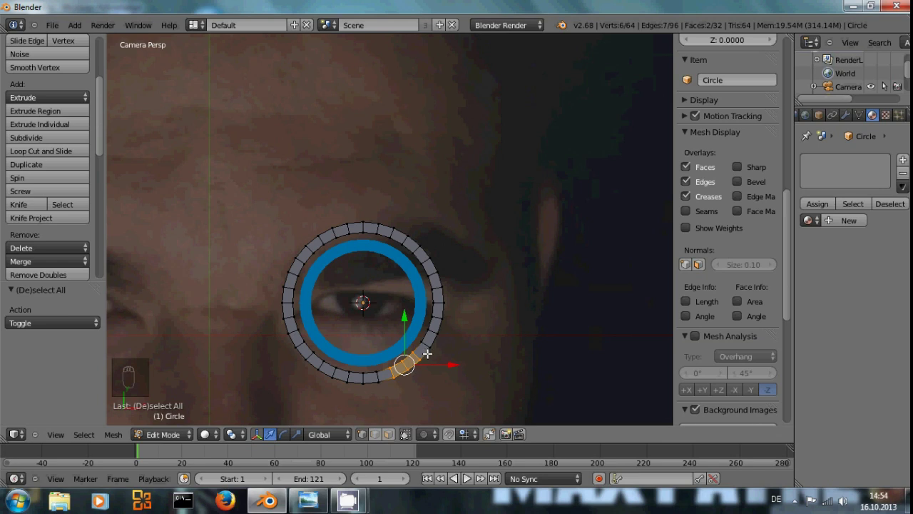
{"action": "key", "text": "x"}
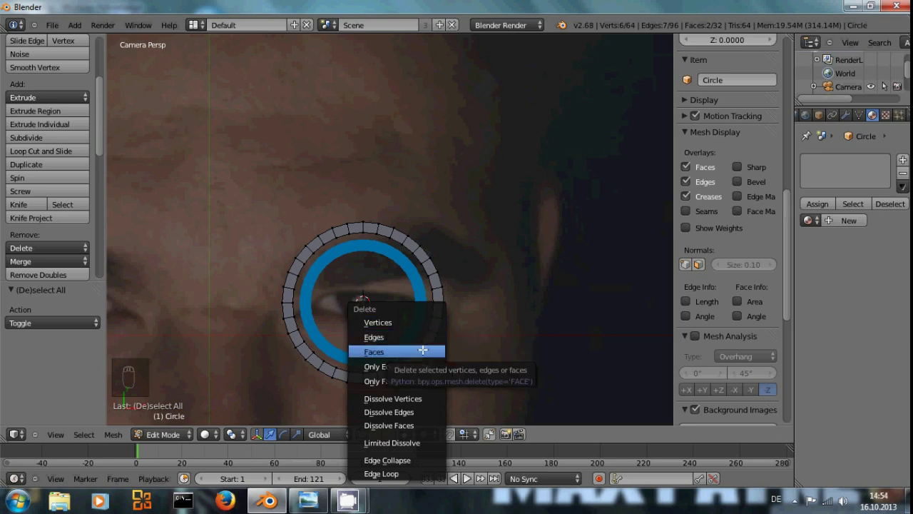
{"action": "left_click", "coordinate": [408, 321]}
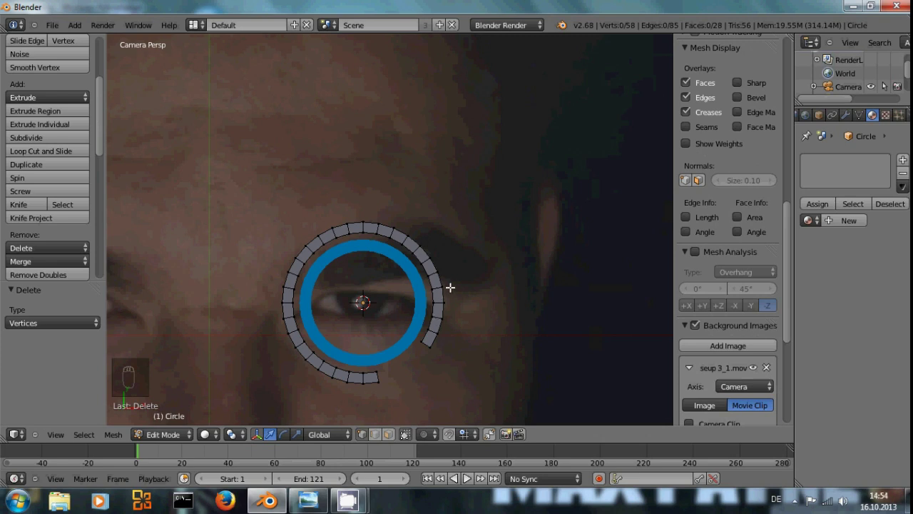
Return to Object Mode and assign the existing Blue material to the open outer ring
{"action": "key", "text": "Tab"}
{"action": "left_click", "coordinate": [810, 204]}
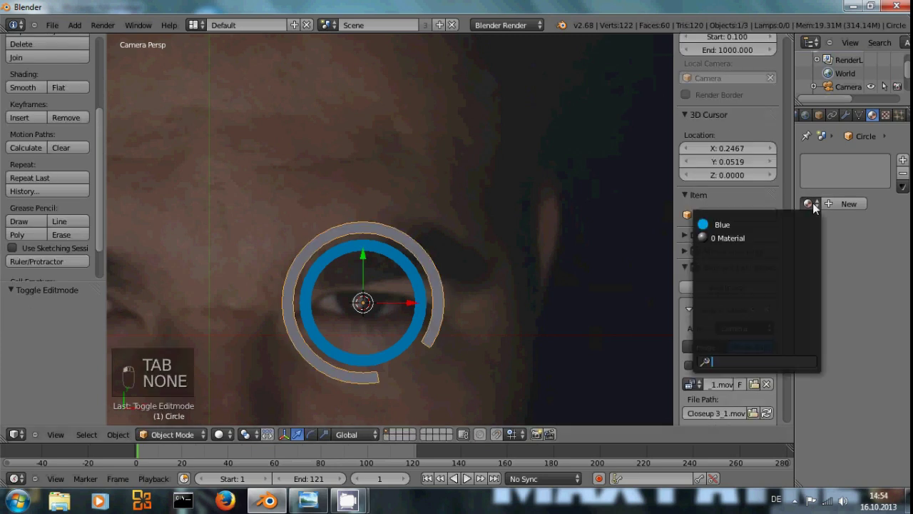
{"action": "left_click", "coordinate": [721, 224]}
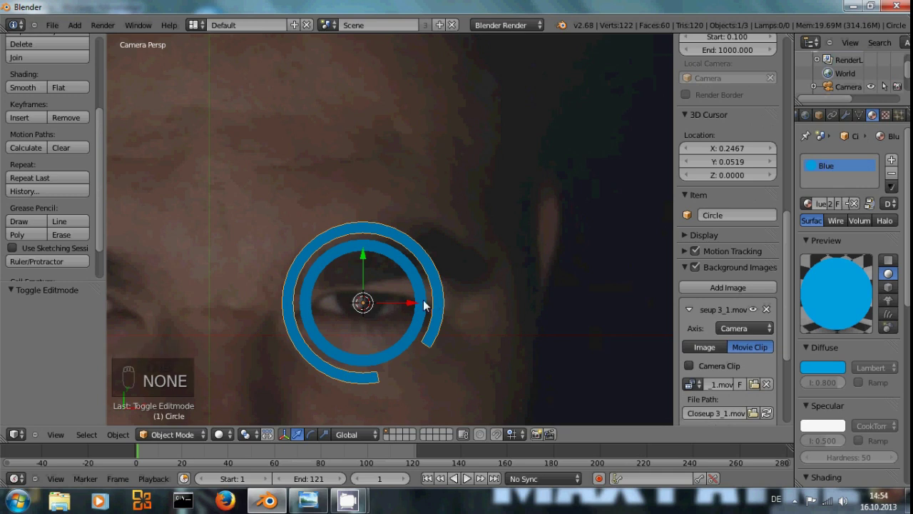
Enable Z transparency on the Blue material and set its alpha to 0.6
{"action": "scroll", "coordinate": [856, 348], "scroll_direction": "down", "scroll_amount": 8}
{"action": "left_click", "coordinate": [819, 333]}
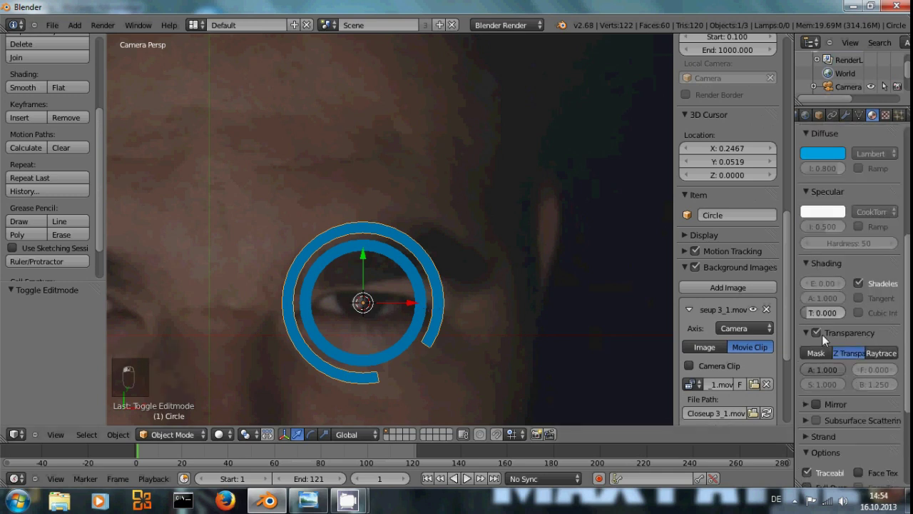
{"action": "left_click", "coordinate": [837, 369]}
{"action": "type", "text": "0.6"}
{"action": "key", "text": "Return"}
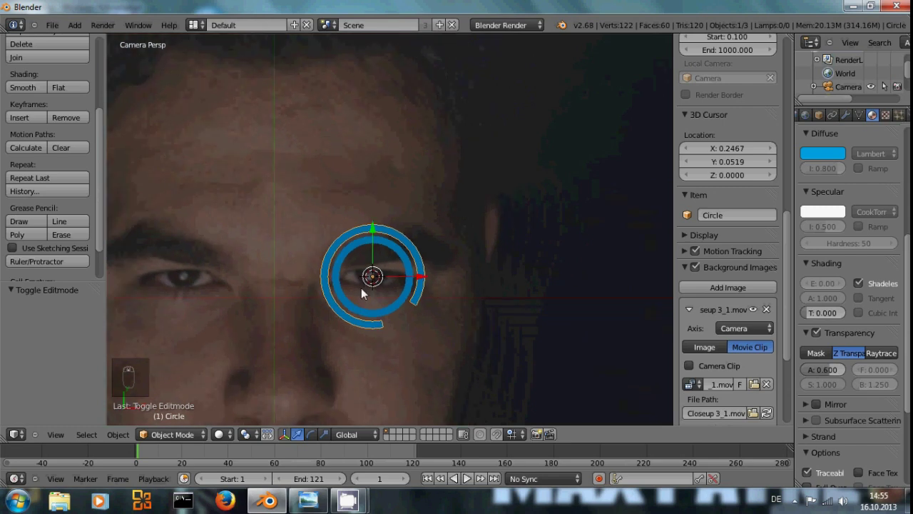
Render the current frame and examine how the two semi-transparent rings look
{"action": "scroll", "coordinate": [361, 288], "scroll_direction": "down", "scroll_amount": 1}
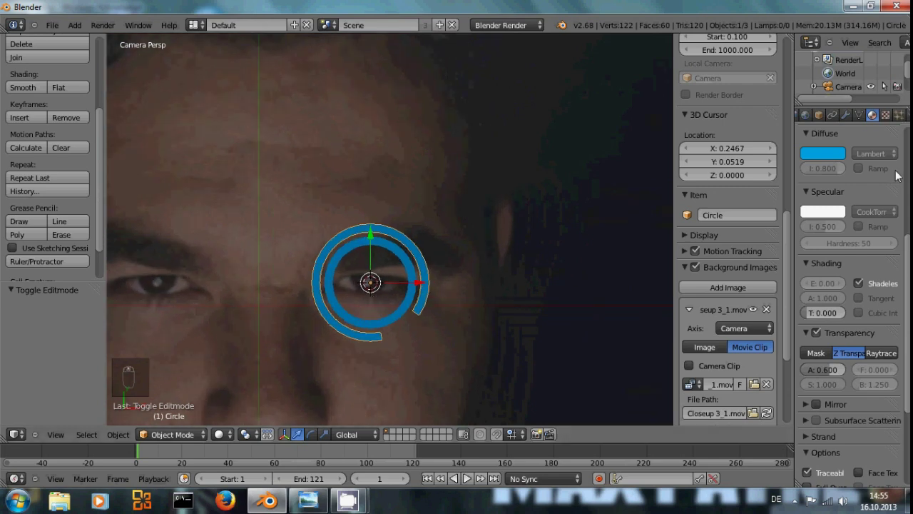
{"action": "key", "text": "F12"}
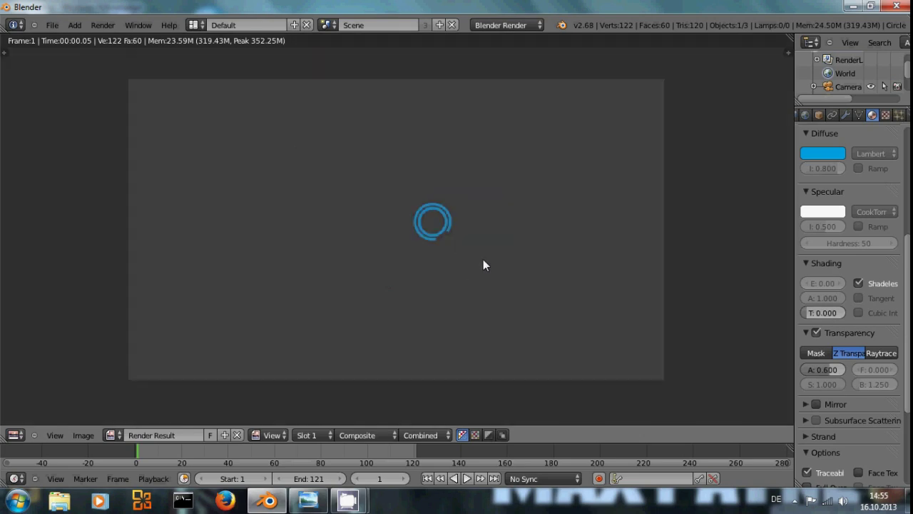
{"action": "scroll", "coordinate": [564, 289], "scroll_direction": "up", "scroll_amount": 2}
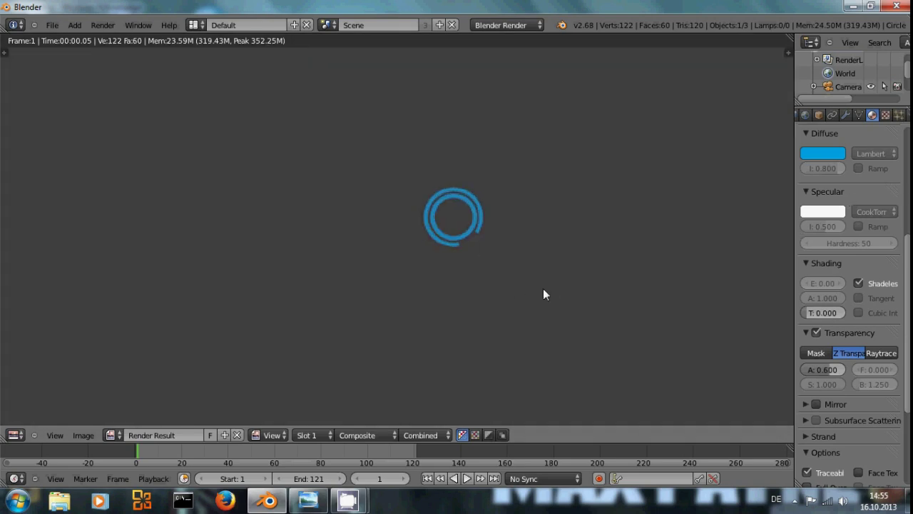
{"action": "scroll", "coordinate": [499, 274], "scroll_direction": "up", "scroll_amount": 1}
{"action": "scroll", "coordinate": [524, 243], "scroll_direction": "down", "scroll_amount": 2}
{"action": "scroll", "coordinate": [831, 118], "scroll_direction": "up", "scroll_amount": 3}
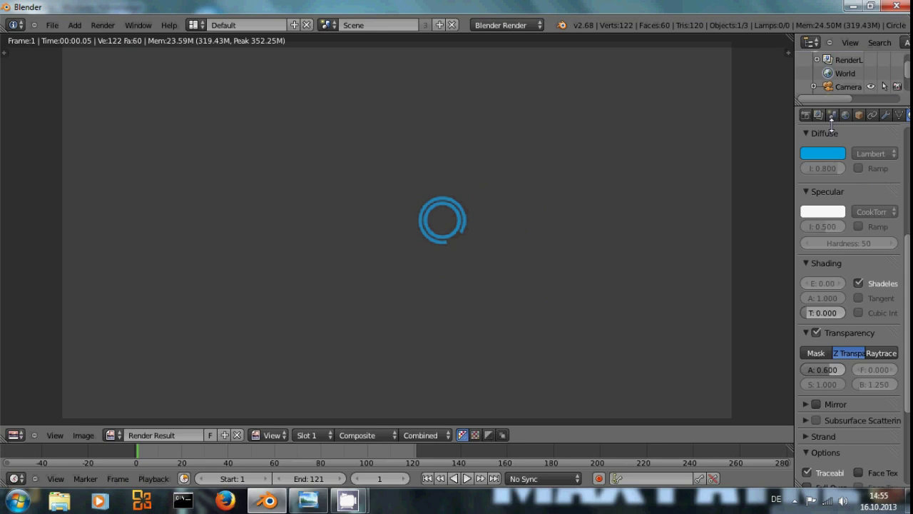
Set the render shading's alpha mode to Transparent, widening the properties area to read the options
{"action": "scroll", "coordinate": [832, 124], "scroll_direction": "up", "scroll_amount": 3}
{"action": "left_click", "coordinate": [805, 115]}
{"action": "scroll", "coordinate": [880, 293], "scroll_direction": "down", "scroll_amount": 2}
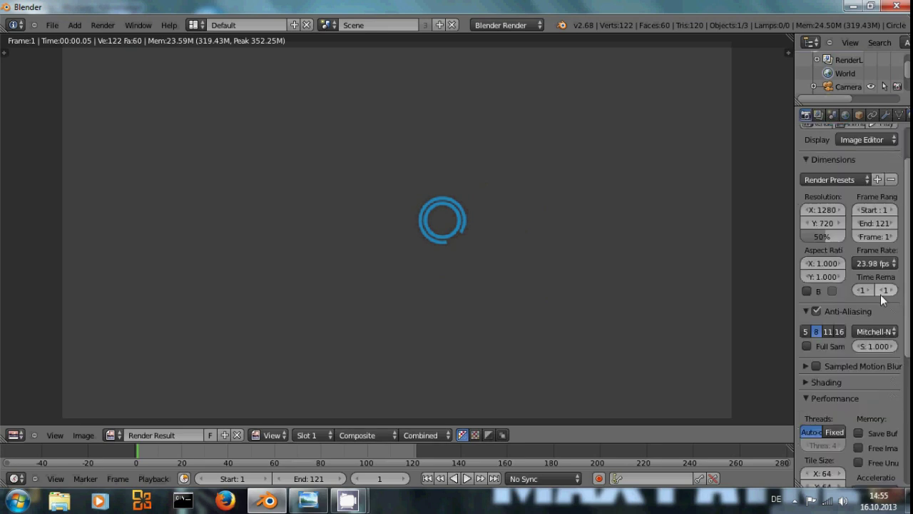
{"action": "scroll", "coordinate": [880, 294], "scroll_direction": "down", "scroll_amount": 2}
{"action": "left_click", "coordinate": [828, 331]}
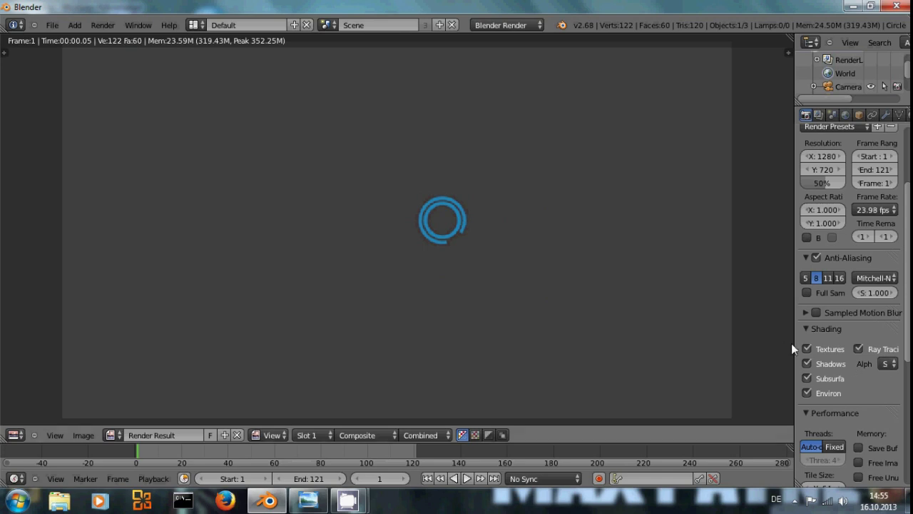
{"action": "left_click_drag", "start_coordinate": [796, 343], "coordinate": [752, 340]}
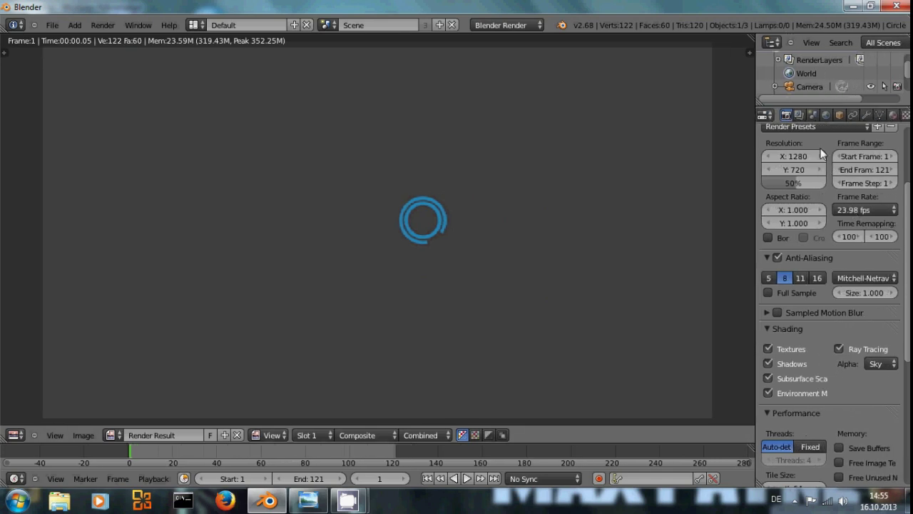
{"action": "left_click", "coordinate": [884, 365]}
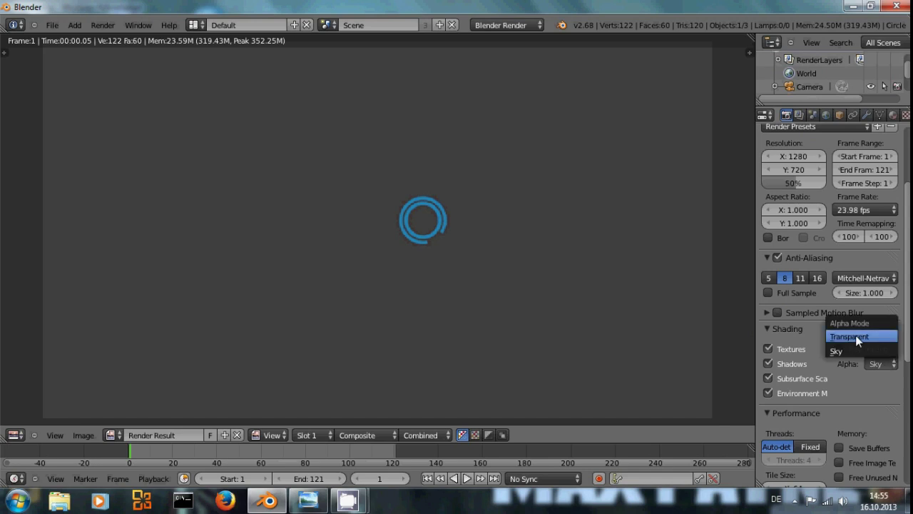
{"action": "left_click", "coordinate": [856, 334]}
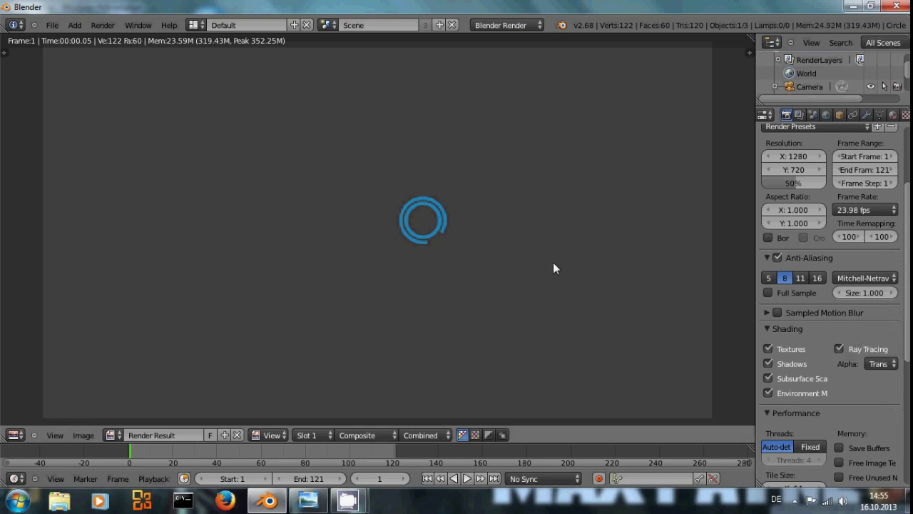
Render the current frame with the transparent background, examine the two rings up close, and return to the 3D view
{"action": "key", "text": "F12"}
{"action": "scroll", "coordinate": [437, 255], "scroll_direction": "up", "scroll_amount": 4}
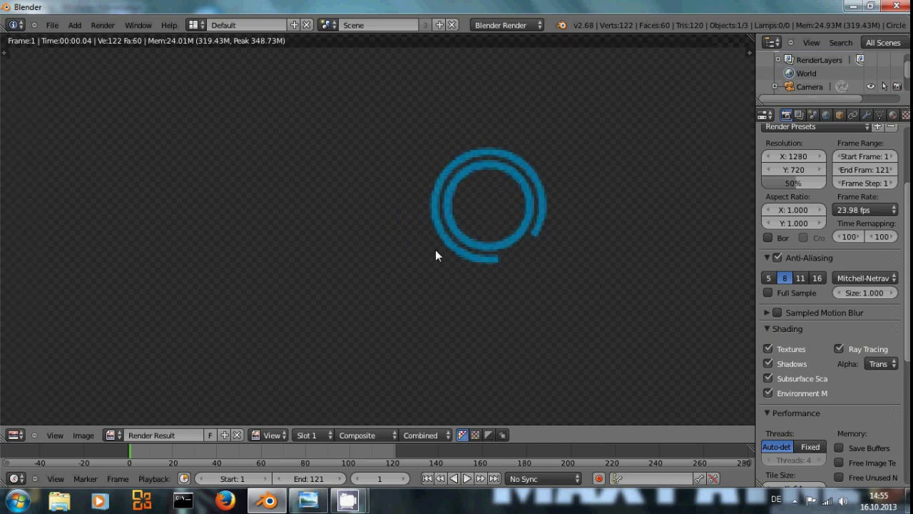
{"action": "scroll", "coordinate": [482, 243], "scroll_direction": "up", "scroll_amount": 2}
{"action": "scroll", "coordinate": [482, 243], "scroll_direction": "down", "scroll_amount": 2}
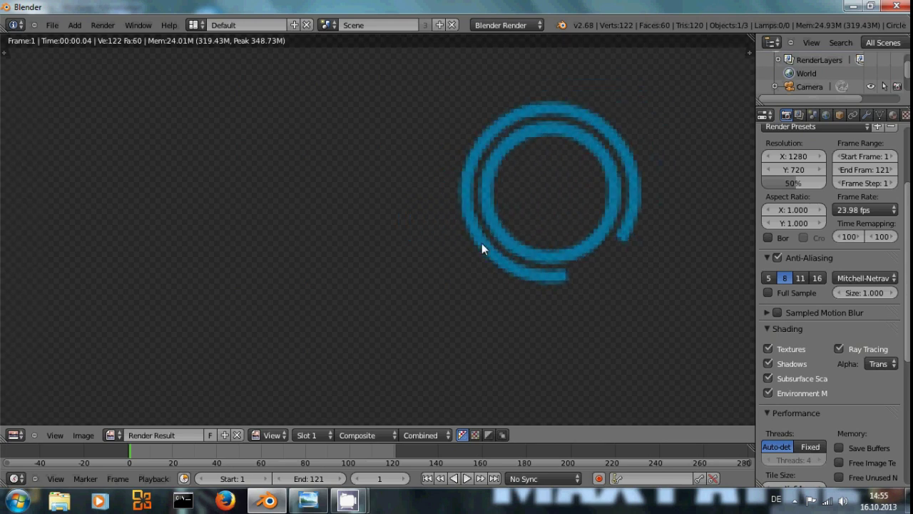
{"action": "scroll", "coordinate": [518, 259], "scroll_direction": "down", "scroll_amount": 6}
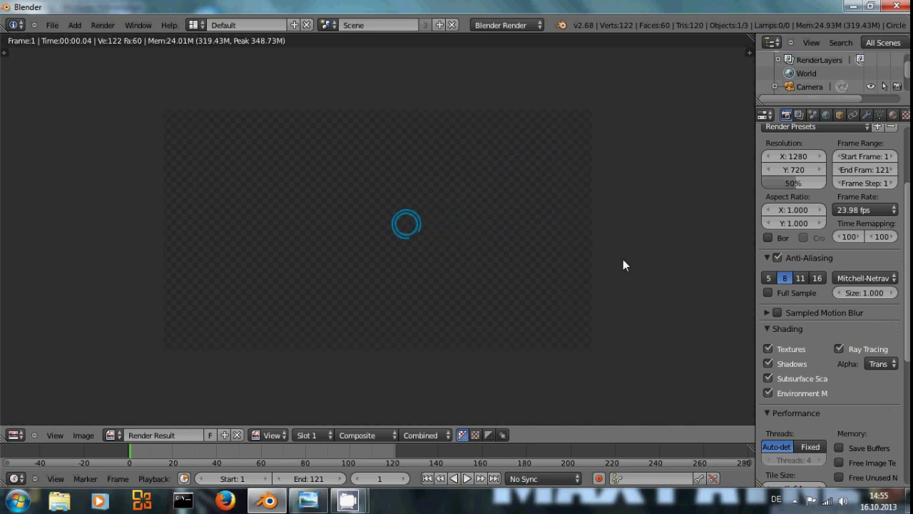
{"action": "scroll", "coordinate": [478, 258], "scroll_direction": "up", "scroll_amount": 1}
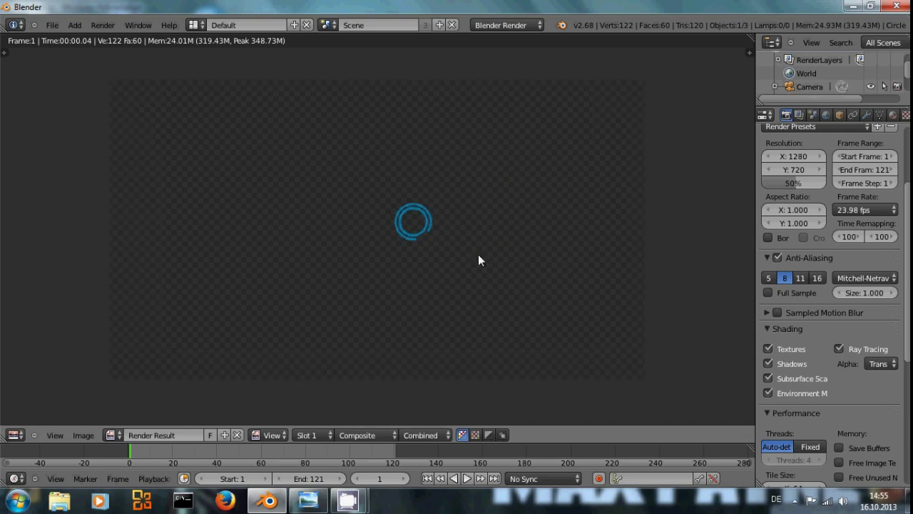
{"action": "key", "text": "Escape"}
Rename the open outer ring object to Outer_ring
{"action": "scroll", "coordinate": [408, 285], "scroll_direction": "down", "scroll_amount": 2}
{"action": "key", "text": "n"}
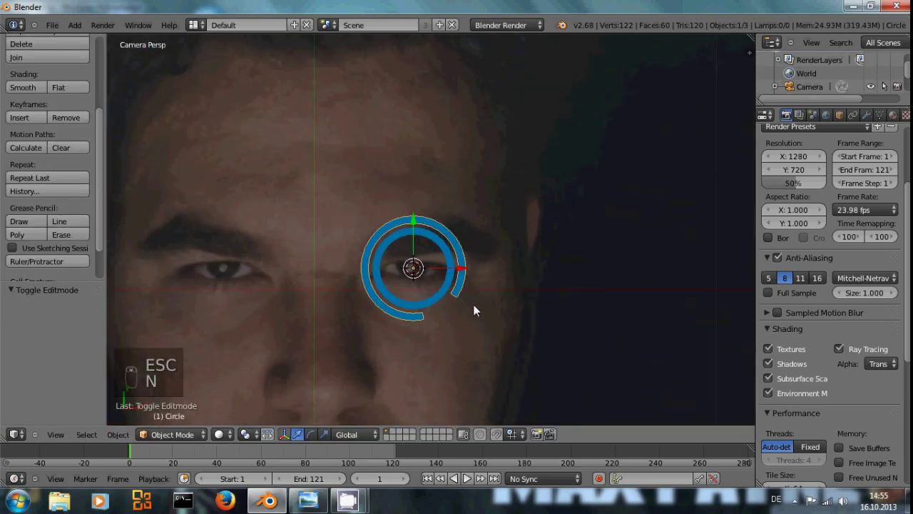
{"action": "middle_click_drag", "start_coordinate": [471, 307], "coordinate": [570, 292], "text": "shift"}
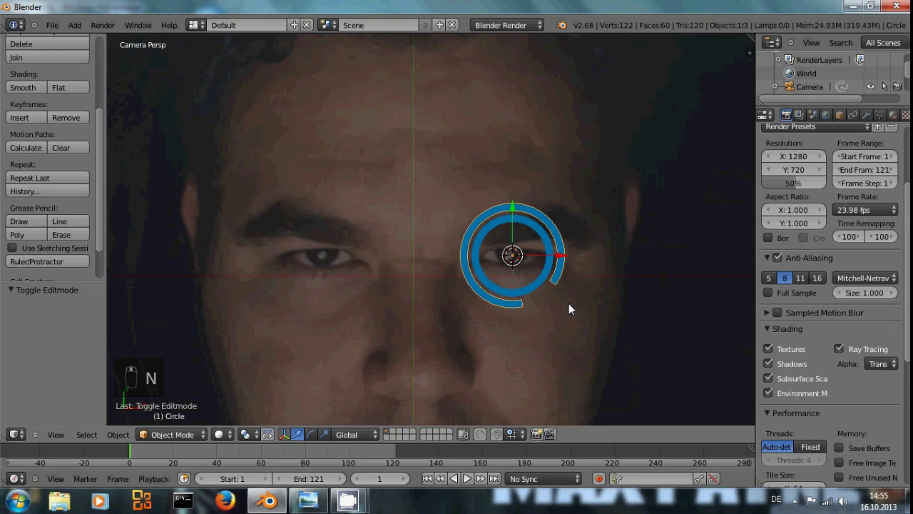
{"action": "scroll", "coordinate": [550, 295], "scroll_direction": "down", "scroll_amount": 1}
{"action": "key", "text": "n"}
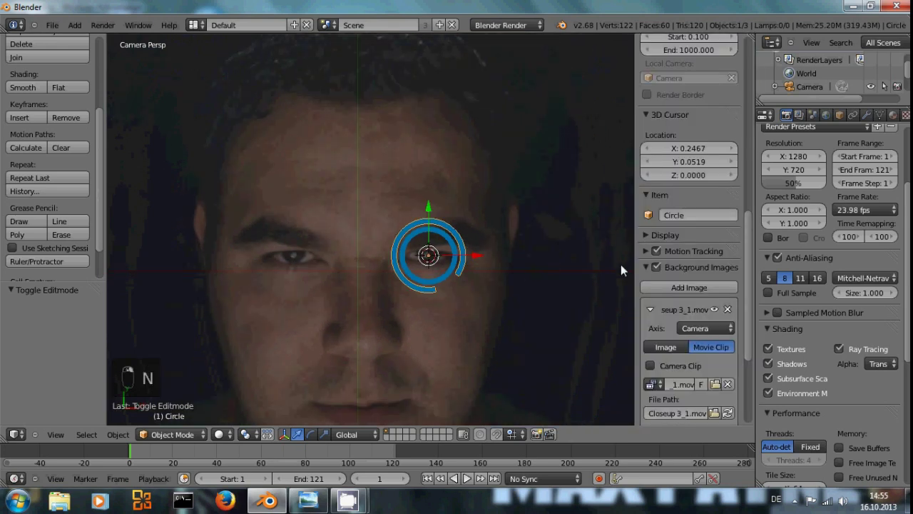
{"action": "left_click", "coordinate": [688, 212]}
{"action": "type", "text": "Outer"}
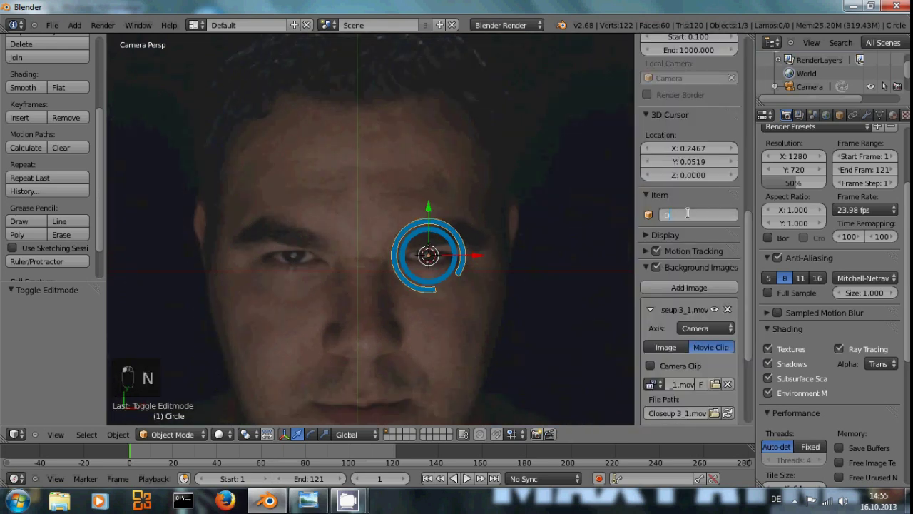
{"action": "type", "text": "_ring"}
{"action": "key", "text": "Return"}
{"action": "key", "text": "n"}
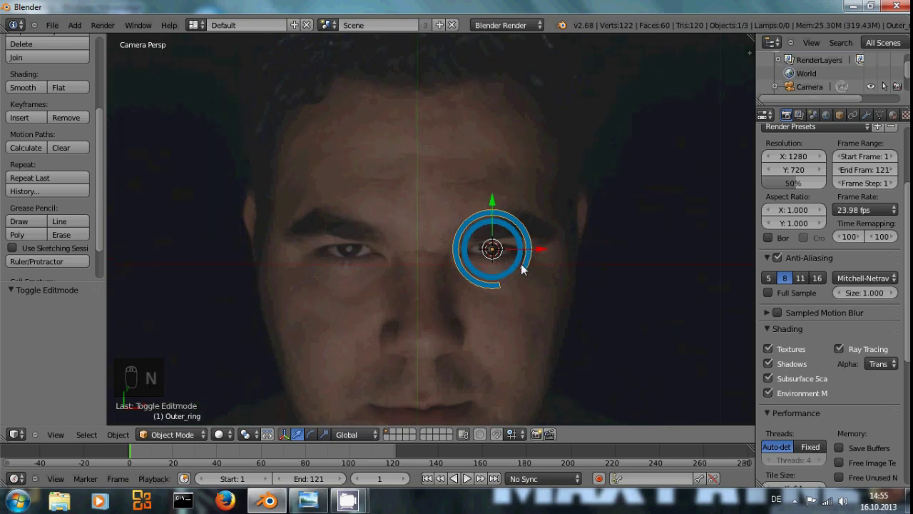
{"action": "right_click", "coordinate": [514, 268]}
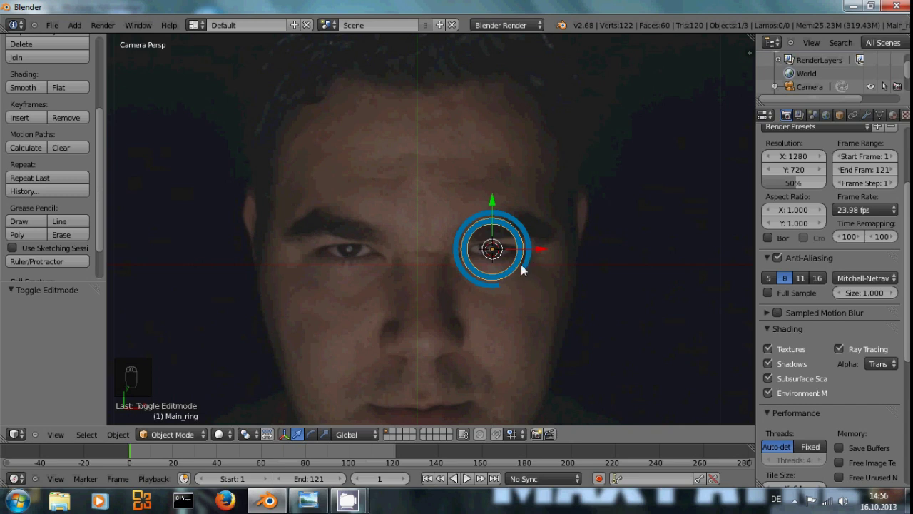
{"action": "key", "text": "g"}
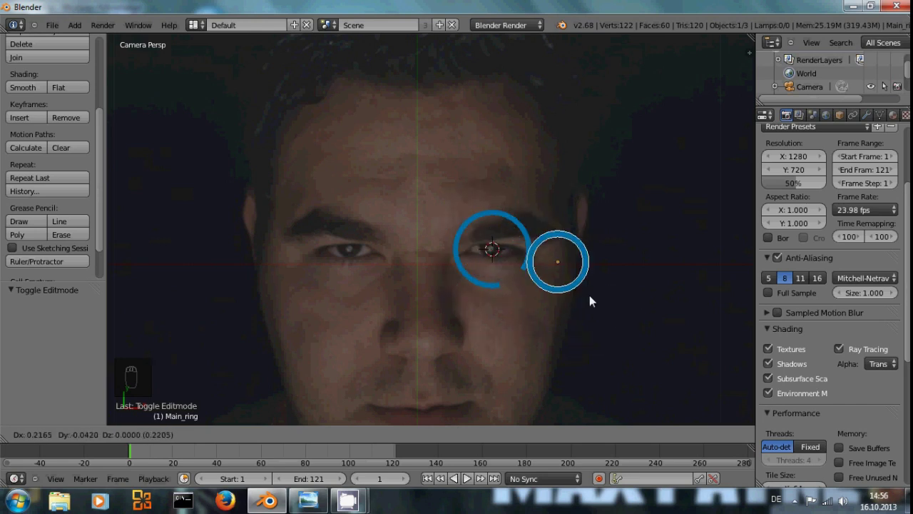
{"action": "right_click", "coordinate": [466, 284]}
Parent Outer_ring to Main_ring using the Object parent type
{"action": "right_click", "coordinate": [532, 254]}
{"action": "right_click", "coordinate": [518, 269], "text": "shift"}
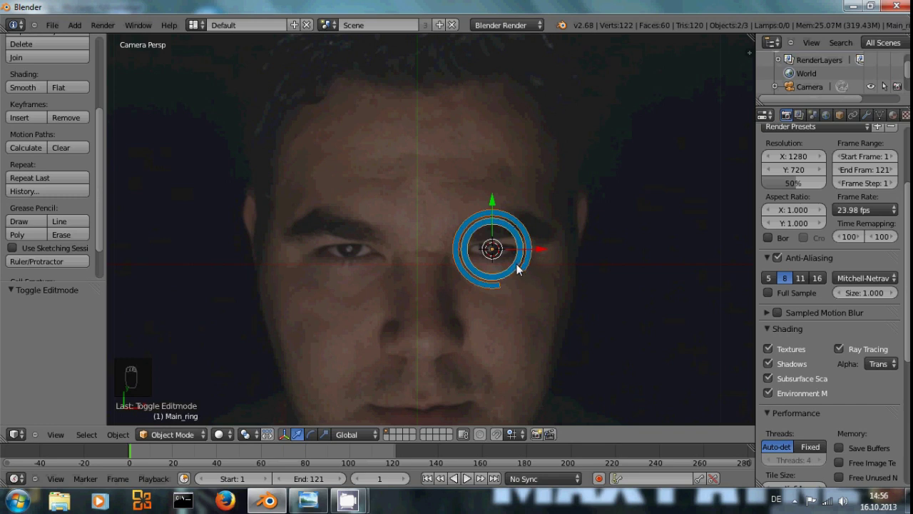
{"action": "key", "text": "ctrl+p"}
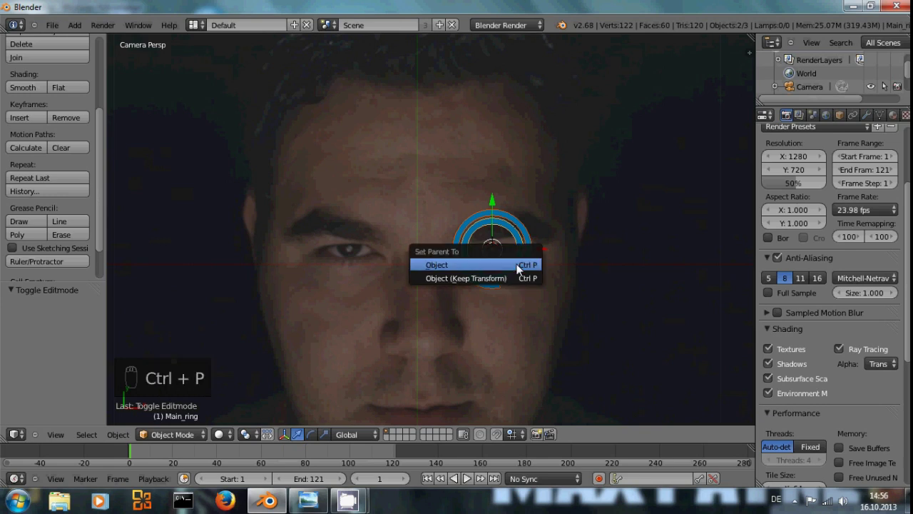
{"action": "left_click", "coordinate": [518, 269]}
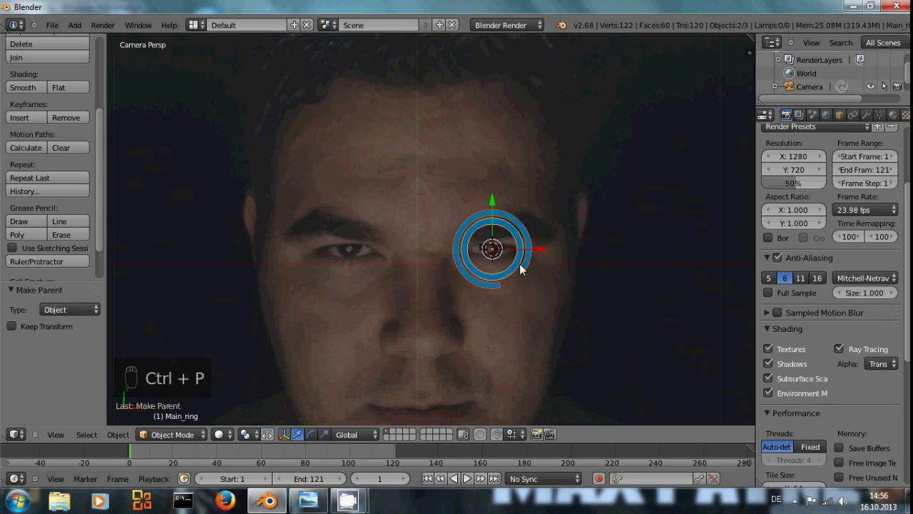
Test-move Main_ring to check that its child ring follows, and cancel the move
{"action": "right_click", "coordinate": [533, 278]}
{"action": "right_click", "coordinate": [516, 268]}
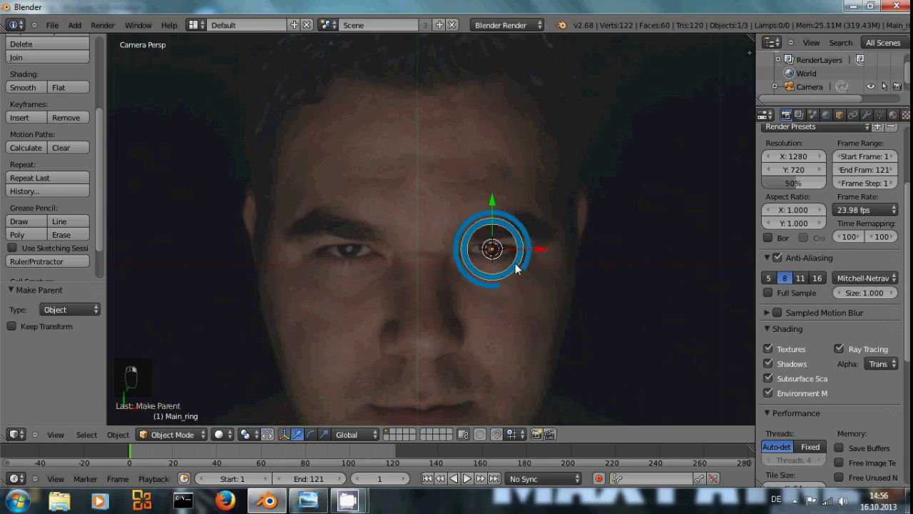
{"action": "key", "text": "g"}
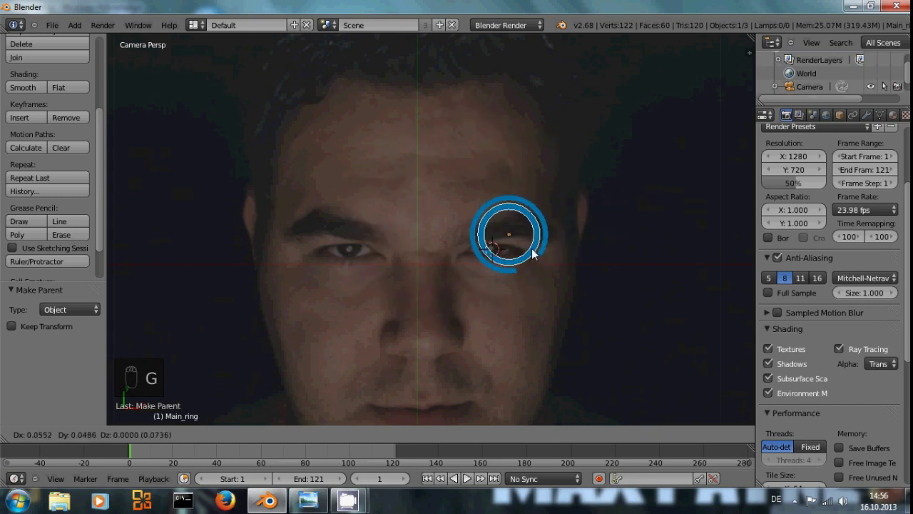
{"action": "left_click", "coordinate": [527, 262]}
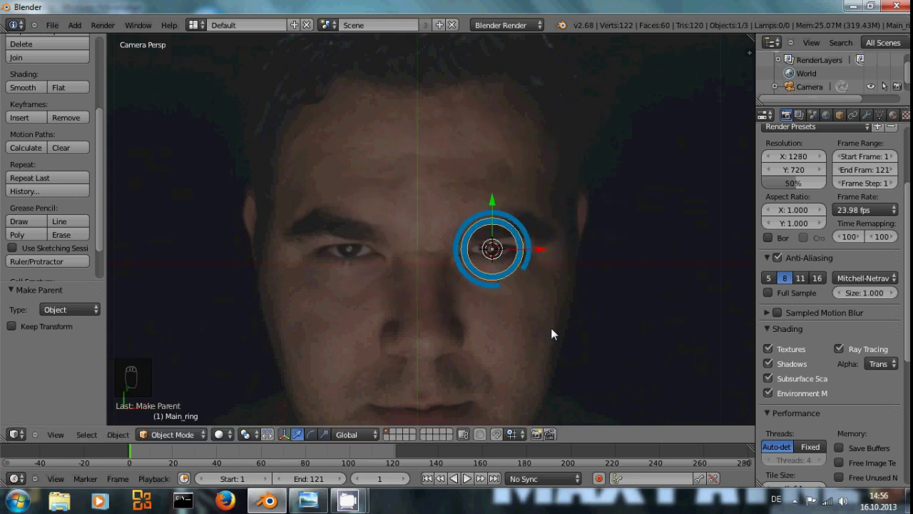
Select both rings and duplicate them about 0.815 upward along the global Z axis
{"action": "scroll", "coordinate": [551, 334], "scroll_direction": "down", "scroll_amount": 1}
{"action": "scroll", "coordinate": [551, 334], "scroll_direction": "up", "scroll_amount": 2}
{"action": "scroll", "coordinate": [551, 330], "scroll_direction": "down", "scroll_amount": 1}
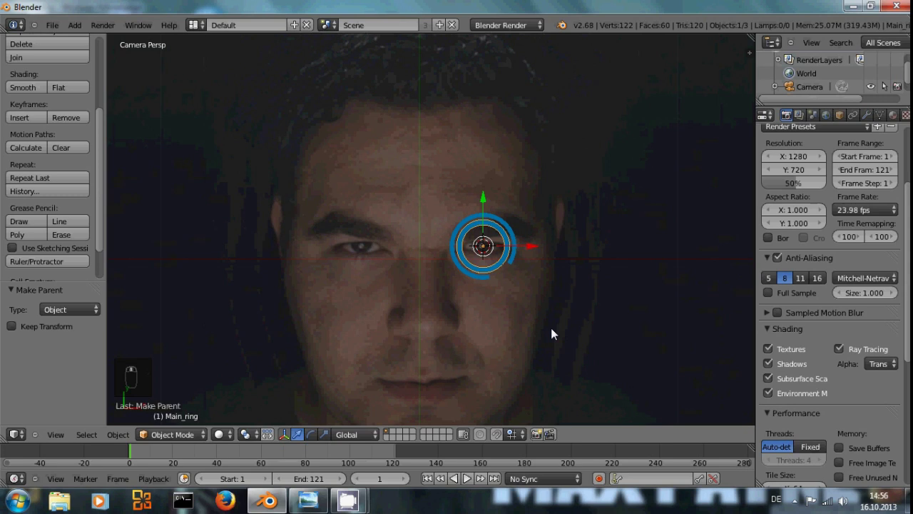
{"action": "right_click", "coordinate": [515, 250], "text": "shift"}
{"action": "middle_click_drag", "start_coordinate": [520, 251], "coordinate": [471, 198]}
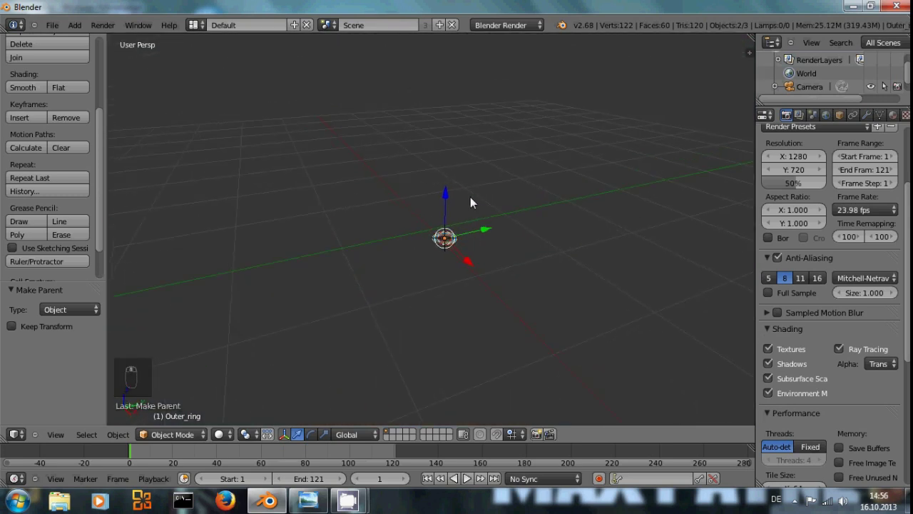
{"action": "key", "text": "shift+d"}
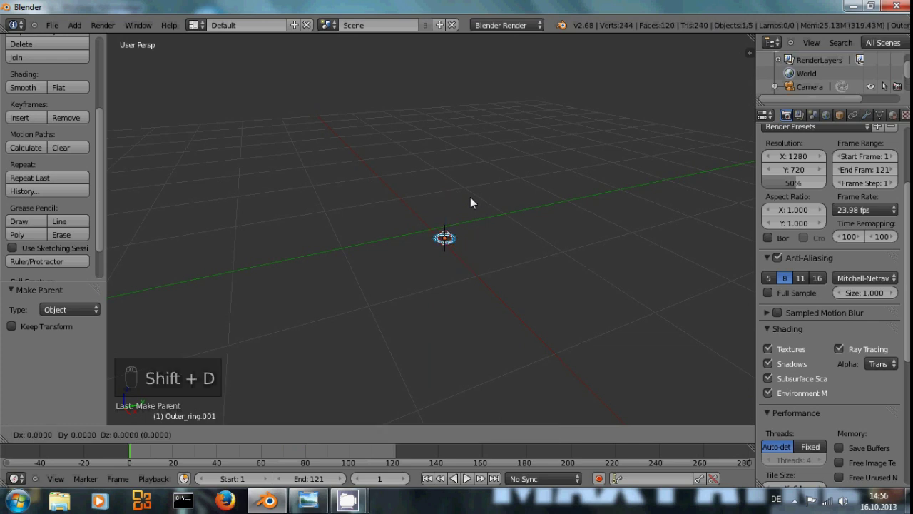
{"action": "key", "text": "z"}
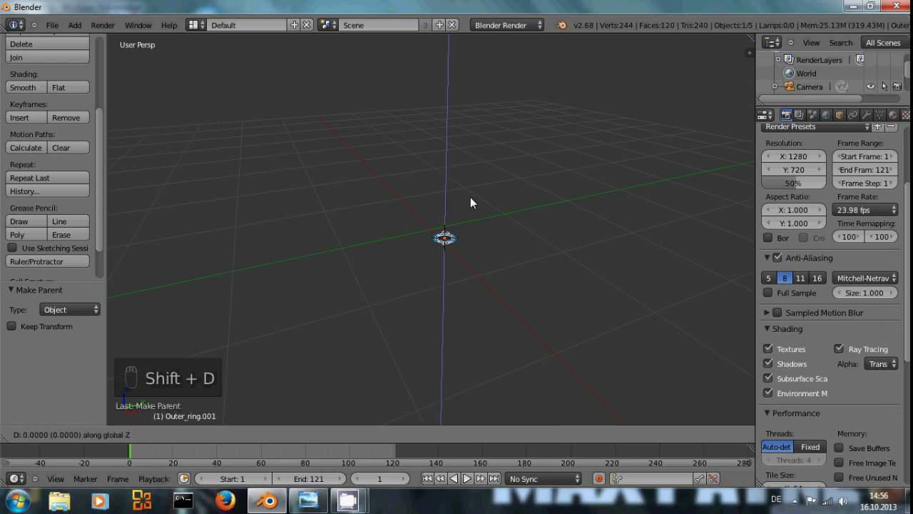
{"action": "left_click", "coordinate": [465, 123]}
Duplicate the raised ring pair again, about 1.121 higher along the global Z axis
{"action": "mouse_move", "coordinate": [511, 243]}
{"action": "middle_mouse_down"}
{"action": "mouse_move", "coordinate": [477, 226]}
{"action": "mouse_move", "coordinate": [518, 241]}
{"action": "middle_mouse_up"}
{"action": "scroll", "coordinate": [476, 220], "scroll_direction": "down", "scroll_amount": 3}
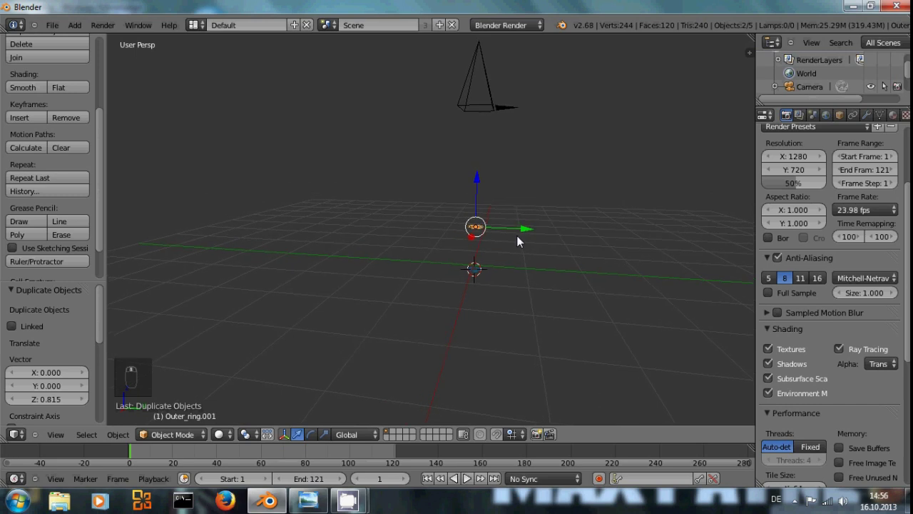
{"action": "key", "text": "shift+d"}
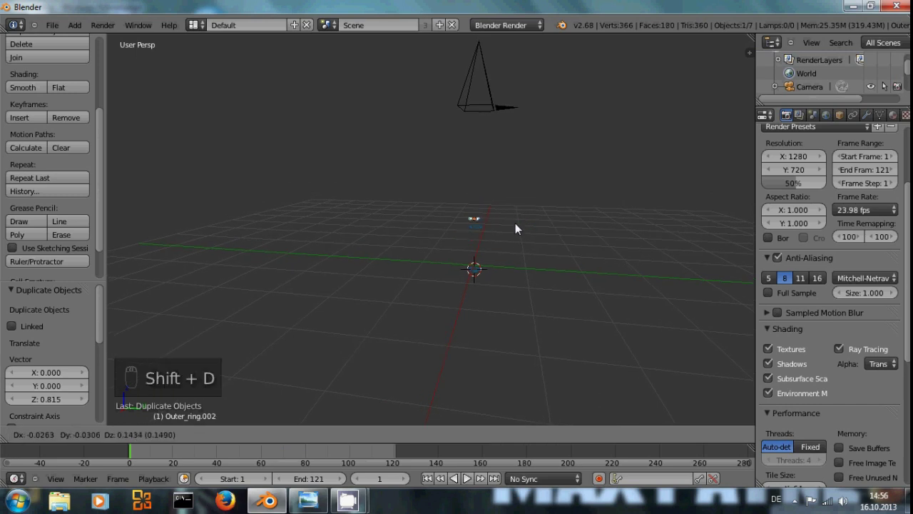
{"action": "key", "text": "z"}
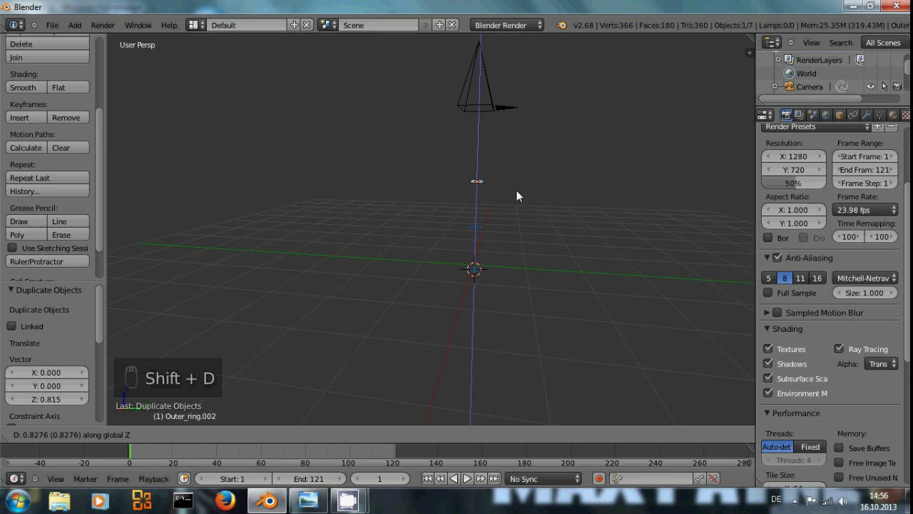
{"action": "left_click", "coordinate": [520, 175]}
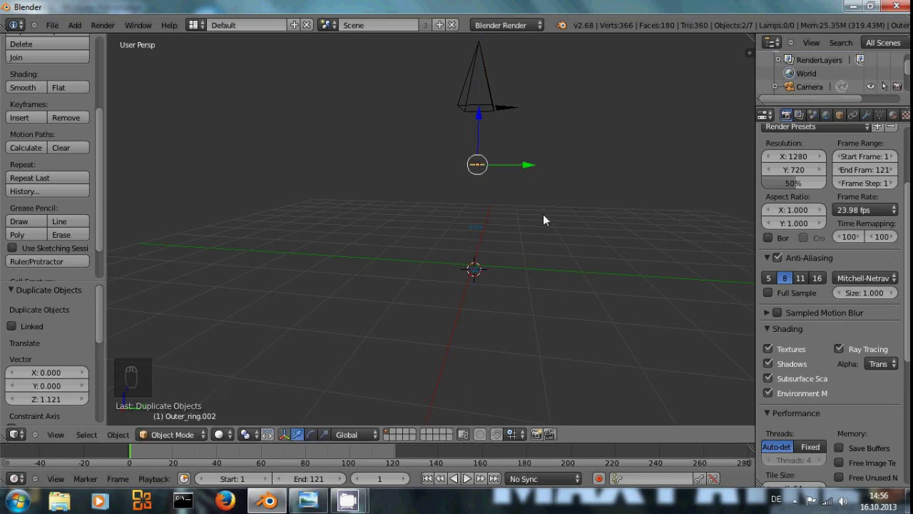
In the camera view, raise the nearest ring pair along global Z by about 0.209, 0.967 and 0.155
{"action": "key", "text": "KP_0"}
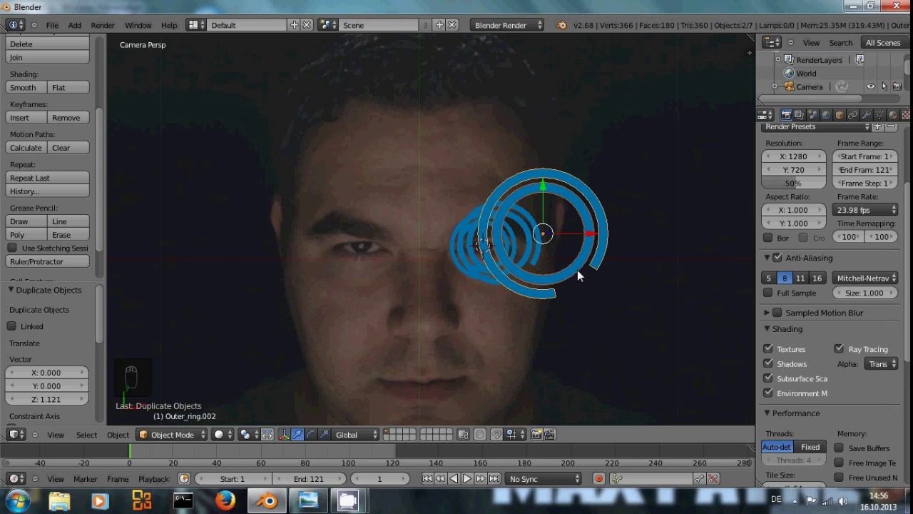
{"action": "key", "text": "g"}
{"action": "key", "text": "z"}
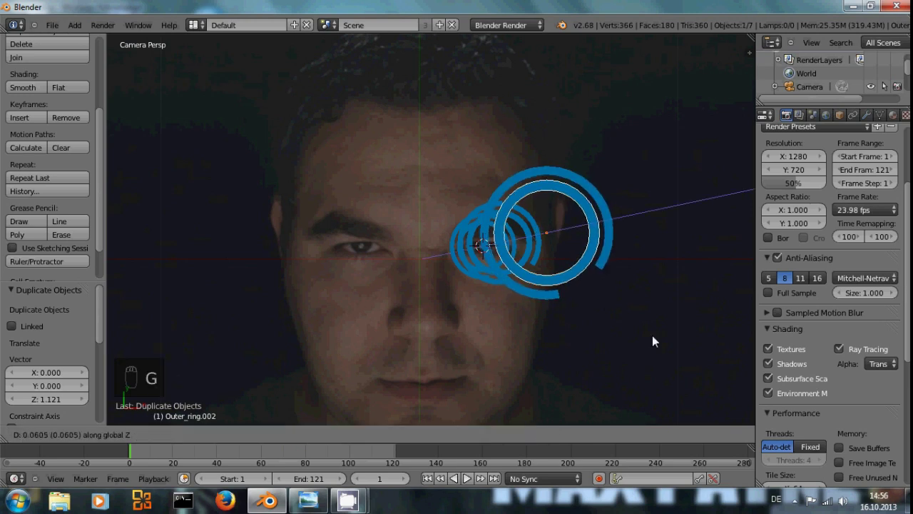
{"action": "left_click", "coordinate": [704, 384]}
{"action": "scroll", "coordinate": [642, 336], "scroll_direction": "down", "scroll_amount": 3}
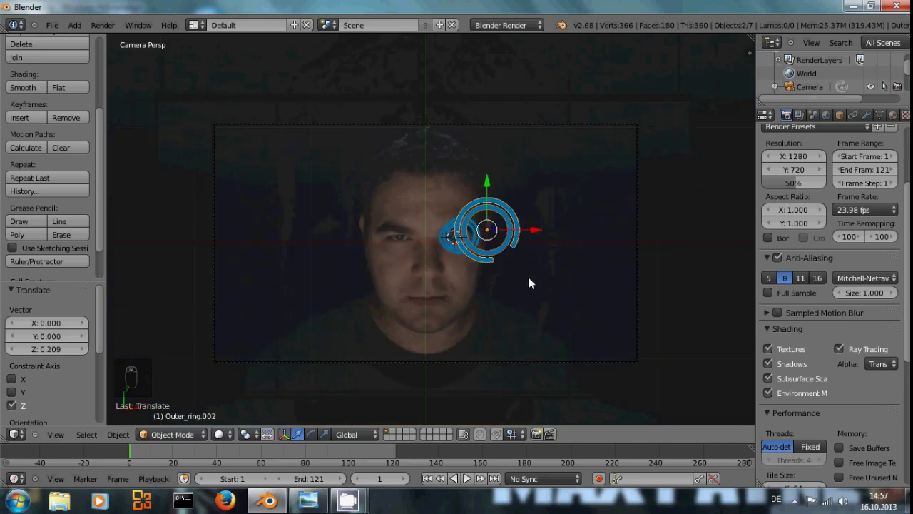
{"action": "key", "text": "g"}
{"action": "key", "text": "z"}
{"action": "left_click", "coordinate": [698, 405]}
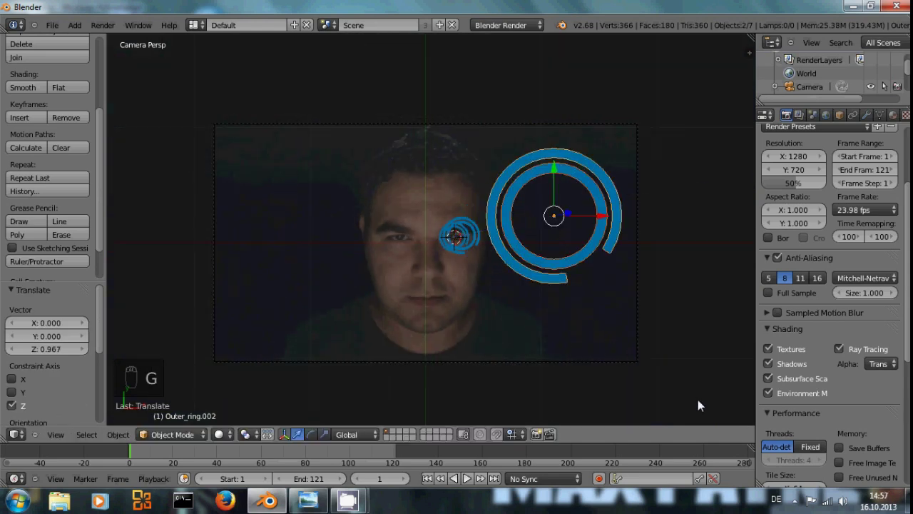
{"action": "key", "text": "g"}
{"action": "key", "text": "z"}
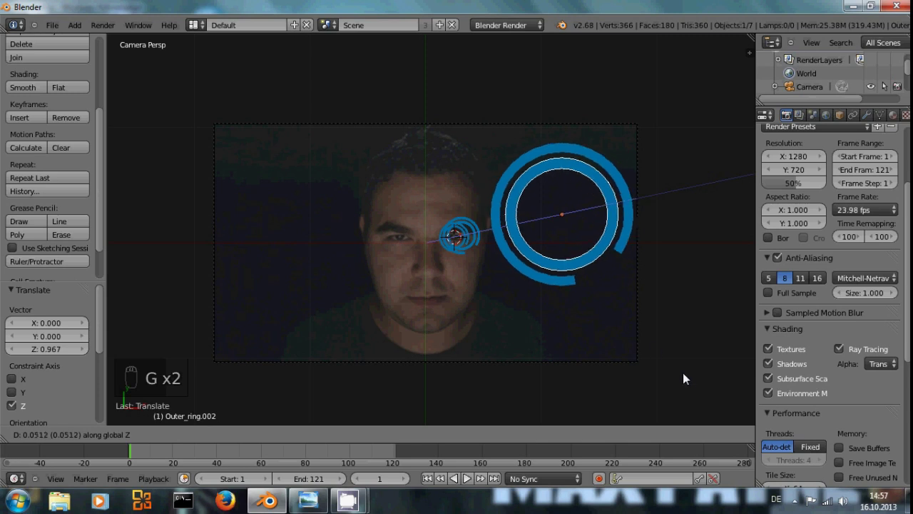
{"action": "left_click", "coordinate": [722, 408]}
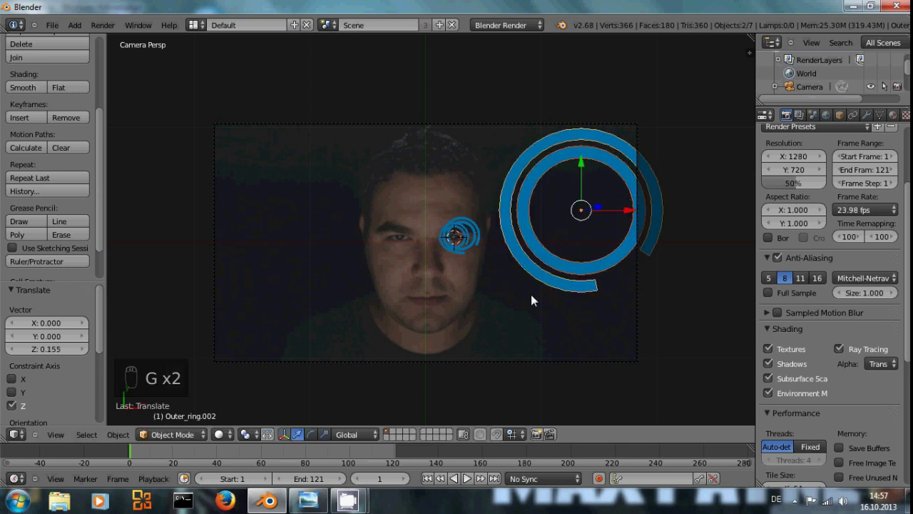
Select Main_ring.001 and move the middle ring pair about 1.461 up the global Z axis
{"action": "right_click", "coordinate": [480, 242]}
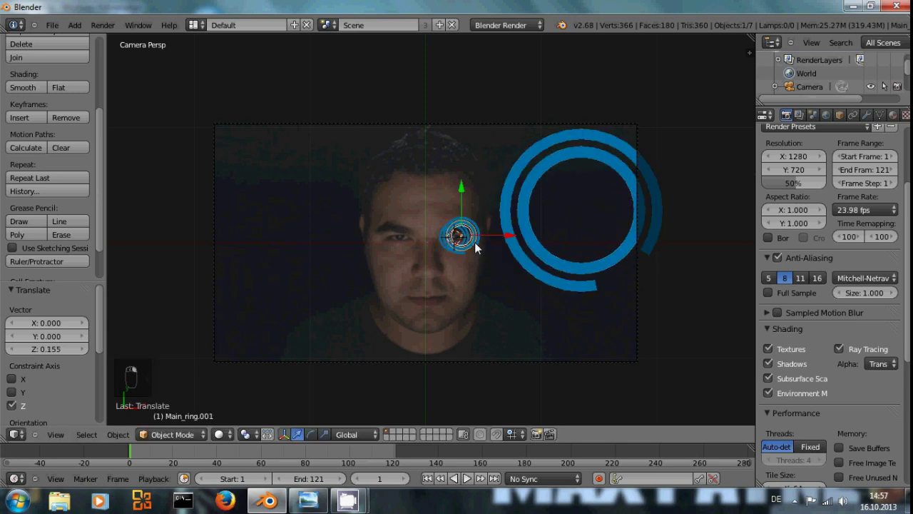
{"action": "key", "text": "g"}
{"action": "key", "text": "z"}
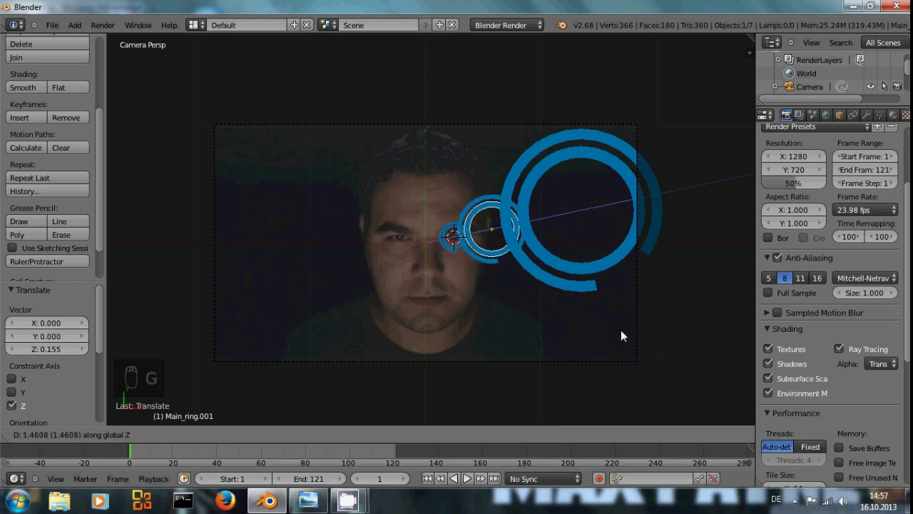
{"action": "left_click", "coordinate": [622, 331]}
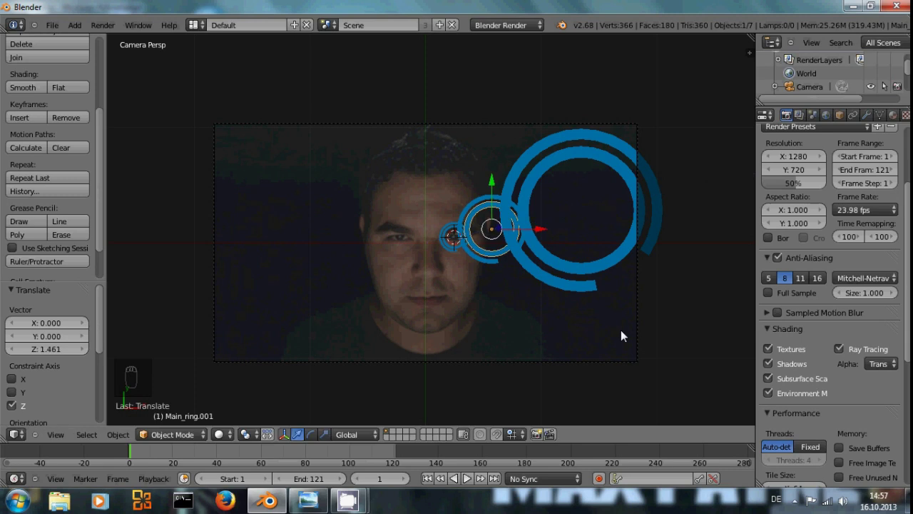
Rotate Outer_ring.001 about -194° around the global Z axis
{"action": "right_click", "coordinate": [482, 259]}
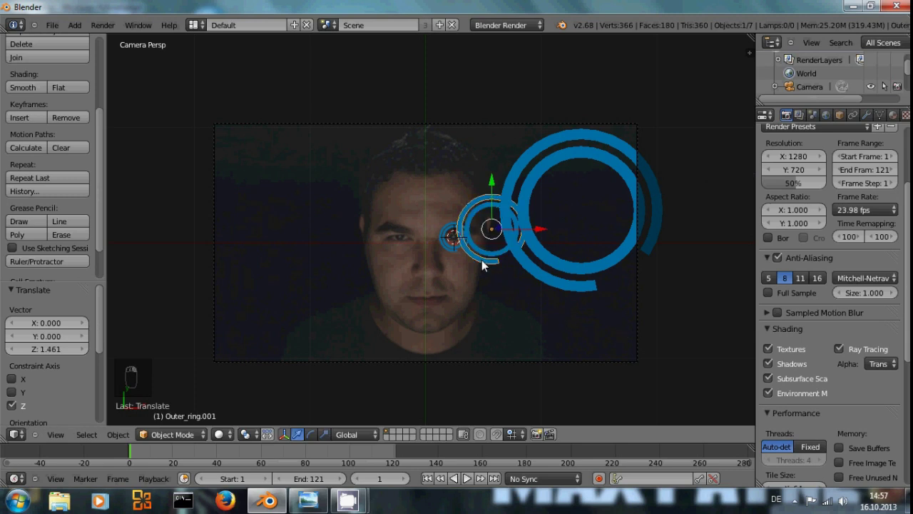
{"action": "key", "text": "r"}
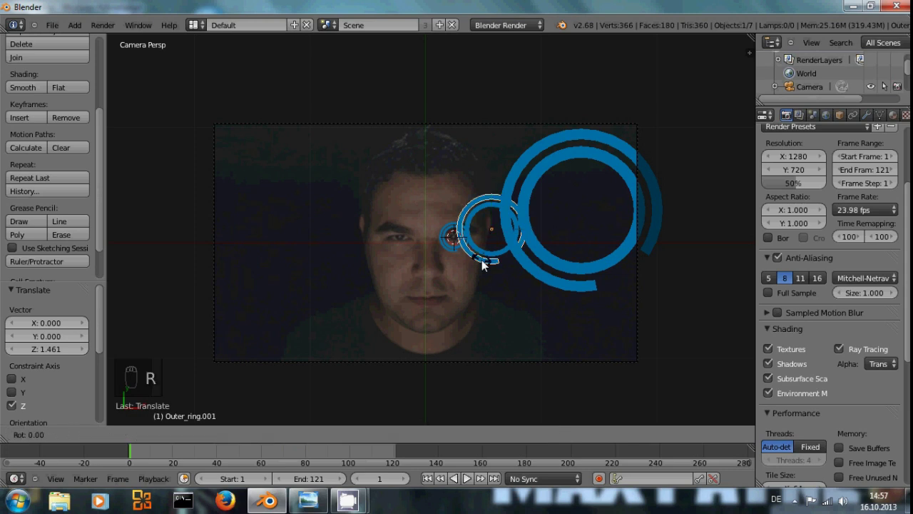
{"action": "key", "text": "z"}
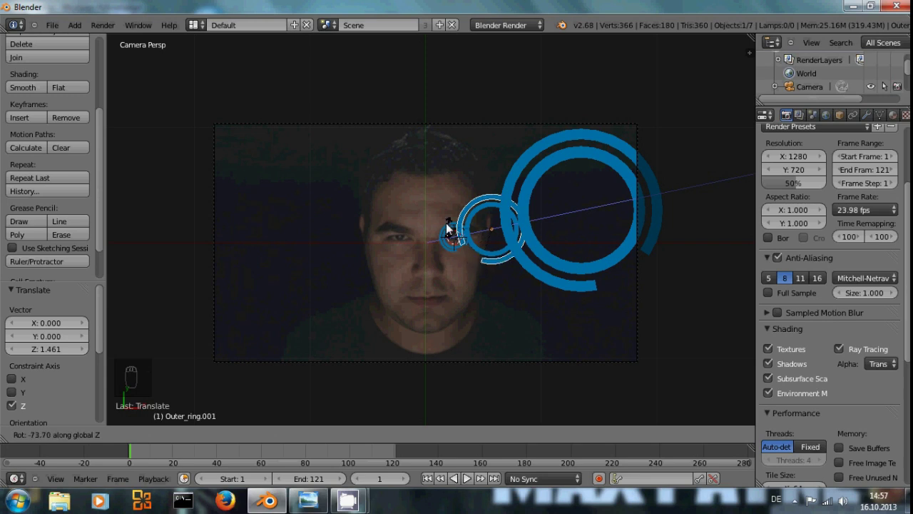
{"action": "left_click", "coordinate": [519, 182]}
Rotate Outer_ring.002 about 242° around the global Z axis
{"action": "right_click", "coordinate": [521, 165]}
{"action": "key", "text": "r"}
{"action": "key", "text": "z"}
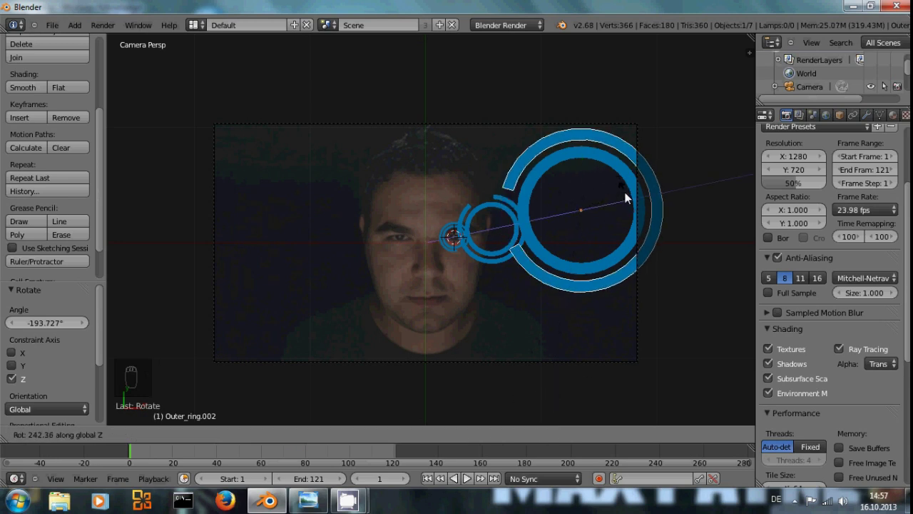
{"action": "left_click", "coordinate": [625, 198]}
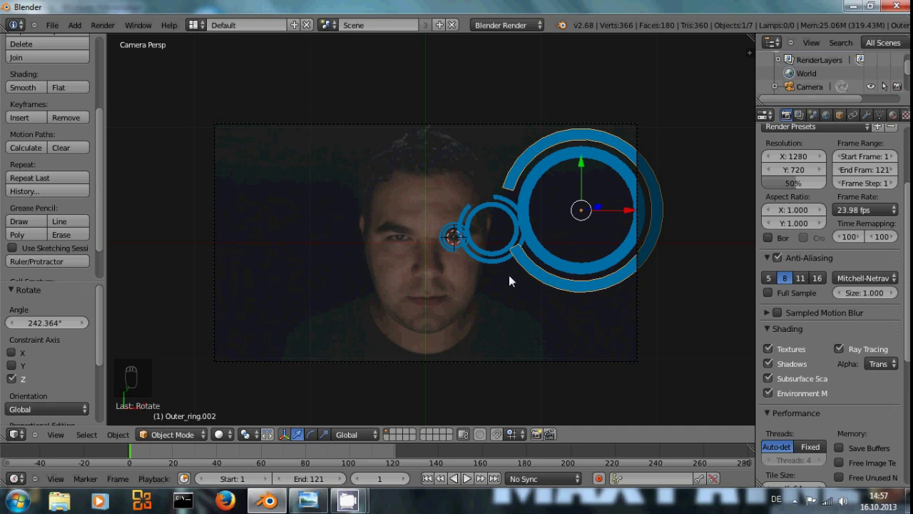
Preview the footage behind the rings and return to the first frame
{"action": "key", "text": "alt+a"}
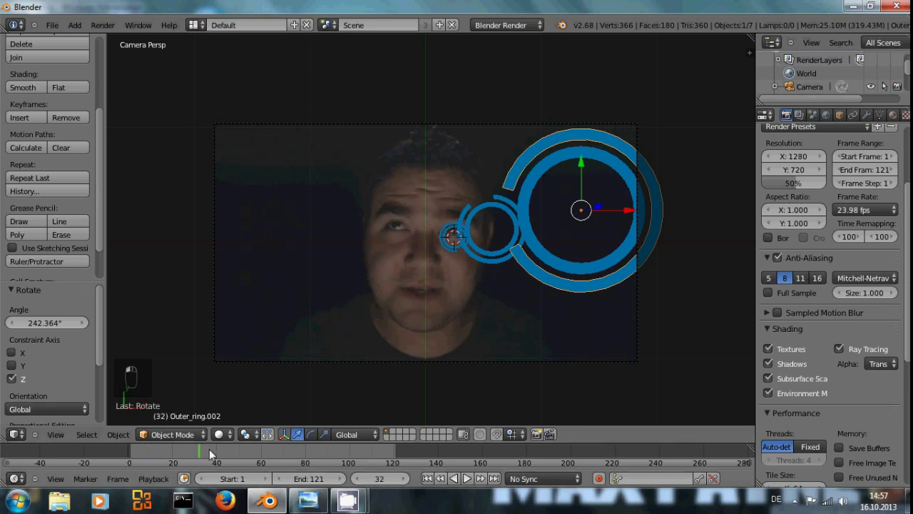
{"action": "left_click_drag", "start_coordinate": [197, 447], "coordinate": [138, 451]}
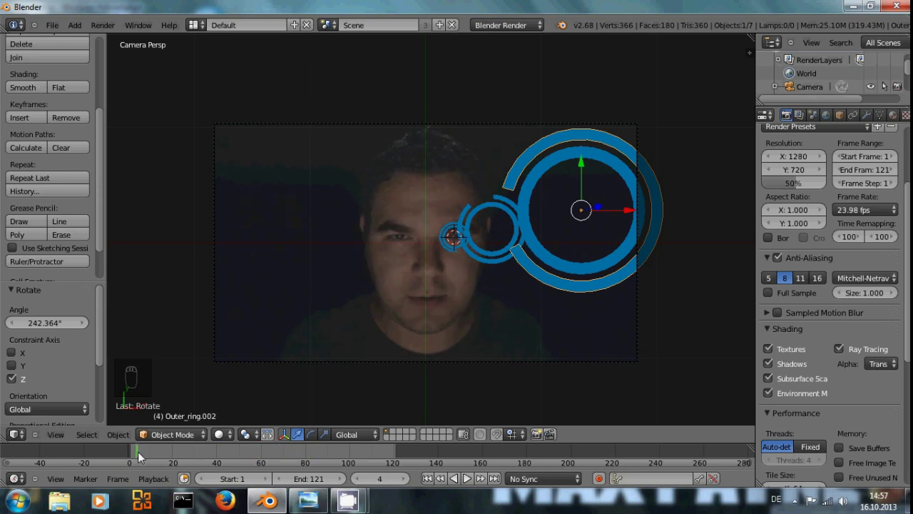
{"action": "key", "text": "ctrl+shift+Down"}
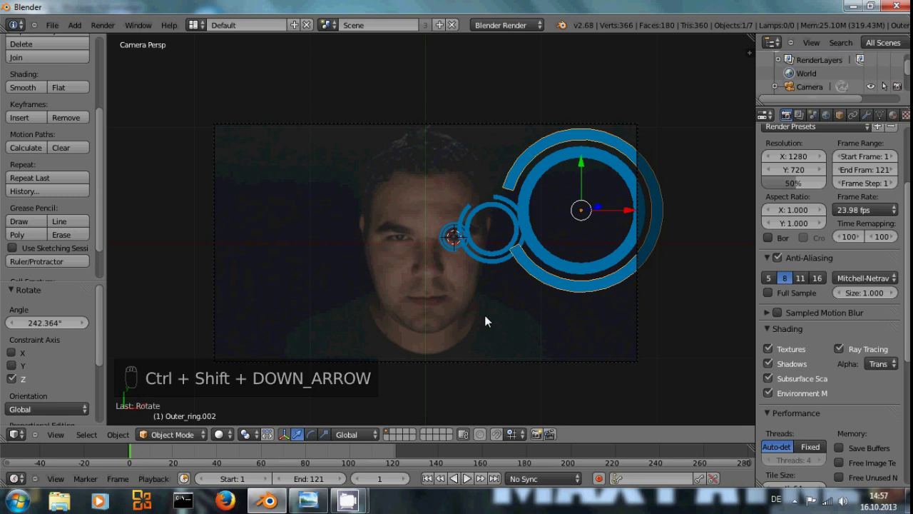
{"action": "scroll", "coordinate": [506, 313], "scroll_direction": "up", "scroll_amount": 1}
{"action": "scroll", "coordinate": [507, 312], "scroll_direction": "down", "scroll_amount": 1}
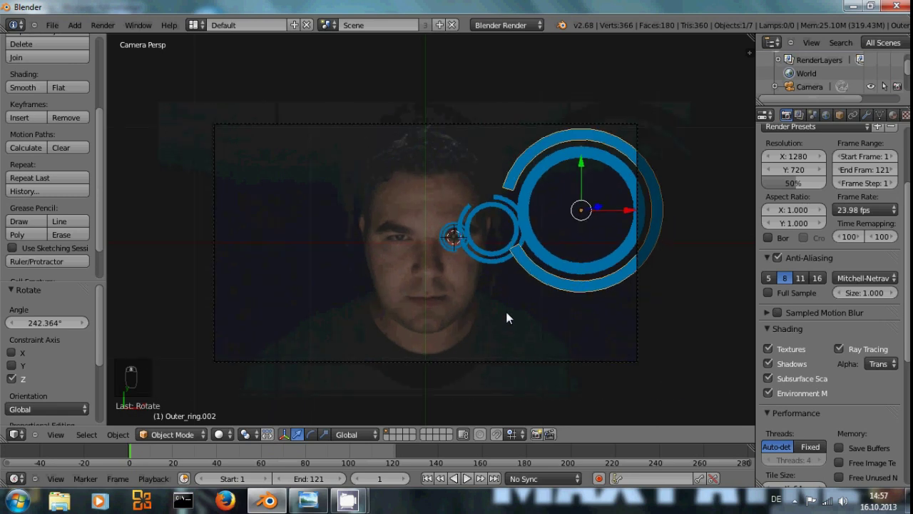
{"action": "left_click", "coordinate": [204, 25]}
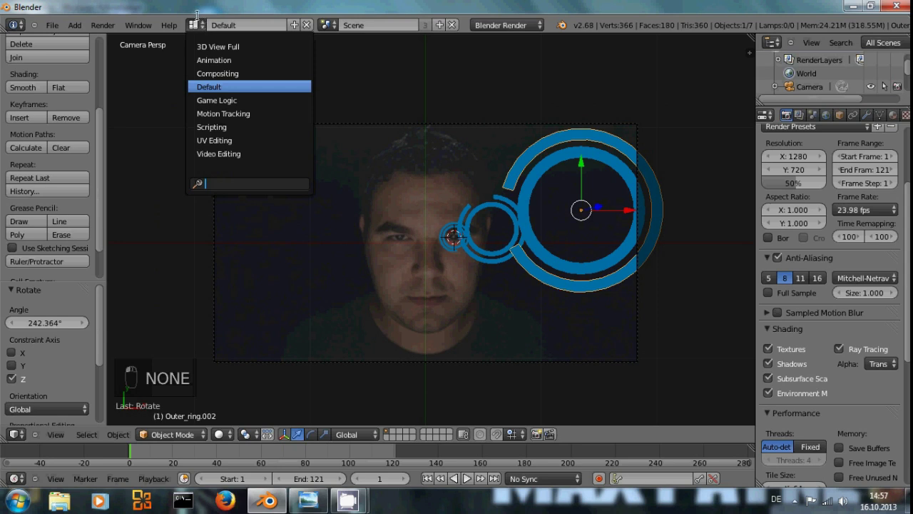
{"action": "left_click", "coordinate": [29, 408]}
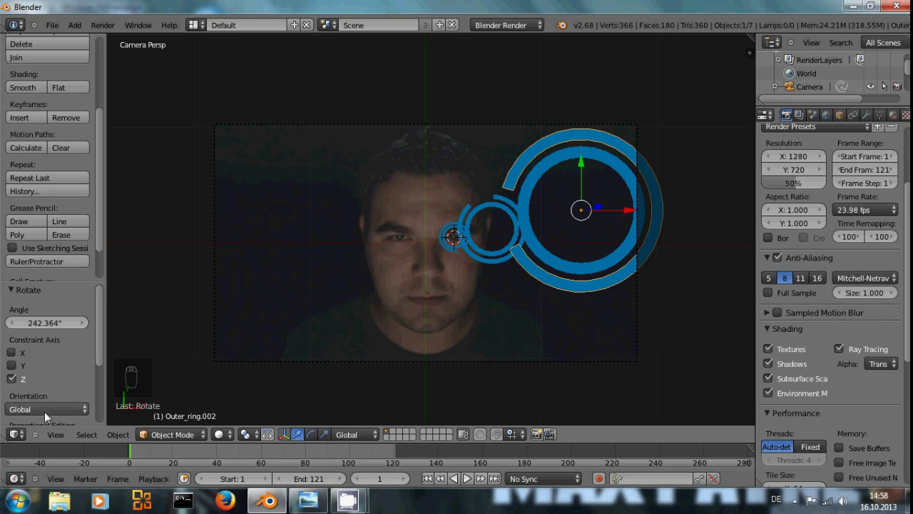
{"action": "left_click", "coordinate": [45, 413]}
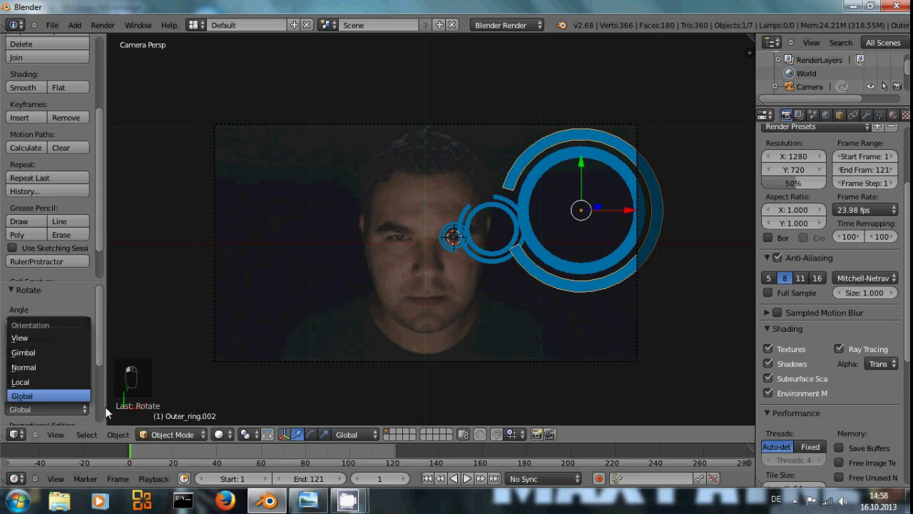
Change the 3D view area to the Node Editor and enable its backdrop
{"action": "left_click", "coordinate": [16, 433]}
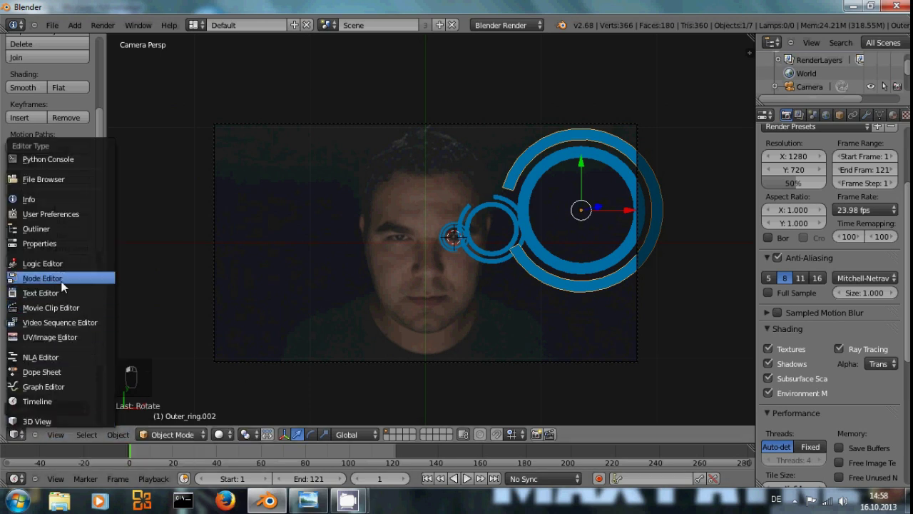
{"action": "left_click", "coordinate": [43, 279]}
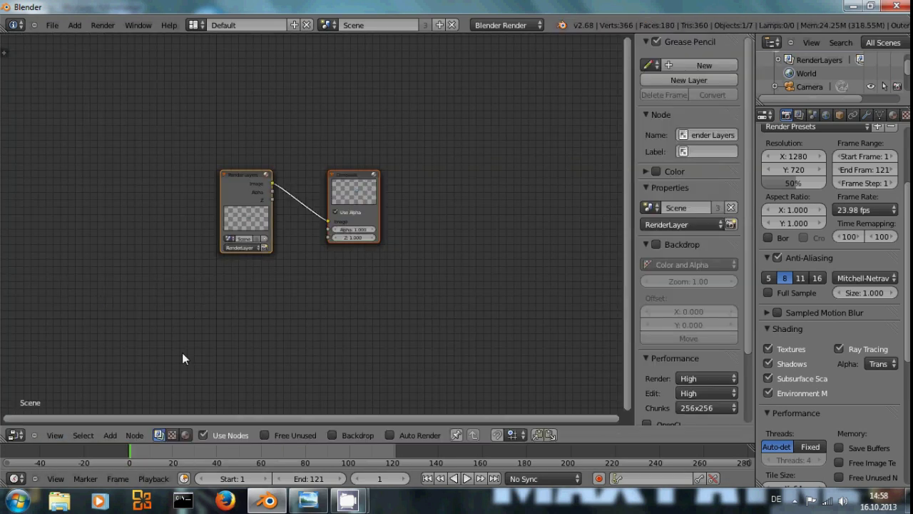
{"action": "left_click", "coordinate": [330, 437]}
Attach a Viewer node to the Render Layers image output and spread out the Render Layers, Viewer and Composite nodes
{"action": "left_click_drag", "start_coordinate": [239, 230], "coordinate": [207, 168]}
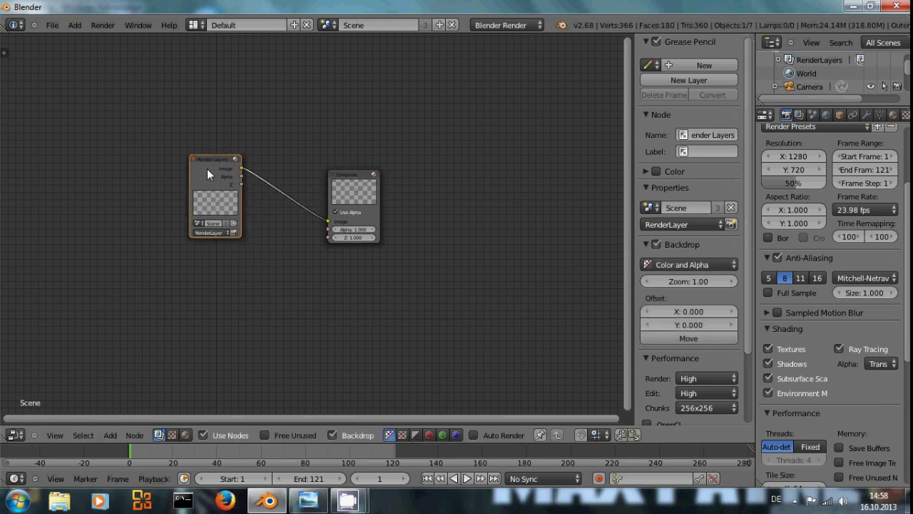
{"action": "left_click", "coordinate": [207, 168], "text": "ctrl+shift"}
{"action": "left_click_drag", "start_coordinate": [294, 163], "coordinate": [448, 311]}
{"action": "left_click_drag", "start_coordinate": [363, 218], "coordinate": [455, 174]}
{"action": "mouse_move", "coordinate": [239, 179]}
{"action": "left_mouse_down"}
{"action": "mouse_move", "coordinate": [232, 167]}
{"action": "mouse_move", "coordinate": [225, 175]}
{"action": "left_mouse_up"}
Render the current frame and shift the Composite and Viewer nodes farther from the Render Layers node
{"action": "key", "text": "F12"}
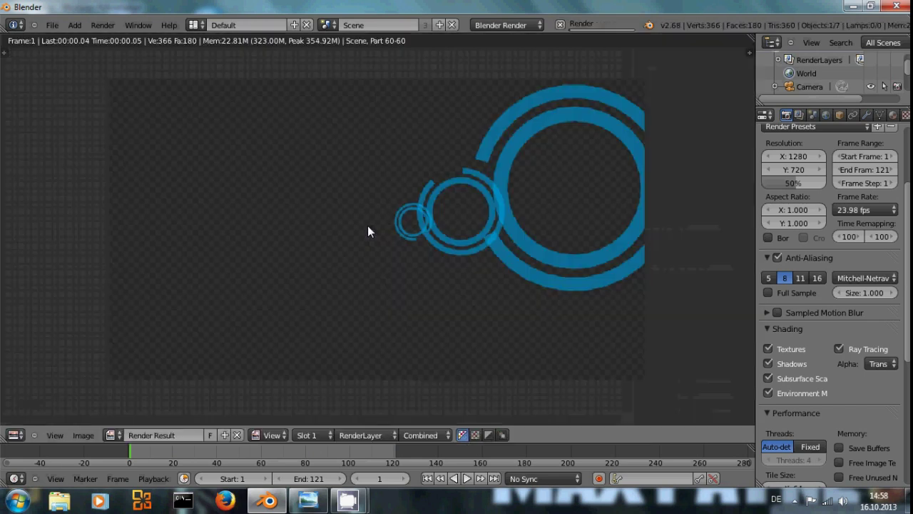
{"action": "key", "text": "Escape"}
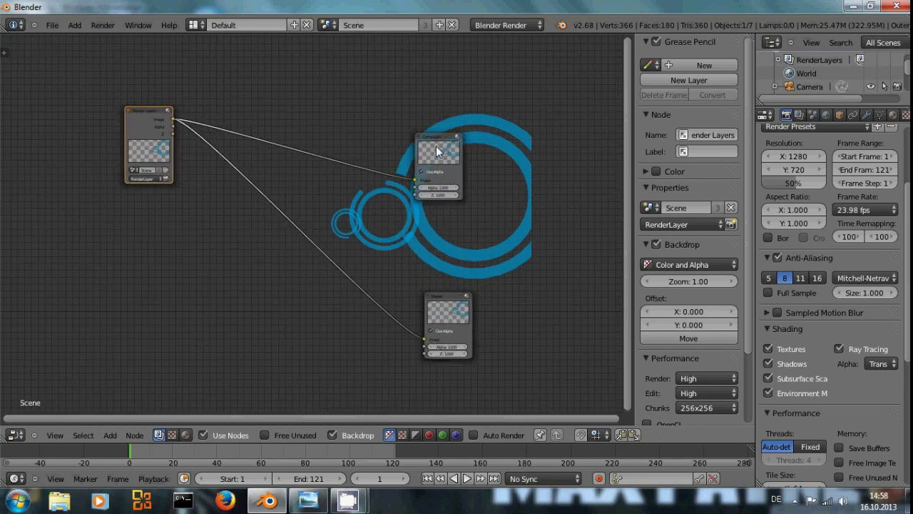
{"action": "left_click_drag", "start_coordinate": [428, 182], "coordinate": [484, 147]}
{"action": "left_click", "coordinate": [444, 303]}
{"action": "left_click_drag", "start_coordinate": [444, 298], "coordinate": [489, 276]}
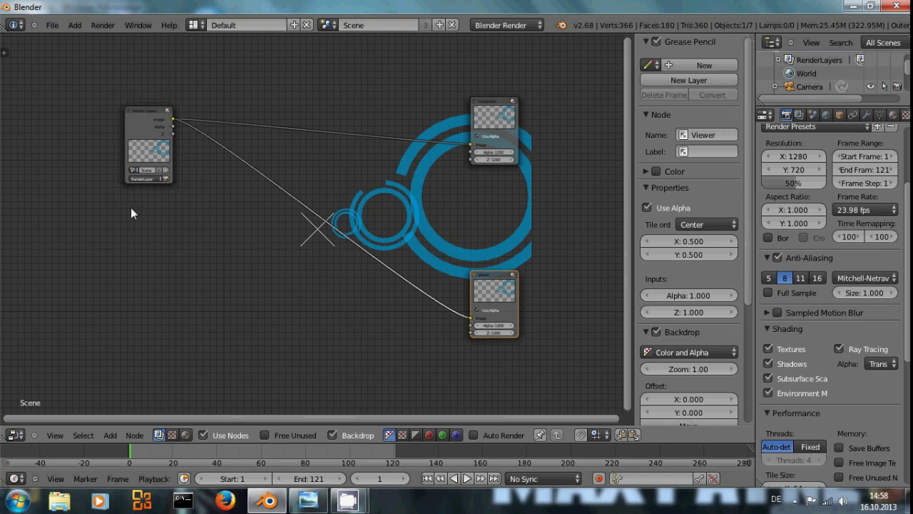
Add a Movie Clip node below Render Layers and assign the already loaded face footage to it
{"action": "key", "text": "shift+a"}
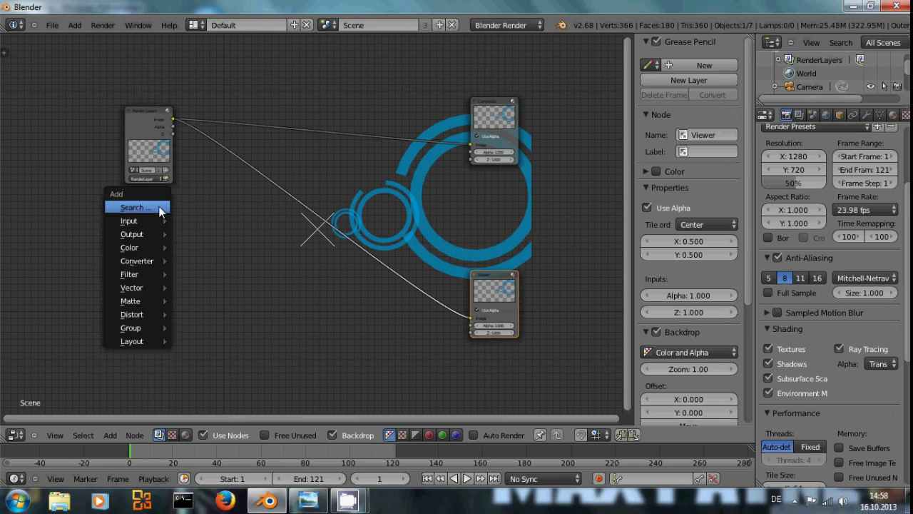
{"action": "mouse_move", "coordinate": [148, 227]}
{"action": "left_click", "coordinate": [207, 249]}
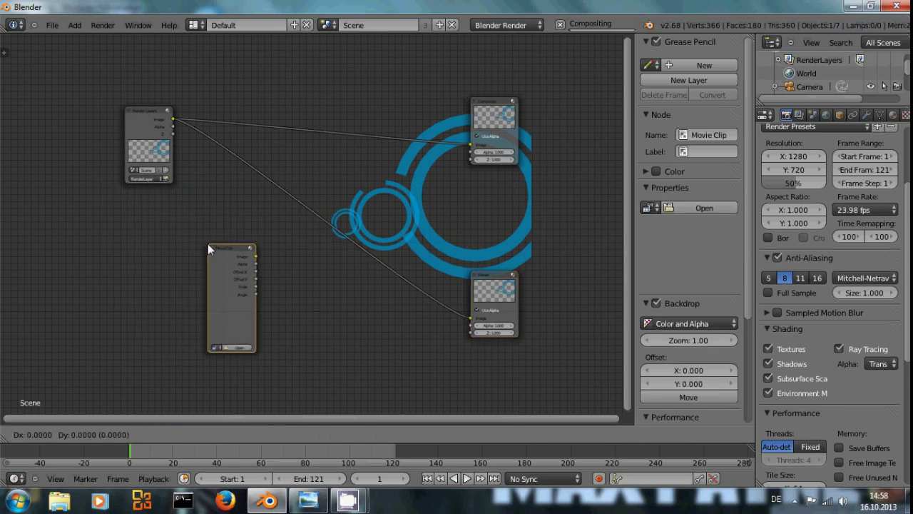
{"action": "left_click", "coordinate": [129, 212]}
{"action": "left_click", "coordinate": [140, 317]}
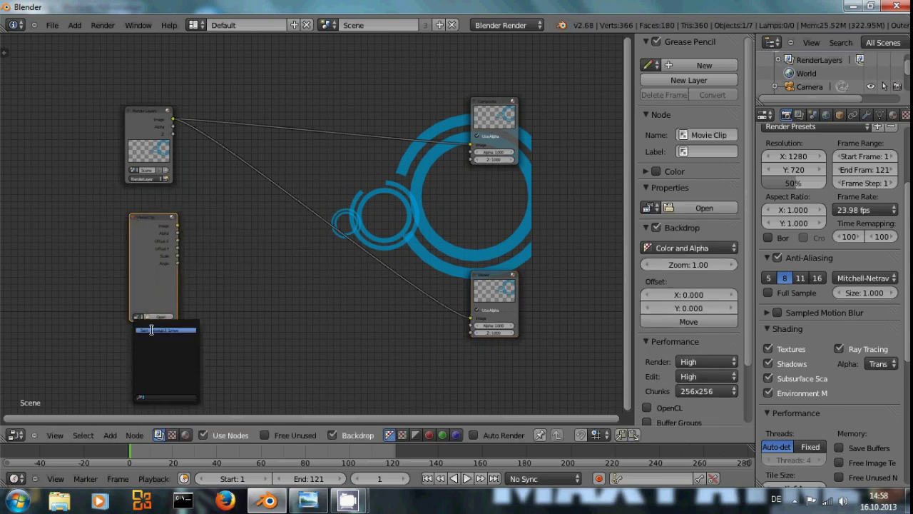
{"action": "left_click", "coordinate": [166, 326]}
{"action": "mouse_move", "coordinate": [143, 228]}
{"action": "left_mouse_down"}
{"action": "mouse_move", "coordinate": [137, 220]}
{"action": "mouse_move", "coordinate": [134, 232]}
{"action": "left_mouse_up"}
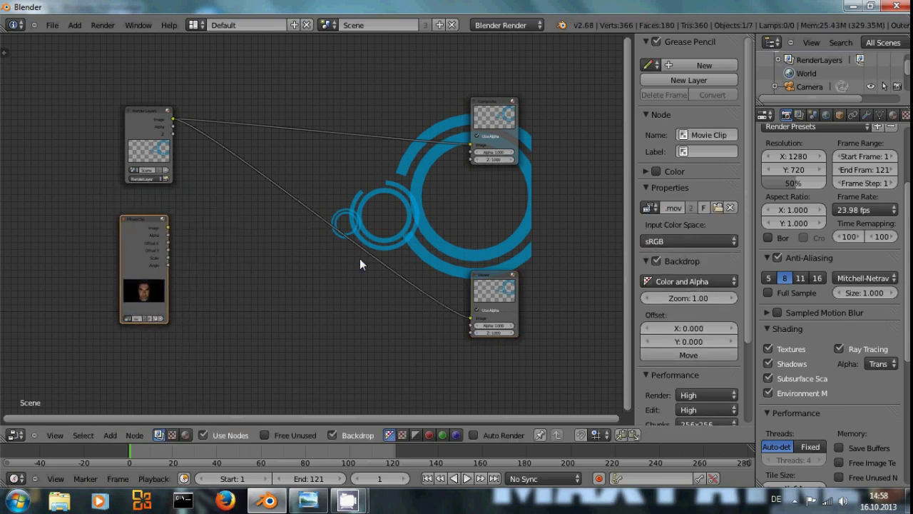
Insert an Alpha Over node between Render Layers and Viewer, and link the Movie Clip image to its first image input
{"action": "key", "text": "shift+a"}
{"action": "mouse_move", "coordinate": [349, 287]}
{"action": "left_click", "coordinate": [410, 298]}
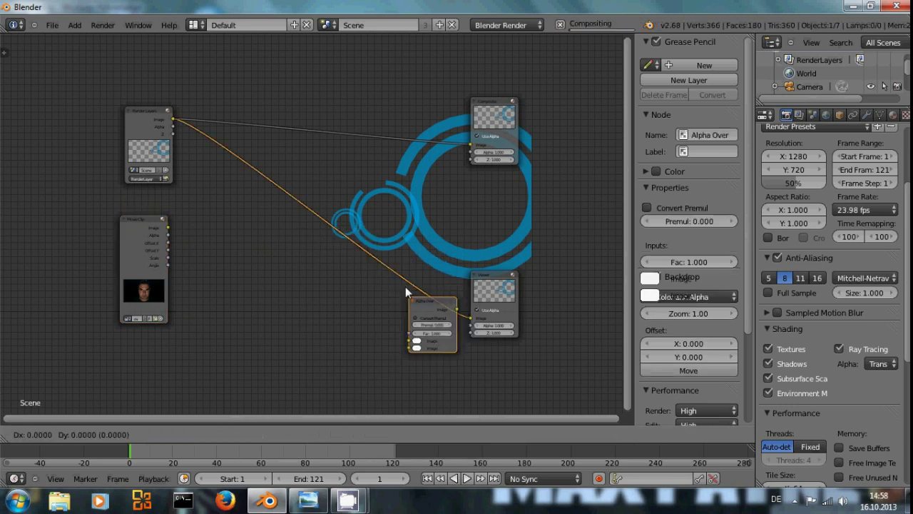
{"action": "left_click", "coordinate": [368, 202]}
{"action": "left_click_drag", "start_coordinate": [169, 227], "coordinate": [367, 243]}
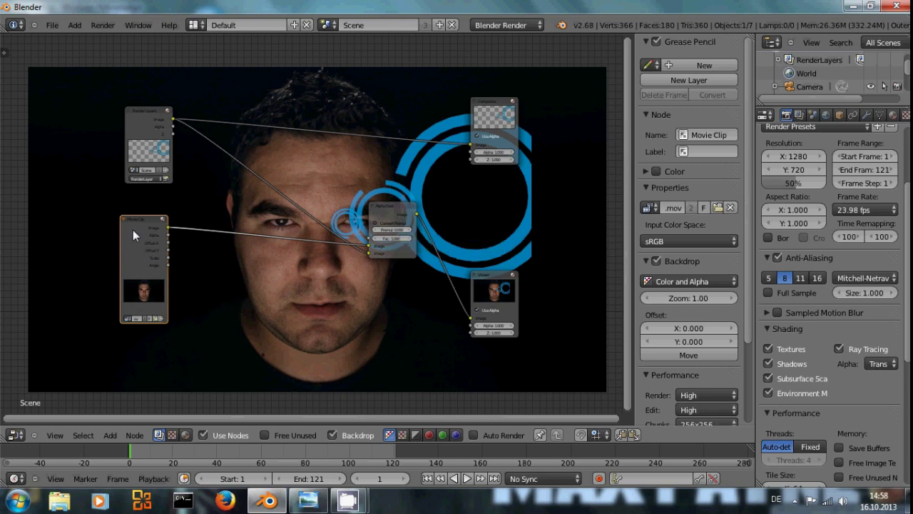
Spread out the Movie Clip, Render Layers and Alpha Over nodes to free space between Movie Clip and Alpha Over
{"action": "left_click_drag", "start_coordinate": [133, 229], "coordinate": [84, 239]}
{"action": "left_click_drag", "start_coordinate": [122, 105], "coordinate": [84, 83]}
{"action": "left_click_drag", "start_coordinate": [387, 213], "coordinate": [374, 301]}
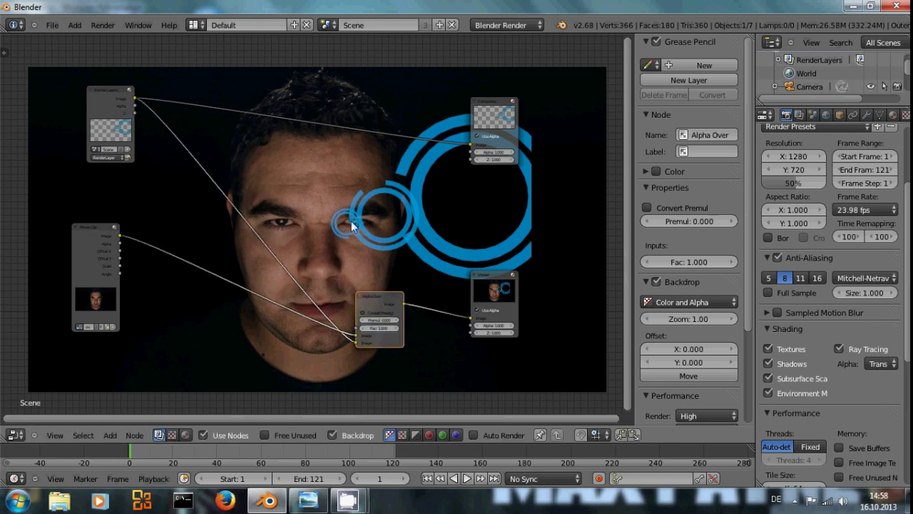
Insert a Scale node on the link between the Movie Clip and Alpha Over nodes
{"action": "key", "text": "shift+a"}
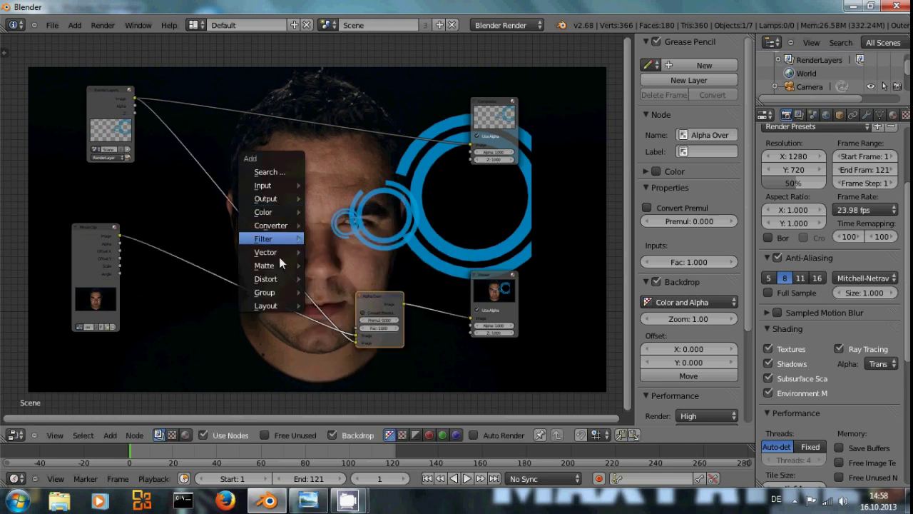
{"action": "mouse_move", "coordinate": [280, 278]}
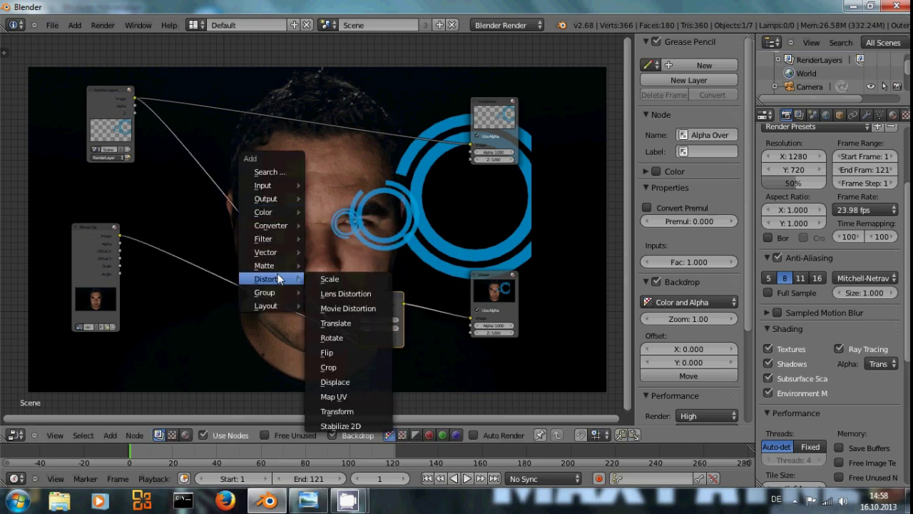
{"action": "left_click", "coordinate": [332, 279]}
{"action": "left_click", "coordinate": [165, 236]}
{"action": "scroll", "coordinate": [220, 319], "scroll_direction": "up", "scroll_amount": 2}
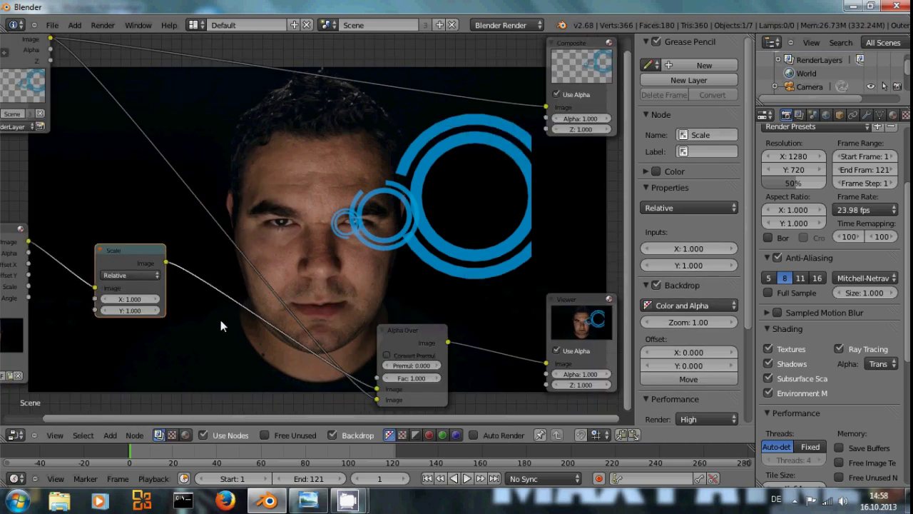
Maximize the node editor without its properties sidebar, set the Scale node to Render Size and nudge the node
{"action": "key", "text": "ctrl+Up"}
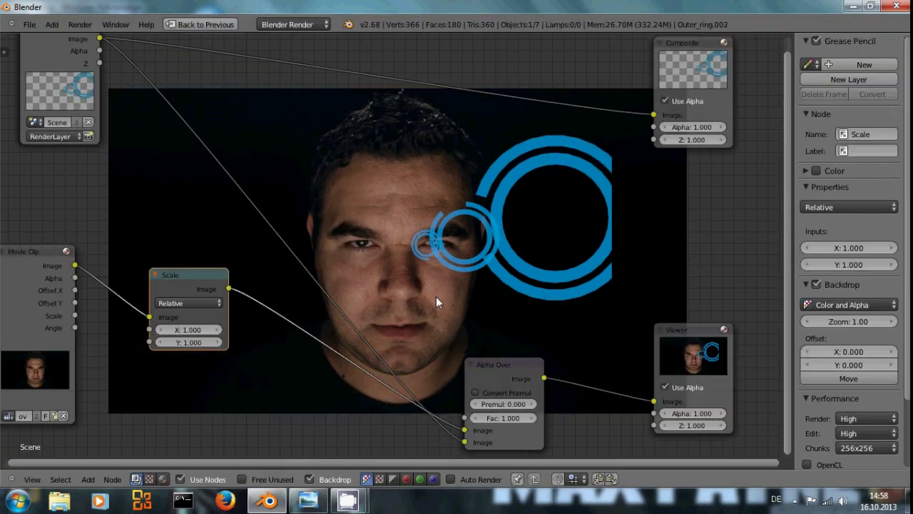
{"action": "key", "text": "n"}
{"action": "left_click", "coordinate": [251, 302]}
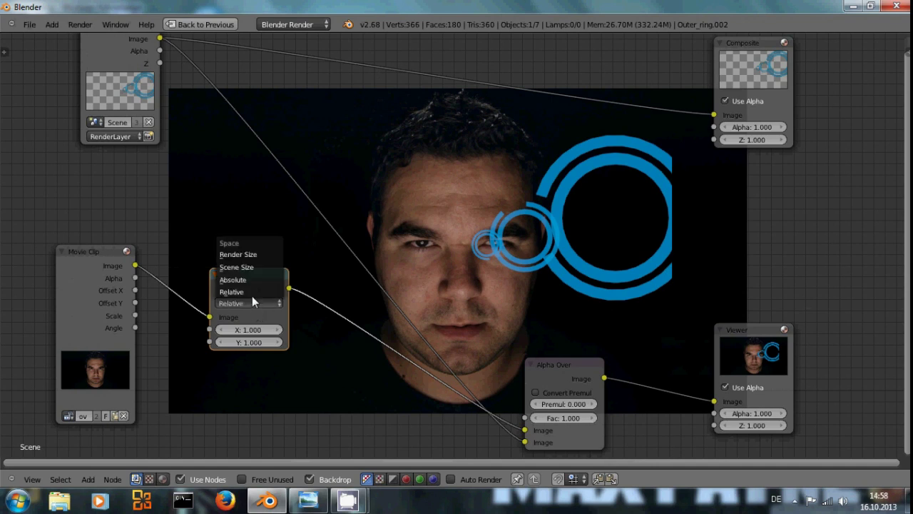
{"action": "left_click", "coordinate": [249, 255]}
{"action": "left_click_drag", "start_coordinate": [249, 254], "coordinate": [269, 250]}
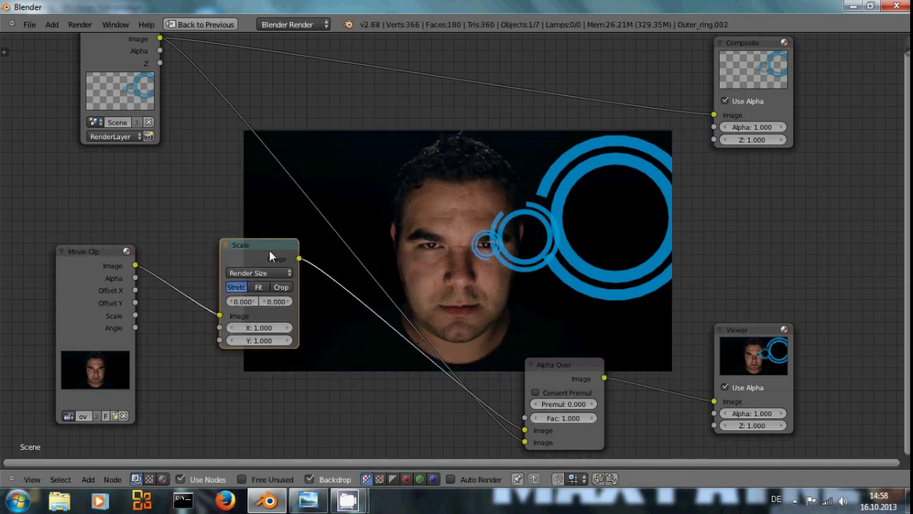
{"action": "key", "text": "shift+a"}
{"action": "mouse_move", "coordinate": [306, 258]}
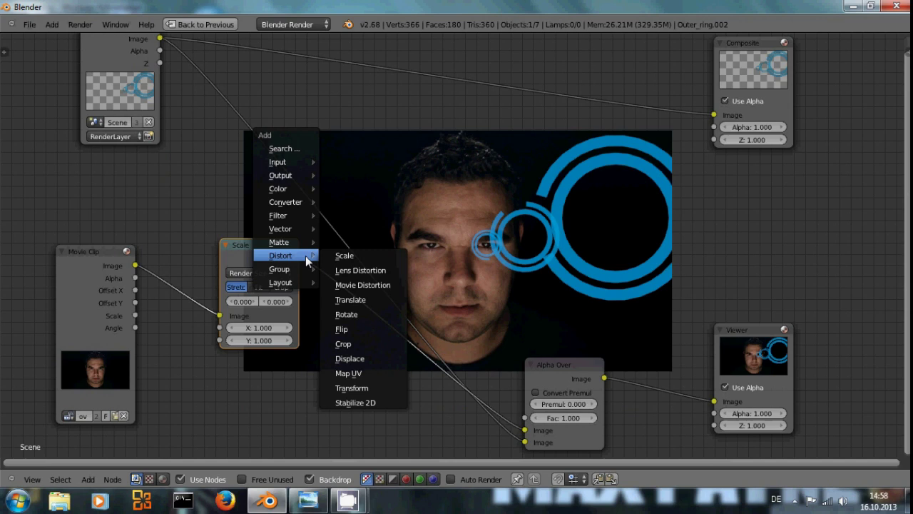
{"action": "key", "text": "Escape"}
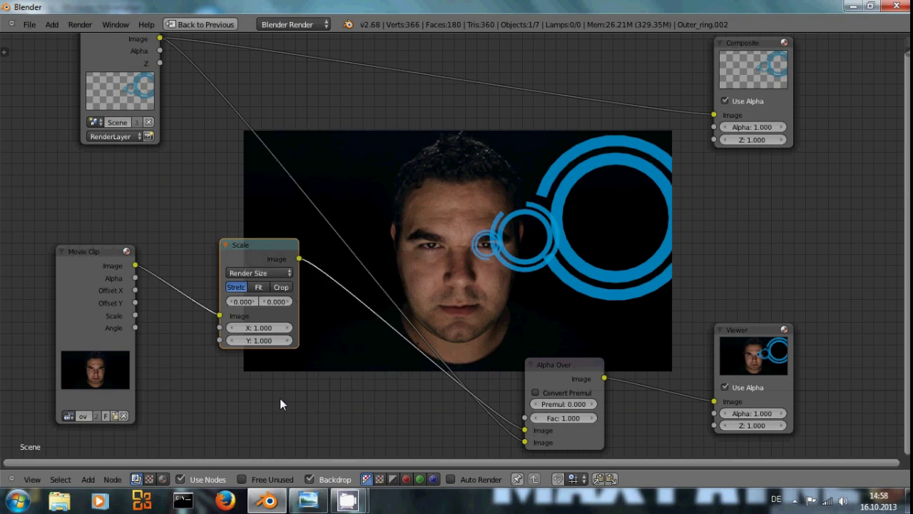
{"action": "key", "text": "shift+a"}
Move the Alpha Over node up between the Scale and output nodes and shift the Composite node farther away from it
{"action": "mouse_move", "coordinate": [345, 267]}
{"action": "scroll", "coordinate": [443, 333], "scroll_direction": "down", "scroll_amount": 1}
{"action": "left_click_drag", "start_coordinate": [542, 377], "coordinate": [497, 213]}
{"action": "scroll", "coordinate": [610, 268], "scroll_direction": "down", "scroll_amount": 1}
{"action": "middle_click_drag", "start_coordinate": [589, 321], "coordinate": [470, 329]}
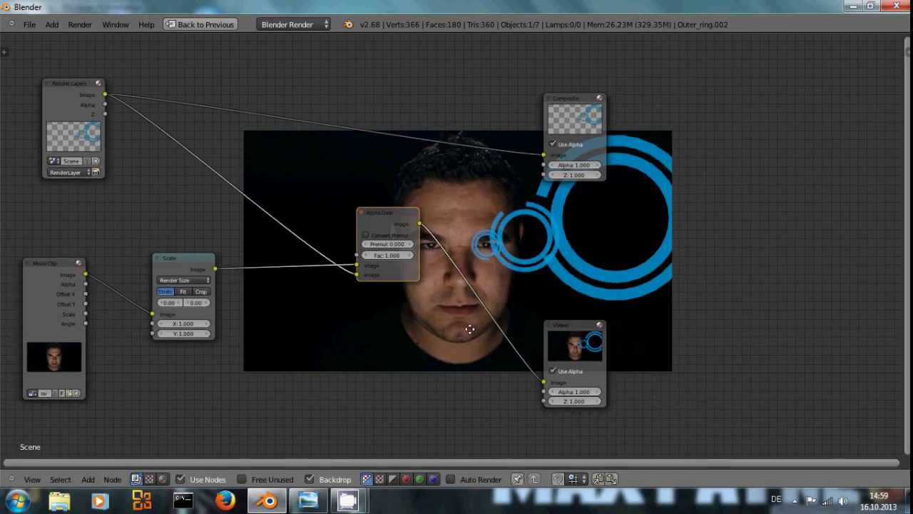
{"action": "left_click_drag", "start_coordinate": [585, 122], "coordinate": [648, 125]}
Link the Alpha Over image output to the Composite node and rearrange the Alpha Over and Viewer nodes
{"action": "left_click_drag", "start_coordinate": [420, 223], "coordinate": [607, 156]}
{"action": "left_click_drag", "start_coordinate": [397, 206], "coordinate": [485, 189]}
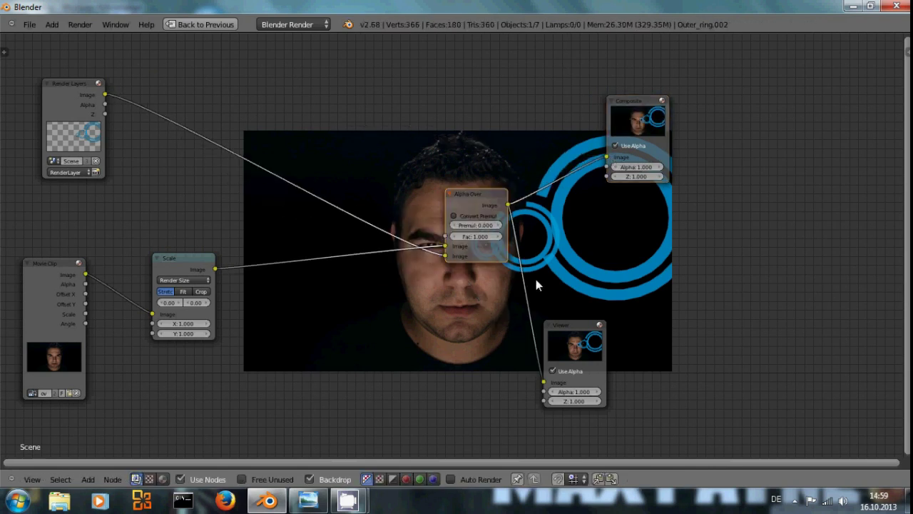
{"action": "left_click_drag", "start_coordinate": [576, 326], "coordinate": [685, 279]}
{"action": "middle_click_drag", "start_coordinate": [552, 305], "coordinate": [528, 224]}
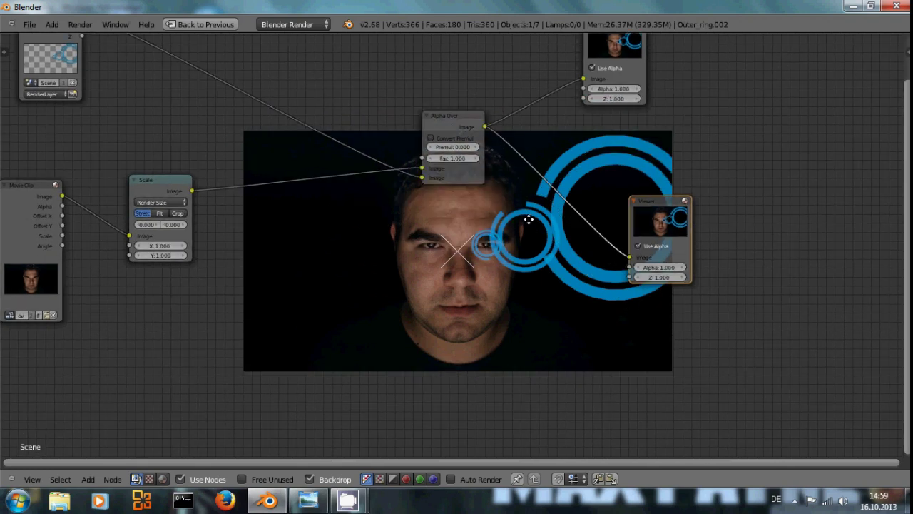
{"action": "middle_click_drag", "start_coordinate": [508, 284], "coordinate": [556, 295]}
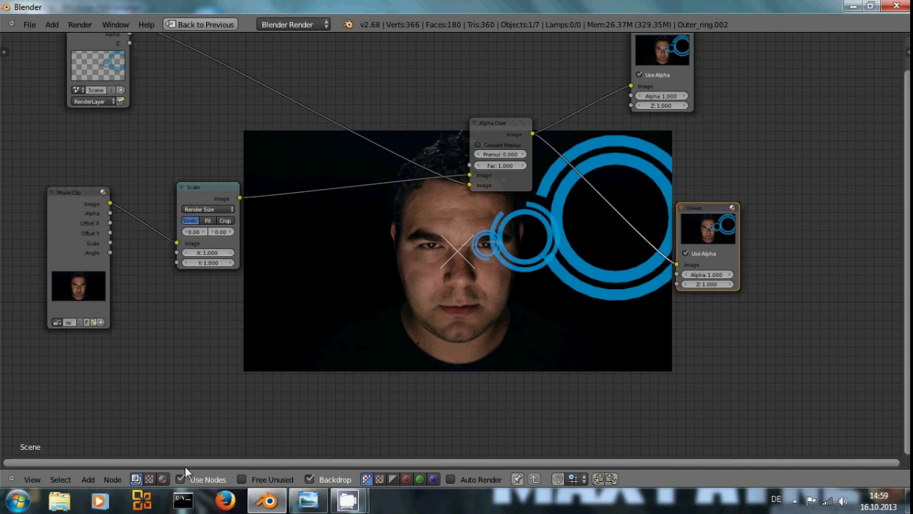
Switch from the maximized editor to the Compositing layout and toggle its node area to 3D View and back to Node Editor
{"action": "key", "text": "ctrl+Down"}
{"action": "key", "text": "ctrl+Left"}
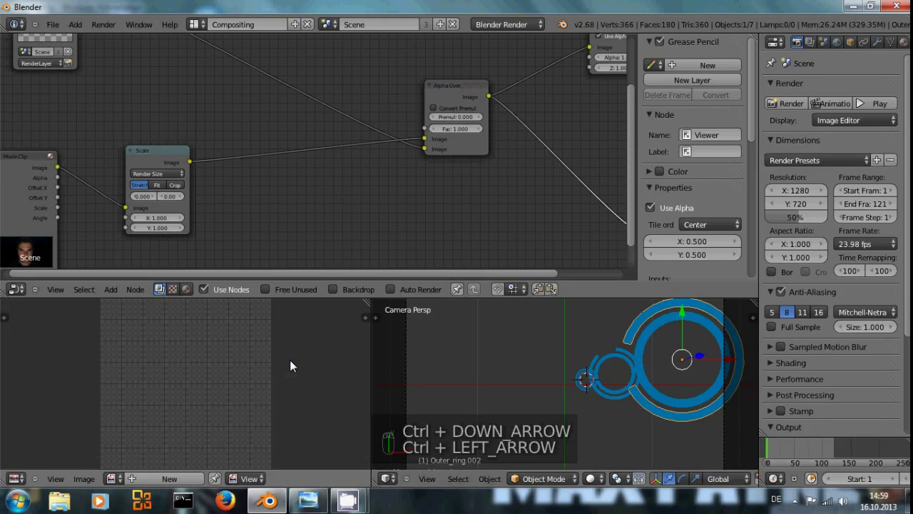
{"action": "left_click", "coordinate": [15, 289]}
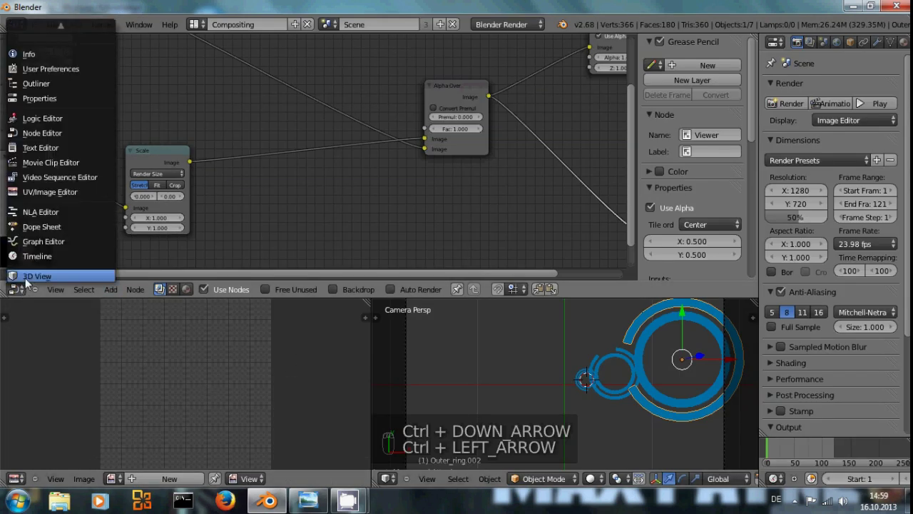
{"action": "left_click", "coordinate": [32, 275]}
{"action": "left_click", "coordinate": [15, 289]}
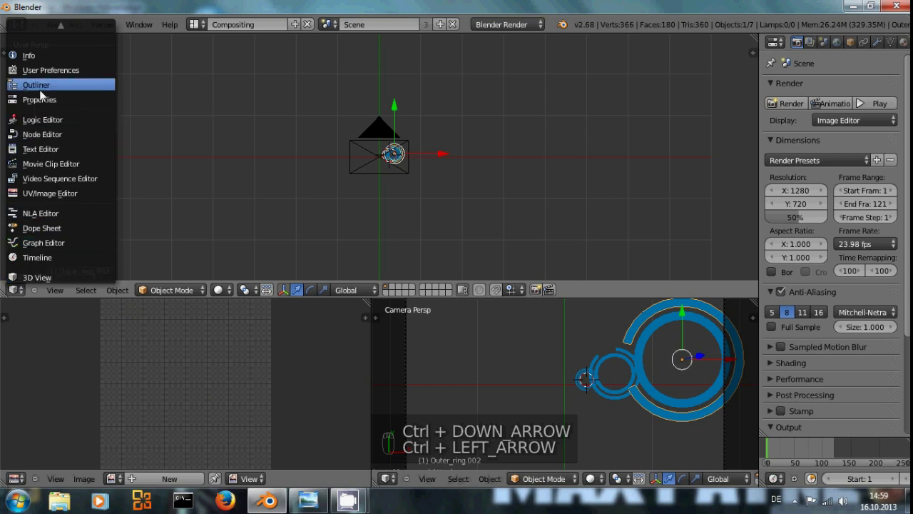
{"action": "left_click", "coordinate": [66, 135]}
Return to the Default screen layout and change its node editor area to a 3D View
{"action": "left_click", "coordinate": [196, 28]}
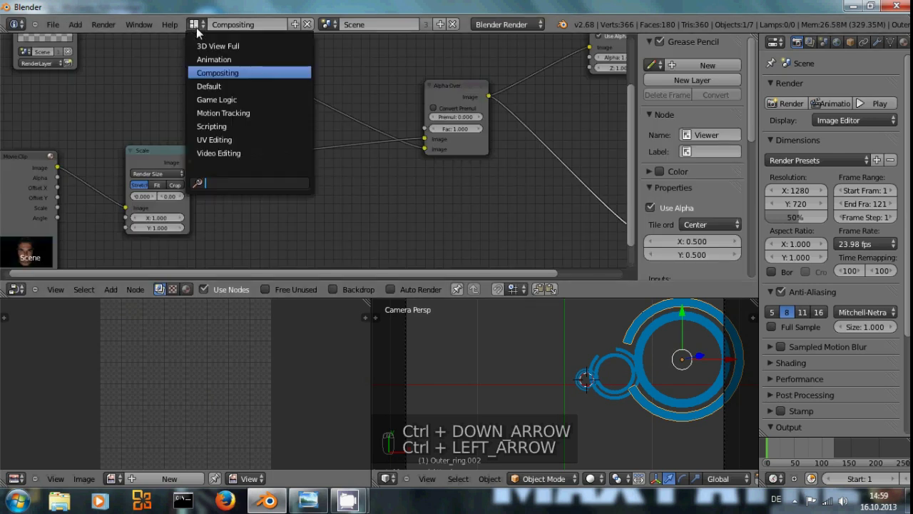
{"action": "left_click", "coordinate": [214, 85]}
{"action": "left_click", "coordinate": [15, 435]}
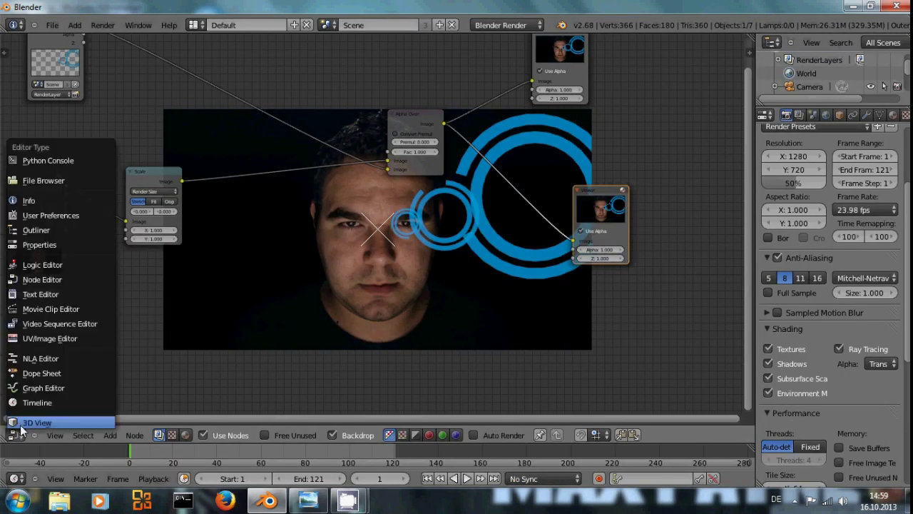
{"action": "left_click", "coordinate": [28, 422]}
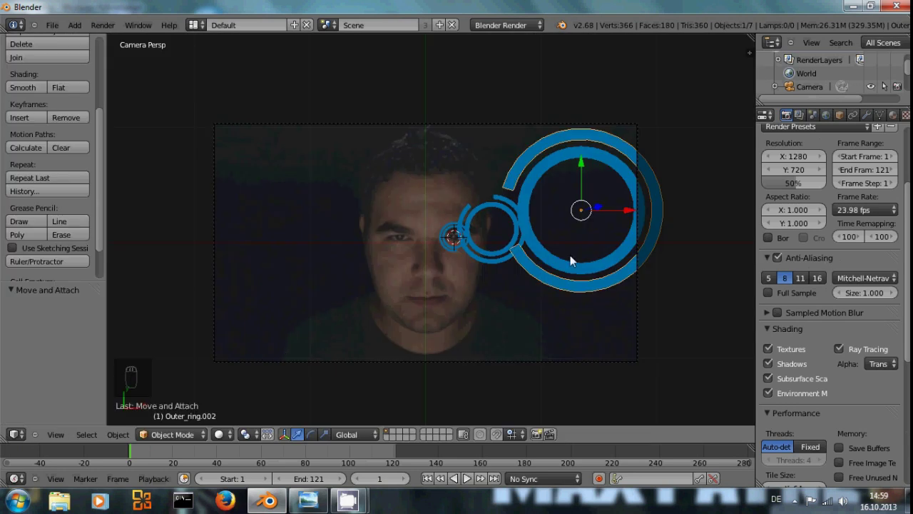
Set the large main ring's material alpha to 0.3, then test-render the frame and close the render result
{"action": "right_click", "coordinate": [615, 261]}
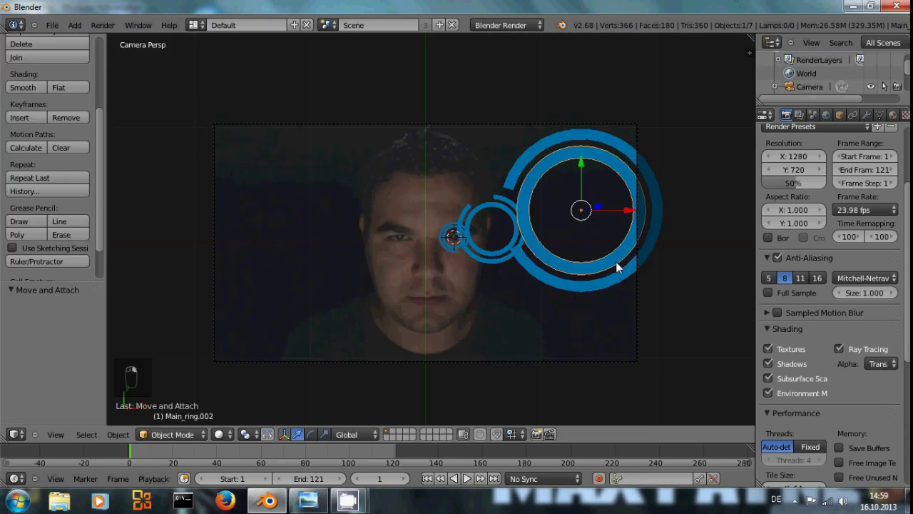
{"action": "left_click", "coordinate": [893, 114]}
{"action": "scroll", "coordinate": [860, 360], "scroll_direction": "down", "scroll_amount": 5}
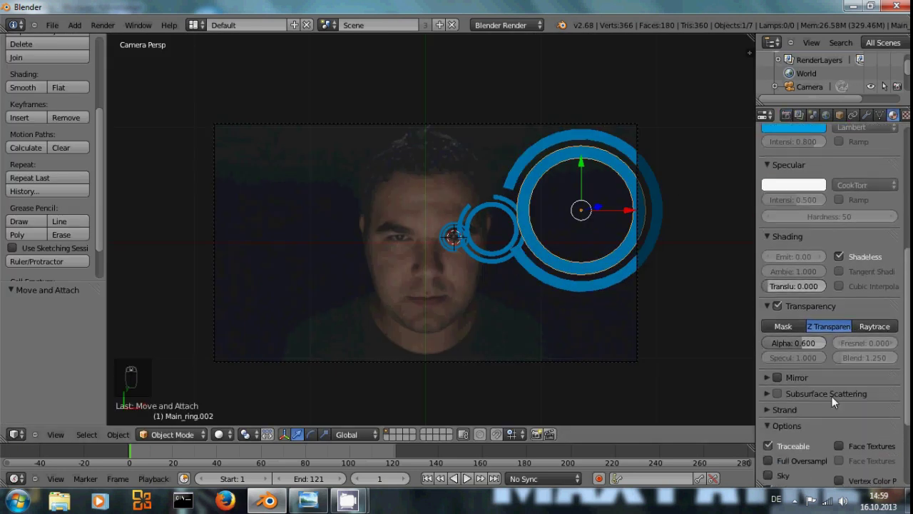
{"action": "left_click", "coordinate": [789, 345]}
{"action": "type", "text": "0.3"}
{"action": "key", "text": "Return"}
{"action": "key", "text": "F12"}
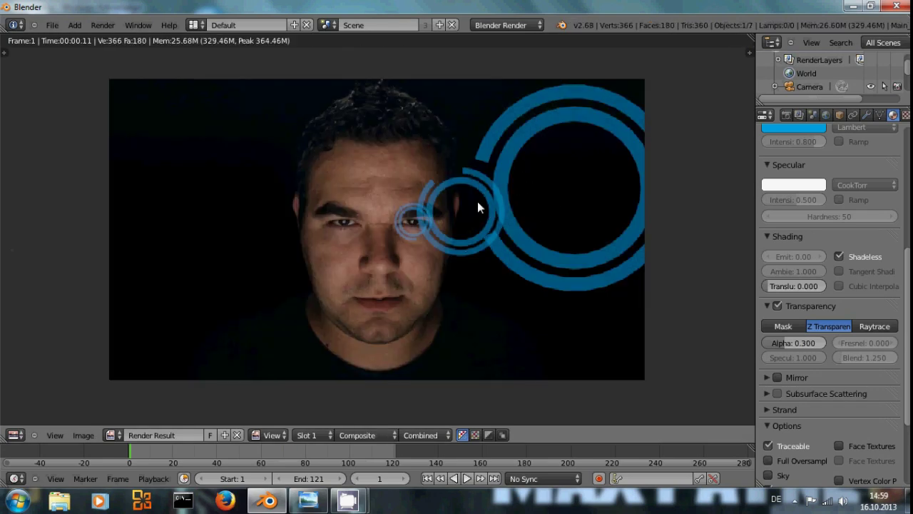
{"action": "key", "text": "Escape"}
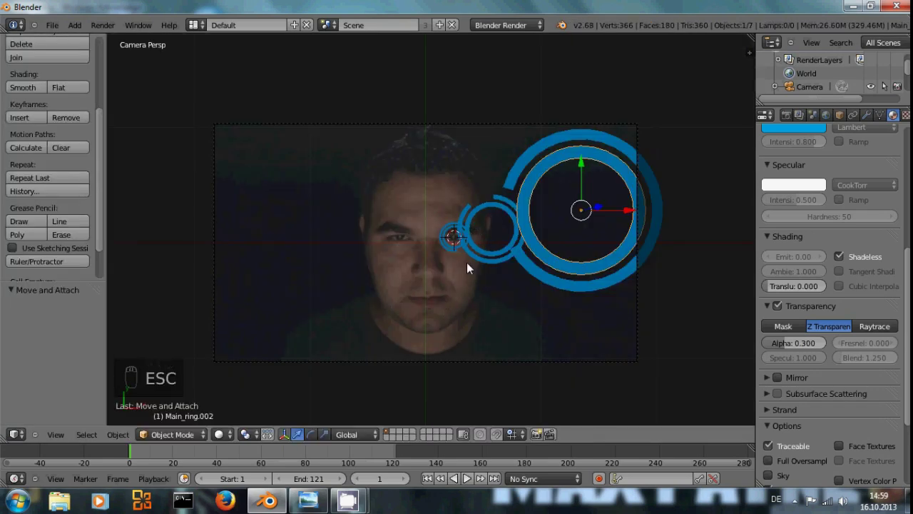
Select the smallest main ring over the eye and move it about 0.335 along the global Z axis
{"action": "right_click", "coordinate": [458, 246]}
{"action": "right_click", "coordinate": [454, 246]}
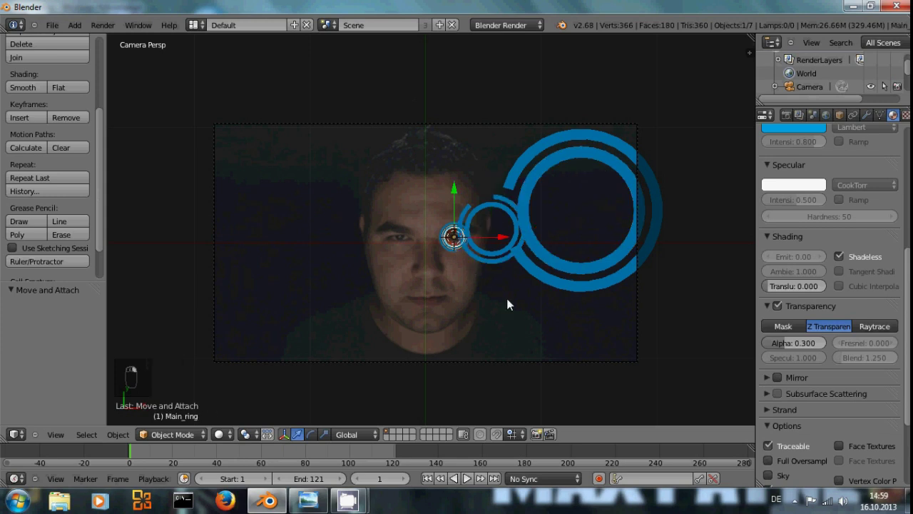
{"action": "scroll", "coordinate": [509, 302], "scroll_direction": "up", "scroll_amount": 2}
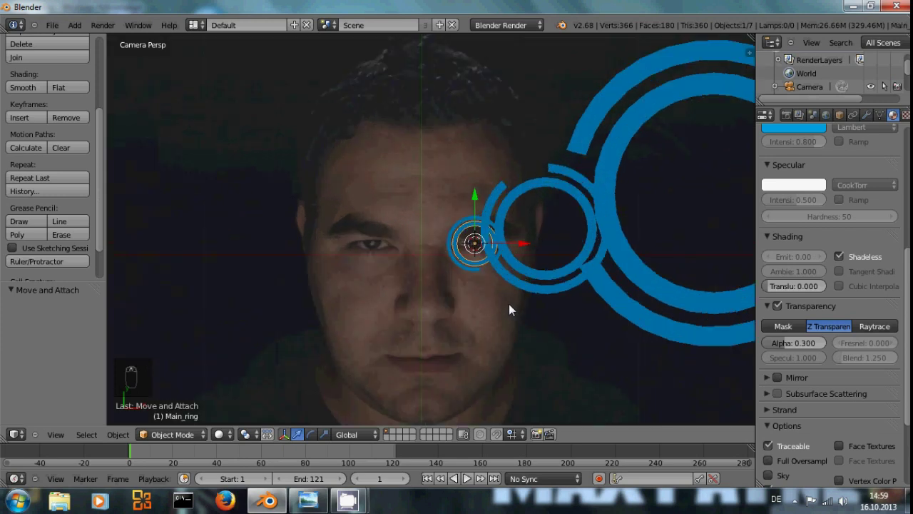
{"action": "key", "text": "g"}
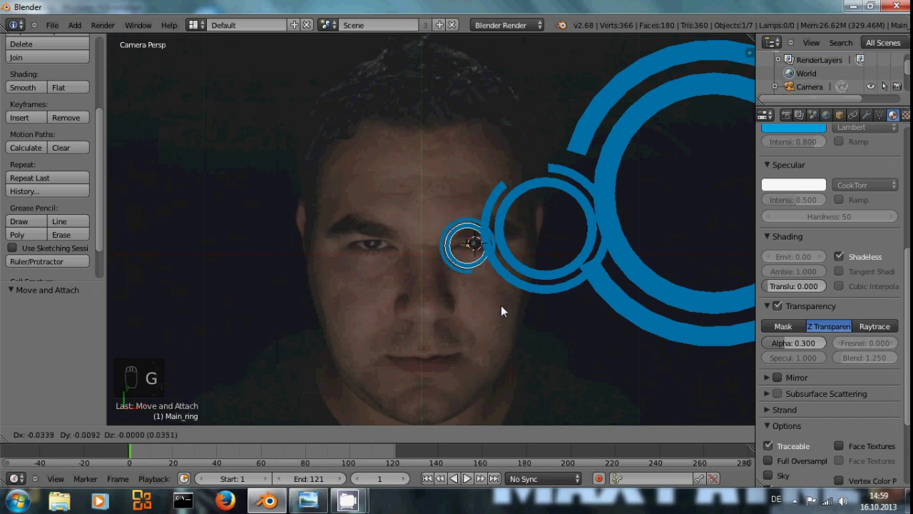
{"action": "key", "text": "z"}
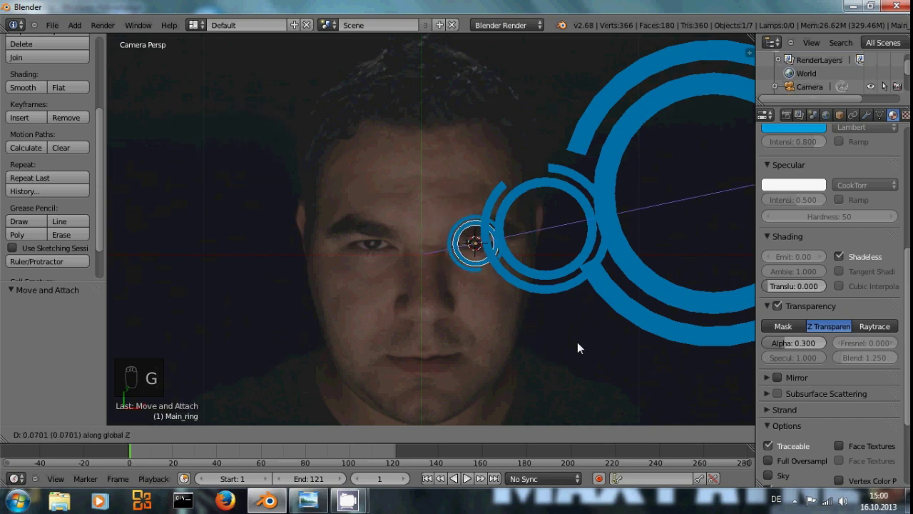
{"action": "left_click", "coordinate": [610, 367]}
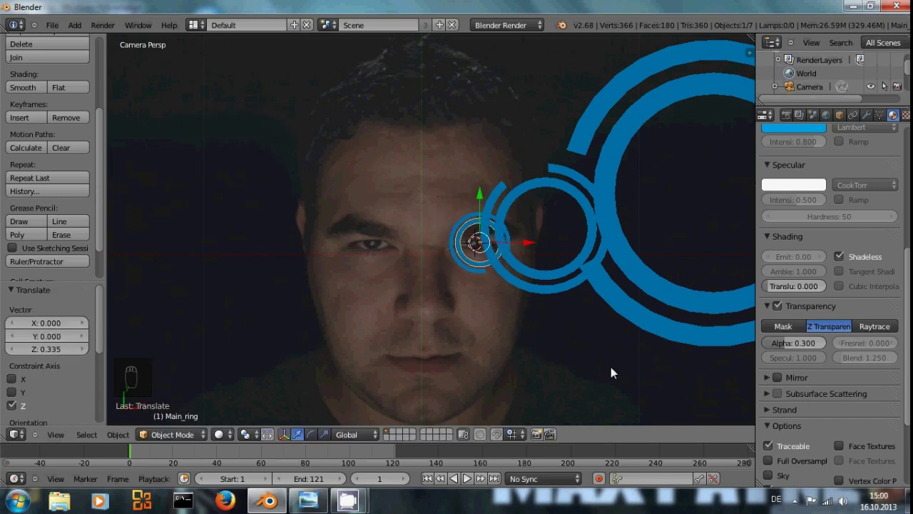
Lower the smallest ring pair by about 0.071 along the global Z axis in a perspective view
{"action": "scroll", "coordinate": [572, 350], "scroll_direction": "down", "scroll_amount": 3}
{"action": "middle_click_drag", "start_coordinate": [572, 352], "coordinate": [547, 256]}
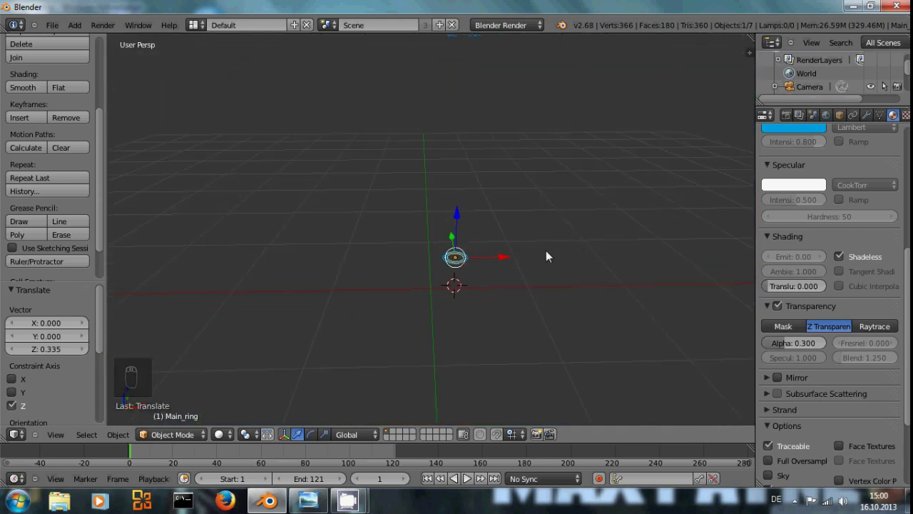
{"action": "key", "text": "g"}
{"action": "key", "text": "z"}
{"action": "left_click", "coordinate": [485, 273]}
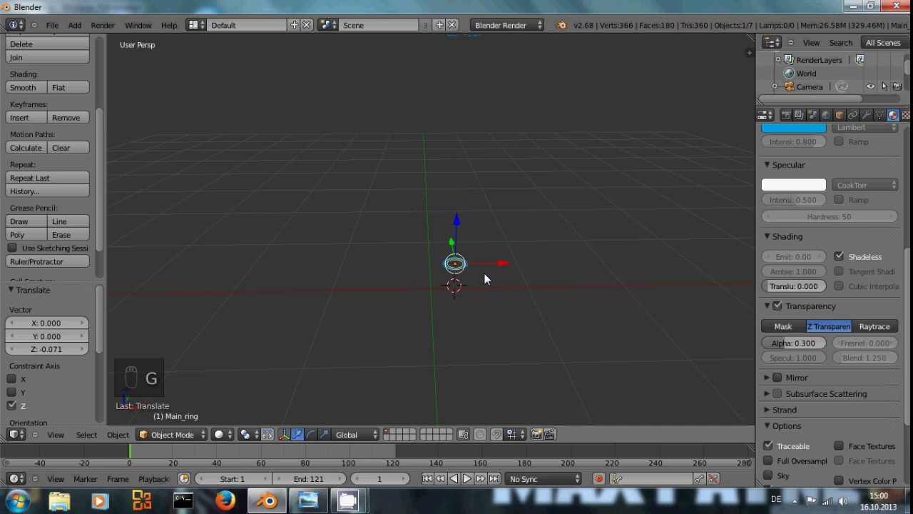
Return to the camera view and move the smallest main ring by about -0.013 in X and 0.013 in Y to fit the eye
{"action": "key", "text": "KP_0"}
{"action": "scroll", "coordinate": [482, 262], "scroll_direction": "up", "scroll_amount": 2}
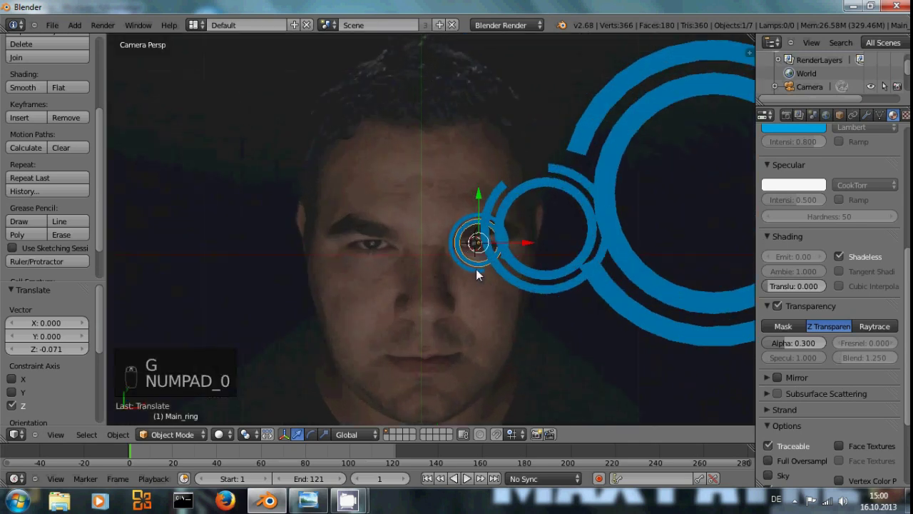
{"action": "key", "text": "KP_0"}
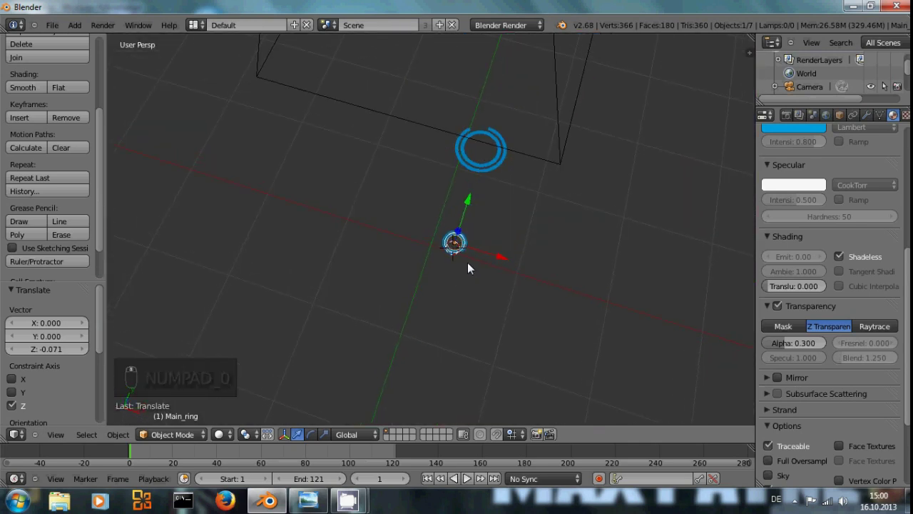
{"action": "key", "text": "KP_0"}
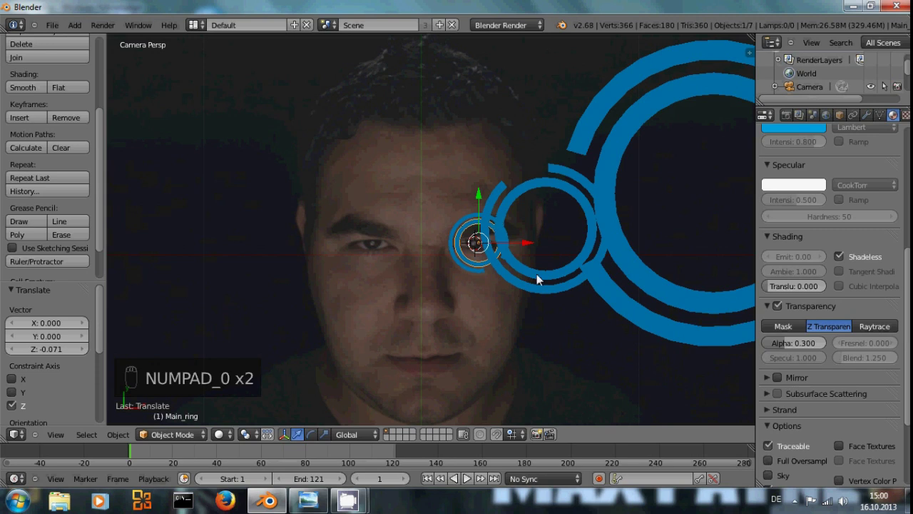
{"action": "scroll", "coordinate": [537, 274], "scroll_direction": "down", "scroll_amount": 2}
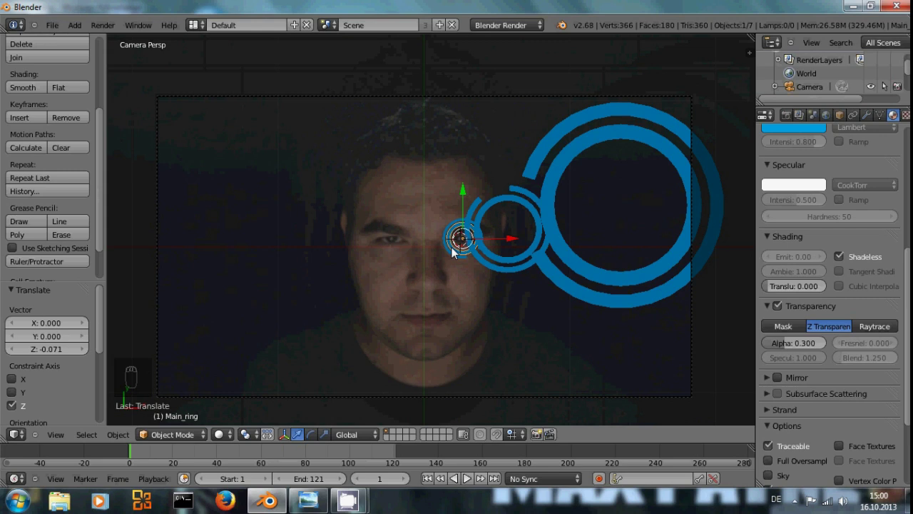
{"action": "key", "text": "g"}
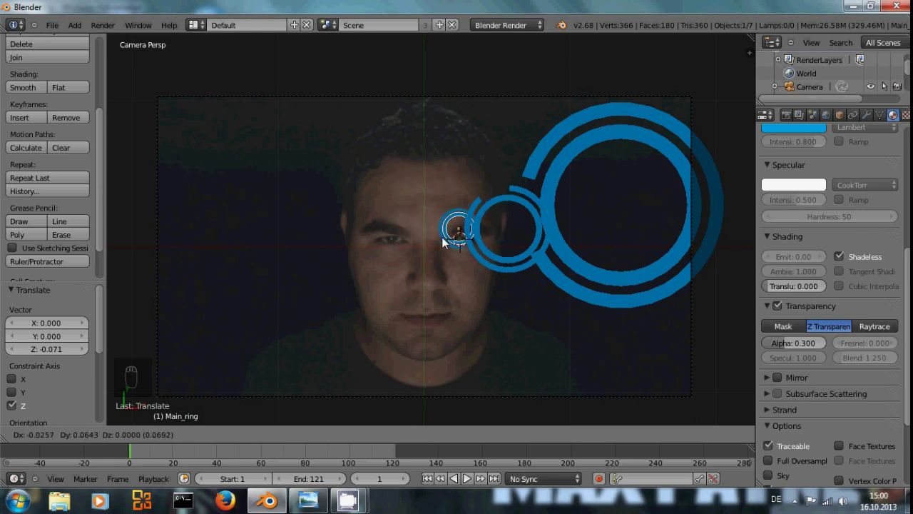
{"action": "left_click", "coordinate": [453, 248]}
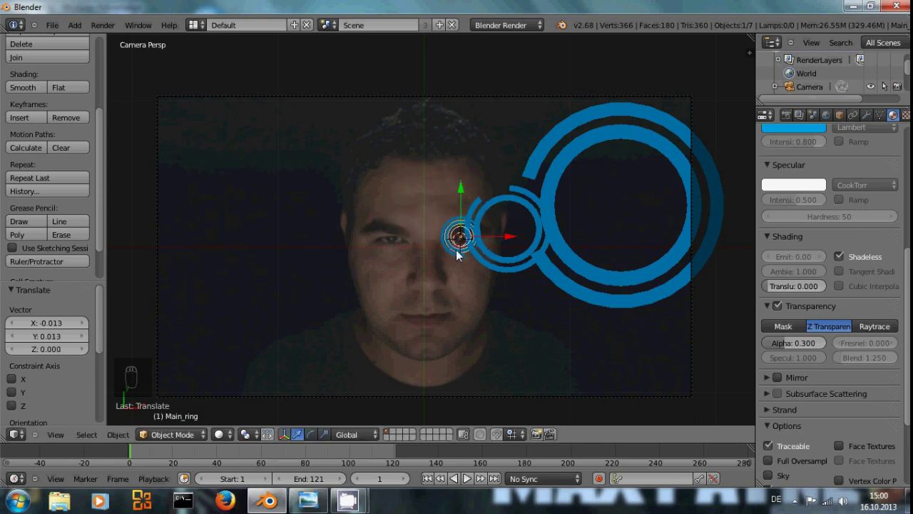
Parent the large and medium main rings to the smallest main ring over the eye as an object parent
{"action": "right_click", "coordinate": [521, 260]}
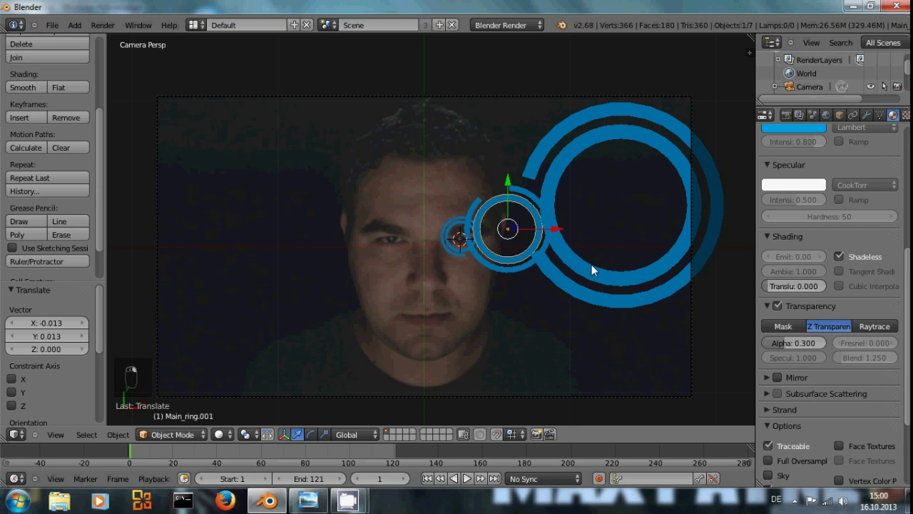
{"action": "right_click", "coordinate": [592, 267]}
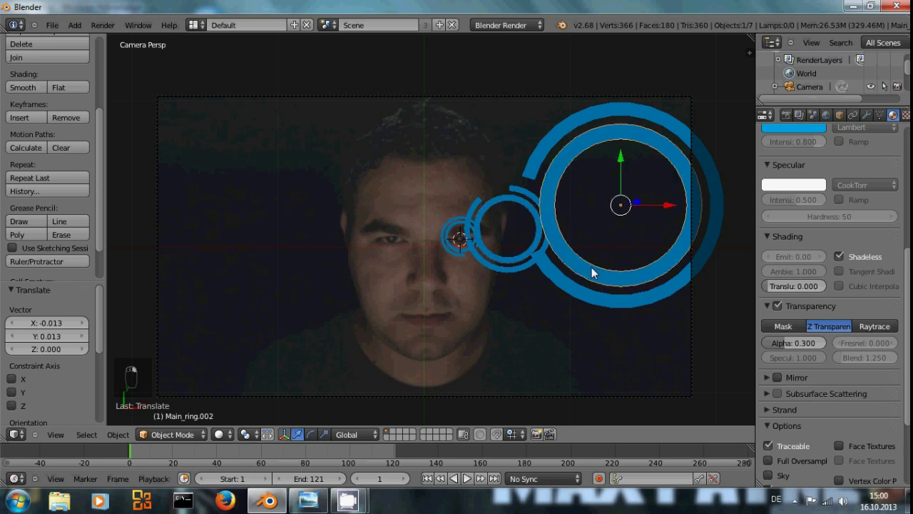
{"action": "right_click", "coordinate": [519, 262], "text": "shift"}
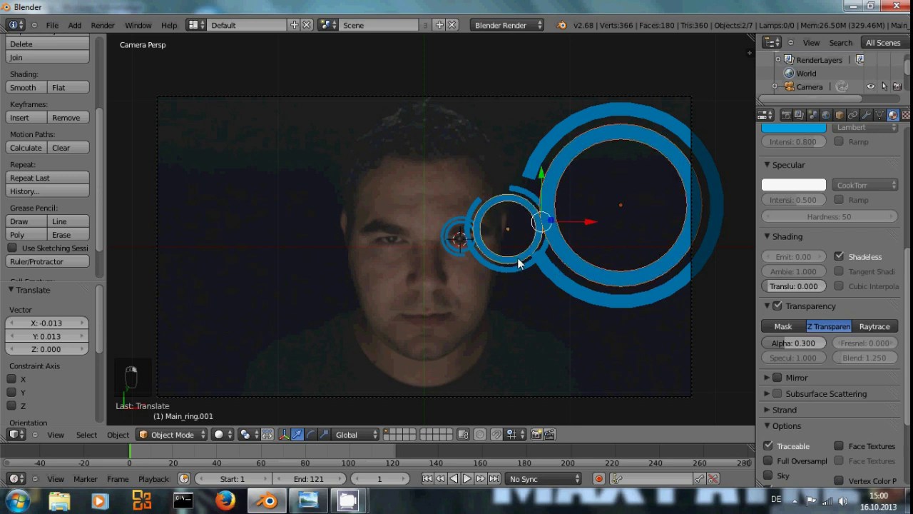
{"action": "right_click", "coordinate": [451, 245], "text": "shift"}
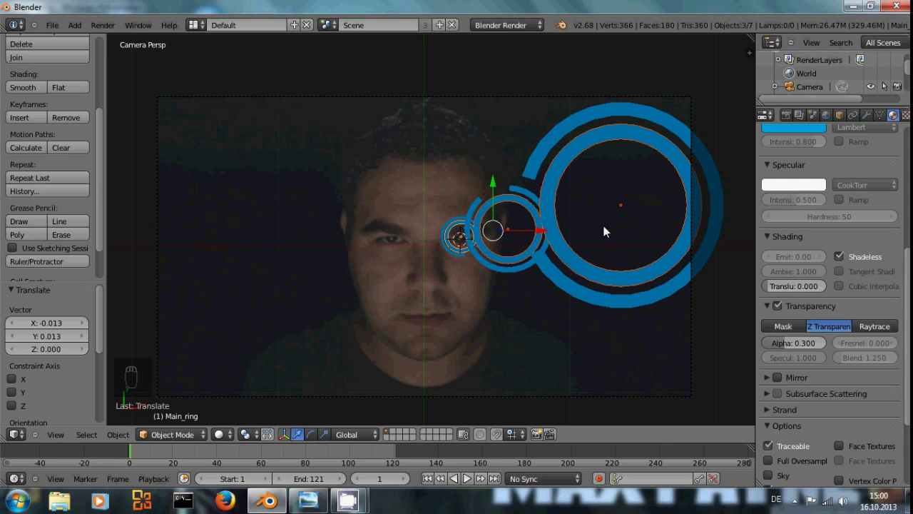
{"action": "key", "text": "ctrl+p"}
{"action": "left_click", "coordinate": [464, 263]}
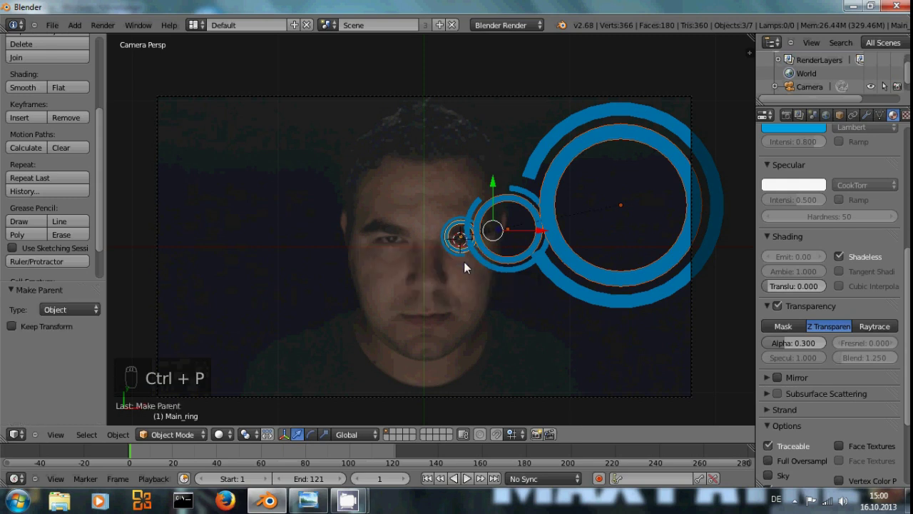
Test the parenting with a trial move of the smallest main ring, then cancel the move
{"action": "right_click", "coordinate": [452, 243]}
{"action": "right_click", "coordinate": [452, 243]}
{"action": "key", "text": "g"}
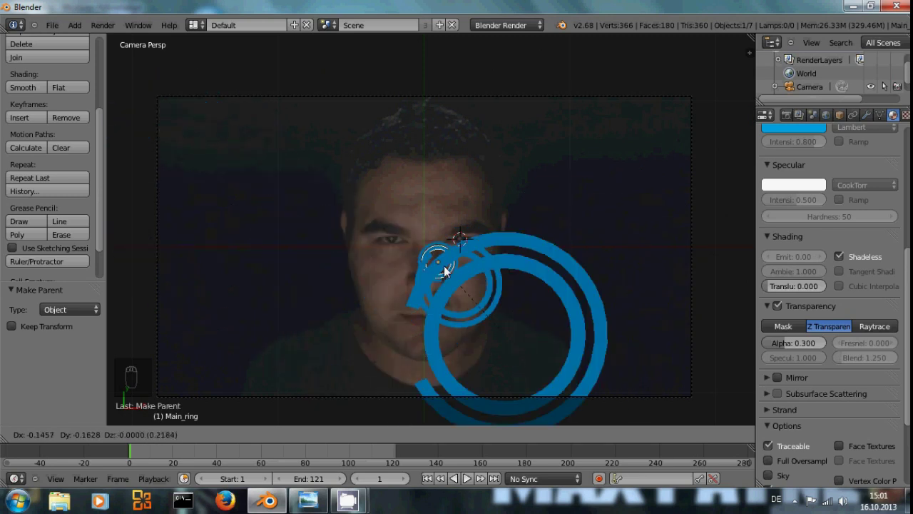
{"action": "left_click", "coordinate": [454, 251]}
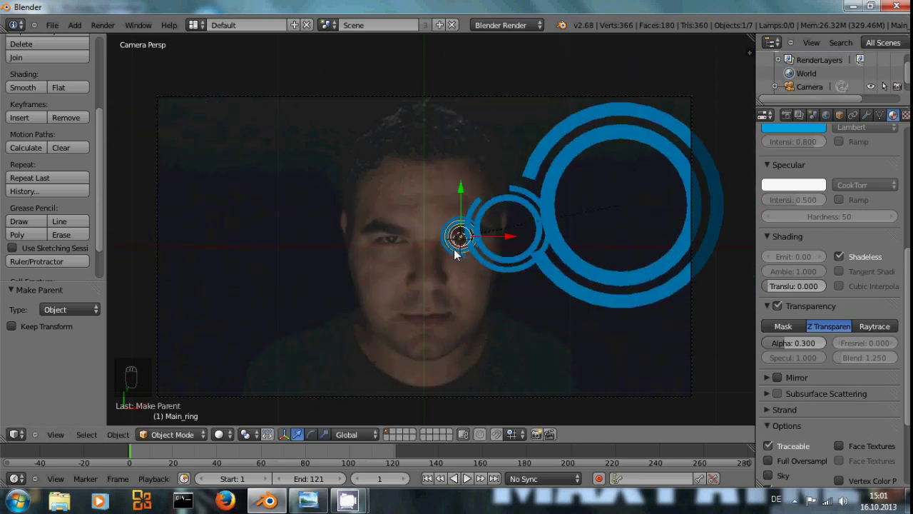
Clear the view of the eye by snapping the 3D cursor to the scene center
{"action": "scroll", "coordinate": [469, 315], "scroll_direction": "up", "scroll_amount": 3}
{"action": "left_click", "coordinate": [469, 314]}
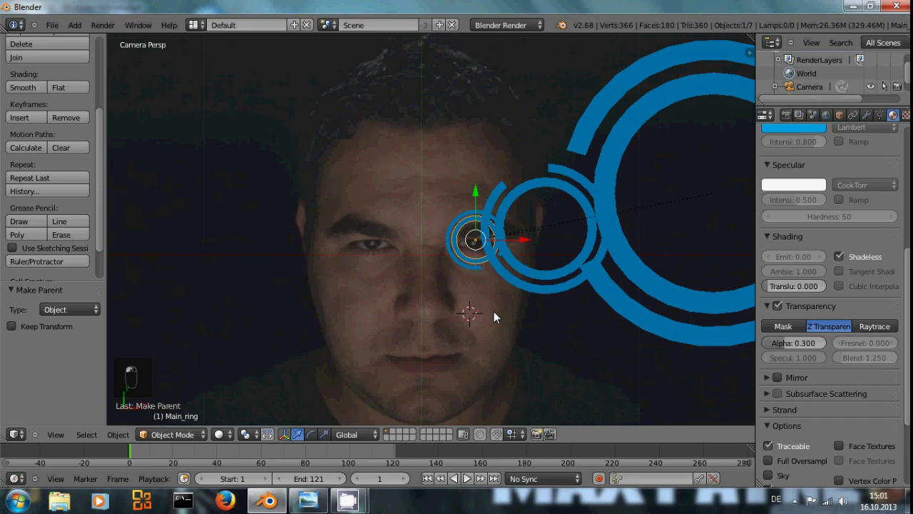
{"action": "key", "text": "shift+s"}
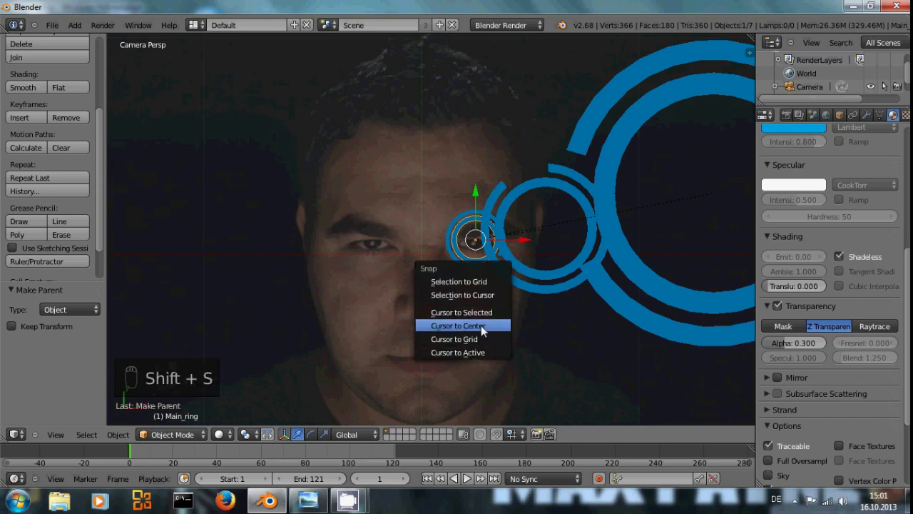
{"action": "left_click", "coordinate": [481, 325]}
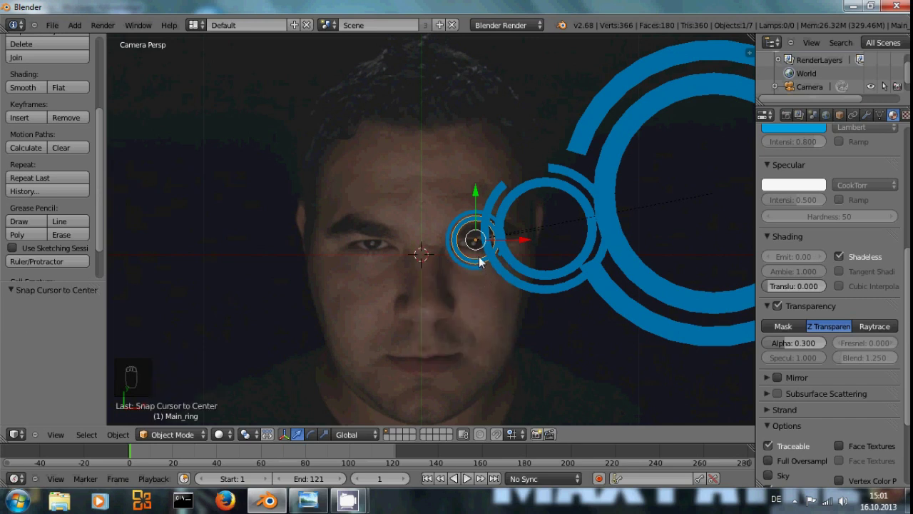
Move the smallest main ring and its child rings by about -0.003 in X and -0.017 in Y to center on the eye
{"action": "key", "text": "g"}
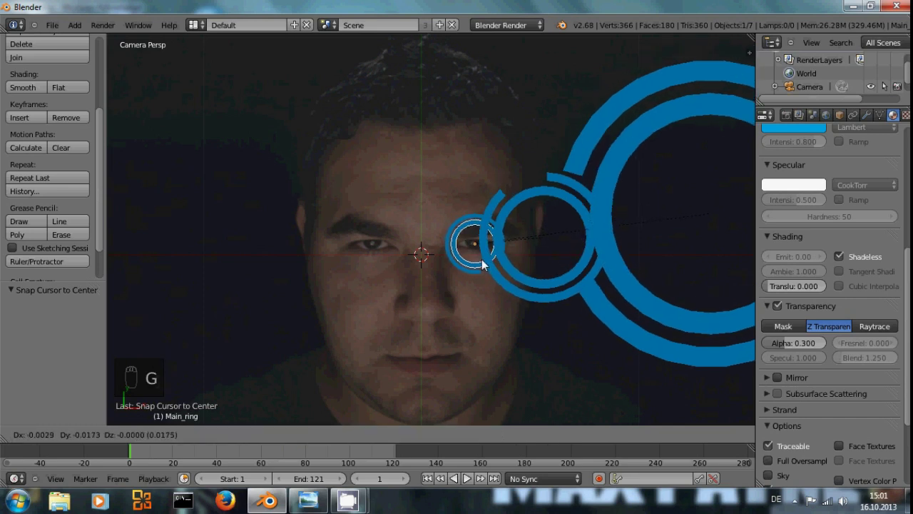
{"action": "left_click", "coordinate": [478, 244]}
{"action": "scroll", "coordinate": [523, 327], "scroll_direction": "down", "scroll_amount": 2}
{"action": "scroll", "coordinate": [522, 327], "scroll_direction": "down", "scroll_amount": 1}
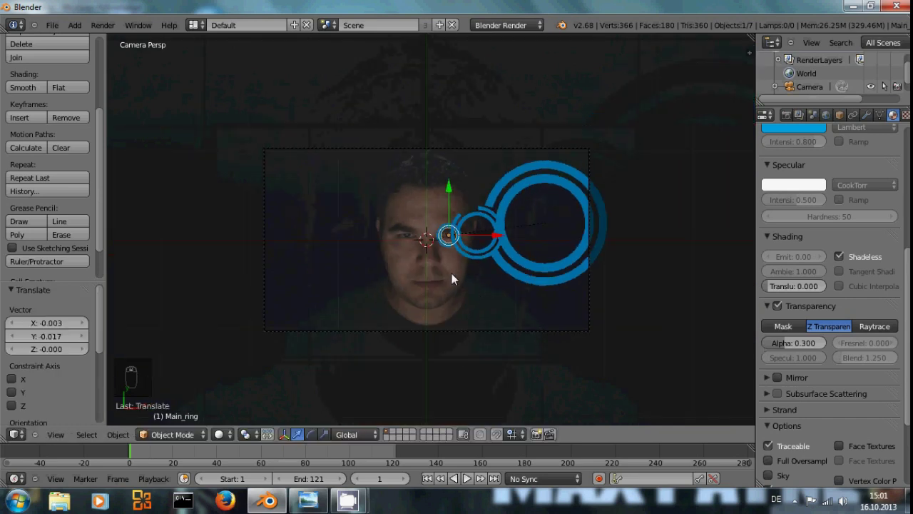
Snap the 3D cursor to the selected smallest ring, then return it to the scene center
{"action": "key", "text": "shift+s"}
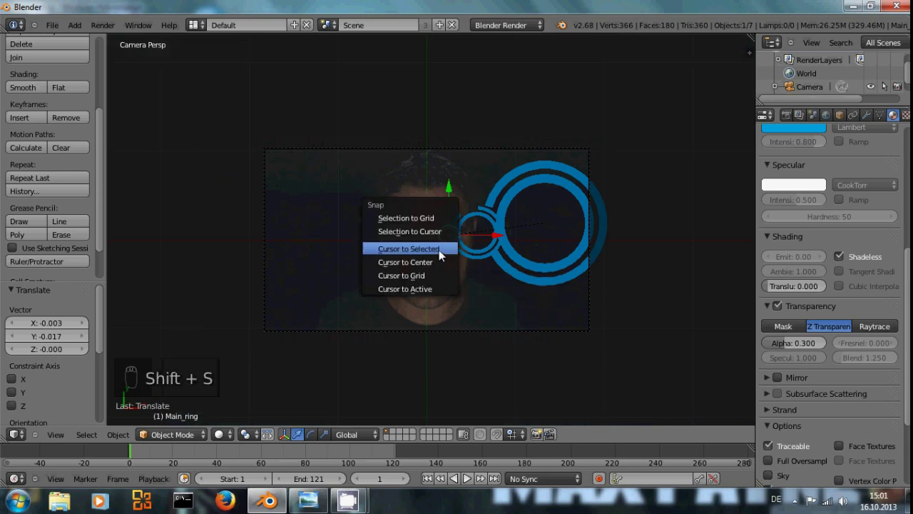
{"action": "left_click", "coordinate": [438, 250]}
{"action": "scroll", "coordinate": [475, 294], "scroll_direction": "up", "scroll_amount": 4}
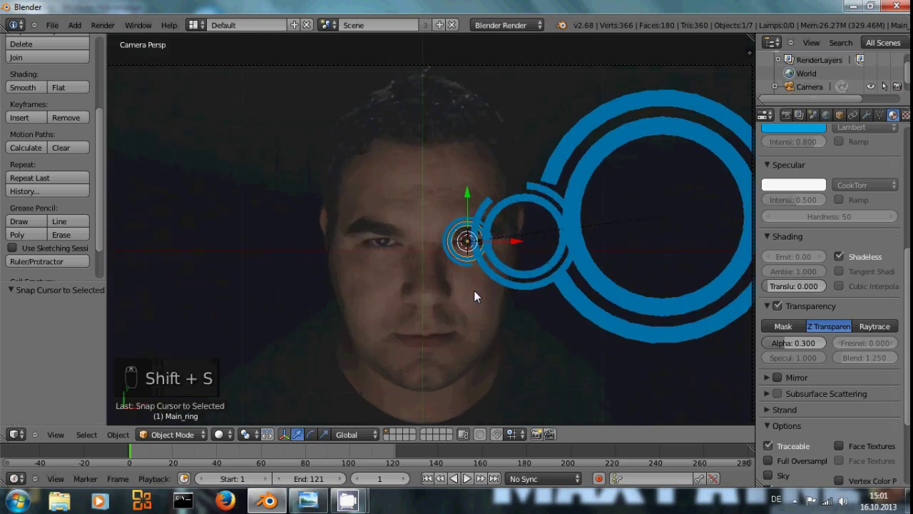
{"action": "key", "text": "shift+s"}
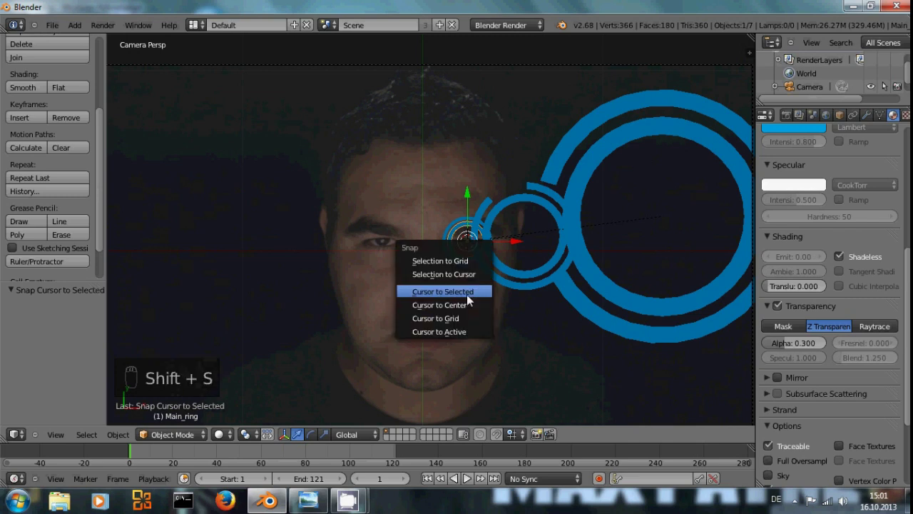
{"action": "left_click", "coordinate": [467, 304]}
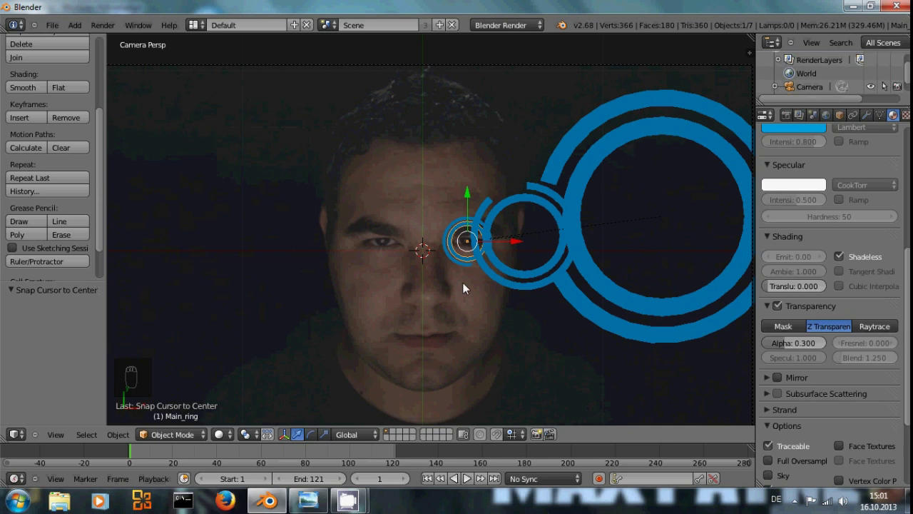
Add a Plain Axes empty at the scene center and scale it to about 0.433
{"action": "scroll", "coordinate": [482, 312], "scroll_direction": "down", "scroll_amount": 2}
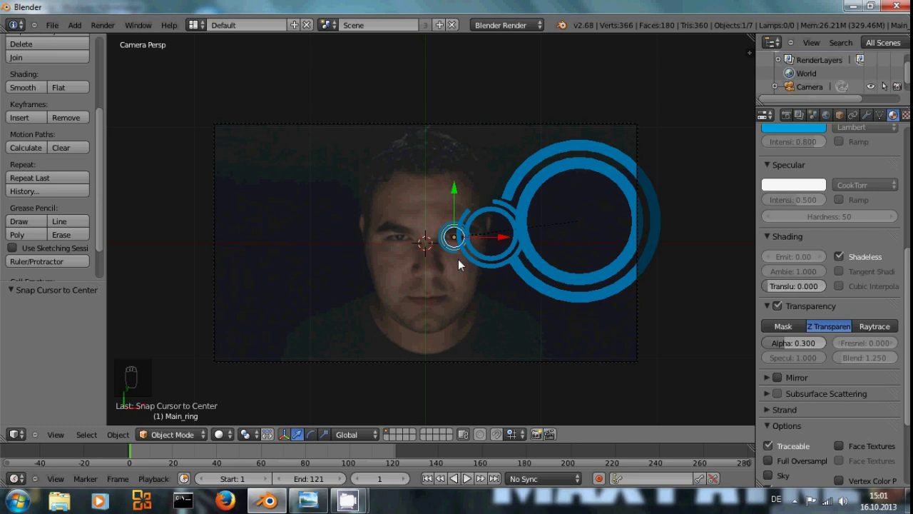
{"action": "scroll", "coordinate": [450, 275], "scroll_direction": "up", "scroll_amount": 2}
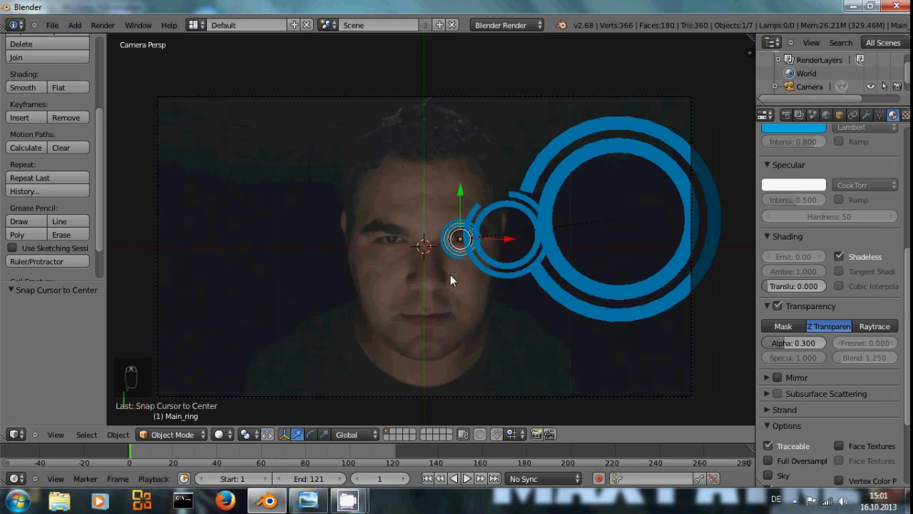
{"action": "key", "text": "shift+a"}
{"action": "mouse_move", "coordinate": [442, 437]}
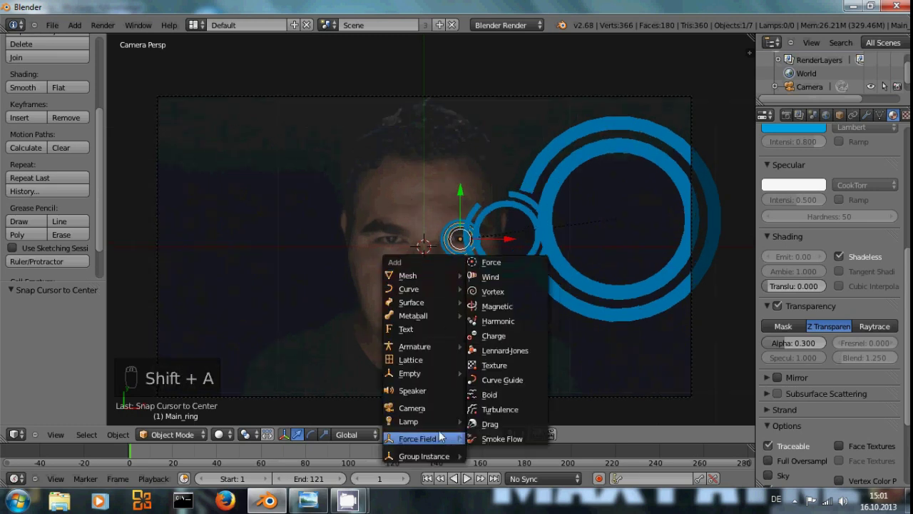
{"action": "mouse_move", "coordinate": [425, 376]}
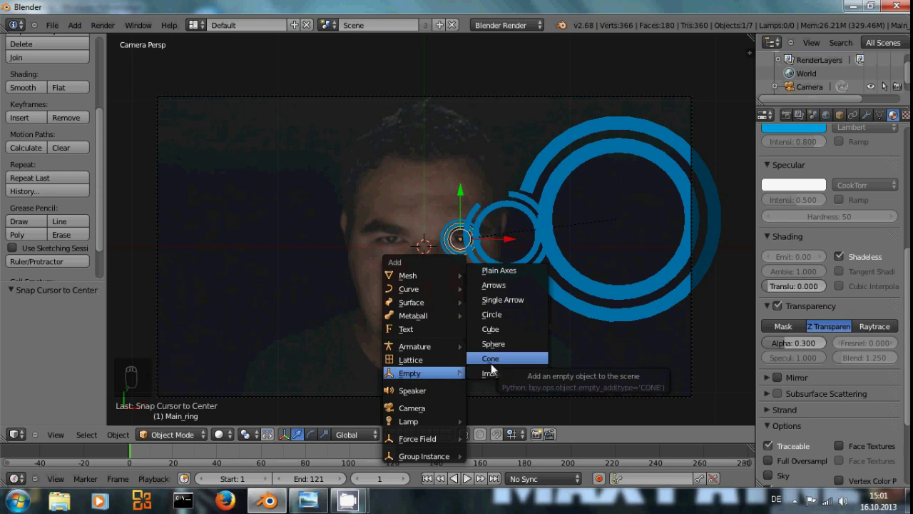
{"action": "left_click", "coordinate": [519, 272]}
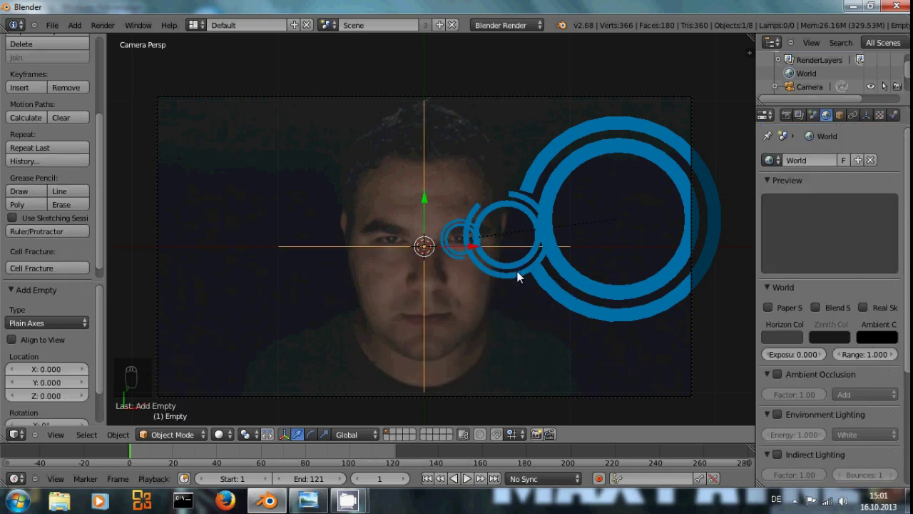
{"action": "key", "text": "s"}
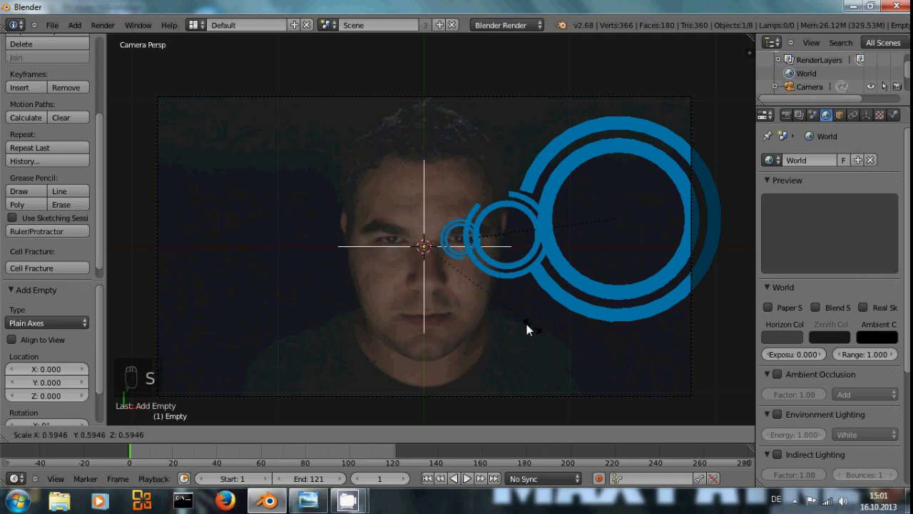
{"action": "left_click", "coordinate": [497, 319]}
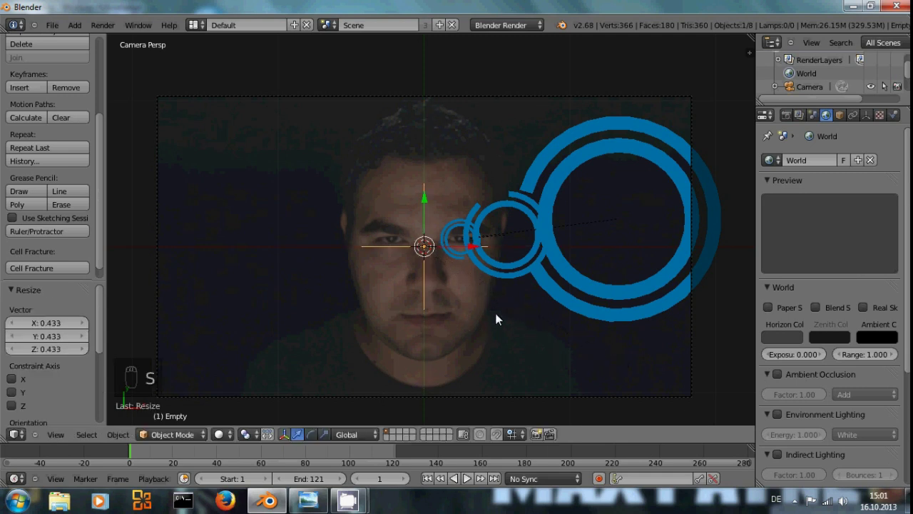
Rename the new empty as Focus in its item properties, then hide the properties region
{"action": "key", "text": "n"}
{"action": "left_click", "coordinate": [670, 164]}
{"action": "type", "text": "fOCUS"}
{"action": "key", "text": "Return"}
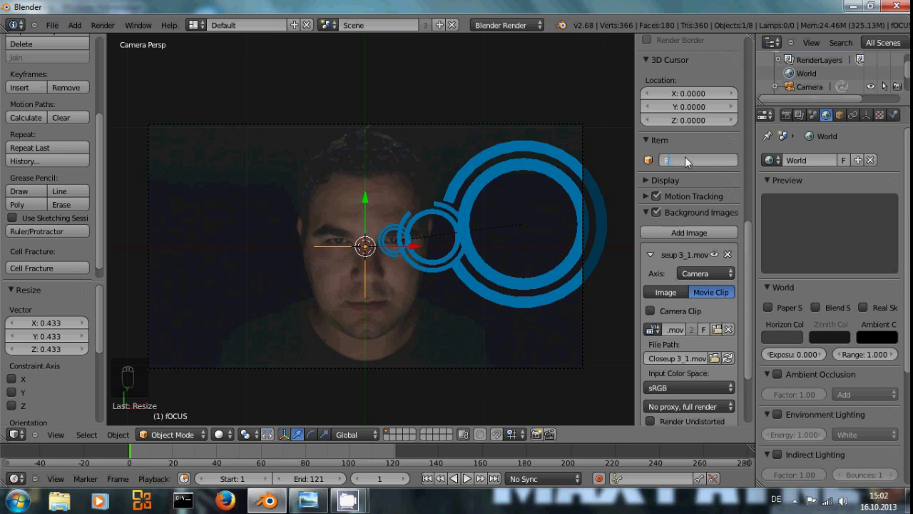
{"action": "key", "text": "Return"}
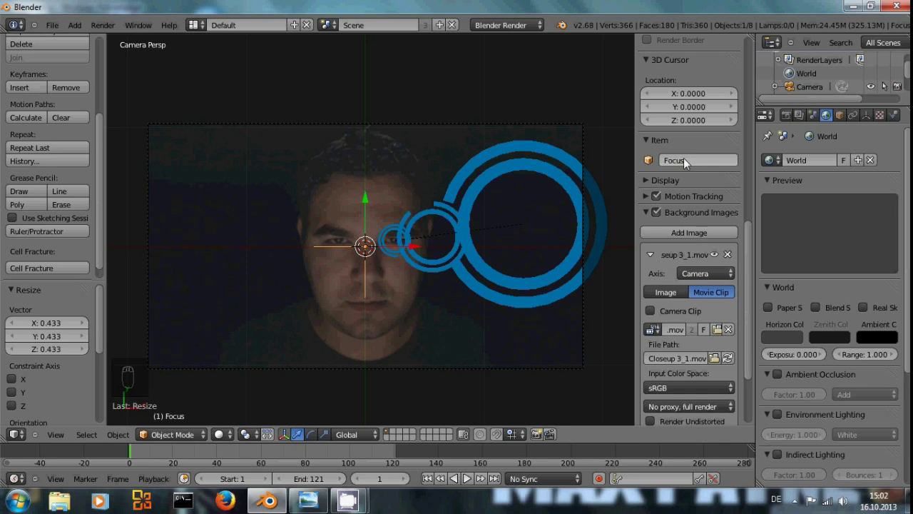
{"action": "key", "text": "n"}
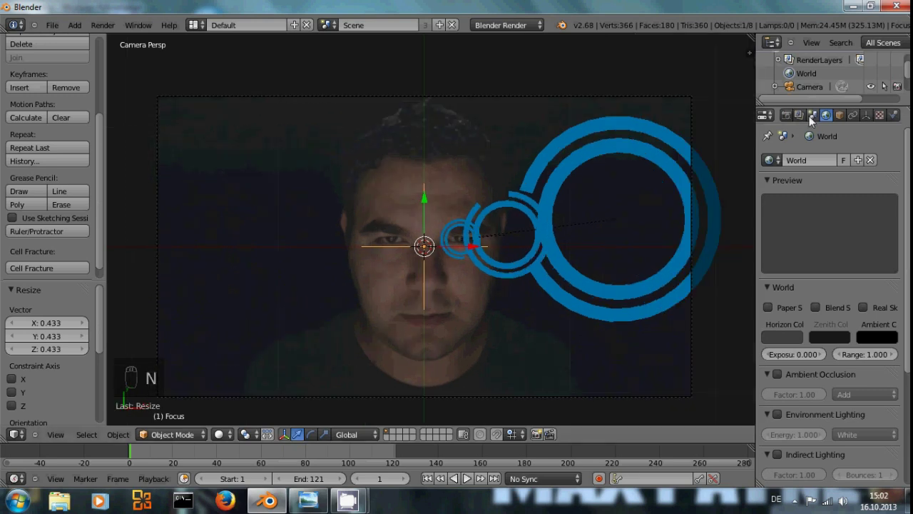
Select the camera and set its depth of field focus object to the Focus empty
{"action": "scroll", "coordinate": [810, 118], "scroll_direction": "left", "scroll_amount": 1}
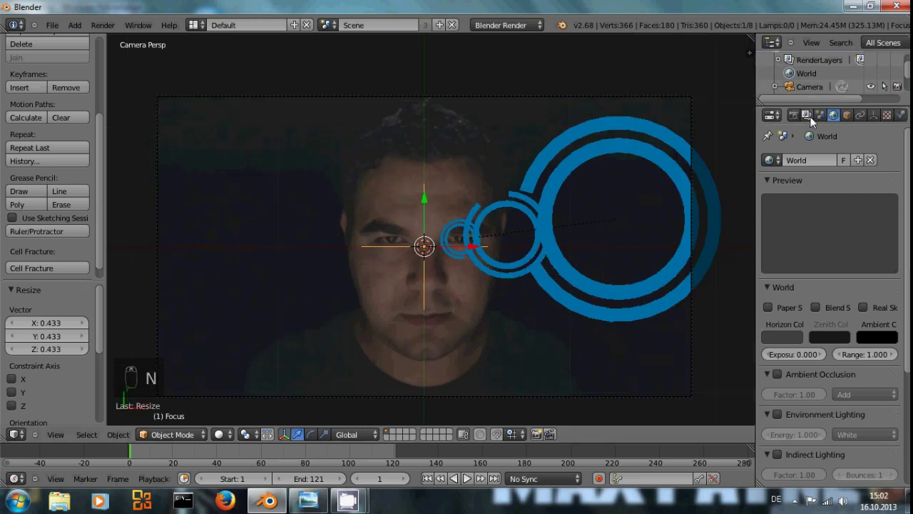
{"action": "right_click", "coordinate": [475, 393]}
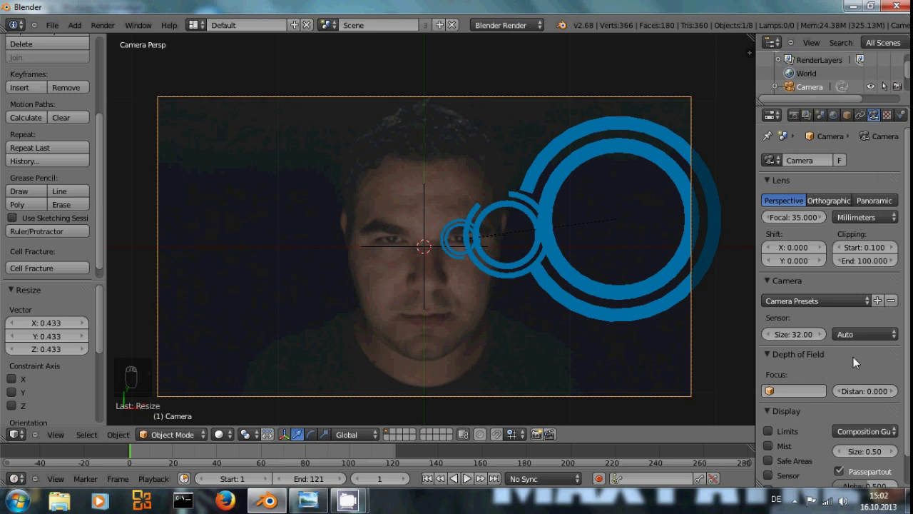
{"action": "scroll", "coordinate": [850, 360], "scroll_direction": "down", "scroll_amount": 2}
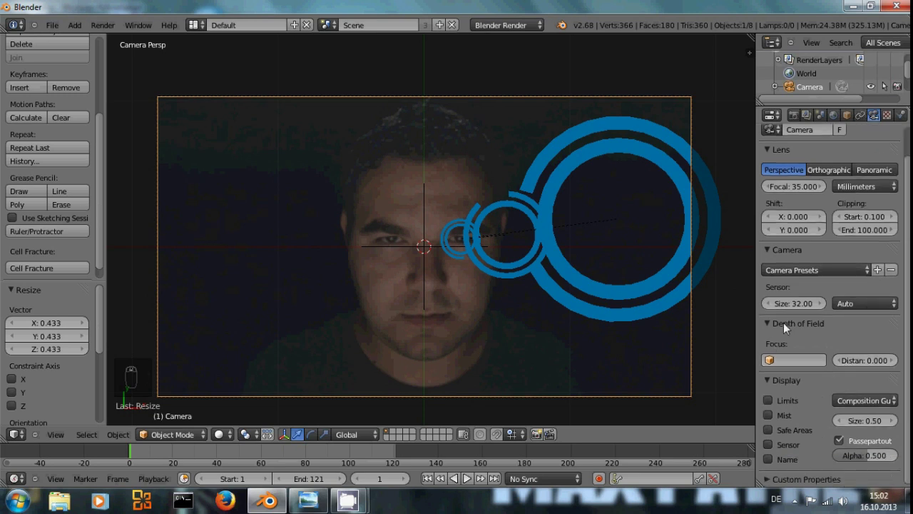
{"action": "left_click", "coordinate": [786, 361]}
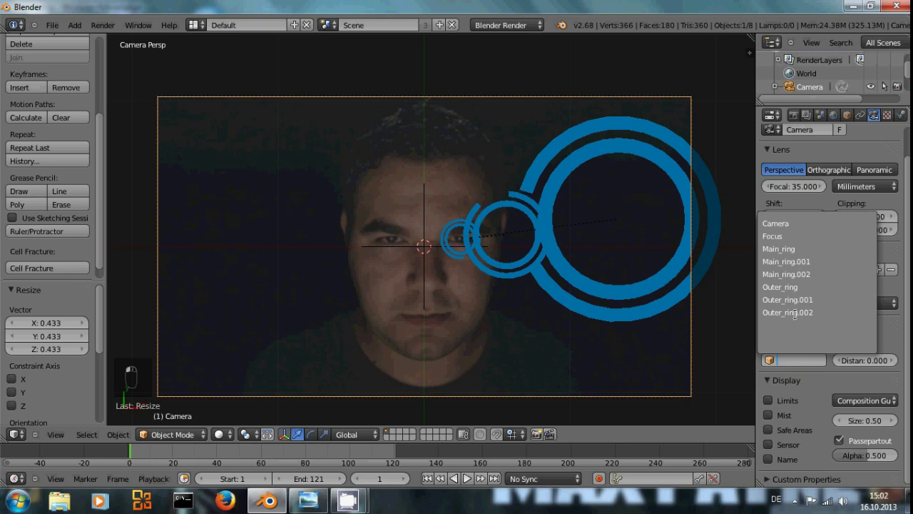
{"action": "left_click", "coordinate": [785, 236]}
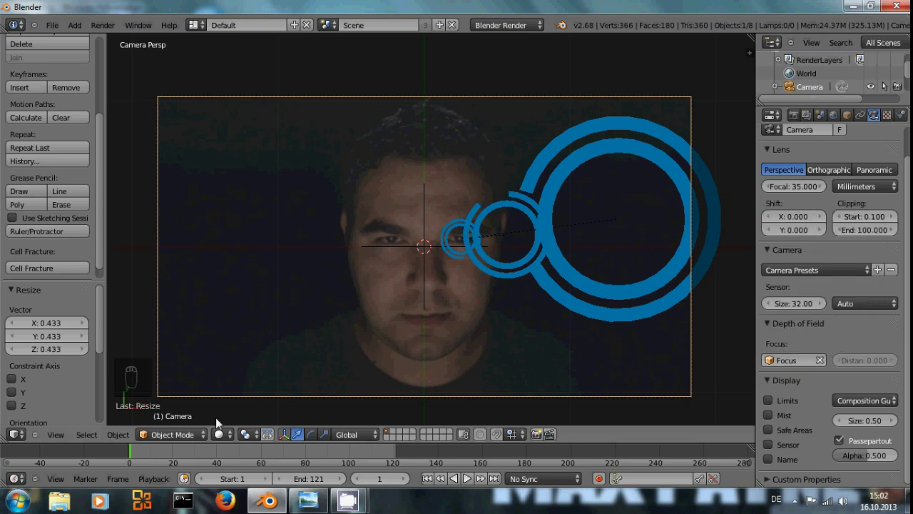
Expand the render layer's Layer and Passes settings and check that the Z pass is enabled
{"action": "left_click", "coordinate": [14, 434]}
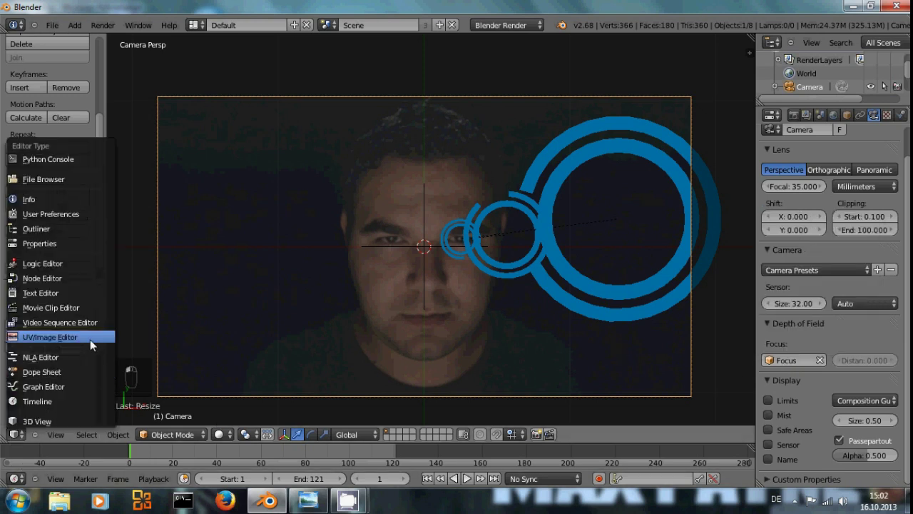
{"action": "left_click", "coordinate": [794, 115]}
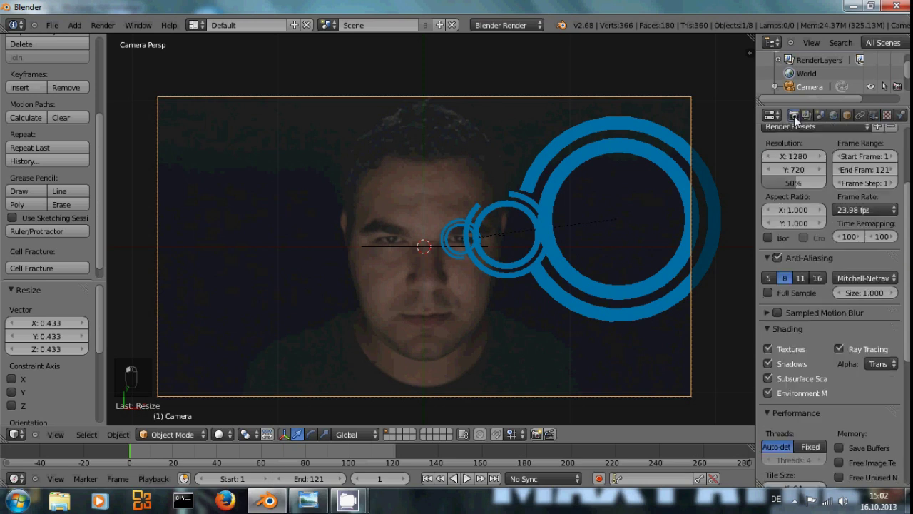
{"action": "left_click", "coordinate": [806, 115]}
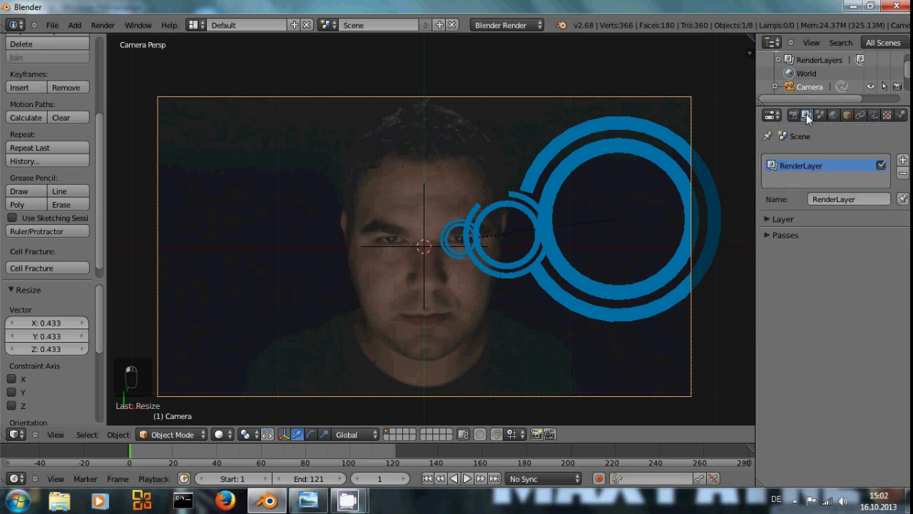
{"action": "left_click", "coordinate": [789, 219]}
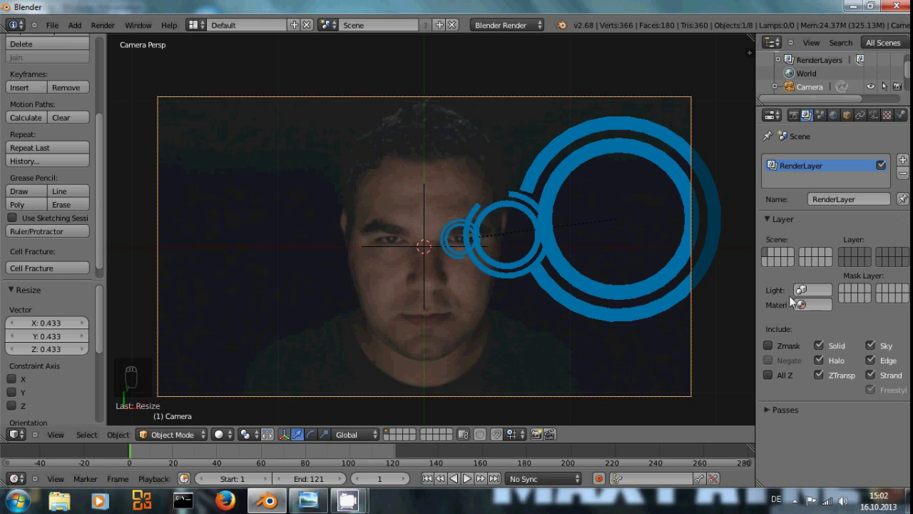
{"action": "left_click", "coordinate": [782, 408]}
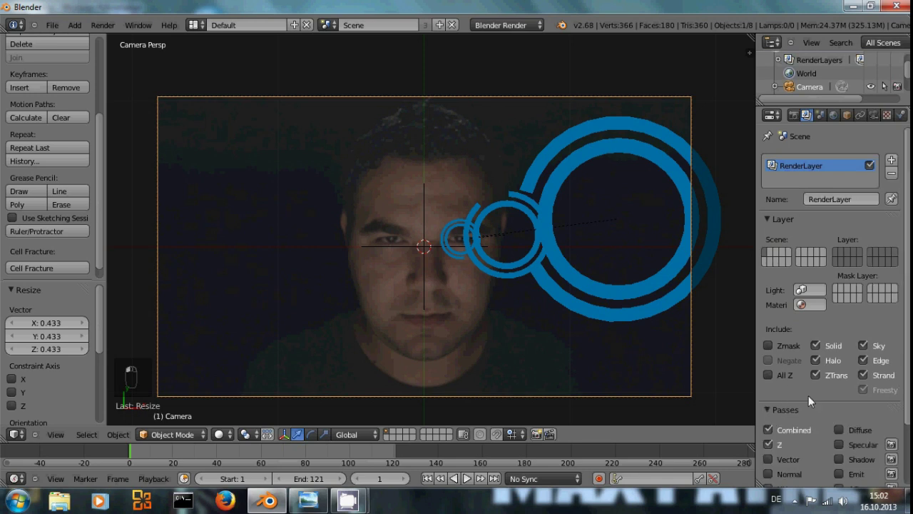
{"action": "scroll", "coordinate": [811, 395], "scroll_direction": "down", "scroll_amount": 3}
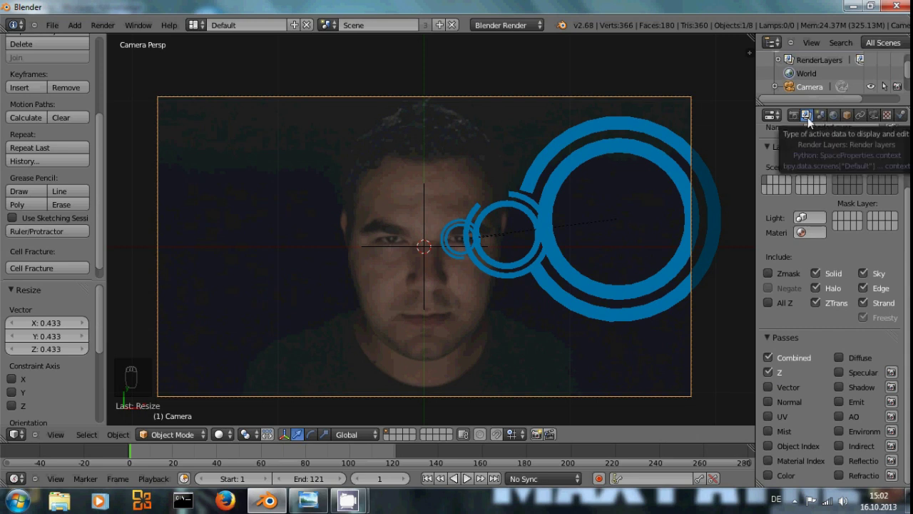
{"action": "left_click", "coordinate": [768, 372]}
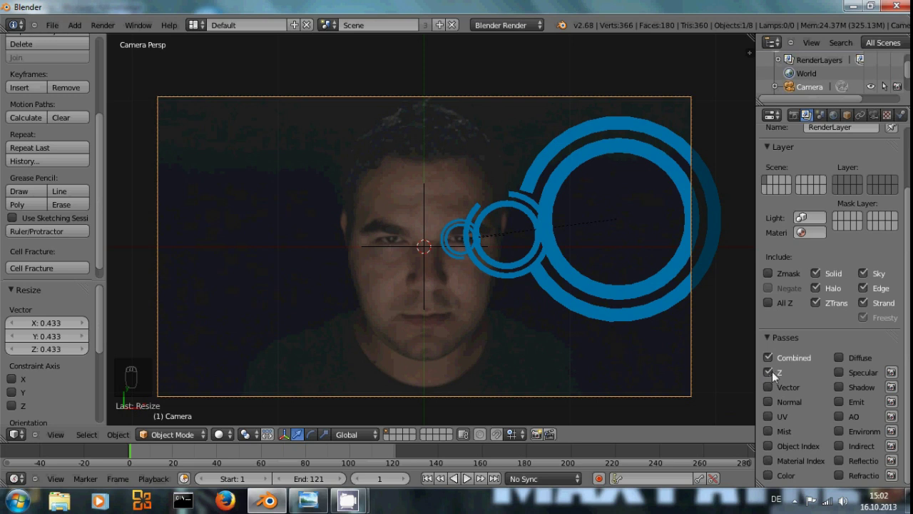
Switch the 3D view area to the Node Editor for the compositing nodes
{"action": "left_click", "coordinate": [22, 434]}
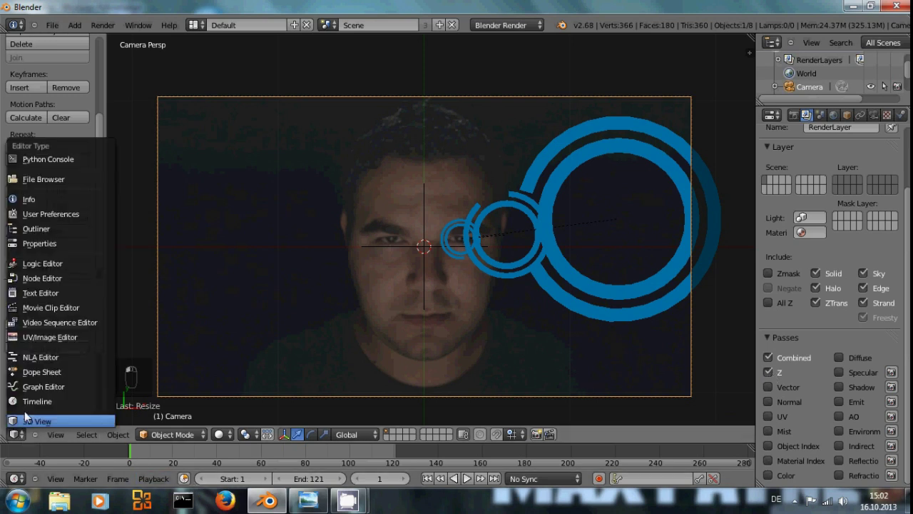
{"action": "left_click", "coordinate": [33, 278]}
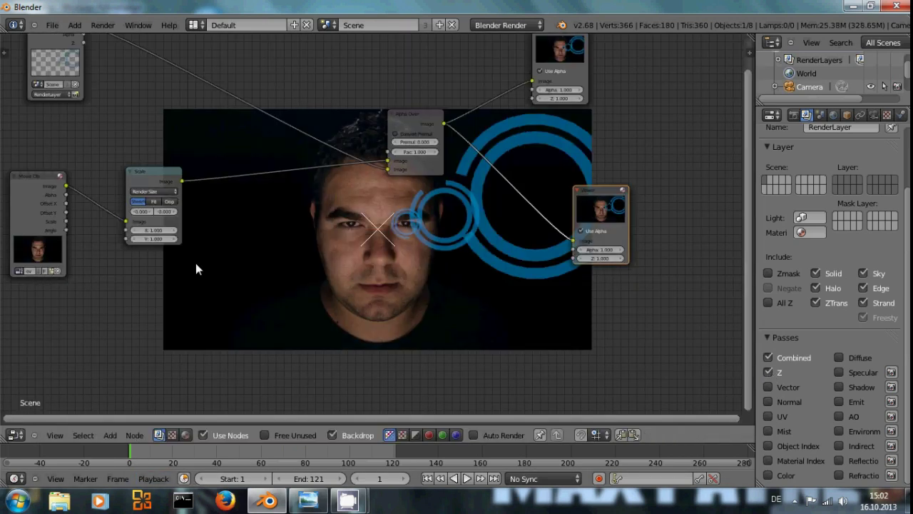
Add a Defocus node on the link between the Render Layers image output and the Alpha Over node
{"action": "middle_click_drag", "start_coordinate": [299, 189], "coordinate": [241, 269]}
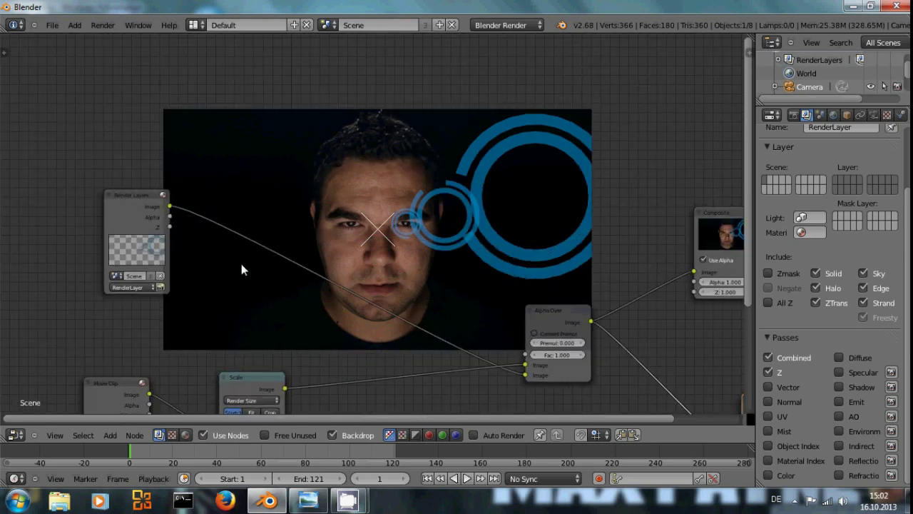
{"action": "key", "text": "shift+a"}
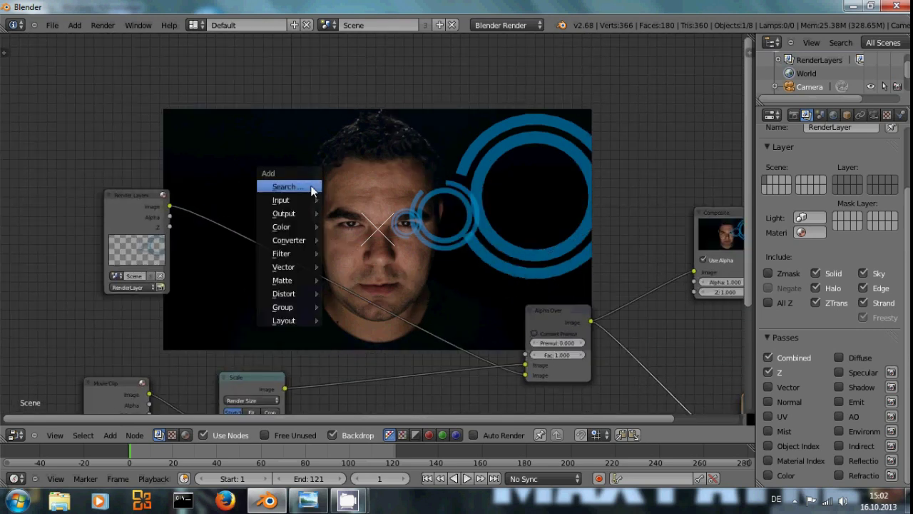
{"action": "mouse_move", "coordinate": [305, 293]}
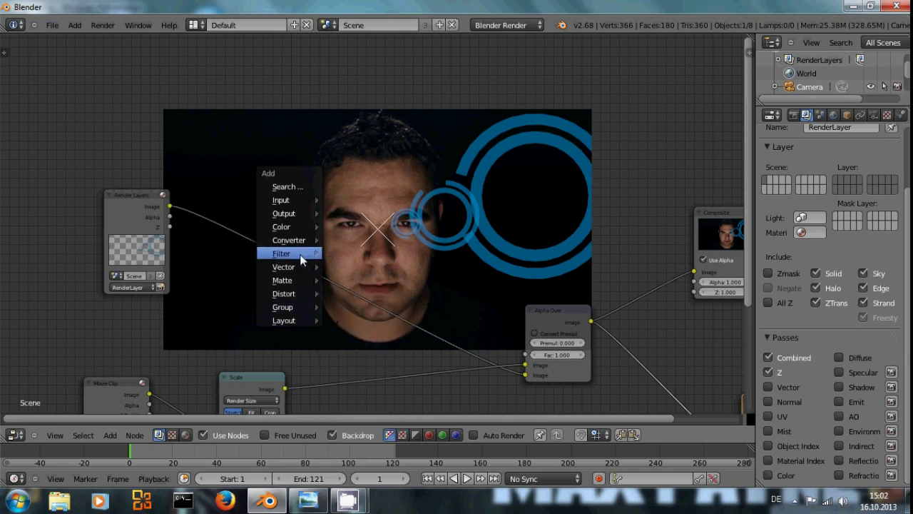
{"action": "mouse_move", "coordinate": [303, 254]}
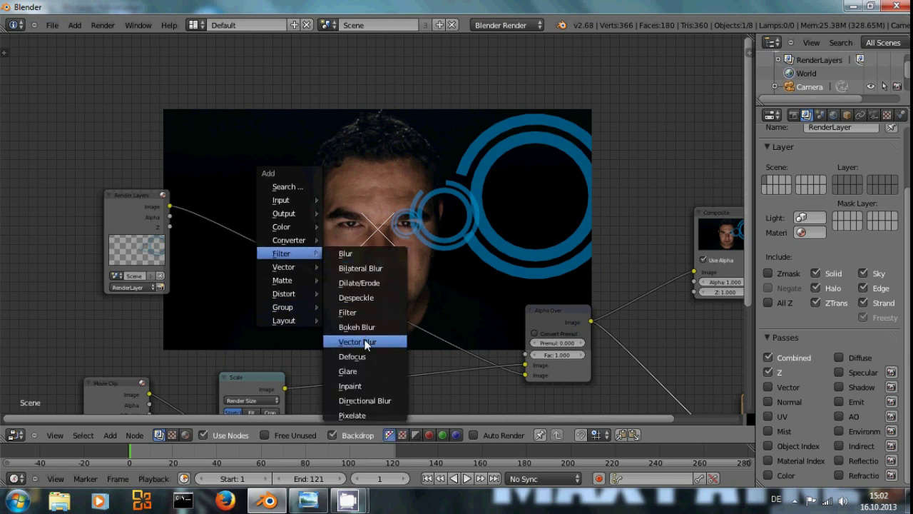
{"action": "left_click", "coordinate": [352, 356]}
{"action": "left_click", "coordinate": [242, 182]}
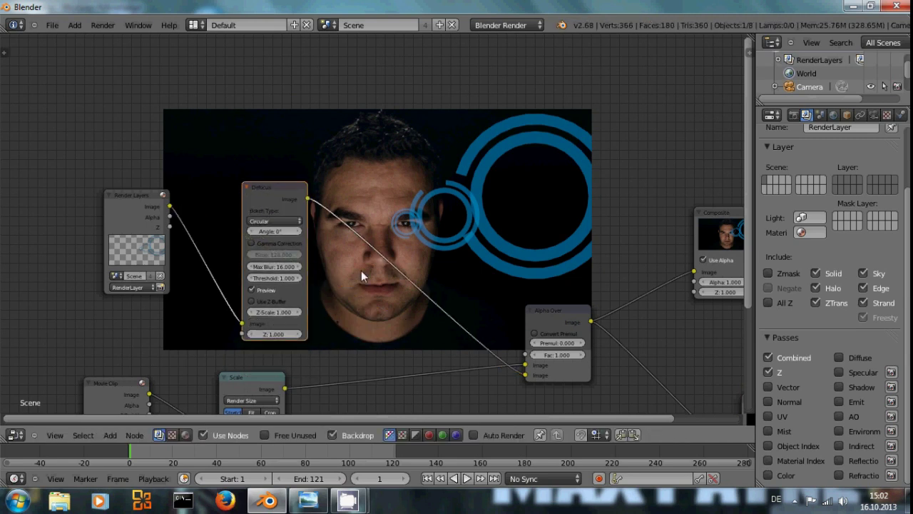
Connect the Z output of Render Layers to the Z input of the Defocus node
{"action": "scroll", "coordinate": [361, 271], "scroll_direction": "up", "scroll_amount": 1}
{"action": "left_click_drag", "start_coordinate": [153, 227], "coordinate": [232, 342]}
{"action": "scroll", "coordinate": [278, 331], "scroll_direction": "up", "scroll_amount": 1}
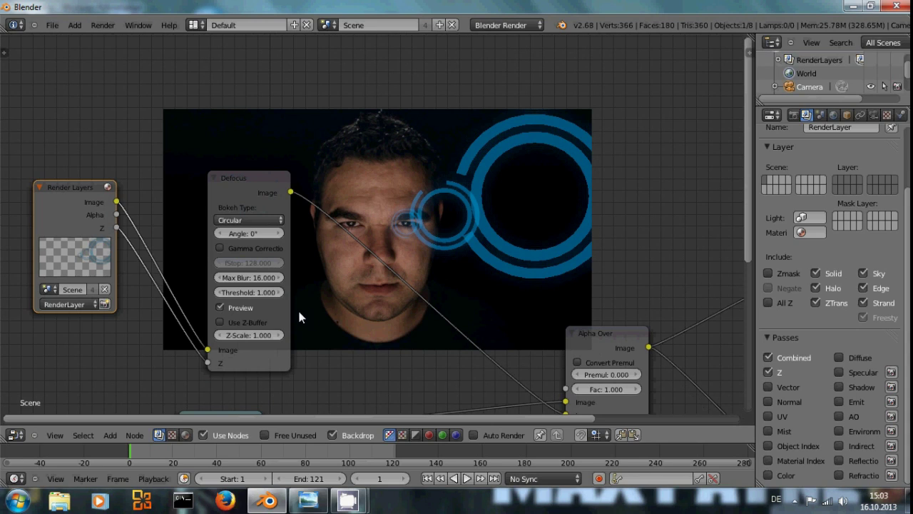
Send the Defocus output to the Viewer and enable Use Z-Buffer on the Defocus node
{"action": "left_click", "coordinate": [249, 191], "text": "ctrl+shift"}
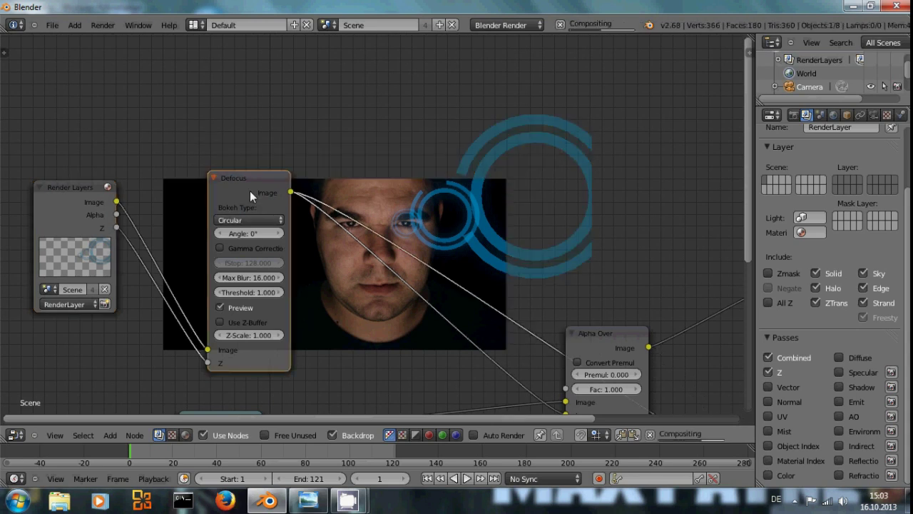
{"action": "left_click", "coordinate": [220, 322]}
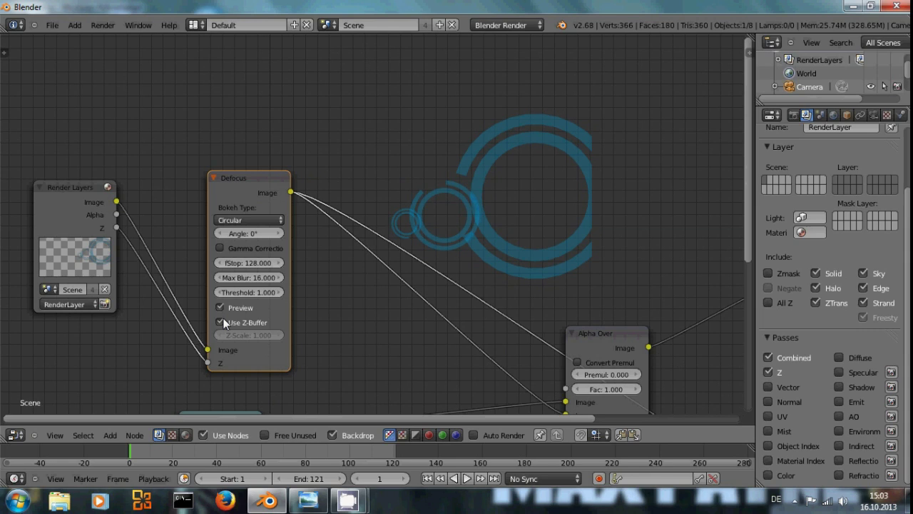
{"action": "left_click", "coordinate": [224, 323]}
{"action": "left_click", "coordinate": [224, 323]}
{"action": "left_click", "coordinate": [223, 323]}
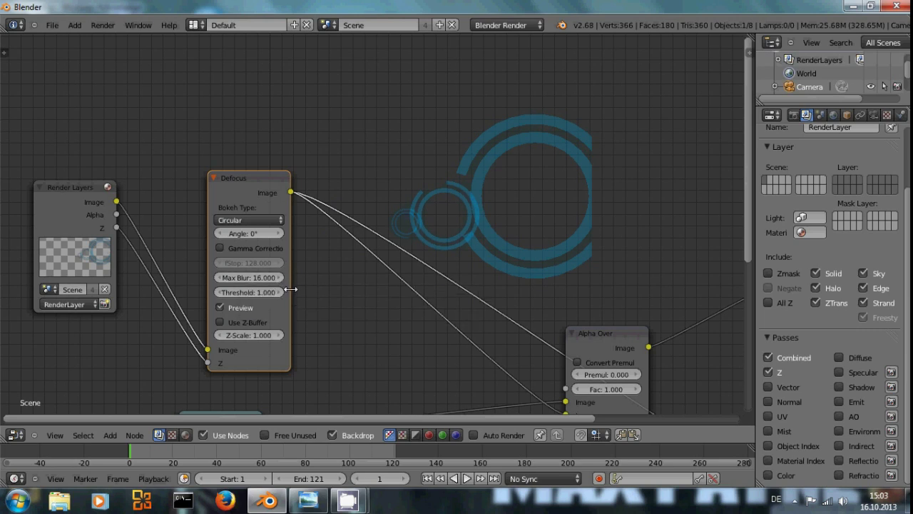
{"action": "left_click", "coordinate": [221, 321]}
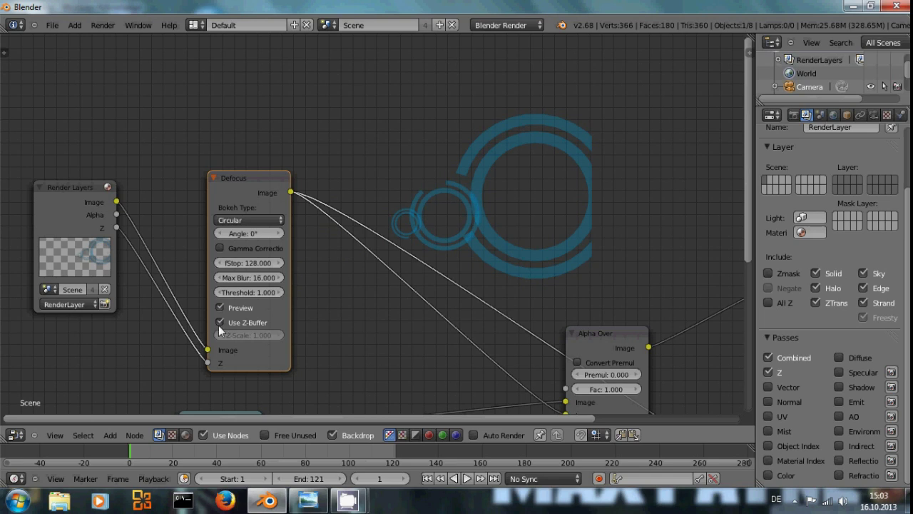
Try fStop values of 24 and 15 on the Defocus node, ending with 20
{"action": "scroll", "coordinate": [238, 264], "scroll_direction": "up", "scroll_amount": 1}
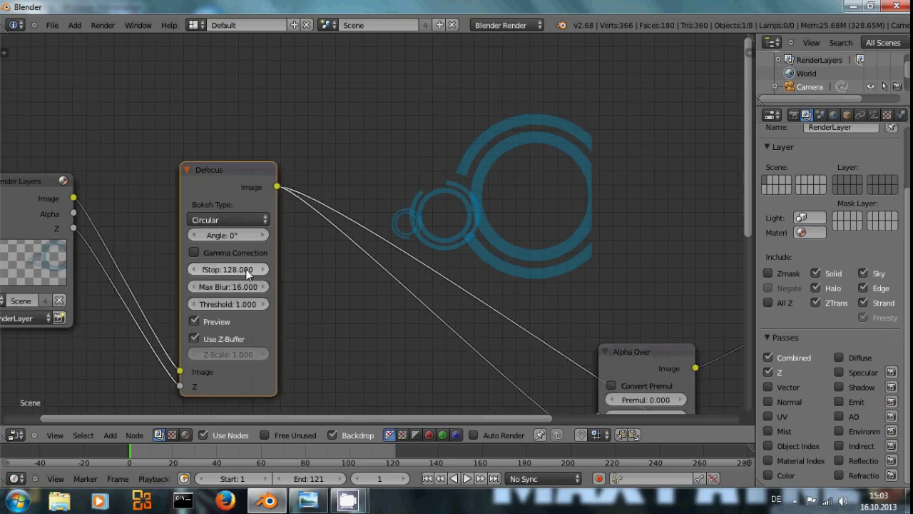
{"action": "left_click", "coordinate": [227, 271]}
{"action": "type", "text": "24"}
{"action": "key", "text": "Return"}
{"action": "left_click", "coordinate": [227, 271]}
{"action": "type", "text": "15"}
{"action": "key", "text": "Return"}
{"action": "left_click", "coordinate": [229, 265]}
{"action": "type", "text": "29"}
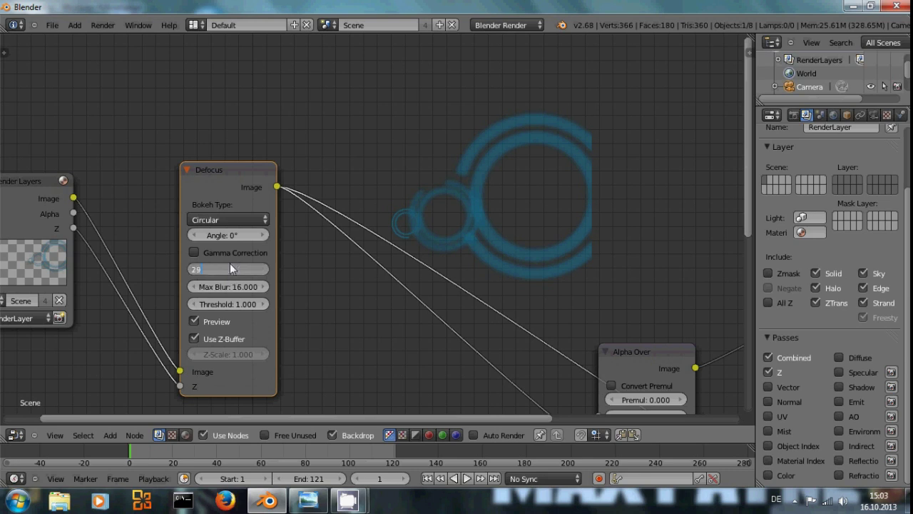
{"action": "key", "text": "BackSpace"}
{"action": "type", "text": "0"}
{"action": "key", "text": "Return"}
Send the Alpha Over output to the Viewer to show the full composite in the backdrop
{"action": "scroll", "coordinate": [264, 275], "scroll_direction": "down", "scroll_amount": 4}
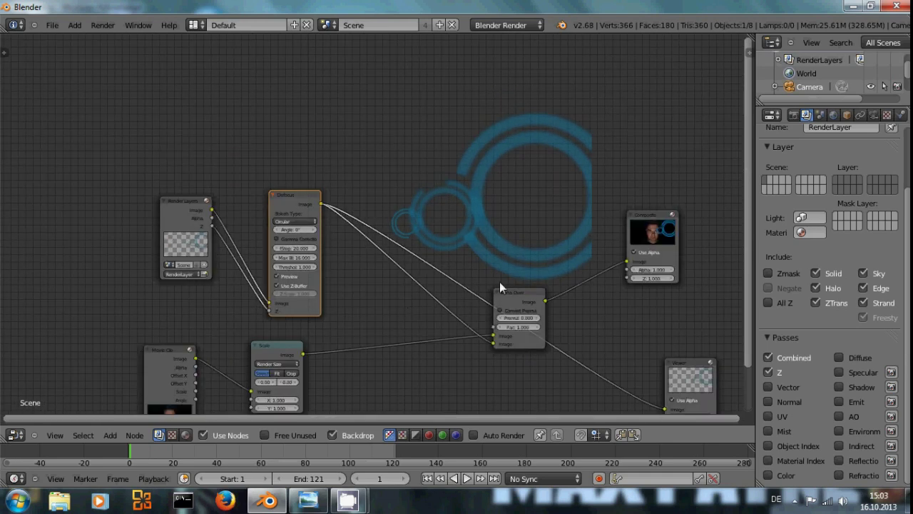
{"action": "left_click", "coordinate": [515, 294]}
{"action": "left_click", "coordinate": [509, 291], "text": "shift"}
{"action": "left_click", "coordinate": [507, 293], "text": "ctrl+shift"}
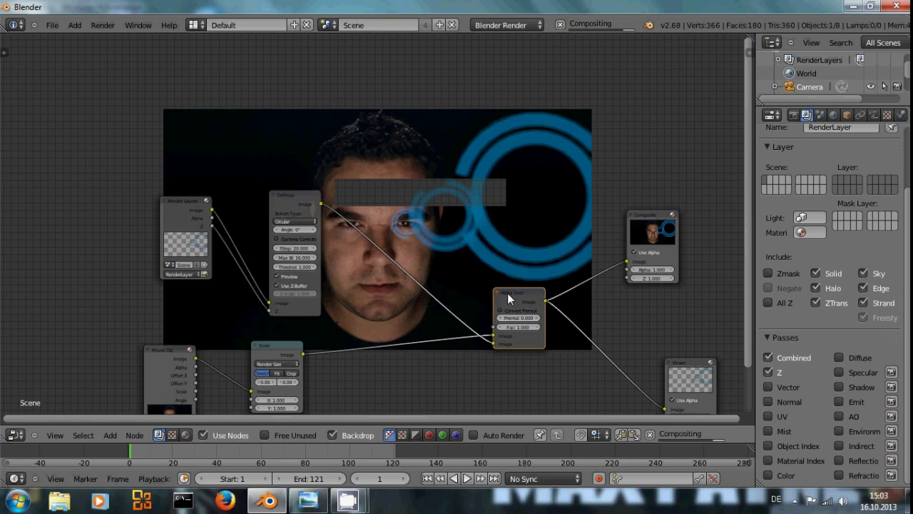
Set the Defocus node's Max Blur to 32
{"action": "scroll", "coordinate": [303, 260], "scroll_direction": "up", "scroll_amount": 2}
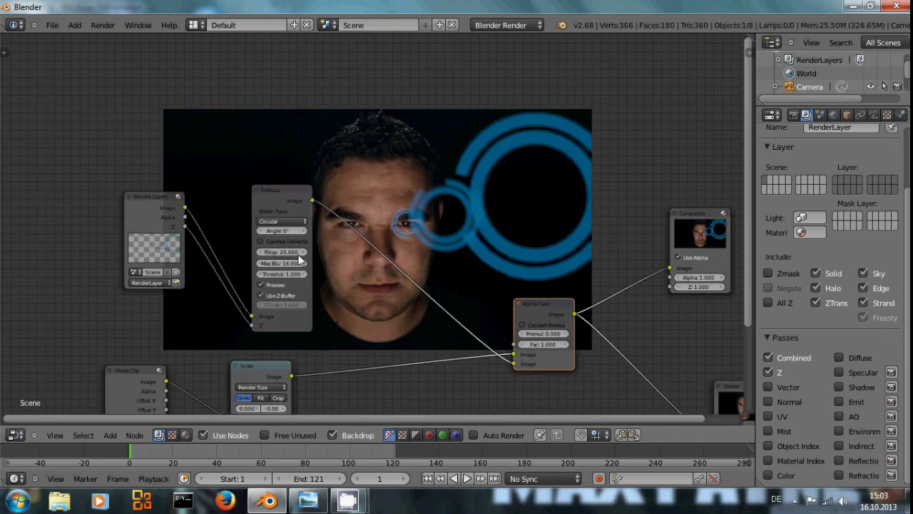
{"action": "left_click", "coordinate": [268, 257]}
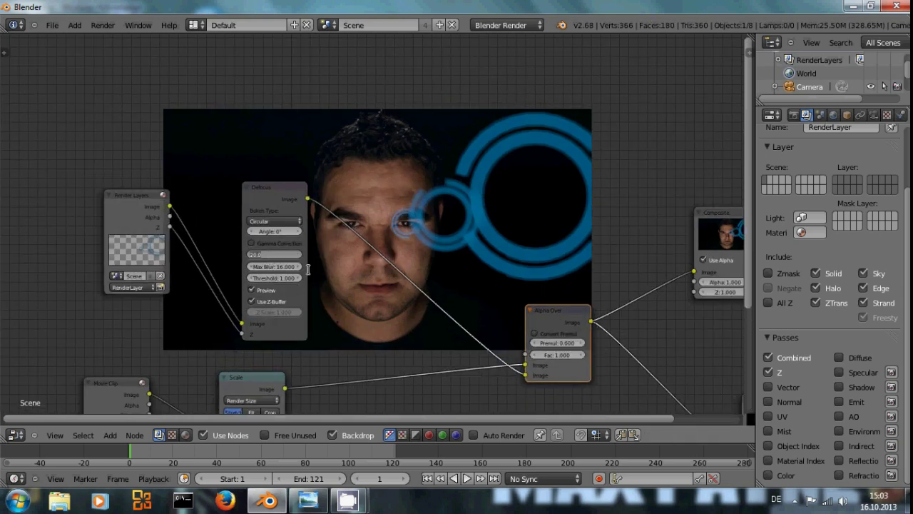
{"action": "key", "text": "Tab"}
{"action": "type", "text": "32"}
{"action": "key", "text": "Return"}
{"action": "scroll", "coordinate": [257, 236], "scroll_direction": "up", "scroll_amount": 1}
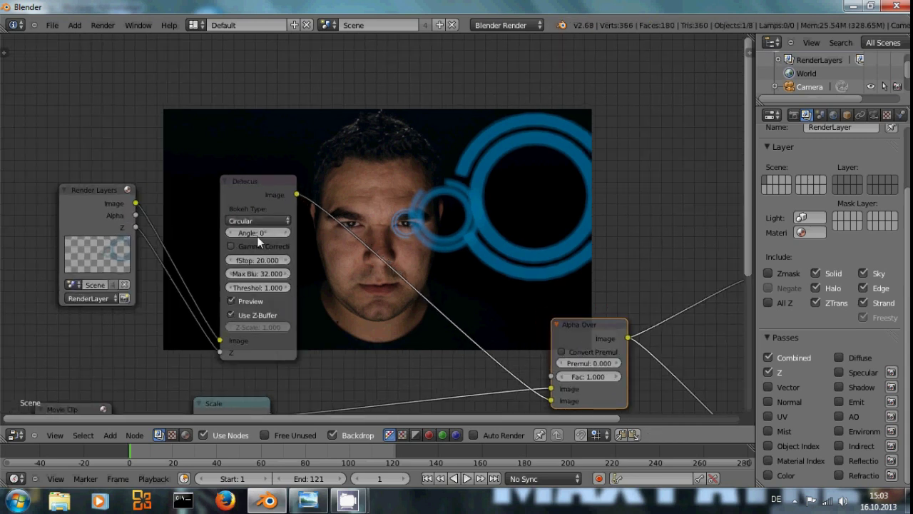
Turn off Preview on the Defocus node
{"action": "left_click", "coordinate": [230, 300]}
{"action": "left_click", "coordinate": [234, 303]}
{"action": "left_click", "coordinate": [233, 303]}
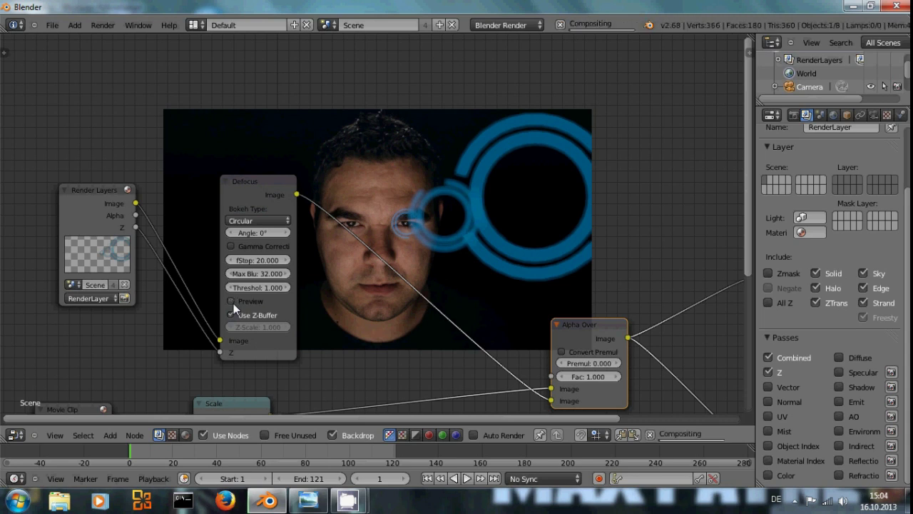
Examine the blur of the rings around the eye in the backdrop at a larger scale
{"action": "scroll", "coordinate": [440, 261], "scroll_direction": "up", "scroll_amount": 2}
{"action": "scroll", "coordinate": [439, 262], "scroll_direction": "down", "scroll_amount": 2}
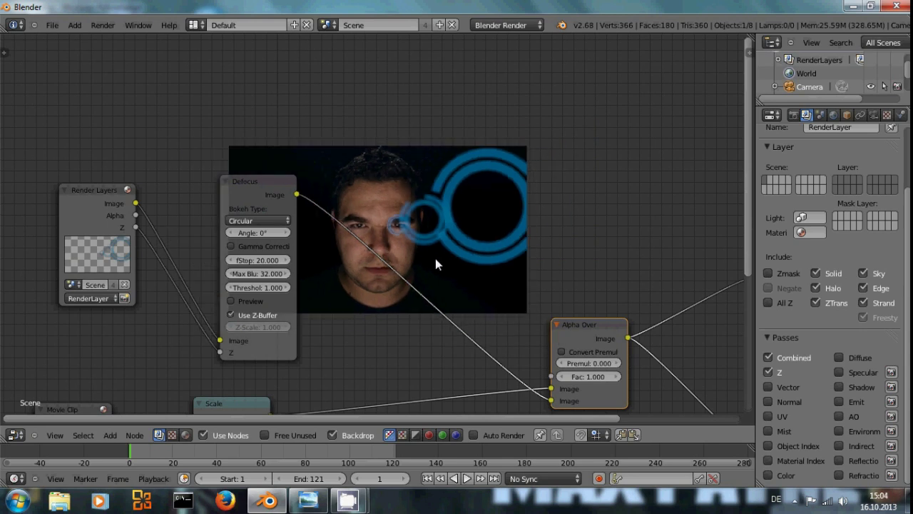
{"action": "key", "text": "v"}
{"action": "key", "text": "v"}
{"action": "key", "text": "v"}
{"action": "key", "text": "v"}
{"action": "key", "text": "v"}
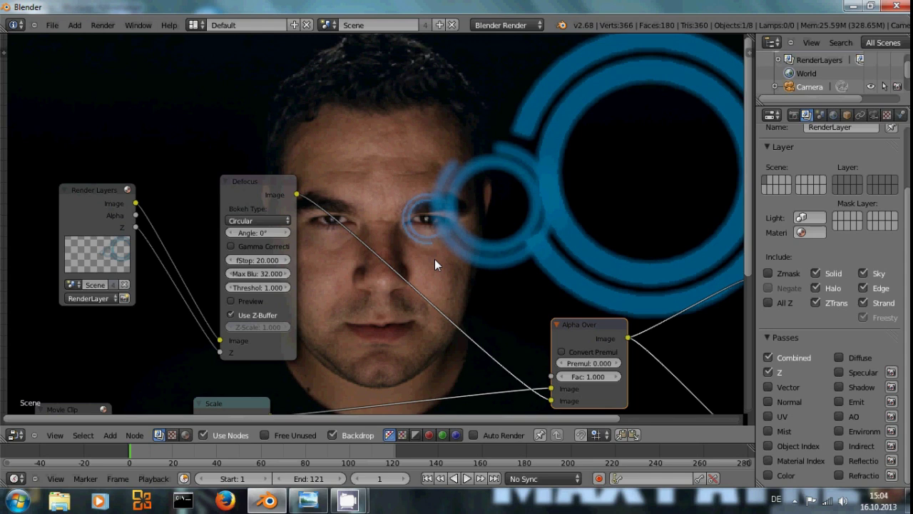
{"action": "scroll", "coordinate": [434, 259], "scroll_direction": "down", "scroll_amount": 2}
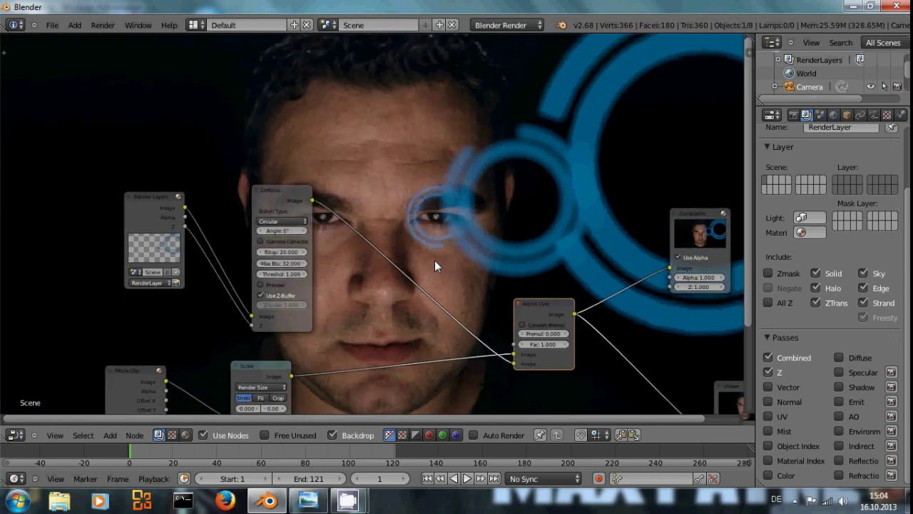
{"action": "key", "text": "alt+v"}
{"action": "key", "text": "alt+v"}
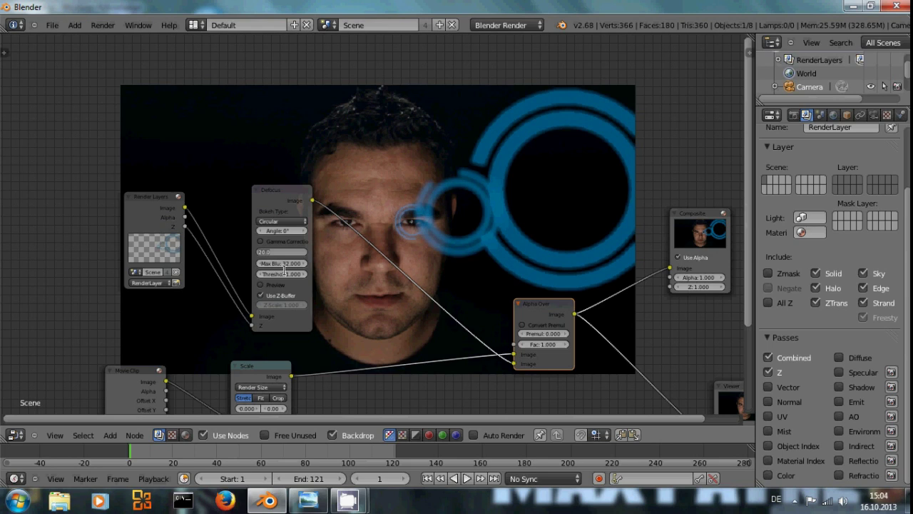
Try fStop values of 5 and 1 on the Defocus node, ending with 10
{"action": "key", "text": "BackSpace"}
{"action": "type", "text": "5"}
{"action": "key", "text": "Return"}
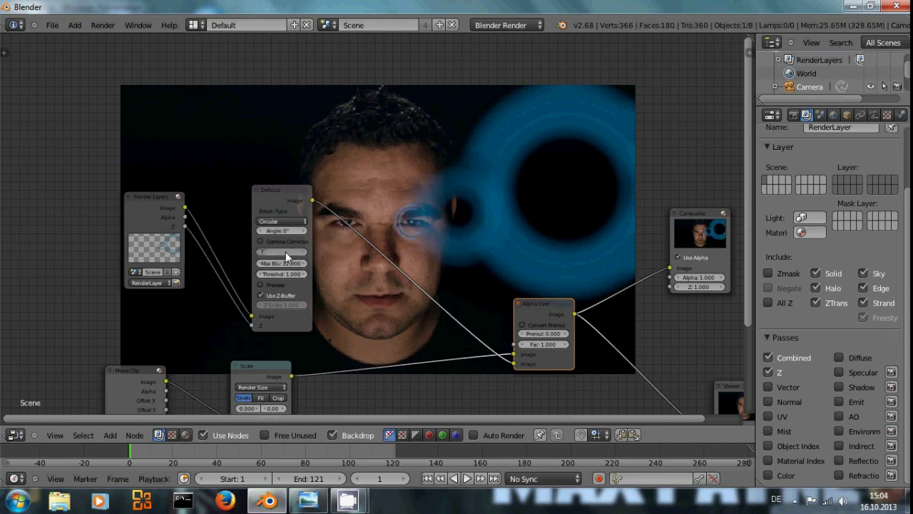
{"action": "type", "text": "1"}
{"action": "key", "text": "Return"}
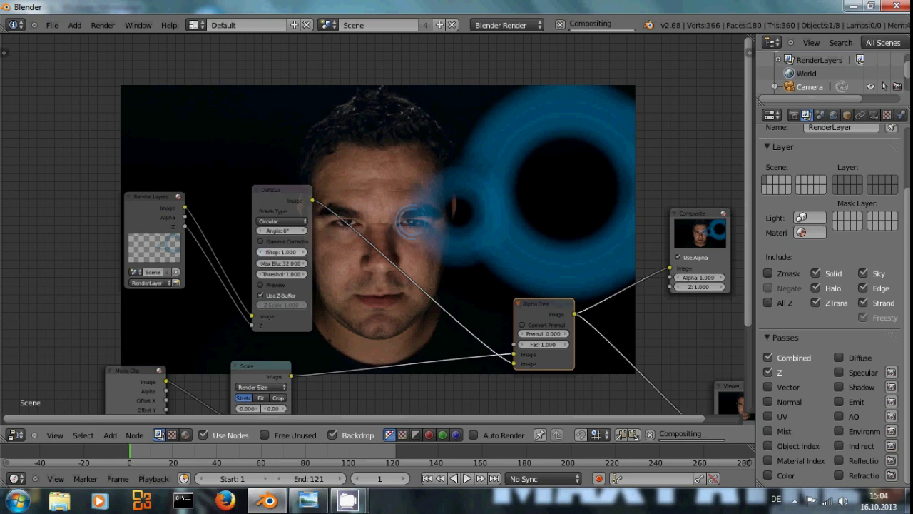
{"action": "left_click", "coordinate": [276, 253]}
{"action": "type", "text": "1.4"}
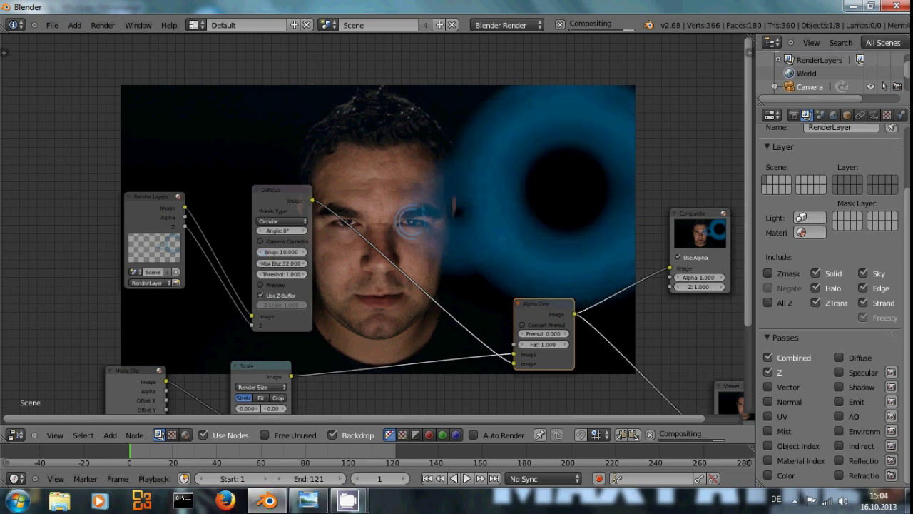
{"action": "key", "text": "Return"}
Turn Preview back on for the Defocus node and render the current frame to check the blur
{"action": "left_click", "coordinate": [261, 284]}
{"action": "scroll", "coordinate": [353, 302], "scroll_direction": "up", "scroll_amount": 2}
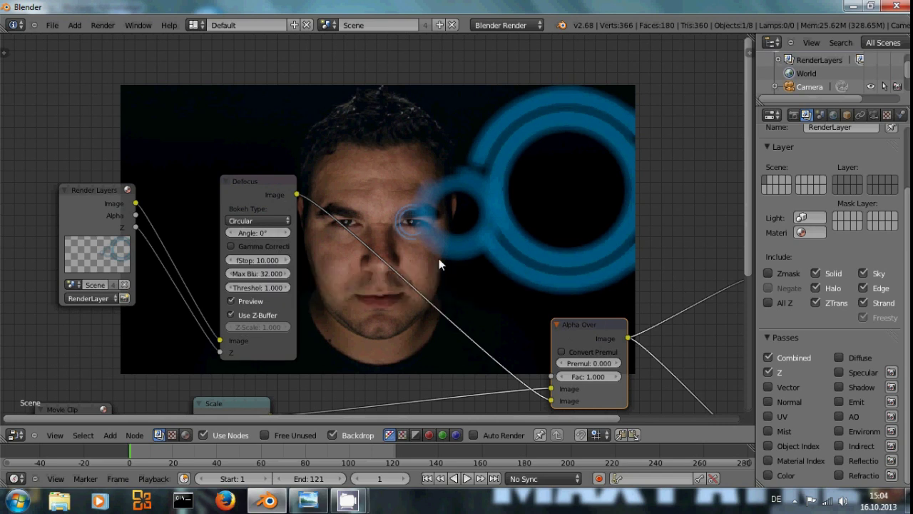
{"action": "key", "text": "F12"}
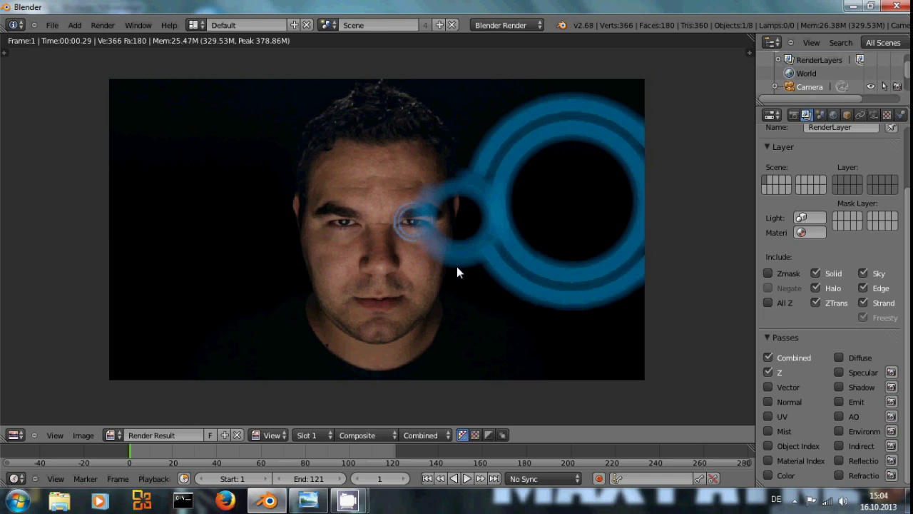
{"action": "key", "text": "Escape"}
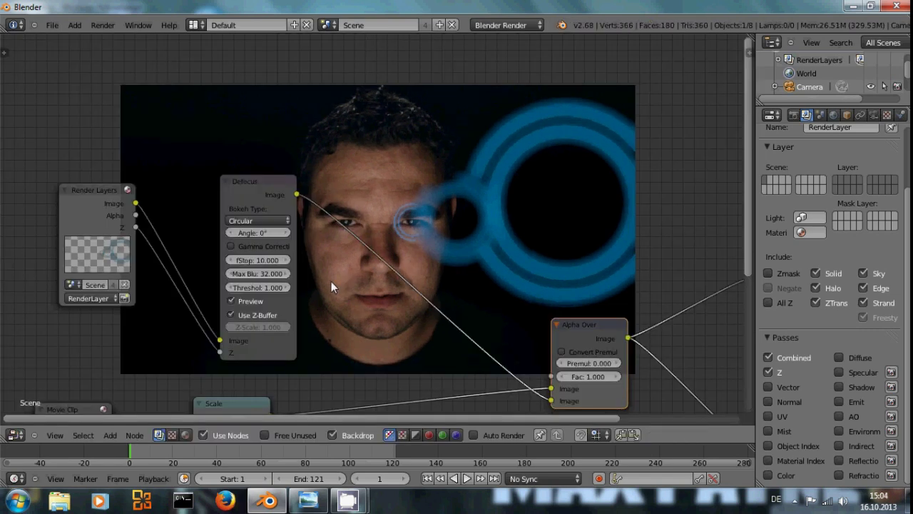
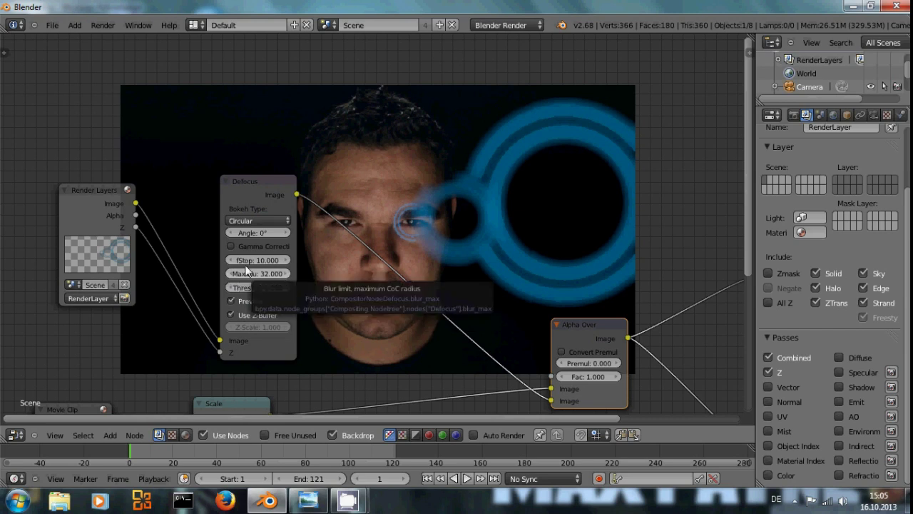
Set the Defocus node's fStop to 8
{"action": "left_click", "coordinate": [227, 260]}
{"action": "left_click", "coordinate": [228, 261]}
{"action": "left_click", "coordinate": [228, 260]}
{"action": "left_click", "coordinate": [262, 263]}
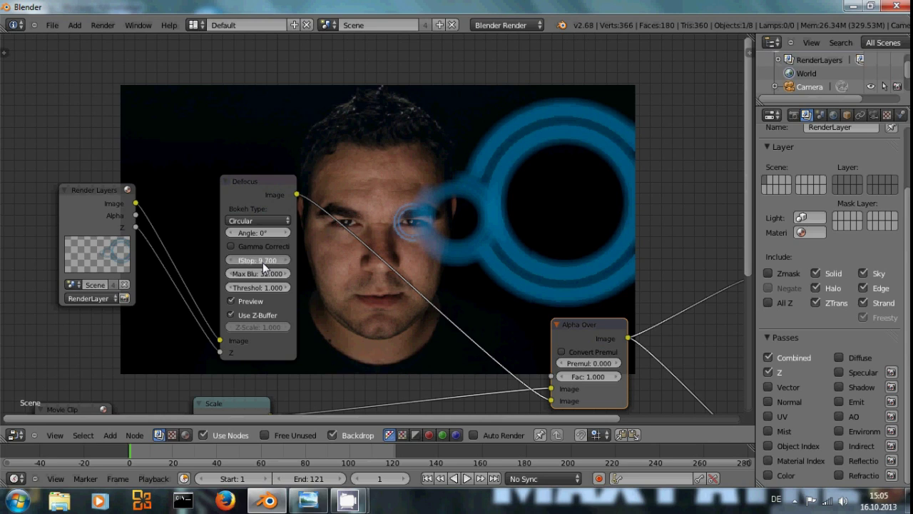
{"action": "type", "text": "8"}
{"action": "key", "text": "Return"}
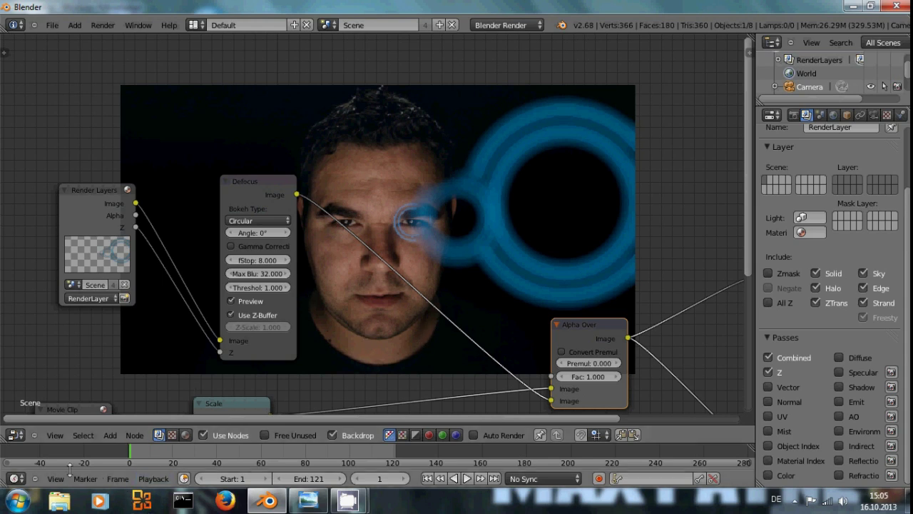
Switch the node editor area to the 3D View and show the camera together with the rings
{"action": "left_click", "coordinate": [16, 434]}
{"action": "left_click", "coordinate": [28, 423]}
{"action": "middle_click_drag", "start_coordinate": [600, 314], "coordinate": [447, 192]}
{"action": "scroll", "coordinate": [457, 246], "scroll_direction": "down", "scroll_amount": 4}
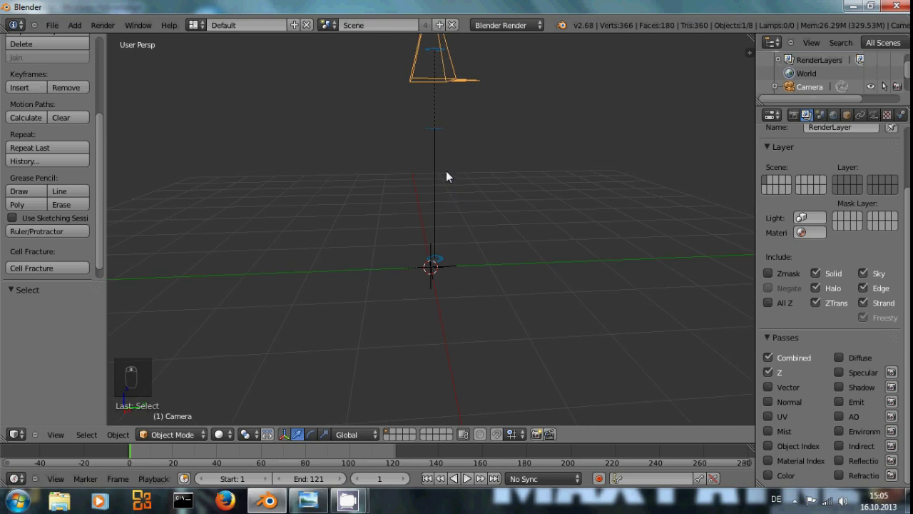
Select the middle ring and the ring nearest the camera to examine their spacing along the camera axis
{"action": "right_click", "coordinate": [443, 136]}
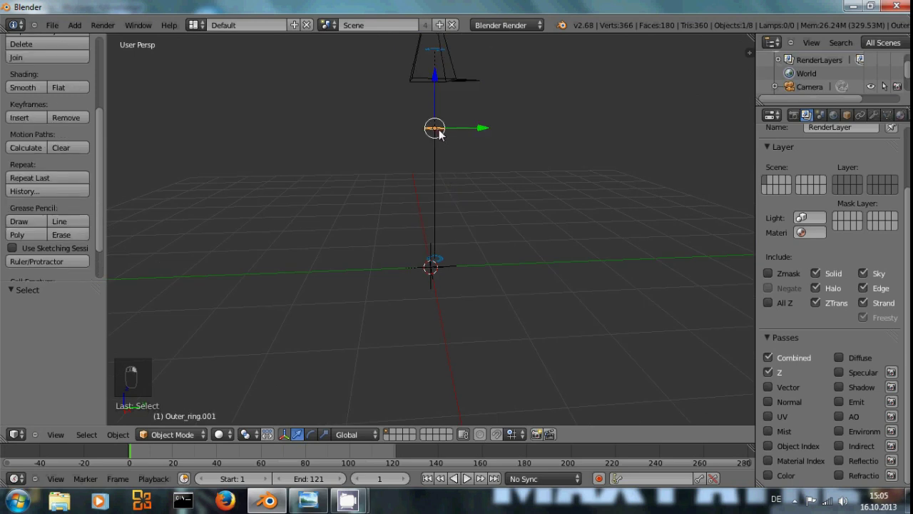
{"action": "right_click", "coordinate": [439, 57]}
{"action": "right_click", "coordinate": [439, 57]}
{"action": "right_click", "coordinate": [439, 57]}
{"action": "middle_click_drag", "start_coordinate": [547, 174], "coordinate": [520, 211]}
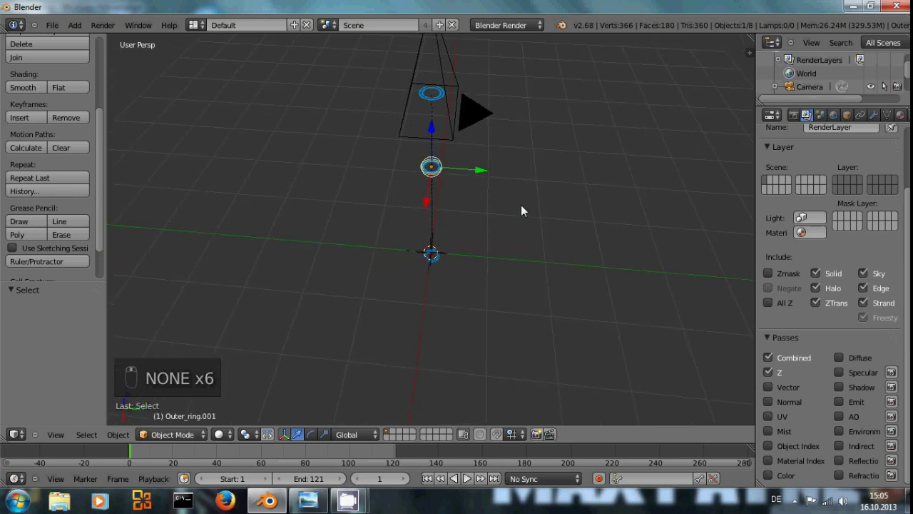
{"action": "right_click", "coordinate": [438, 98]}
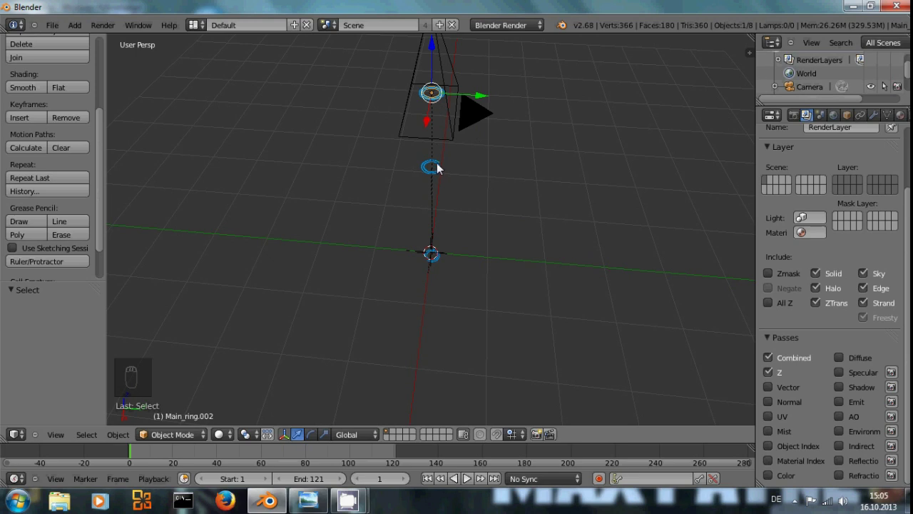
Move the ring nearest the camera down along the Z axis by about 0.5 units
{"action": "middle_click_drag", "start_coordinate": [479, 188], "coordinate": [437, 91]}
{"action": "key", "text": "g"}
{"action": "key", "text": "z"}
{"action": "left_click", "coordinate": [435, 125]}
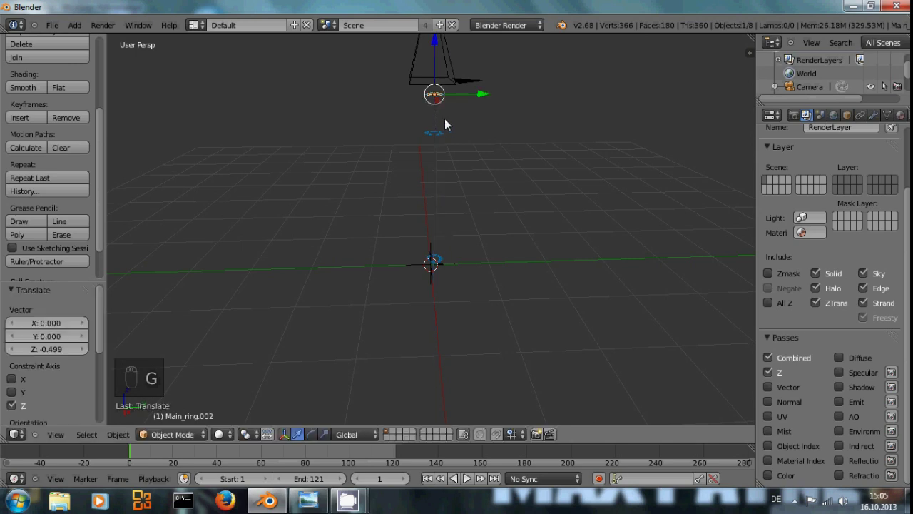
View the rings orthographically from the side and lower the ring nearest the camera a further 0.105 units or so along Z
{"action": "key", "text": "KP_3"}
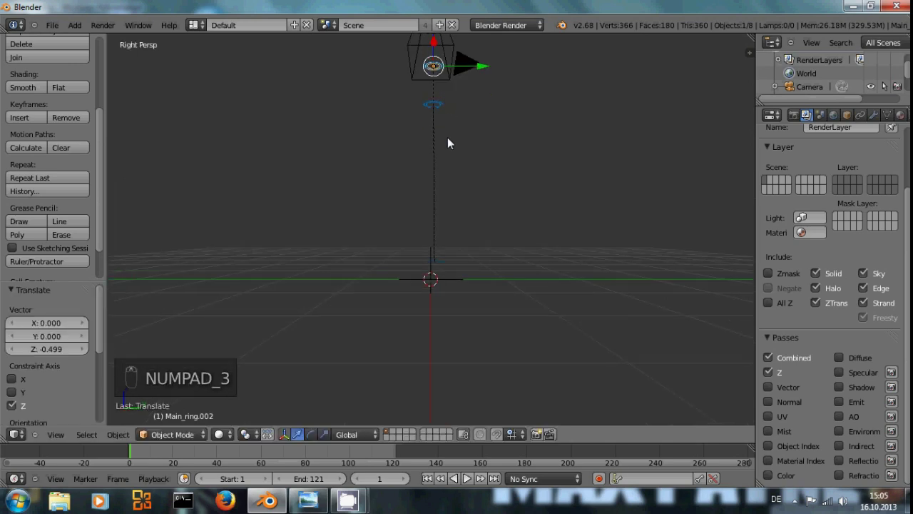
{"action": "key", "text": "KP_5"}
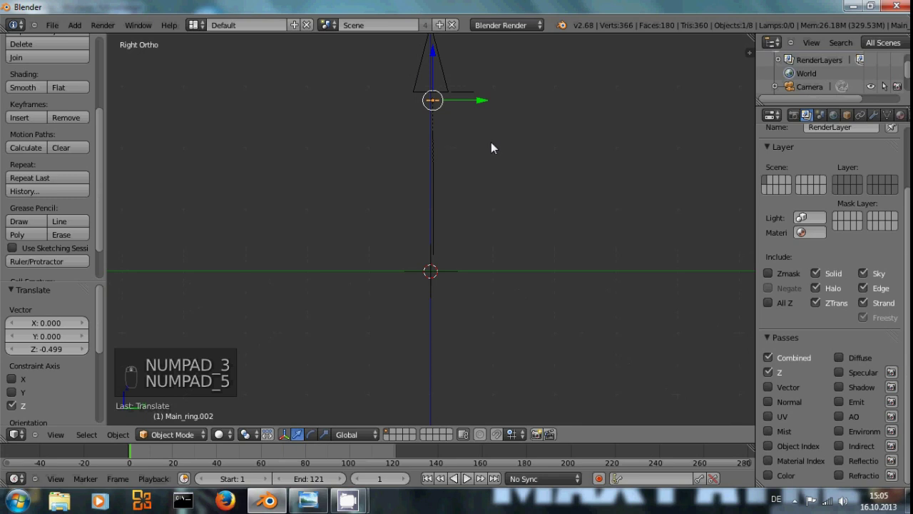
{"action": "middle_click_drag", "start_coordinate": [489, 144], "coordinate": [445, 314], "text": "shift"}
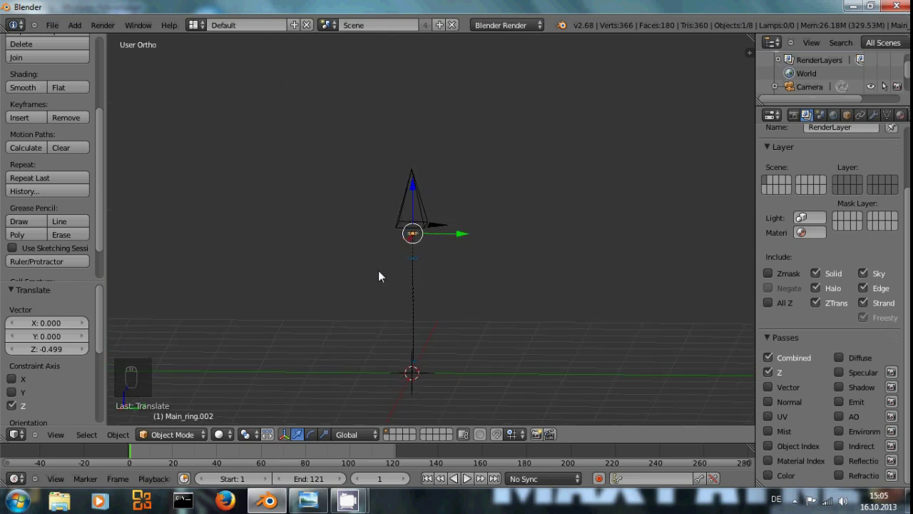
{"action": "key", "text": "g"}
{"action": "key", "text": "z"}
{"action": "left_click", "coordinate": [480, 232]}
{"action": "middle_click_drag", "start_coordinate": [481, 237], "coordinate": [408, 273]}
{"action": "right_click", "coordinate": [417, 279]}
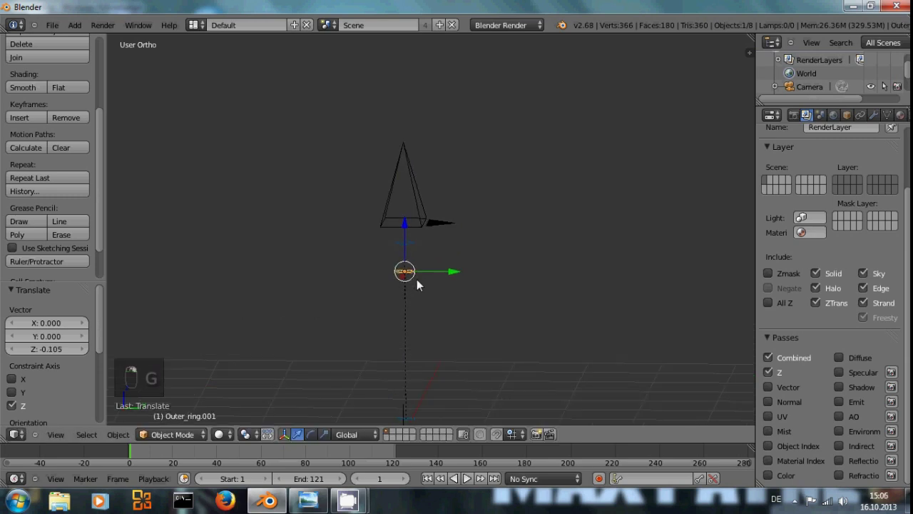
{"action": "key", "text": "g"}
{"action": "key", "text": "z"}
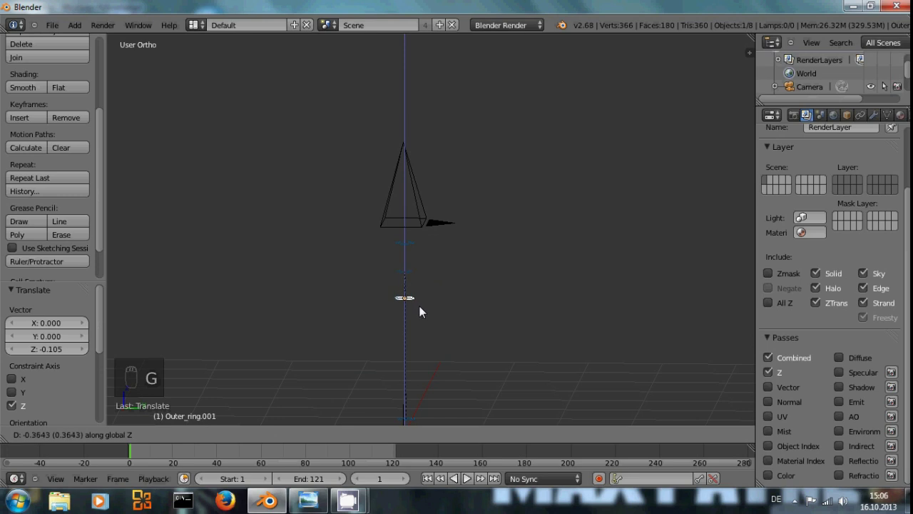
{"action": "right_click", "coordinate": [419, 306]}
Select the main ring of the middle pair and move it down along Z by about 0.37 units
{"action": "middle_click_drag", "start_coordinate": [418, 274], "coordinate": [418, 310]}
{"action": "right_click", "coordinate": [411, 275]}
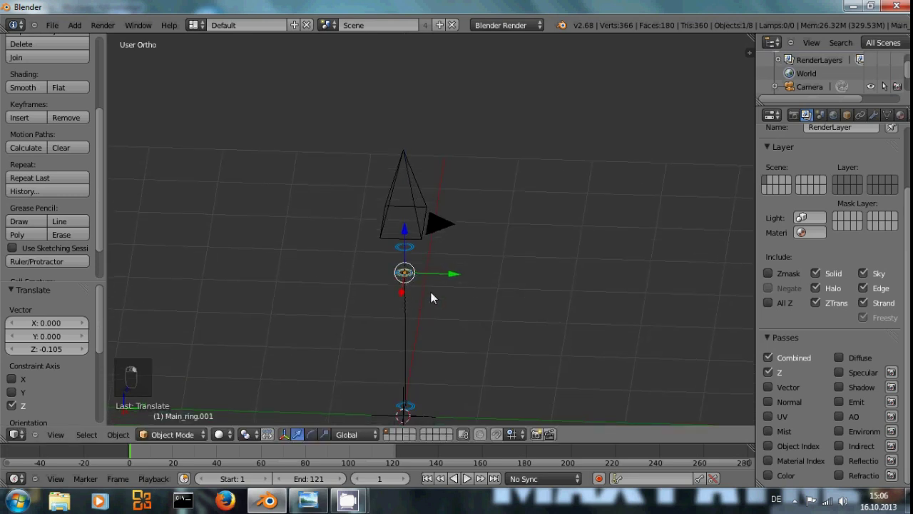
{"action": "key", "text": "g"}
{"action": "key", "text": "z"}
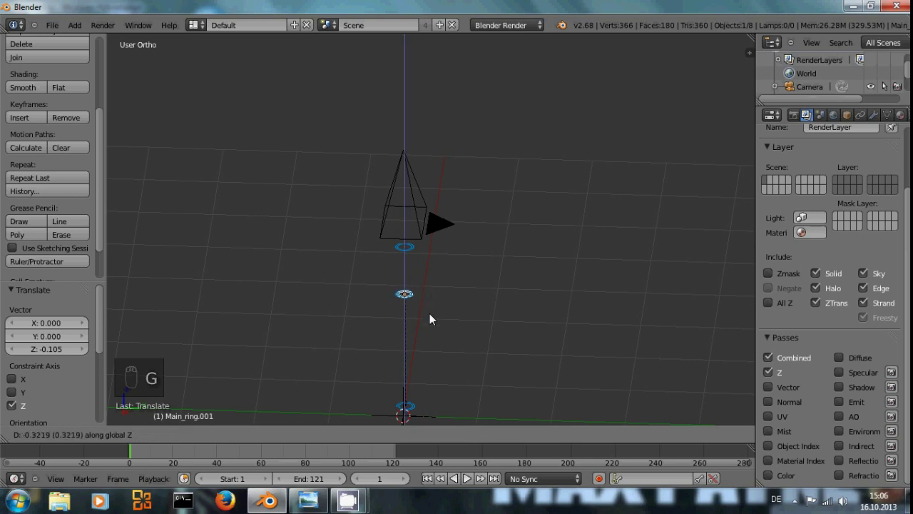
{"action": "left_click", "coordinate": [430, 317]}
Look through the camera and render the current frame to check the blur on the repositioned rings
{"action": "key", "text": "KP_0"}
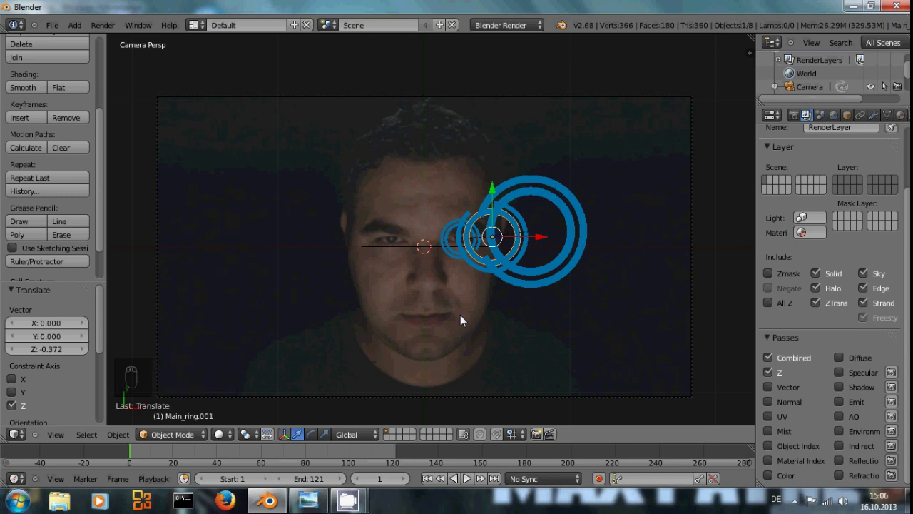
{"action": "key", "text": "F12"}
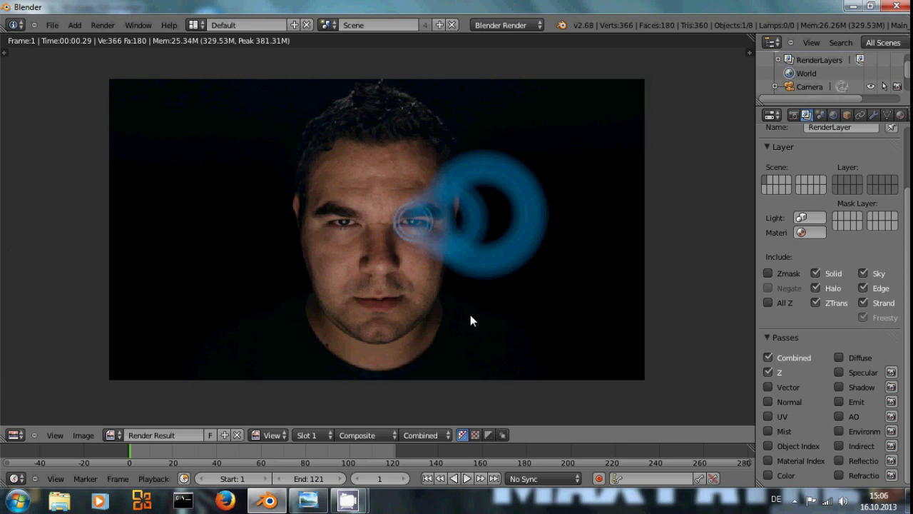
{"action": "key", "text": "Escape"}
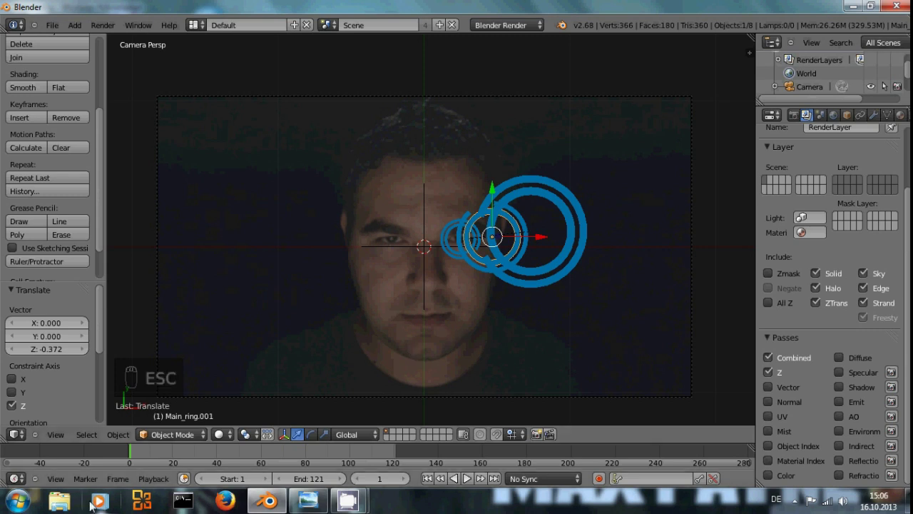
Switch the 3D View area to the Node Editor and set the Defocus node's fStop to 15
{"action": "left_click", "coordinate": [16, 434]}
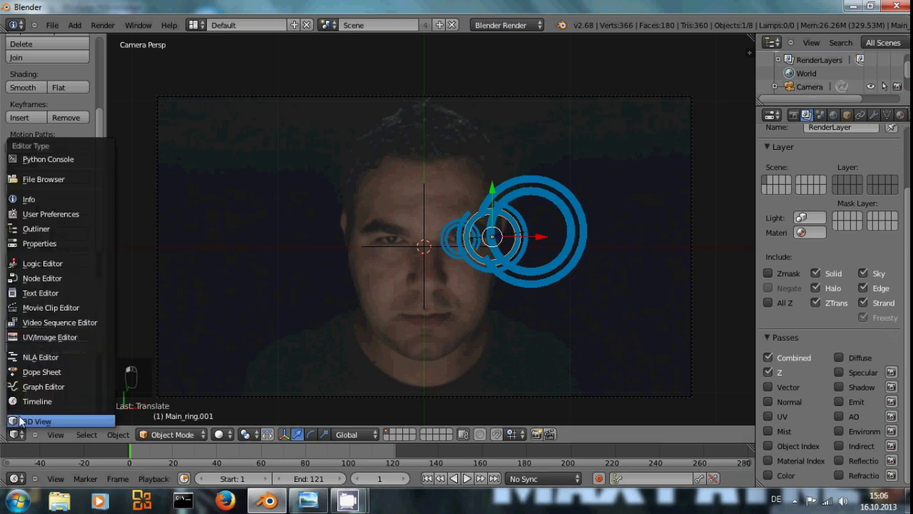
{"action": "left_click", "coordinate": [61, 278]}
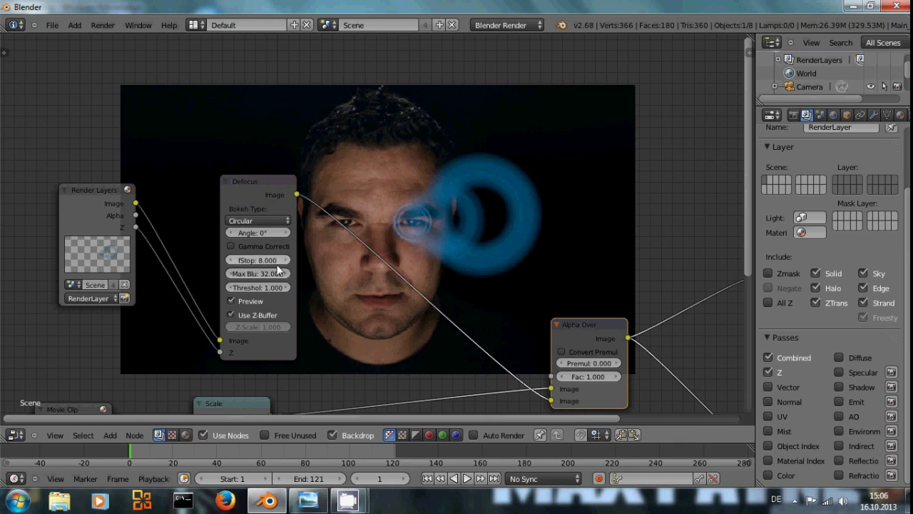
{"action": "left_click", "coordinate": [257, 261]}
{"action": "type", "text": "15"}
{"action": "key", "text": "Return"}
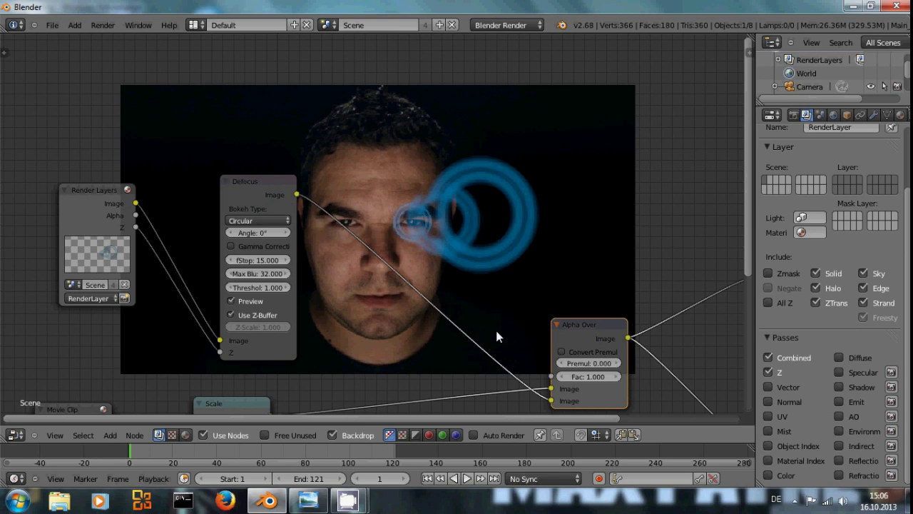
Return the area to the 3D View, select the camera and open its lens settings
{"action": "scroll", "coordinate": [489, 331], "scroll_direction": "down", "scroll_amount": 3}
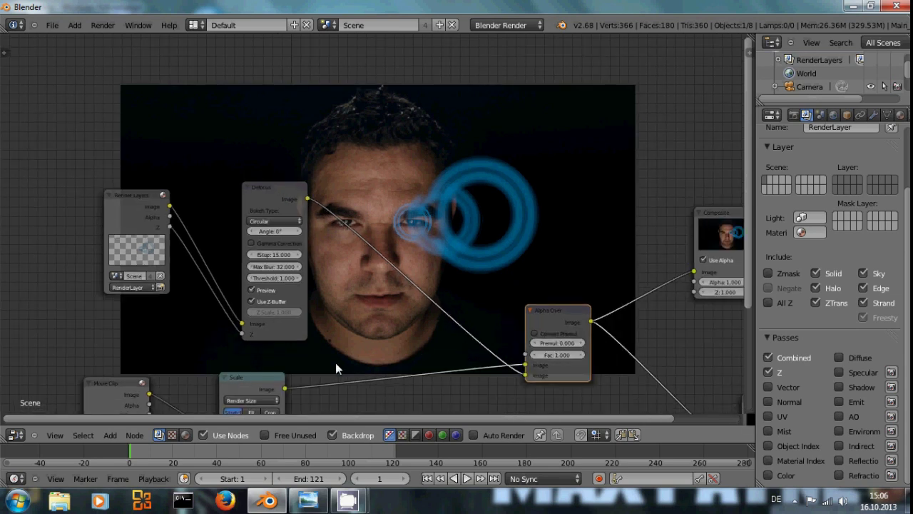
{"action": "left_click", "coordinate": [17, 435]}
{"action": "left_click", "coordinate": [28, 422]}
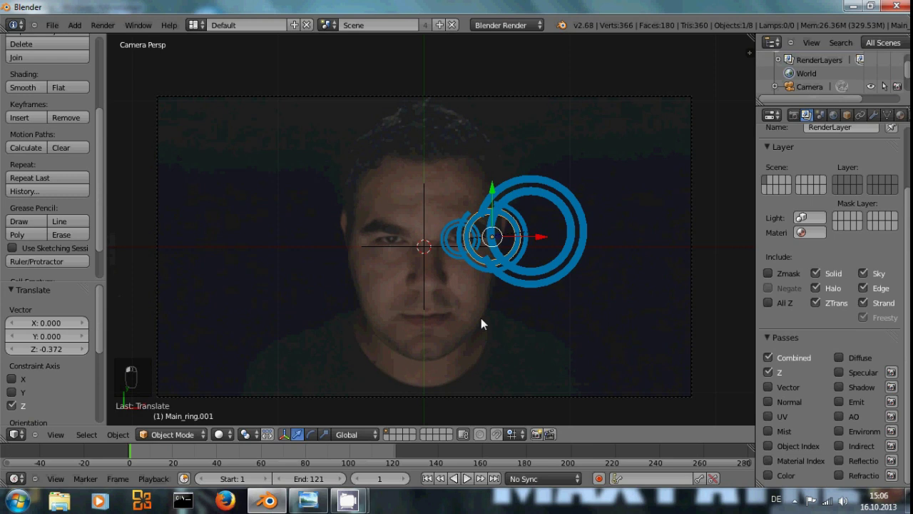
{"action": "right_click", "coordinate": [556, 395]}
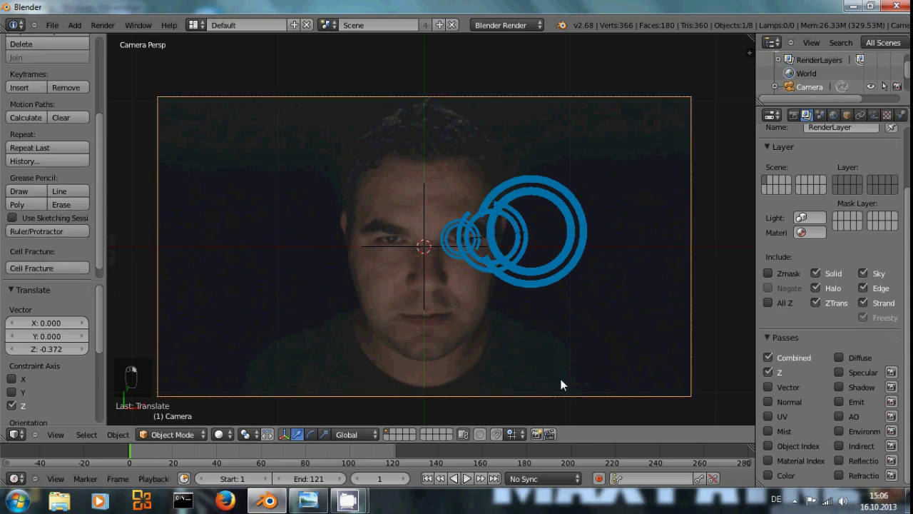
{"action": "left_click", "coordinate": [874, 117]}
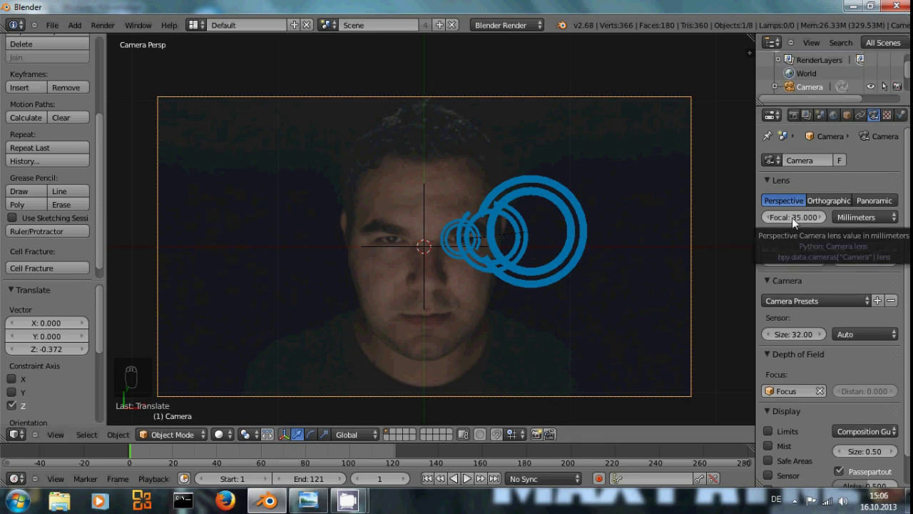
Try a 28 mm focal length on the camera and settle on 40 mm
{"action": "type", "text": "28"}
{"action": "key", "text": "Return"}
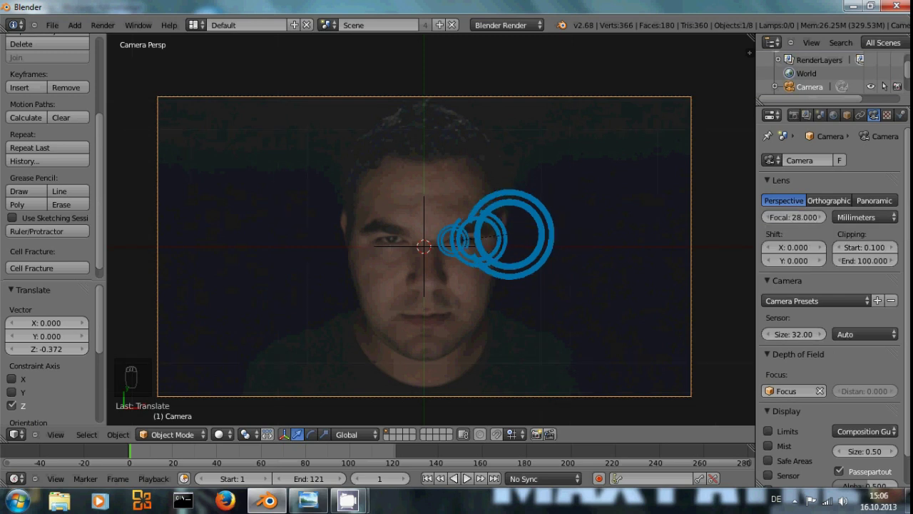
{"action": "left_click", "coordinate": [808, 218]}
{"action": "type", "text": "28.1"}
{"action": "key", "text": "BackSpace"}
{"action": "key", "text": "BackSpace"}
{"action": "key", "text": "BackSpace"}
{"action": "key", "text": "BackSpace"}
{"action": "type", "text": "40"}
{"action": "key", "text": "Return"}
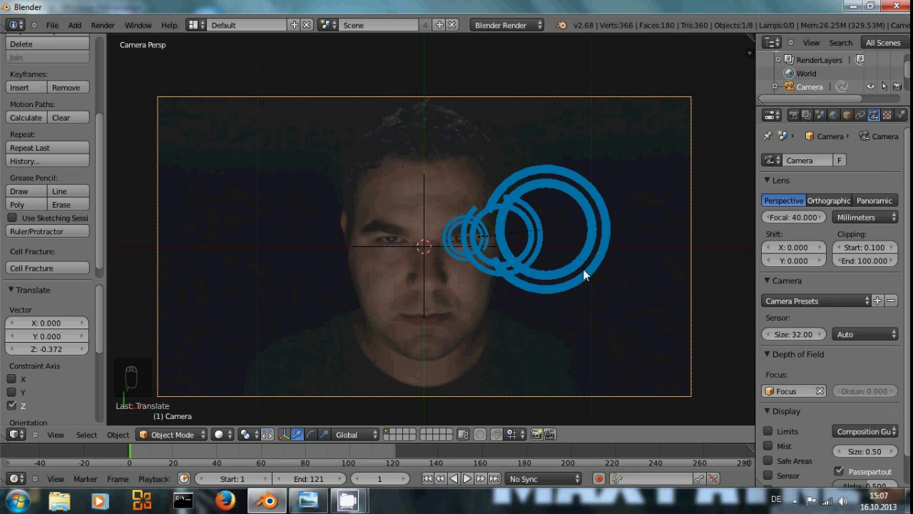
Render the current frame to check the blur, scrub through the footage and return to frame 1
{"action": "key", "text": "F12"}
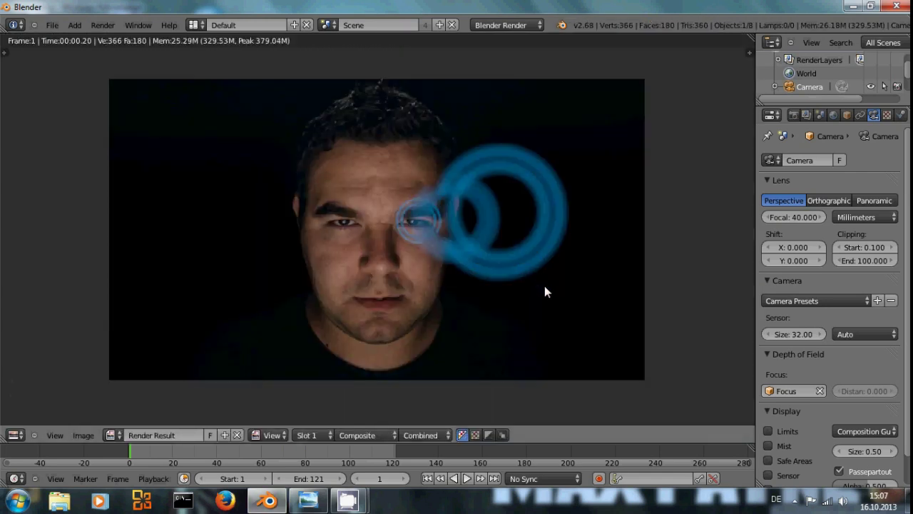
{"action": "key", "text": "Escape"}
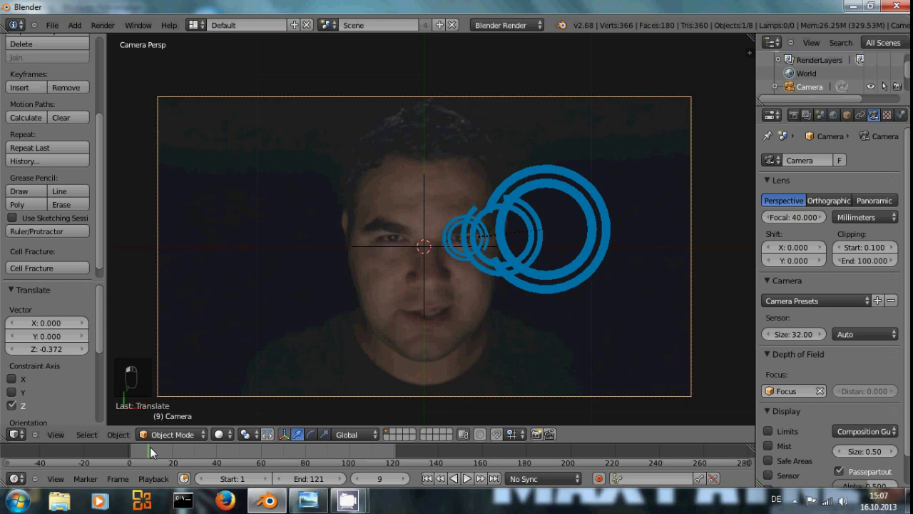
{"action": "left_click", "coordinate": [173, 454]}
{"action": "left_click_drag", "start_coordinate": [173, 453], "coordinate": [246, 456]}
{"action": "key", "text": "ctrl+shift+Down"}
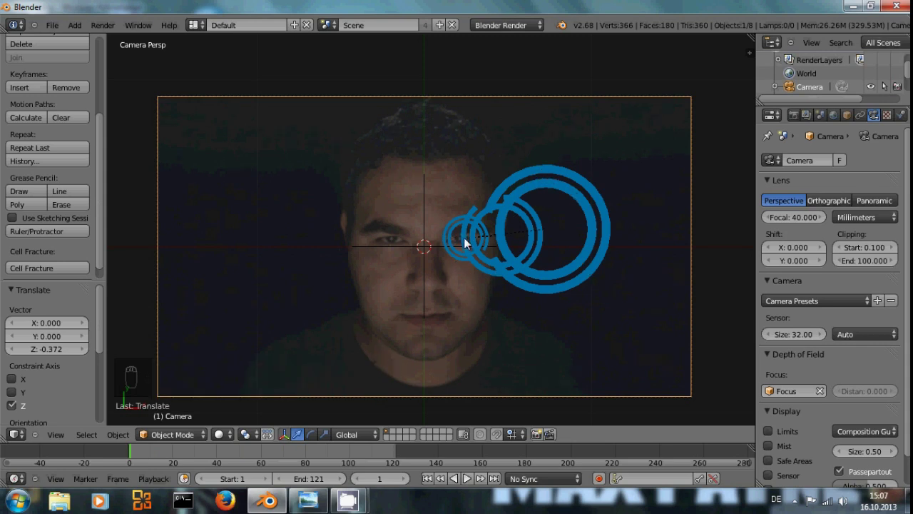
Switch the 3D View area to the Movie Clip Editor and open the close-up portrait .mov clip from the HUD folder
{"action": "left_click", "coordinate": [14, 435]}
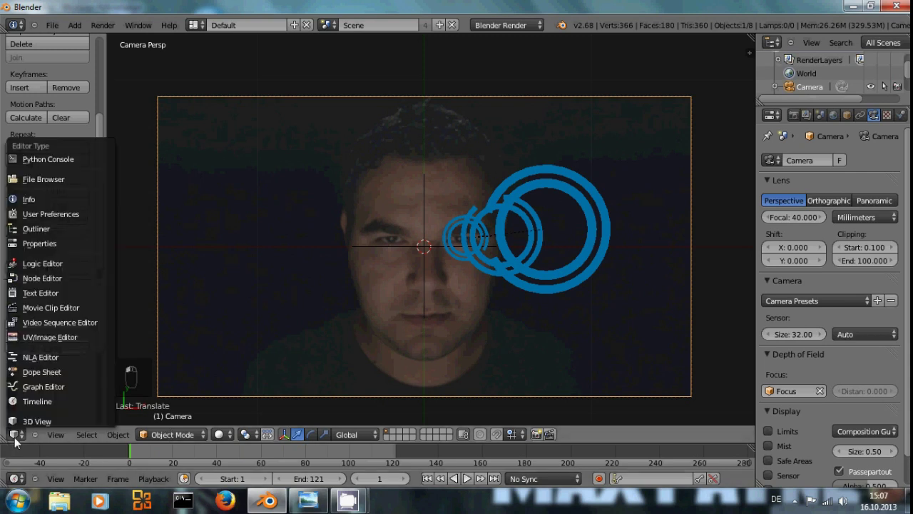
{"action": "left_click", "coordinate": [56, 307]}
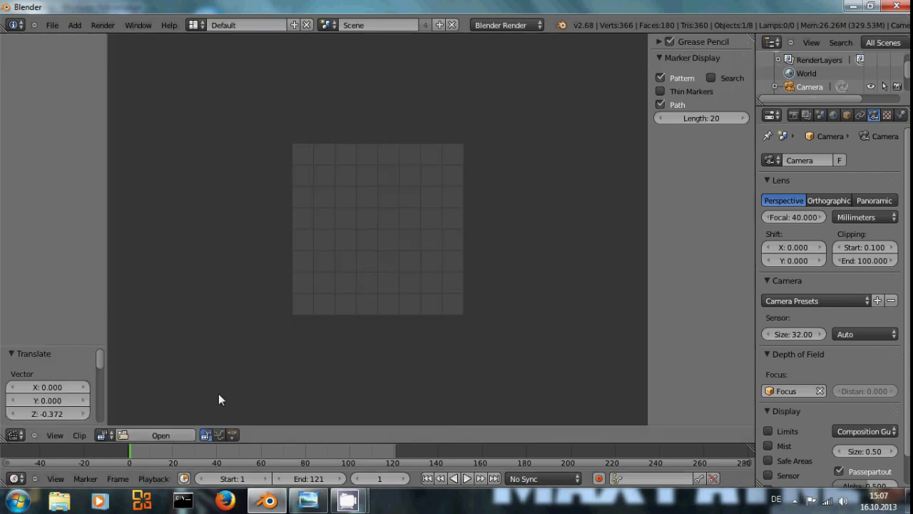
{"action": "left_click", "coordinate": [105, 435]}
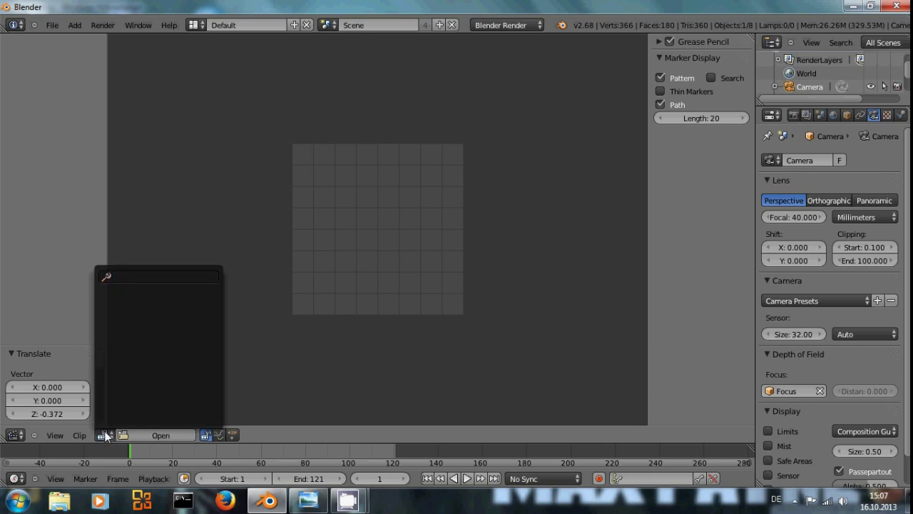
{"action": "left_click", "coordinate": [152, 435]}
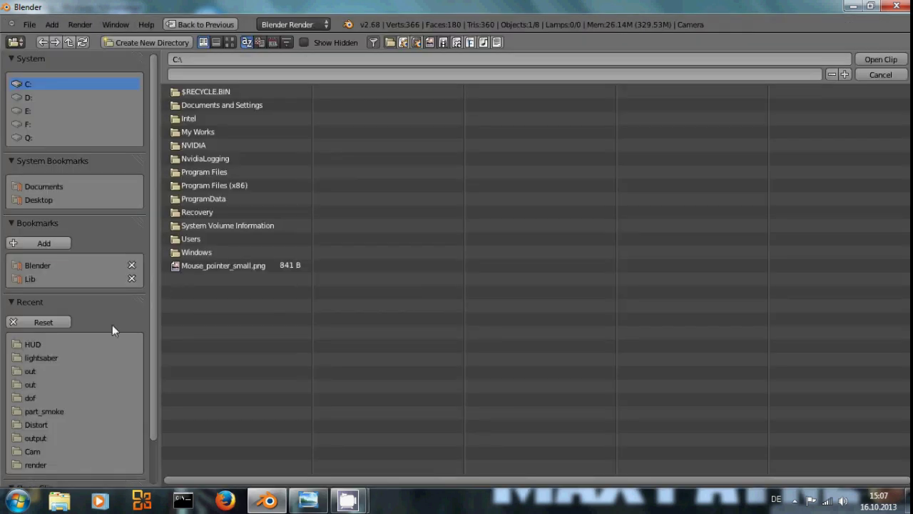
{"action": "left_click", "coordinate": [93, 343]}
{"action": "double_click", "coordinate": [214, 105]}
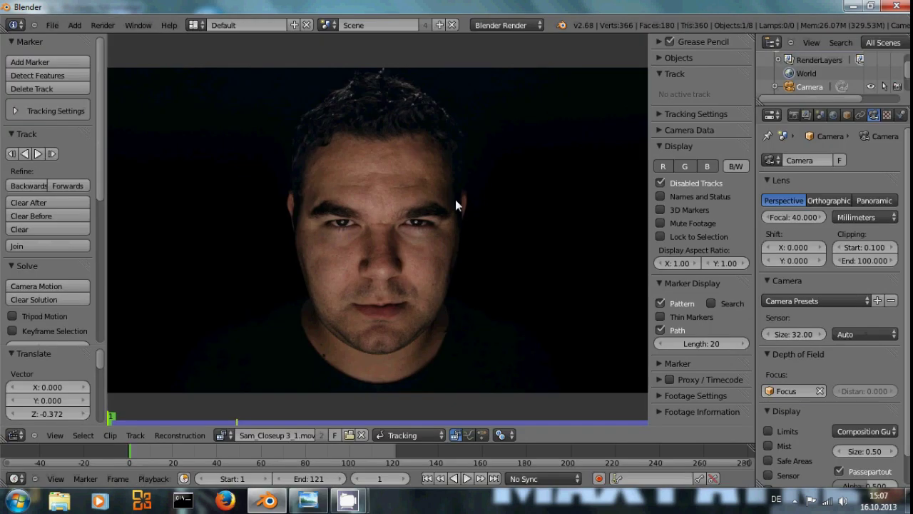
Add a tracking marker at the inner corner of the subject's left eye on frame 1
{"action": "scroll", "coordinate": [471, 222], "scroll_direction": "down", "scroll_amount": 2}
{"action": "scroll", "coordinate": [419, 225], "scroll_direction": "up", "scroll_amount": 2}
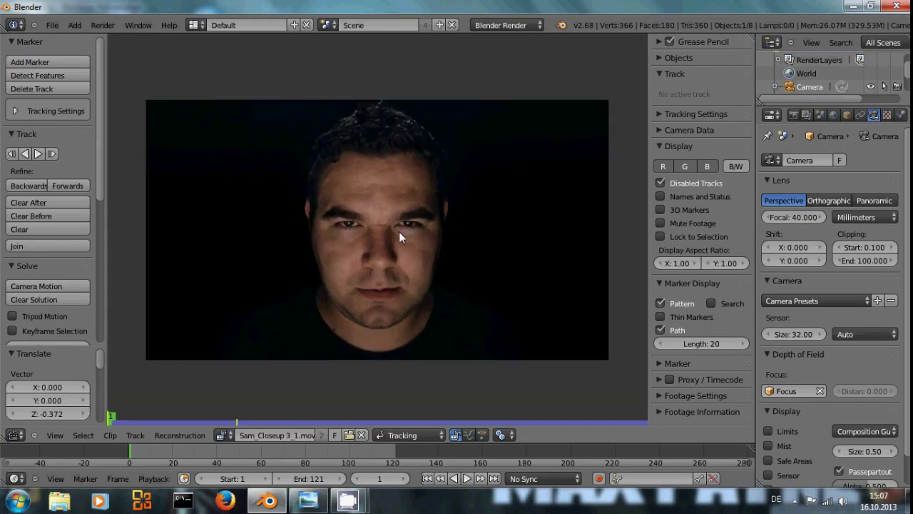
{"action": "middle_click_drag", "start_coordinate": [399, 235], "coordinate": [454, 231]}
{"action": "scroll", "coordinate": [447, 256], "scroll_direction": "up", "scroll_amount": 3}
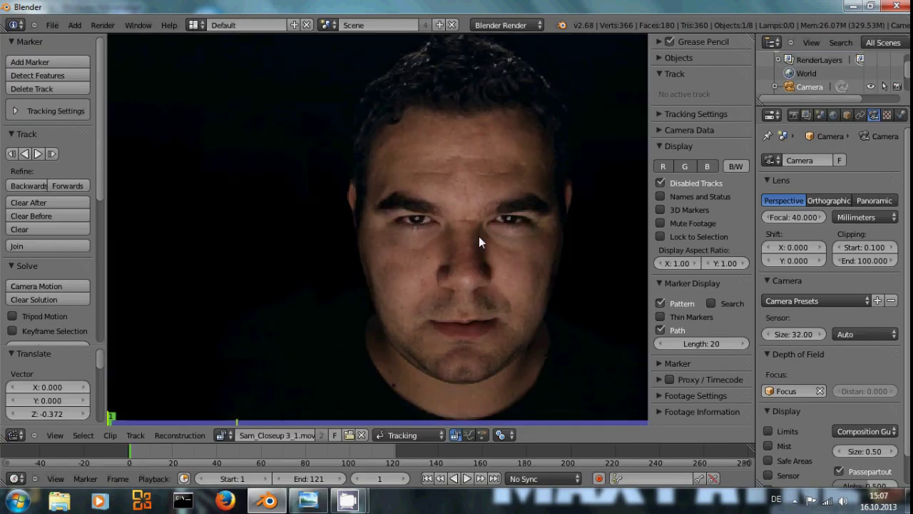
{"action": "scroll", "coordinate": [432, 236], "scroll_direction": "up", "scroll_amount": 1}
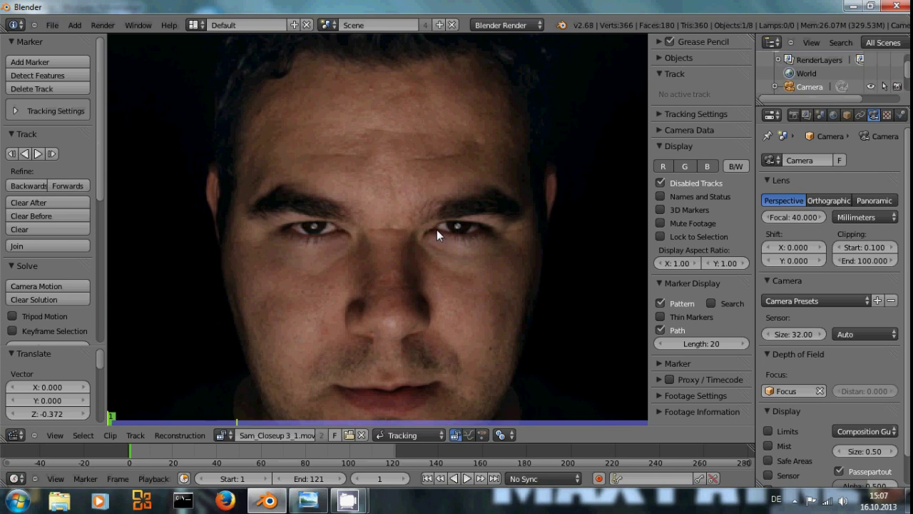
{"action": "left_click", "coordinate": [435, 230], "text": "ctrl"}
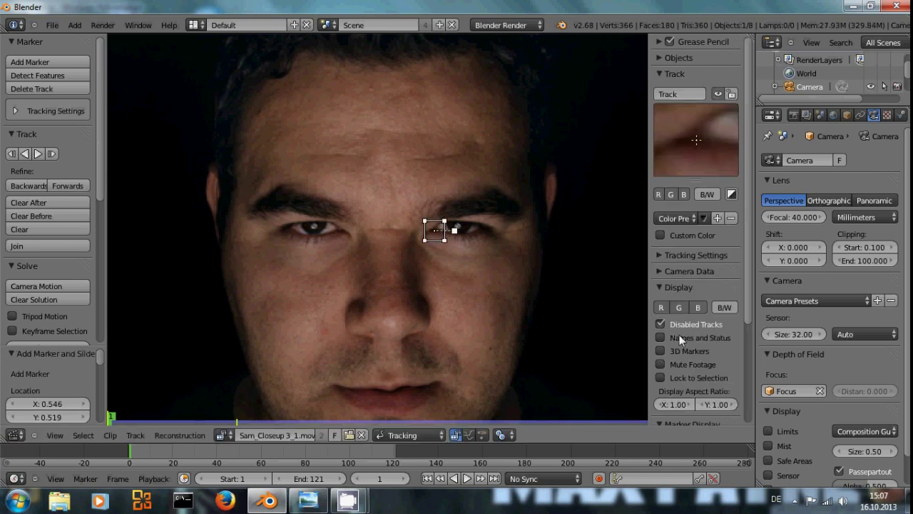
Show the marker's search area and fine-tune the marker's position on the inner eye corner
{"action": "scroll", "coordinate": [679, 339], "scroll_direction": "down", "scroll_amount": 3}
{"action": "left_click", "coordinate": [705, 364]}
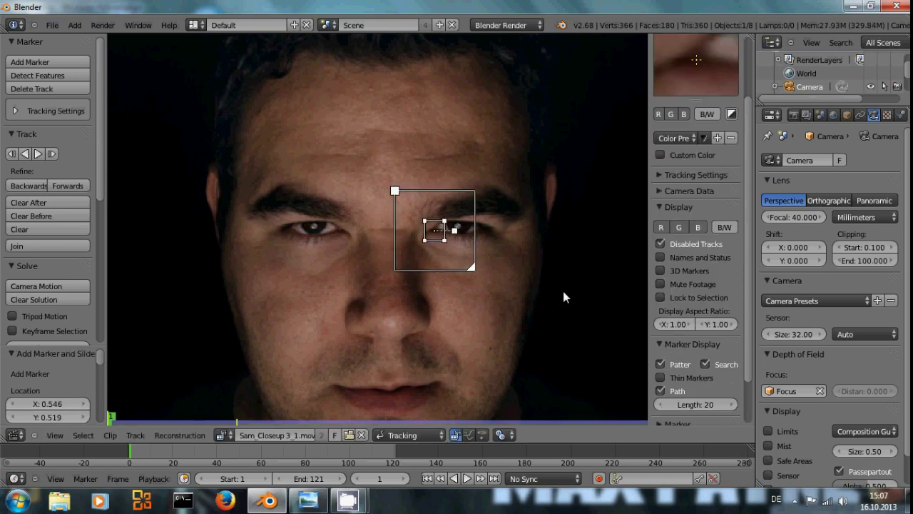
{"action": "scroll", "coordinate": [563, 296], "scroll_direction": "up", "scroll_amount": 1}
{"action": "scroll", "coordinate": [677, 207], "scroll_direction": "up", "scroll_amount": 4}
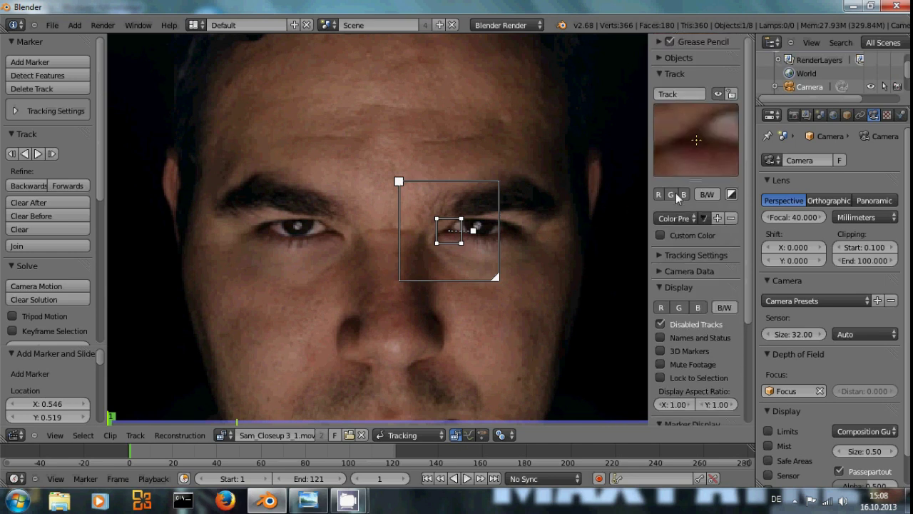
{"action": "left_click_drag", "start_coordinate": [693, 148], "coordinate": [719, 132]}
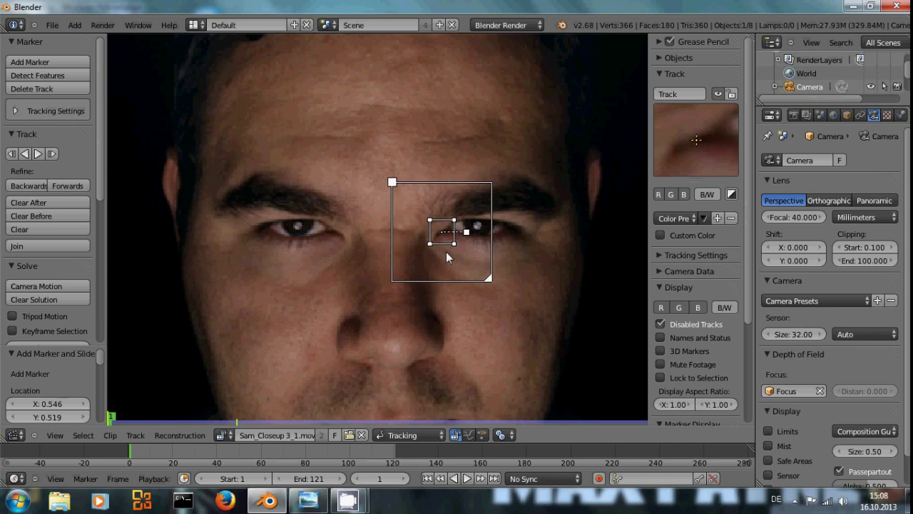
Nudge the marker on the inner eye corner and try to track it forward from frame 1
{"action": "scroll", "coordinate": [469, 247], "scroll_direction": "down", "scroll_amount": 2}
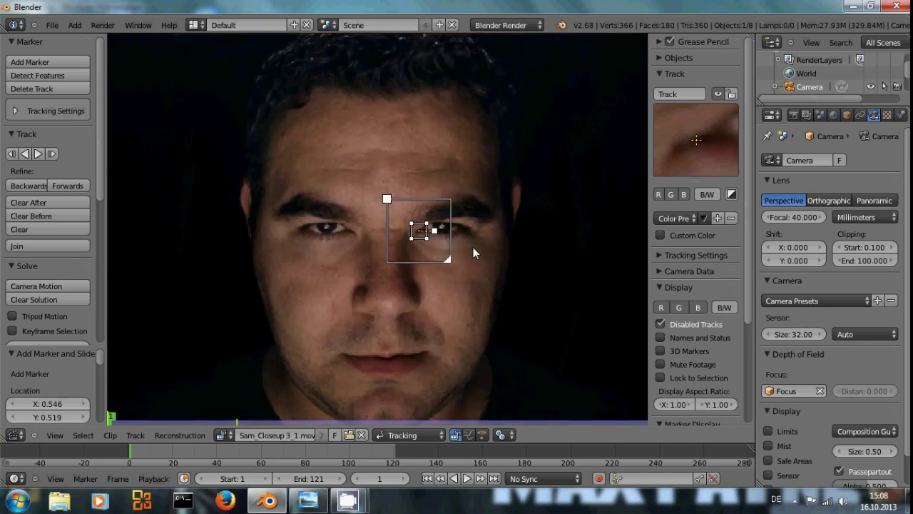
{"action": "mouse_move", "coordinate": [681, 157]}
{"action": "left_mouse_down"}
{"action": "mouse_move", "coordinate": [702, 151]}
{"action": "mouse_move", "coordinate": [685, 153]}
{"action": "left_mouse_up"}
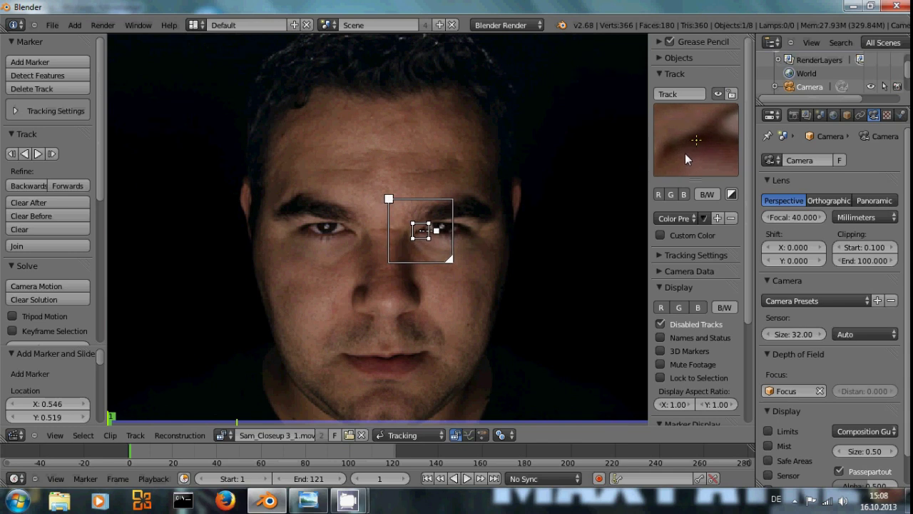
{"action": "scroll", "coordinate": [468, 271], "scroll_direction": "up", "scroll_amount": 1}
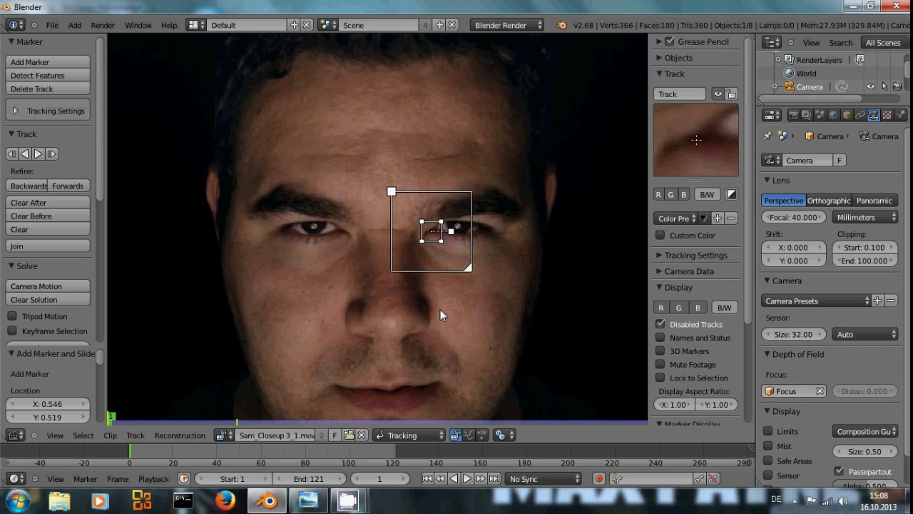
{"action": "key", "text": "ctrl+t"}
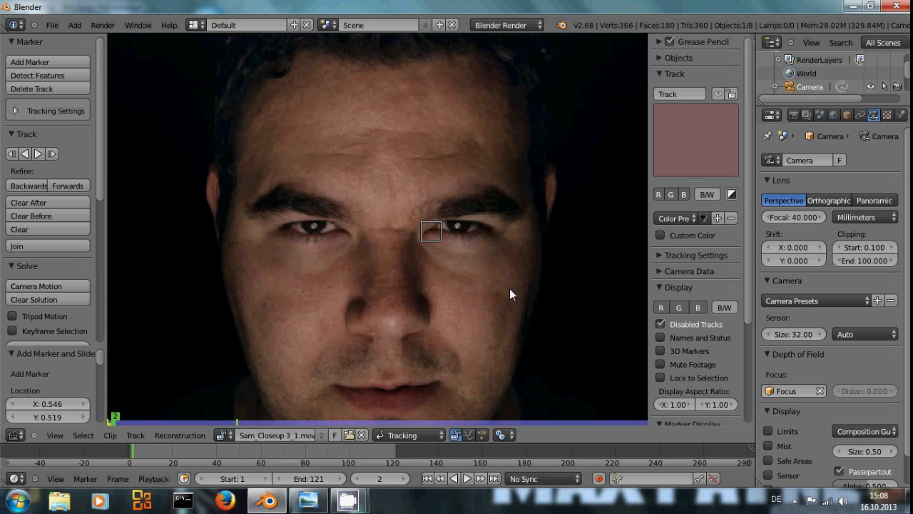
{"action": "key", "text": "ctrl+Up"}
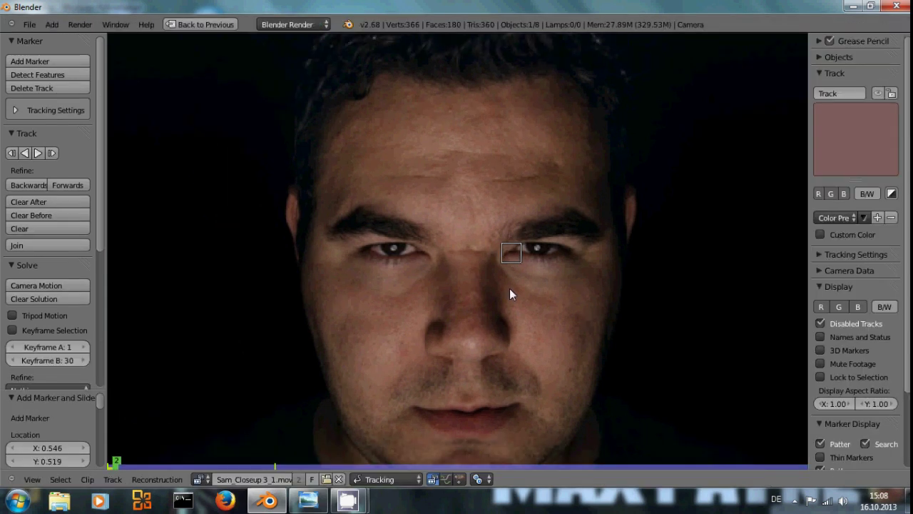
{"action": "key", "text": "ctrl+Up"}
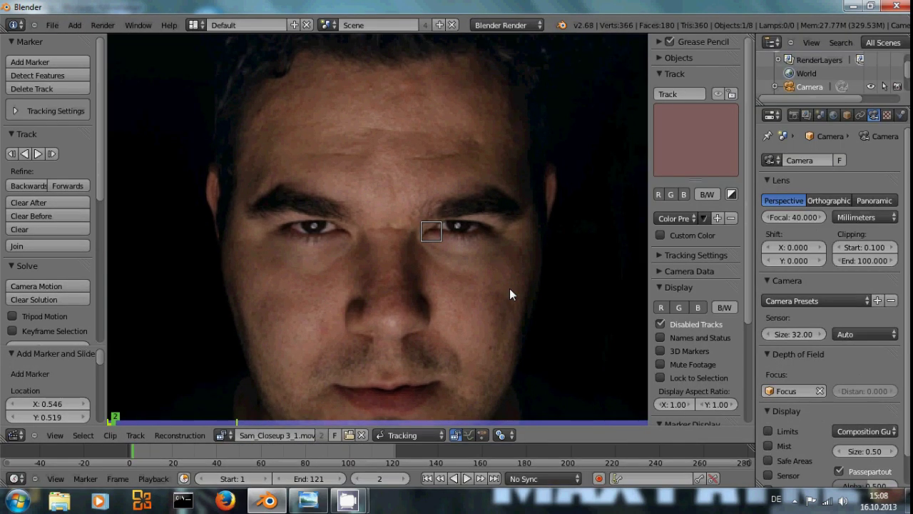
{"action": "key", "text": "Left"}
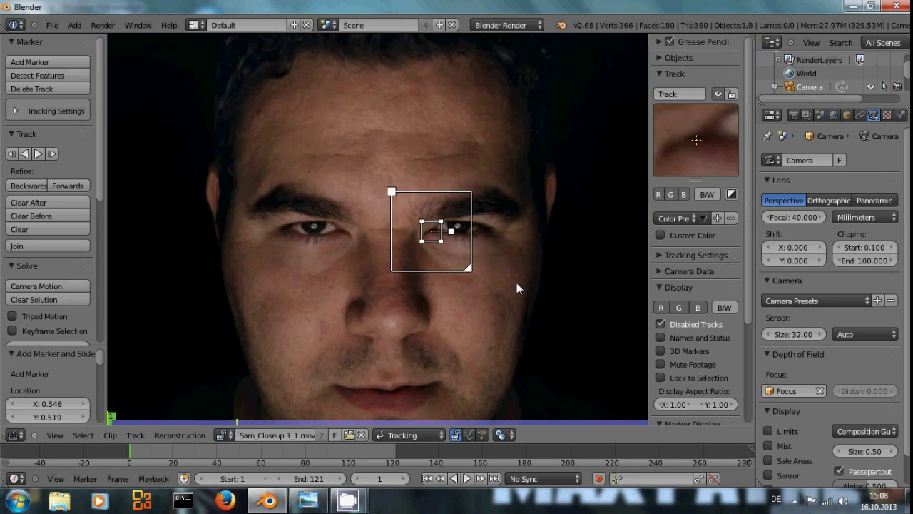
Enlarge the marker by a factor of 1.632 and shift it slightly around the inner eye corner on frame 1
{"action": "key", "text": "s"}
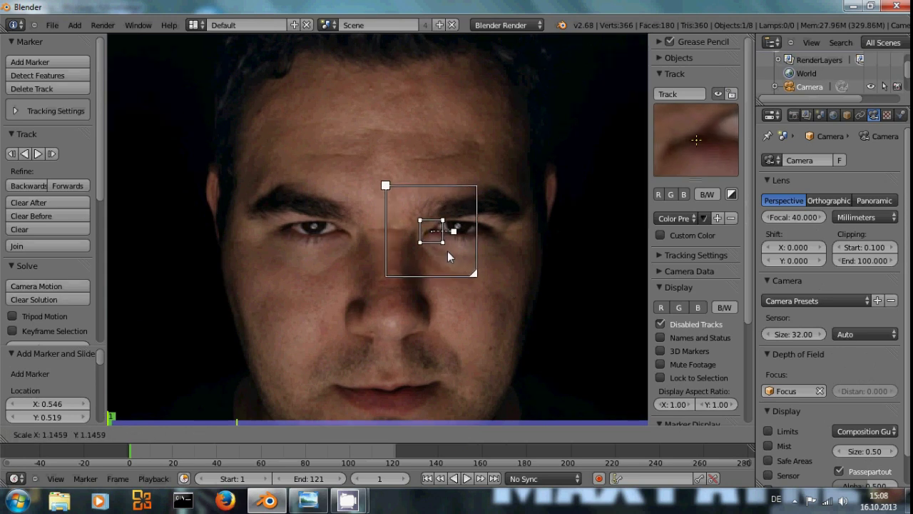
{"action": "left_click", "coordinate": [456, 261]}
{"action": "left_click_drag", "start_coordinate": [684, 150], "coordinate": [713, 135]}
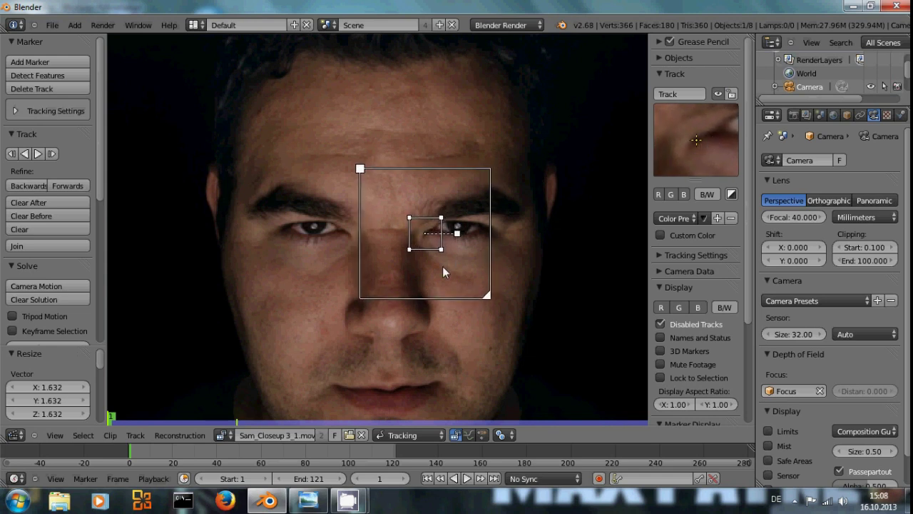
{"action": "key", "text": "alt+Right"}
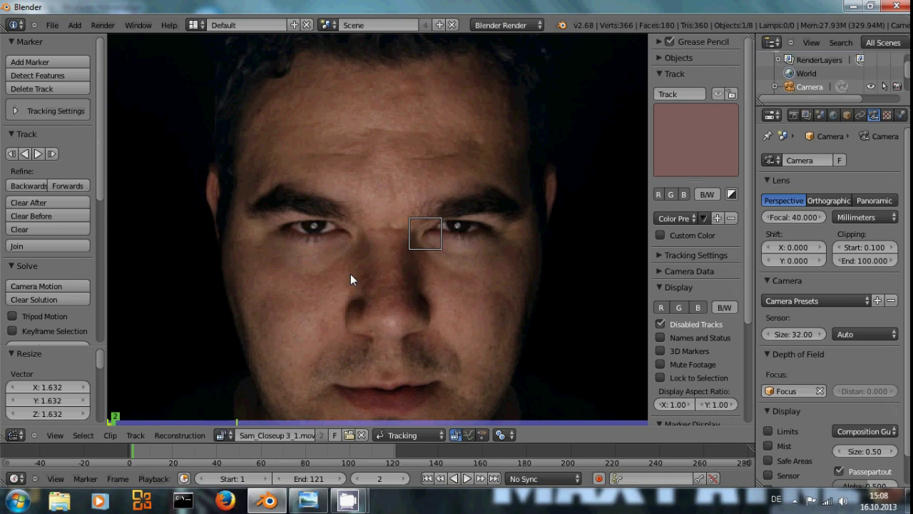
{"action": "key", "text": "alt+Left"}
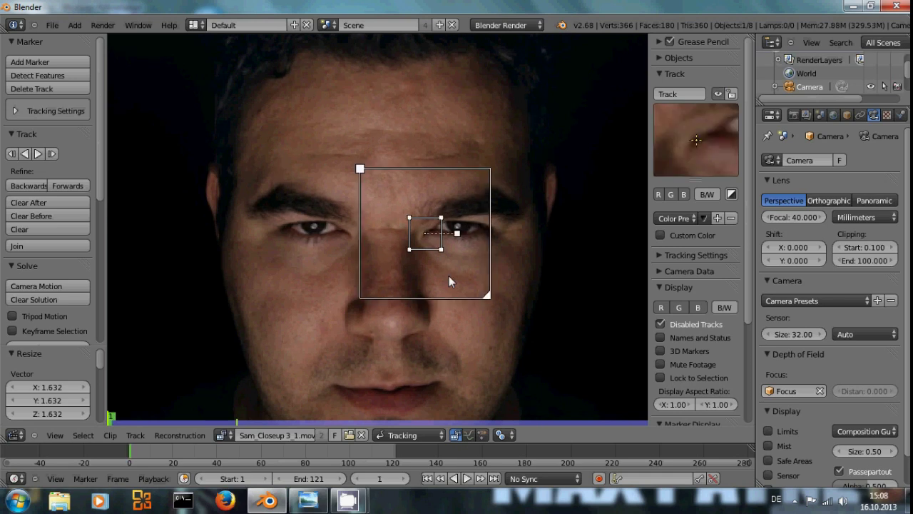
Set the track's pattern match to Previous frame and try tracking the eye-corner marker forward from frame 1
{"action": "left_click", "coordinate": [656, 254]}
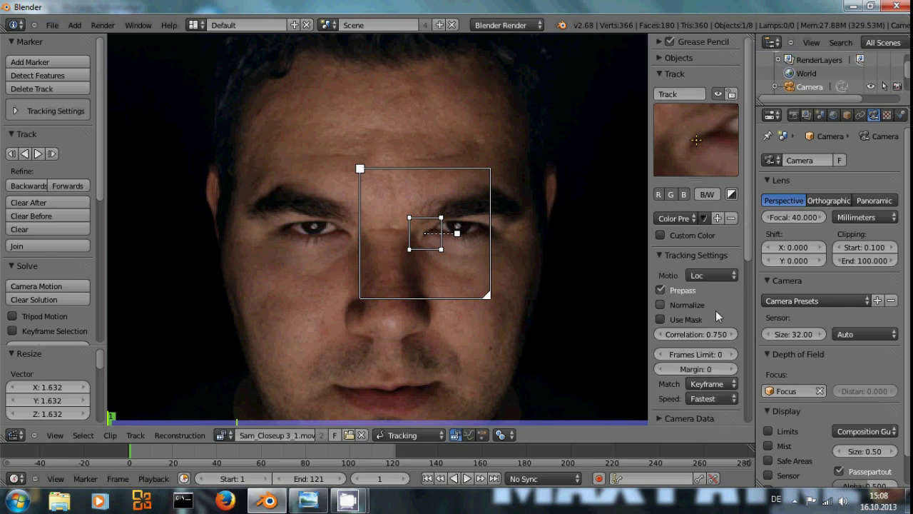
{"action": "scroll", "coordinate": [716, 310], "scroll_direction": "down", "scroll_amount": 3}
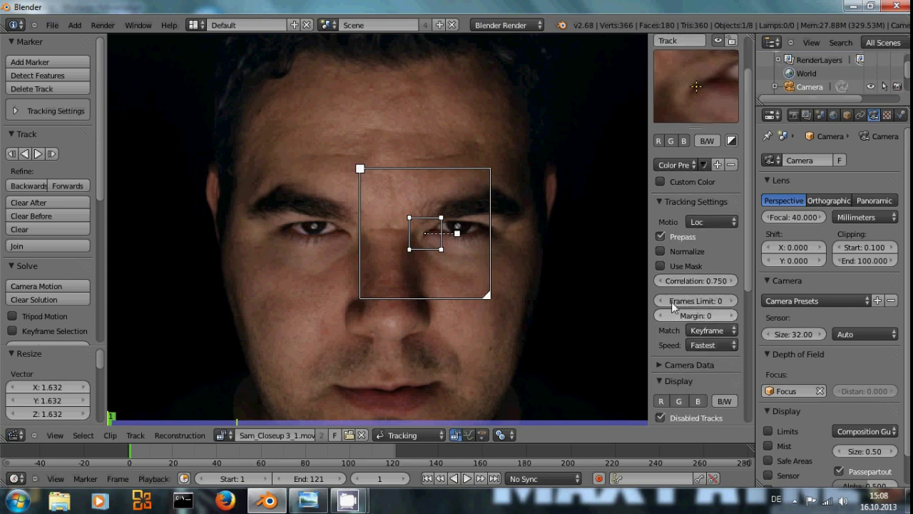
{"action": "left_click", "coordinate": [720, 330]}
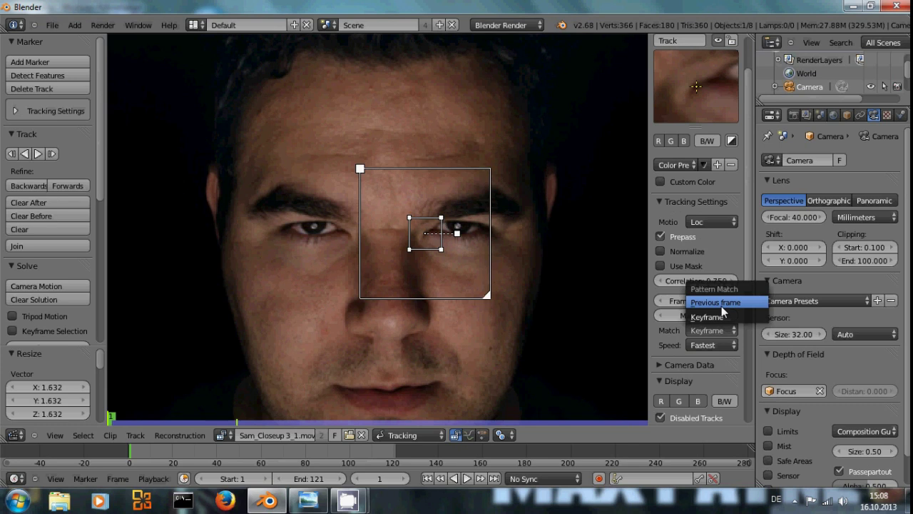
{"action": "left_click", "coordinate": [721, 304]}
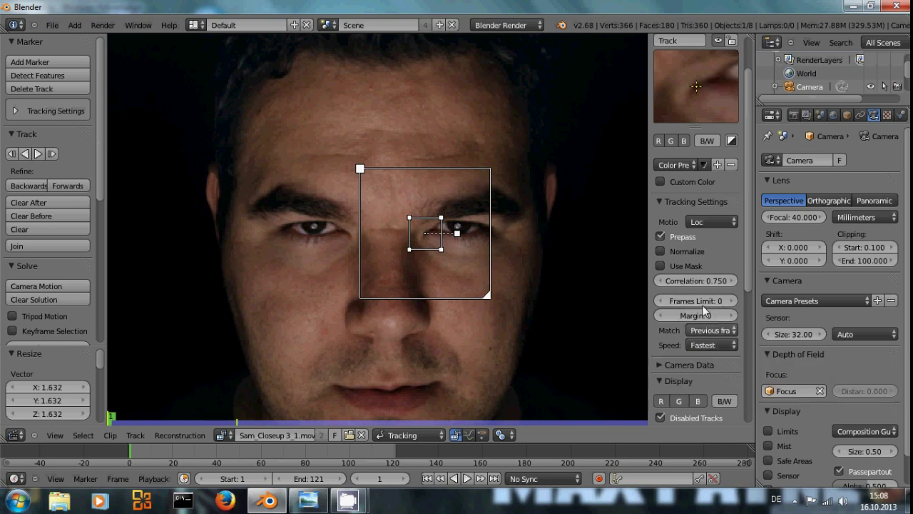
{"action": "left_click", "coordinate": [720, 335]}
{"action": "key", "text": "ctrl+t"}
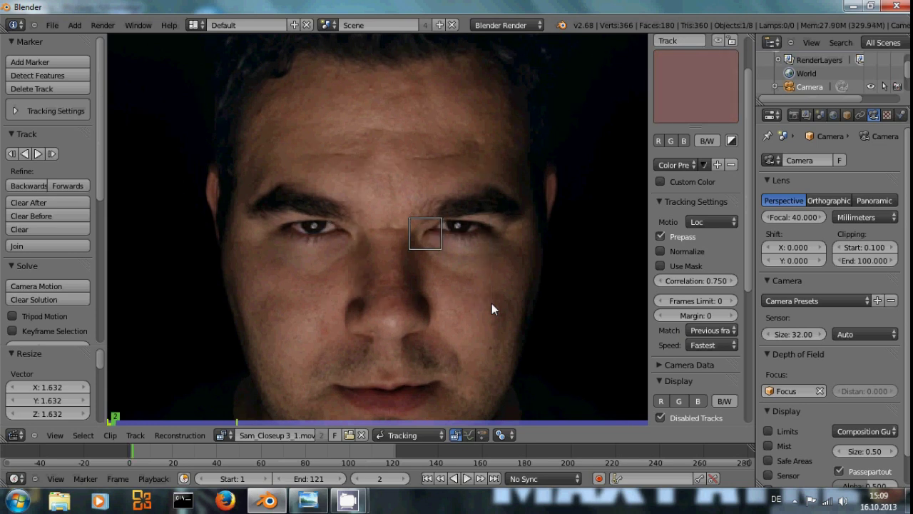
{"action": "key", "text": "Left"}
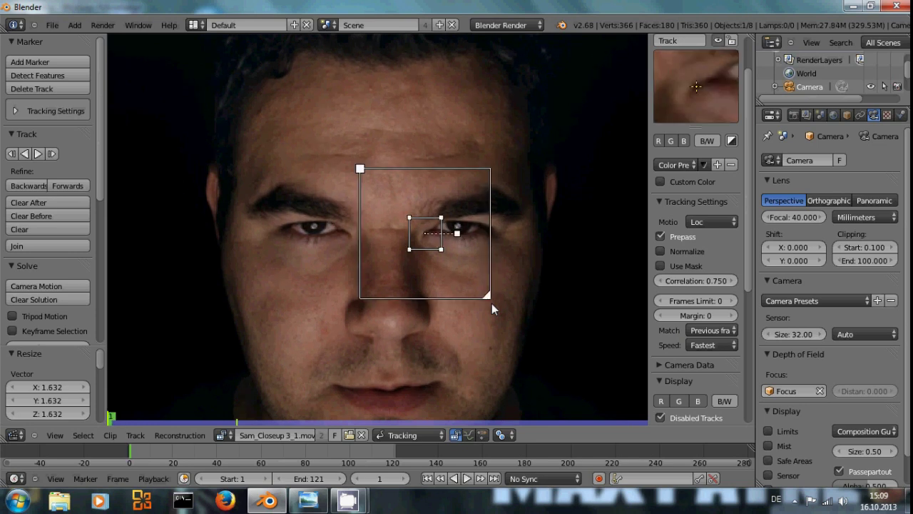
Move the marker onto the light reflection in the subject's left pupil and fine-tune its centre
{"action": "scroll", "coordinate": [459, 273], "scroll_direction": "up", "scroll_amount": 2}
{"action": "scroll", "coordinate": [477, 270], "scroll_direction": "down", "scroll_amount": 1}
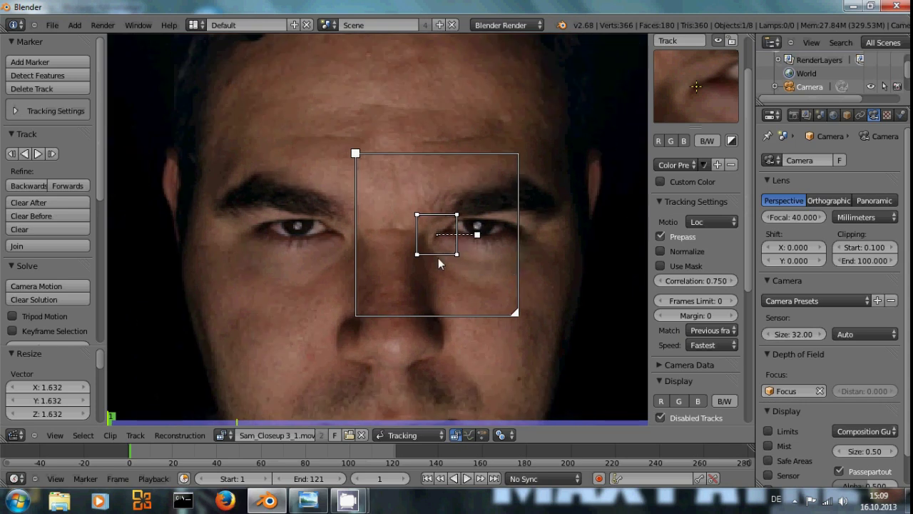
{"action": "key", "text": "g"}
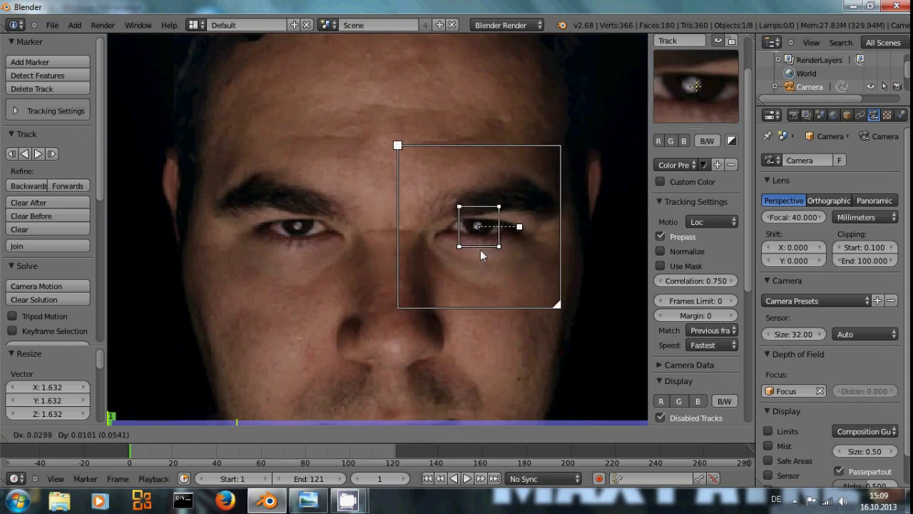
{"action": "left_click", "coordinate": [480, 251]}
{"action": "left_click_drag", "start_coordinate": [686, 114], "coordinate": [690, 110]}
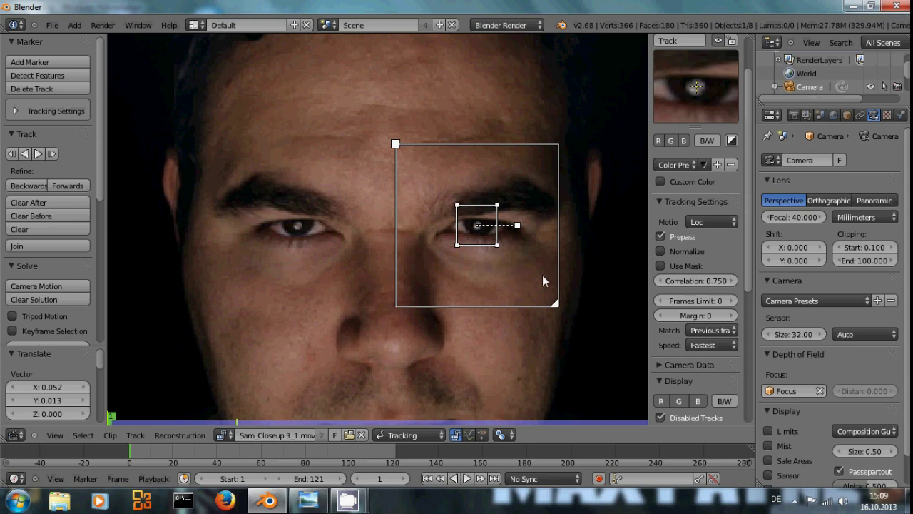
{"action": "key", "text": "ctrl+z"}
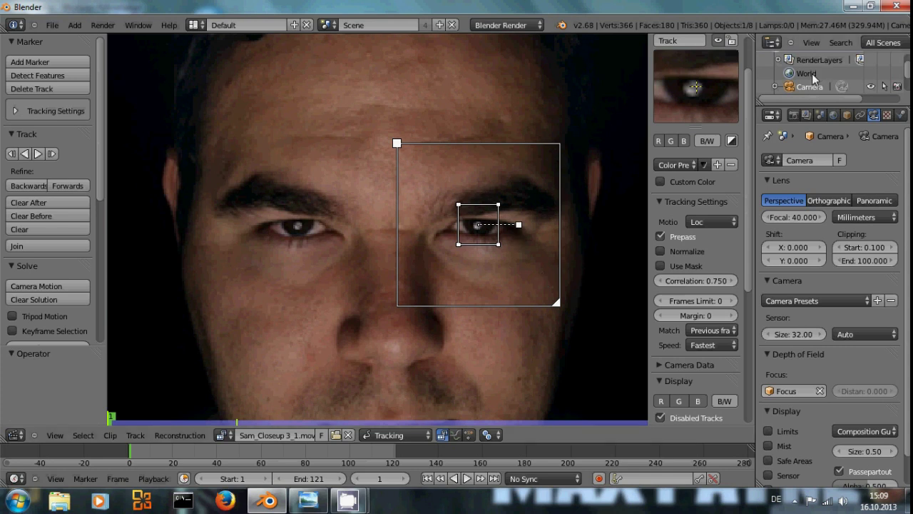
{"action": "left_click_drag", "start_coordinate": [725, 80], "coordinate": [728, 80]}
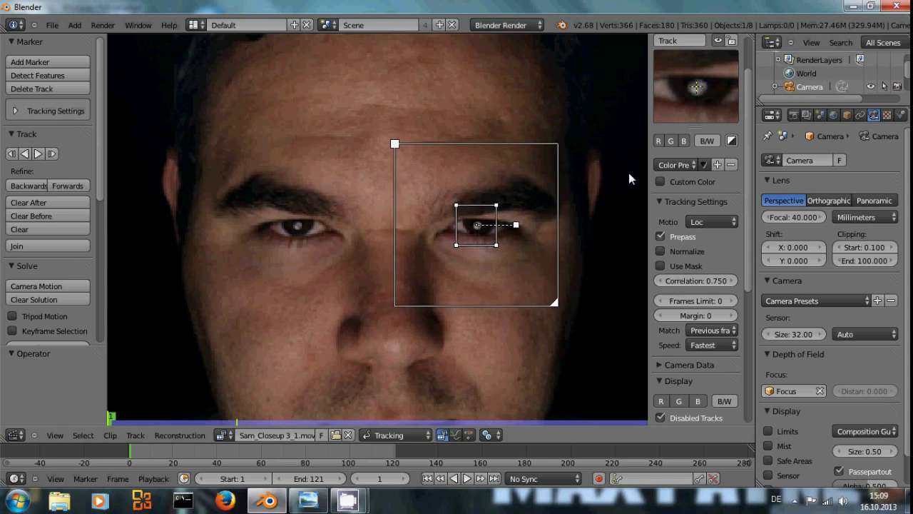
Track the pupil marker forward through frame 121 and go back to frame 1
{"action": "key", "text": "ctrl+t"}
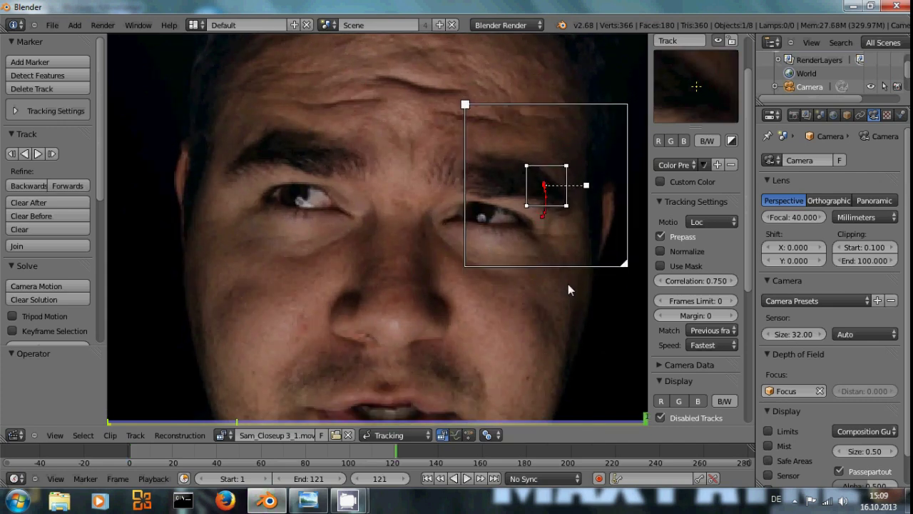
{"action": "key", "text": "Up"}
{"action": "key", "text": "Left"}
{"action": "key", "text": "Left"}
{"action": "key", "text": "Left"}
{"action": "key", "text": "Left"}
{"action": "key", "text": "Left"}
{"action": "key", "text": "Left"}
{"action": "key", "text": "Left"}
{"action": "key", "text": "Left"}
{"action": "key", "text": "Left"}
{"action": "key", "text": "Left"}
{"action": "key", "text": "Left"}
{"action": "key", "text": "Left"}
{"action": "key", "text": "Left"}
{"action": "key", "text": "Left"}
{"action": "key", "text": "Left"}
{"action": "key", "text": "Left"}
{"action": "key", "text": "Left"}
{"action": "key", "text": "Left"}
{"action": "key", "text": "Left"}
{"action": "key", "text": "Left"}
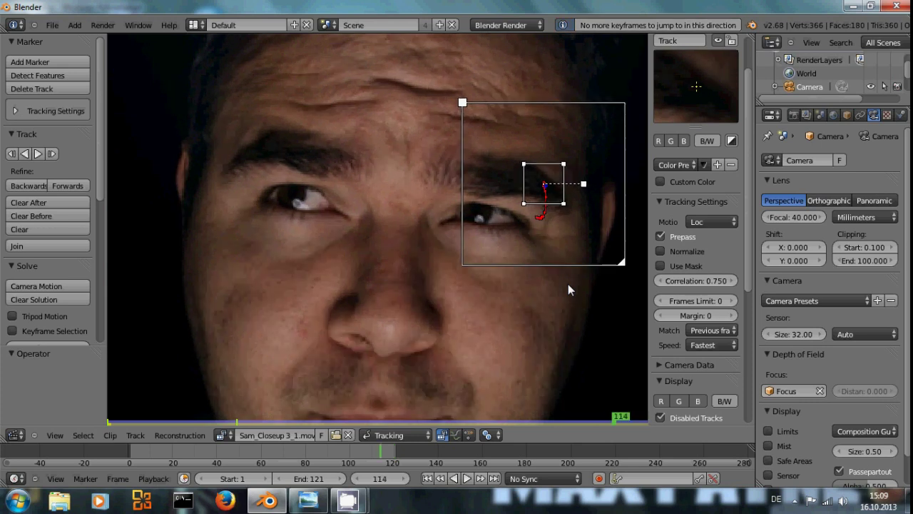
{"action": "key", "text": "shift+Left"}
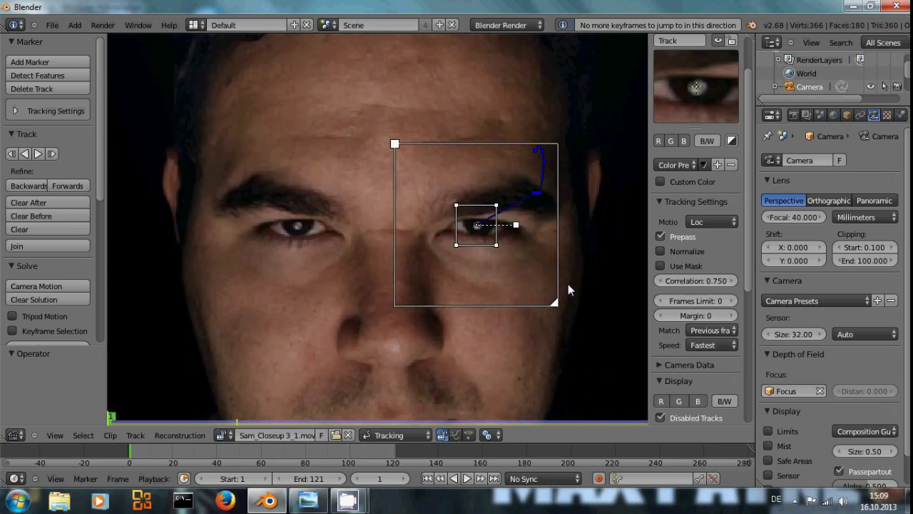
Step through the first frames to check how well the marker follows the pupil, ending on frame 1
{"action": "key", "text": "Right"}
{"action": "key", "text": "Right"}
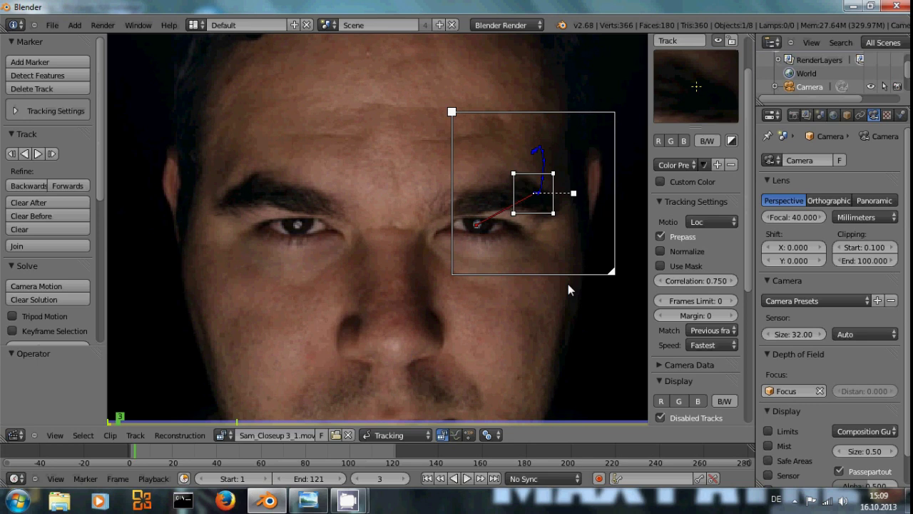
{"action": "key", "text": "Left"}
{"action": "key", "text": "Left"}
{"action": "key", "text": "Left"}
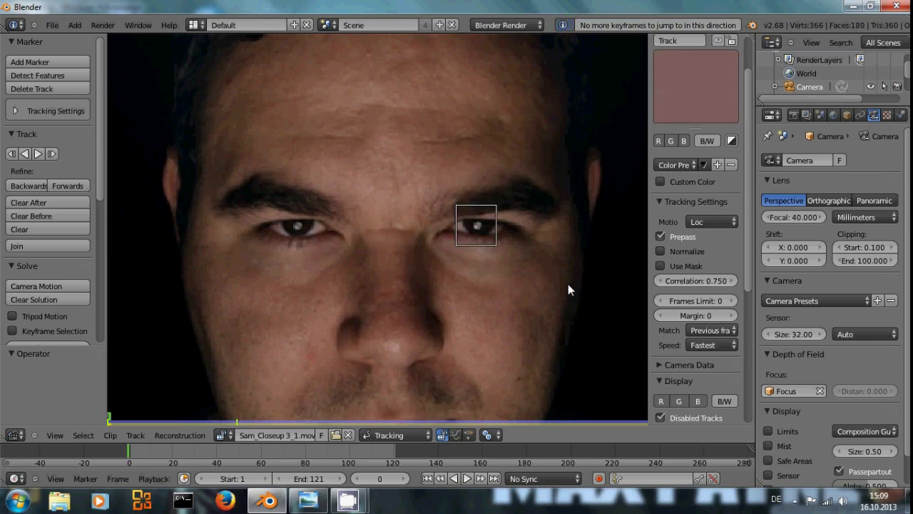
{"action": "key", "text": "Right"}
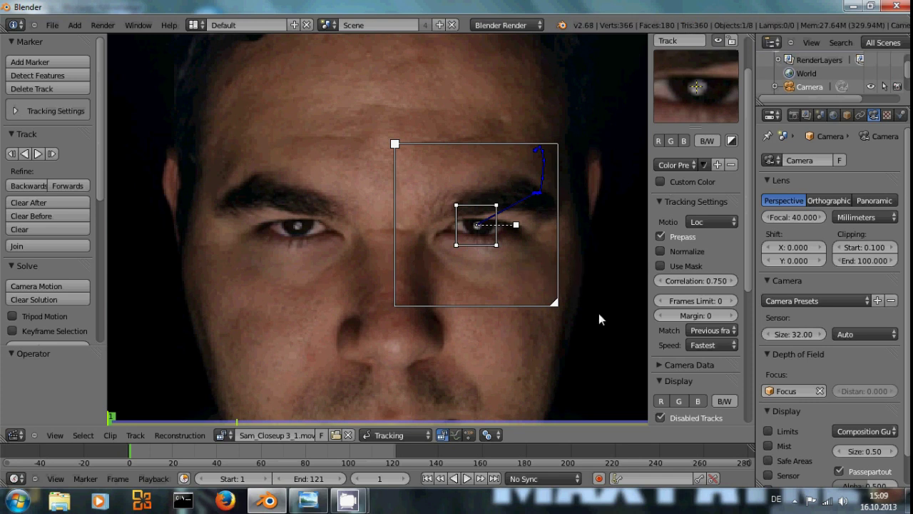
Scale the marker by 0.382 around the pupil reflection, adjust its centre and try tracking it forward from frame 1
{"action": "key", "text": "s"}
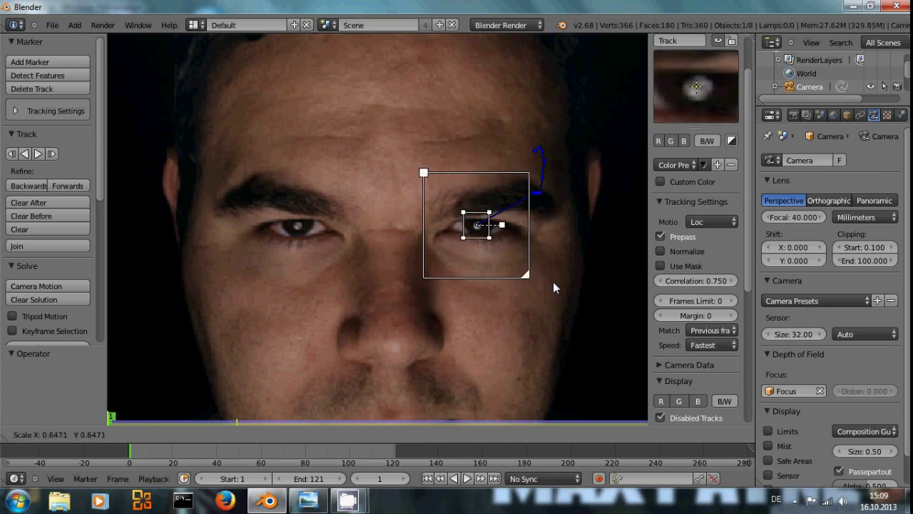
{"action": "left_click", "coordinate": [517, 266]}
{"action": "left_click_drag", "start_coordinate": [685, 104], "coordinate": [686, 109]}
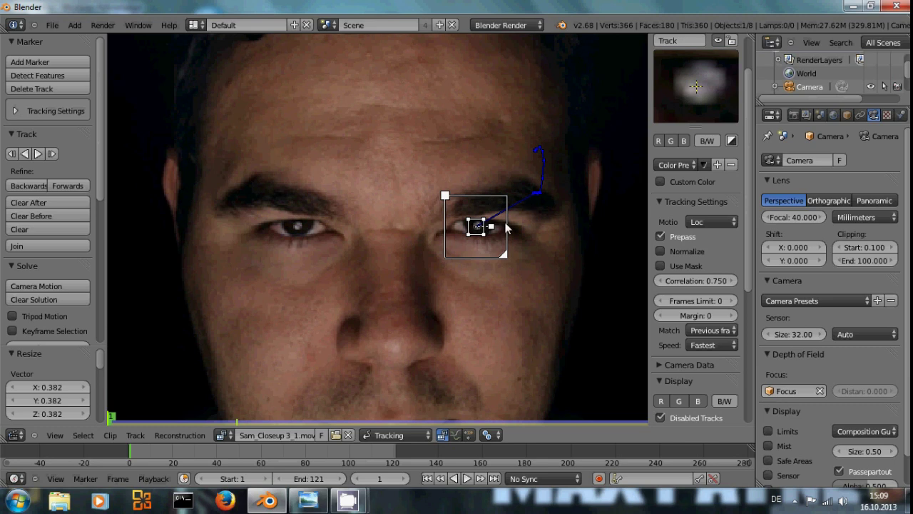
{"action": "key", "text": "ctrl+t"}
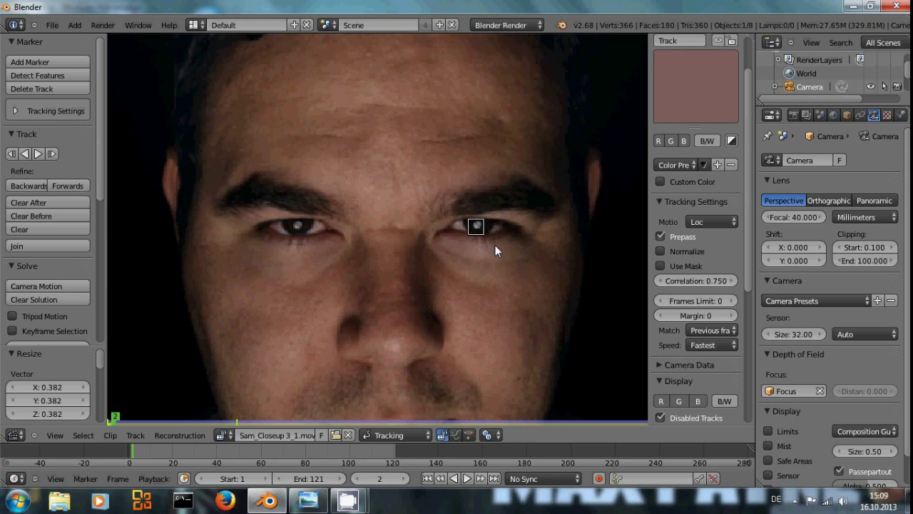
{"action": "key", "text": "Left"}
Re-centre the marker on the pupil reflection at frame 2, track it forward and return to the path start
{"action": "key", "text": "Right"}
{"action": "key", "text": "g"}
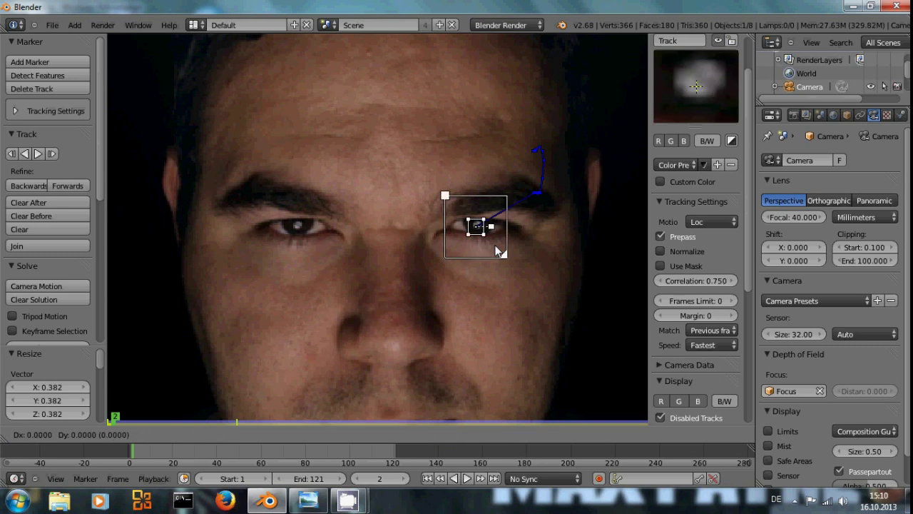
{"action": "left_click", "coordinate": [500, 250]}
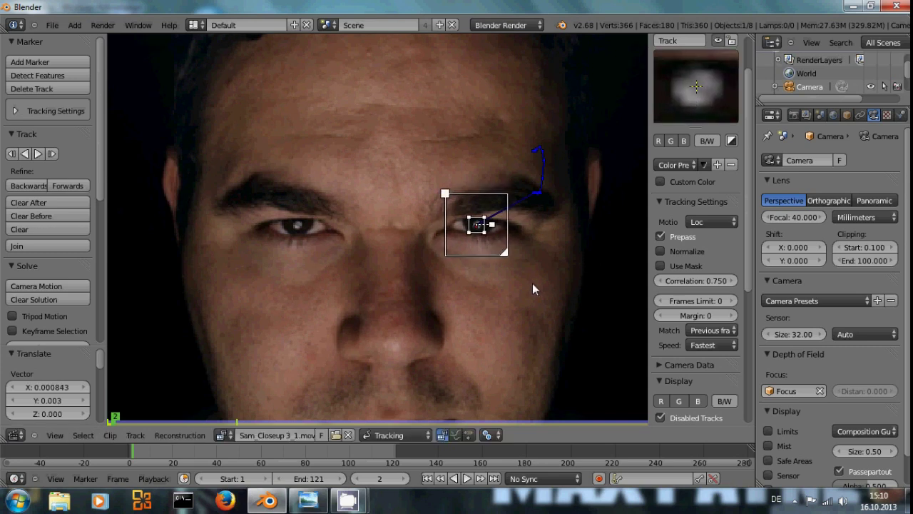
{"action": "key", "text": "Up"}
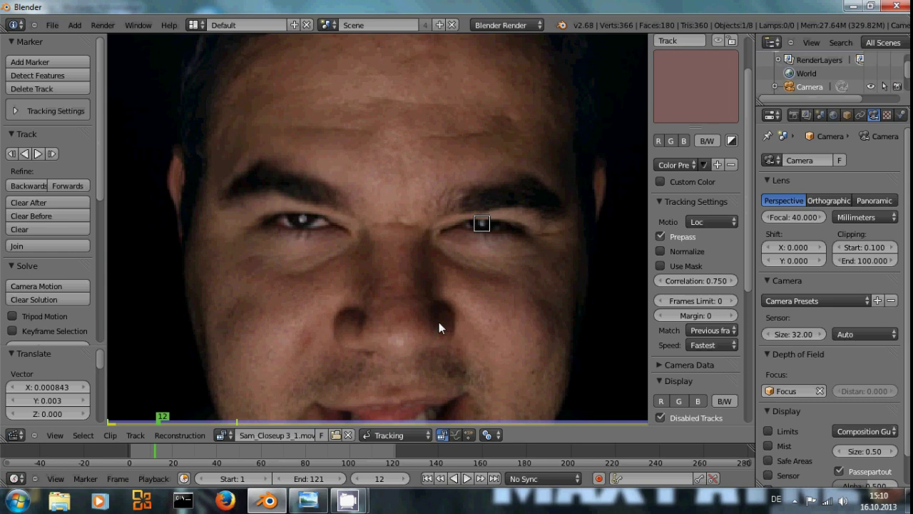
{"action": "key", "text": "ctrl+shift+Left"}
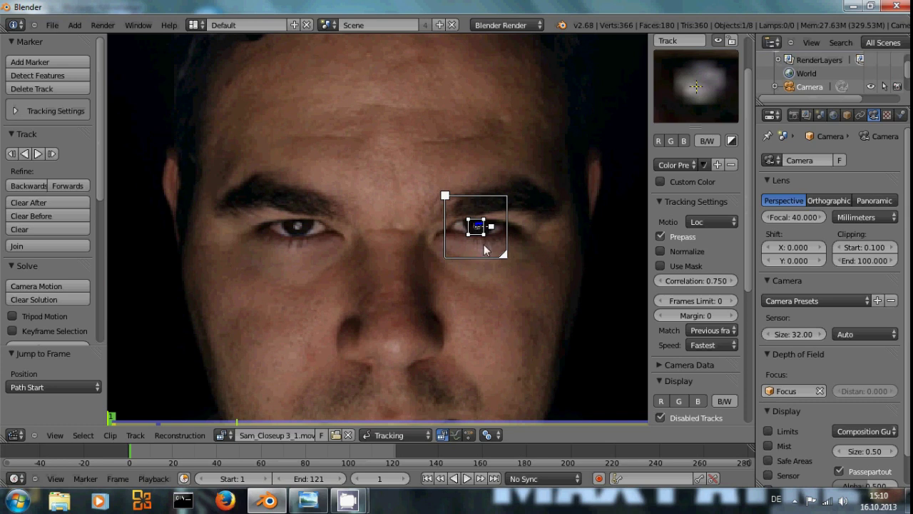
Scale the marker by about 1.446, move it to the inner corner of the eye and try tracking it forward from frame 1
{"action": "key", "text": "s"}
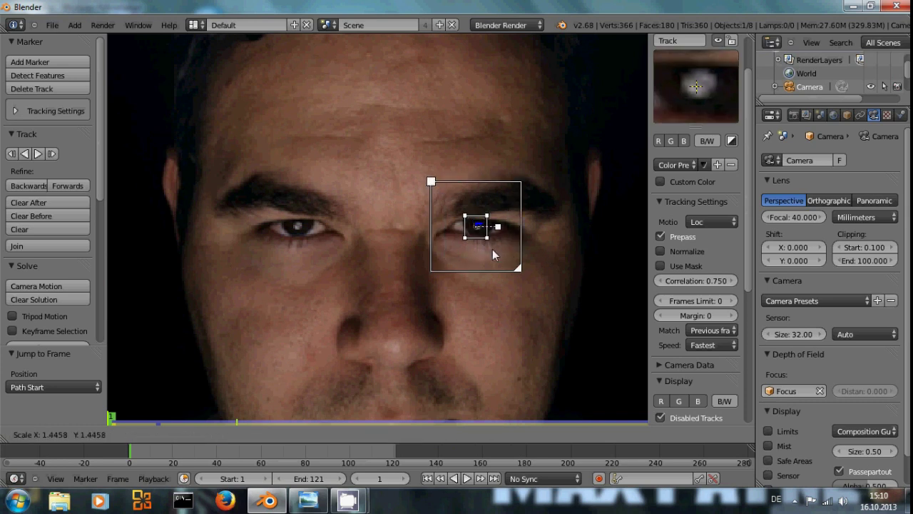
{"action": "left_click", "coordinate": [489, 232]}
{"action": "key", "text": "g"}
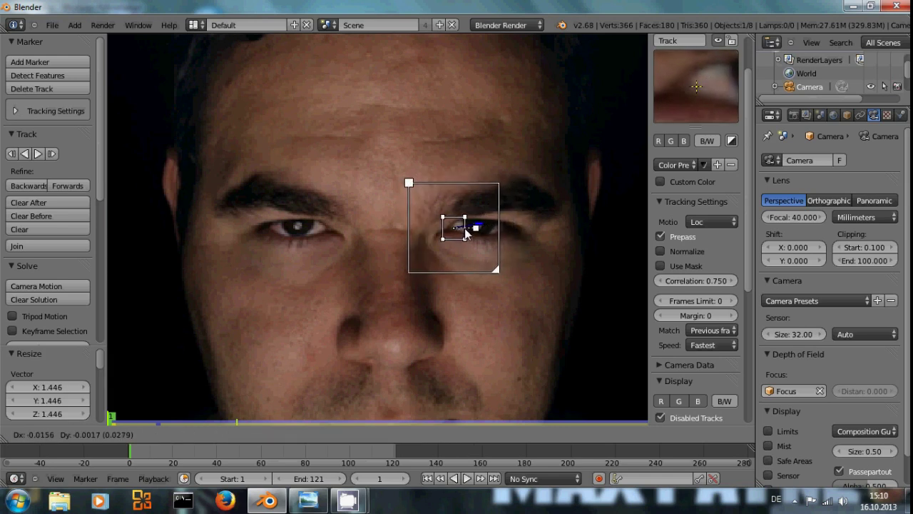
{"action": "left_click", "coordinate": [467, 233]}
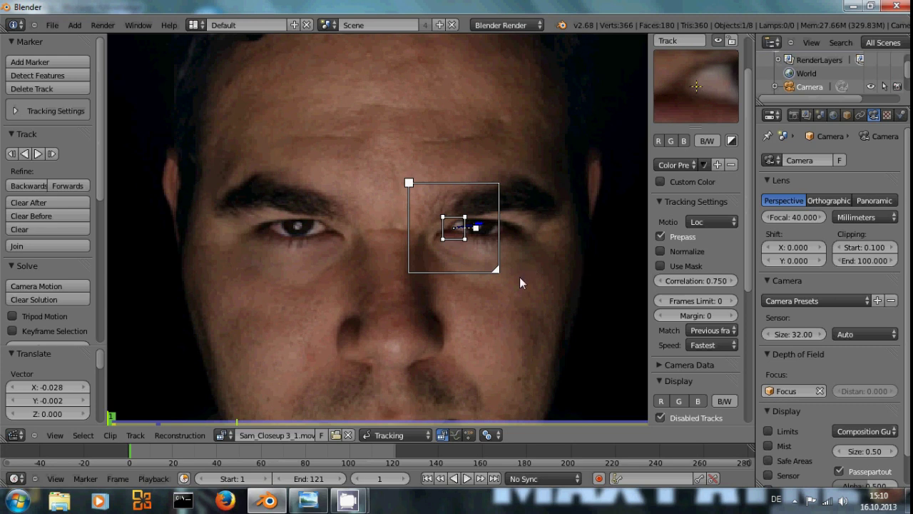
{"action": "key", "text": "ctrl+Right"}
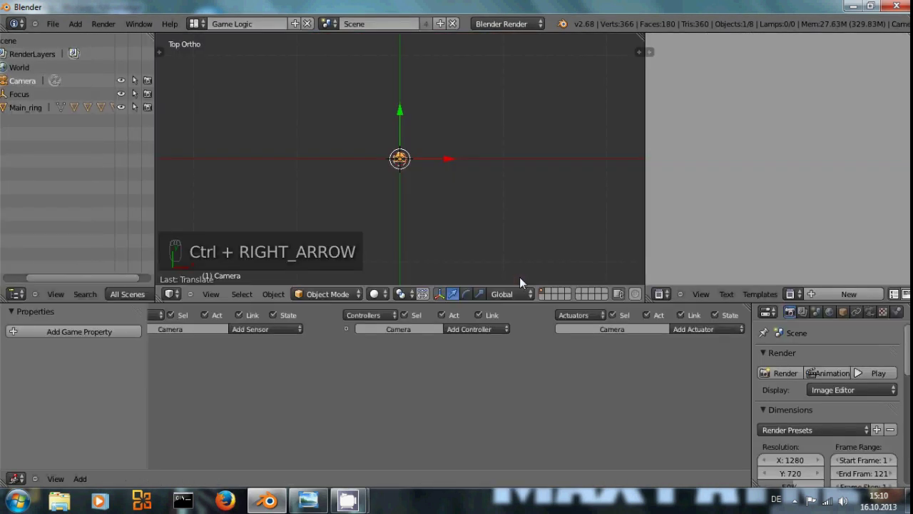
{"action": "key", "text": "ctrl+Left"}
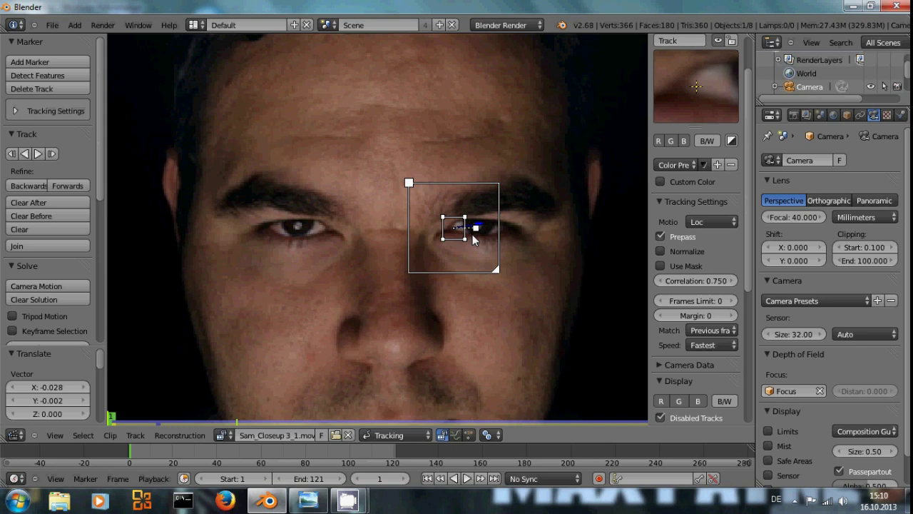
{"action": "key", "text": "ctrl+t"}
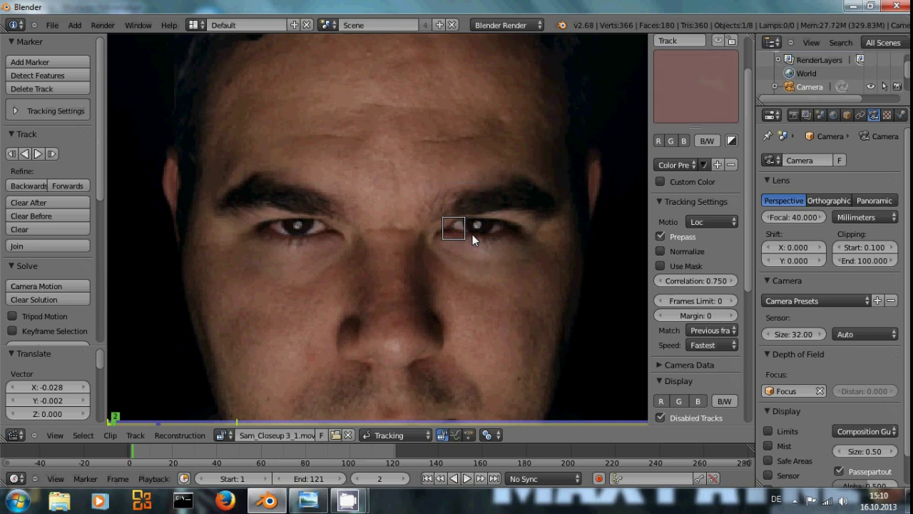
{"action": "key", "text": "Left"}
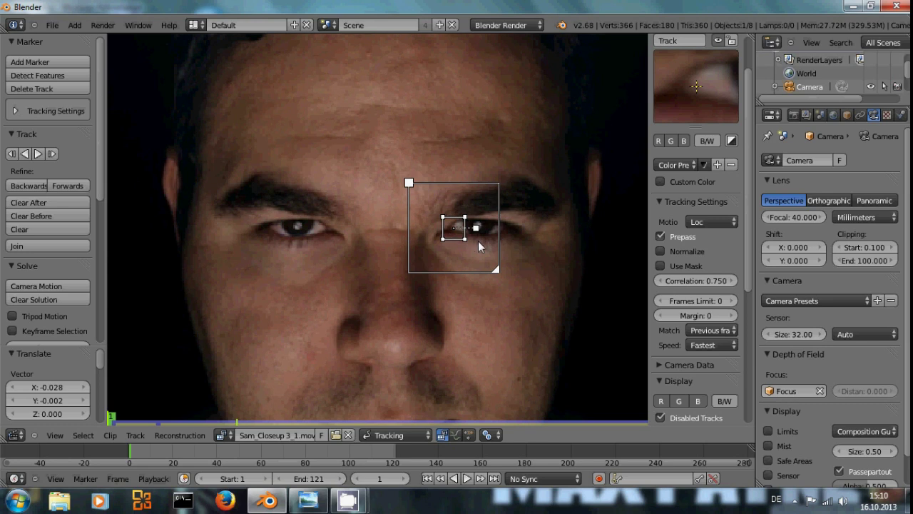
Scale the marker by about 1.384, shift it toward the nose beside the inner eye corner and try tracking it from frame 1
{"action": "key", "text": "s"}
{"action": "left_click", "coordinate": [485, 251]}
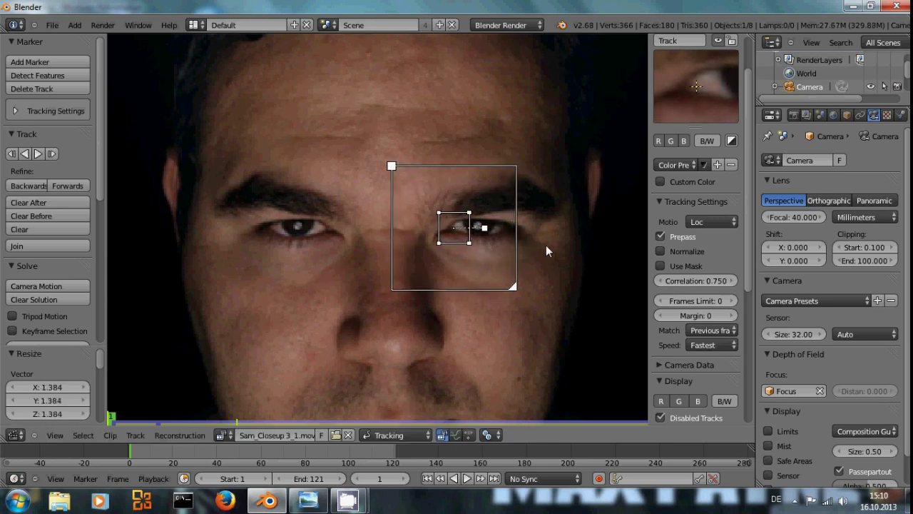
{"action": "mouse_move", "coordinate": [684, 101]}
{"action": "left_mouse_down"}
{"action": "mouse_move", "coordinate": [694, 105]}
{"action": "mouse_move", "coordinate": [708, 91]}
{"action": "mouse_move", "coordinate": [667, 97]}
{"action": "mouse_move", "coordinate": [694, 109]}
{"action": "mouse_move", "coordinate": [710, 87]}
{"action": "mouse_move", "coordinate": [724, 87]}
{"action": "mouse_move", "coordinate": [691, 113]}
{"action": "mouse_move", "coordinate": [710, 85]}
{"action": "left_mouse_up"}
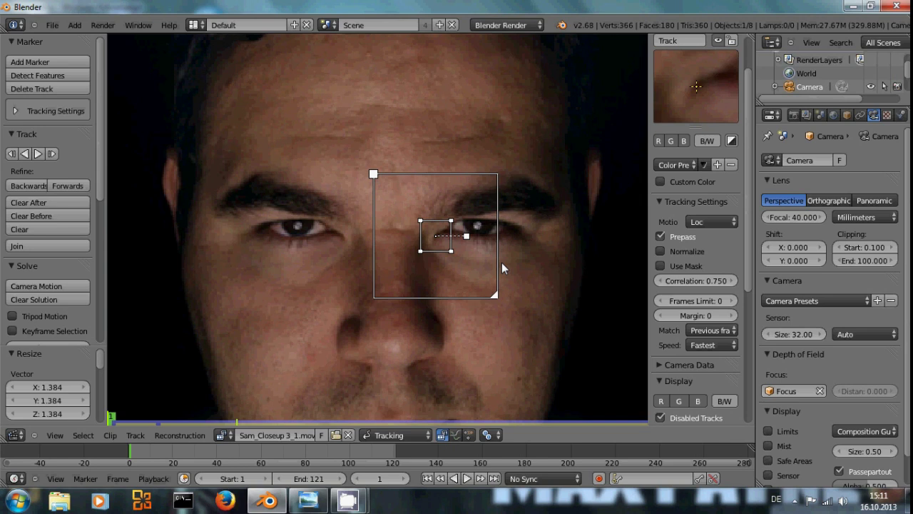
{"action": "key", "text": "ctrl+Right"}
{"action": "key", "text": "ctrl+Left"}
{"action": "key", "text": "ctrl+t"}
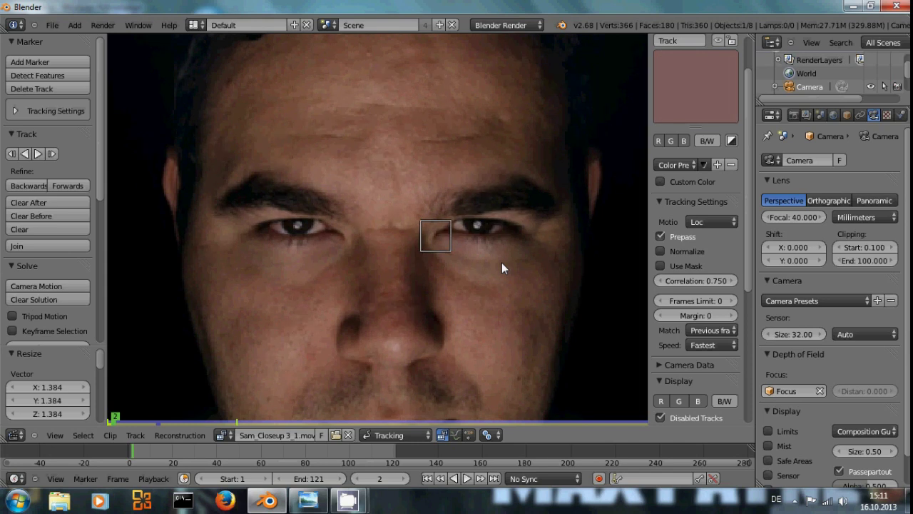
{"action": "key", "text": "Left"}
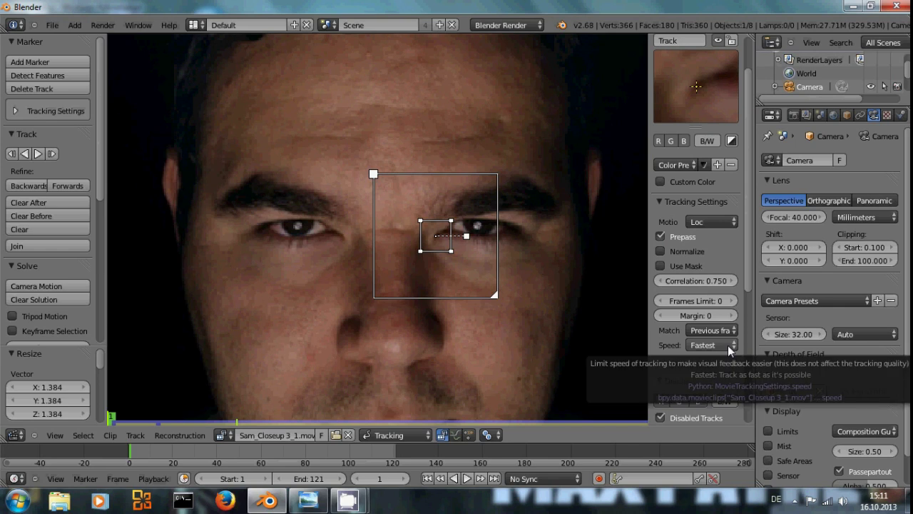
Turn off Prepass for the track, try advancing the marker from frame 1 and go back to frame 1
{"action": "left_click", "coordinate": [661, 237]}
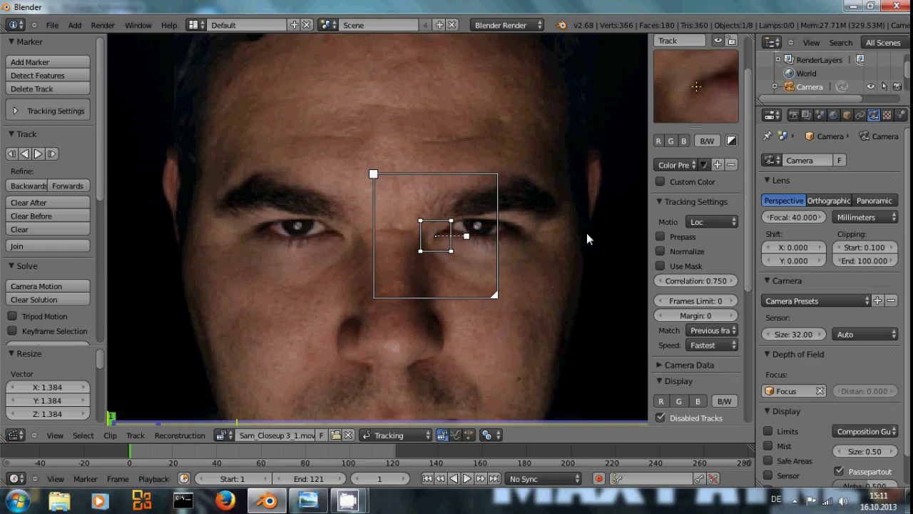
{"action": "key", "text": "Right"}
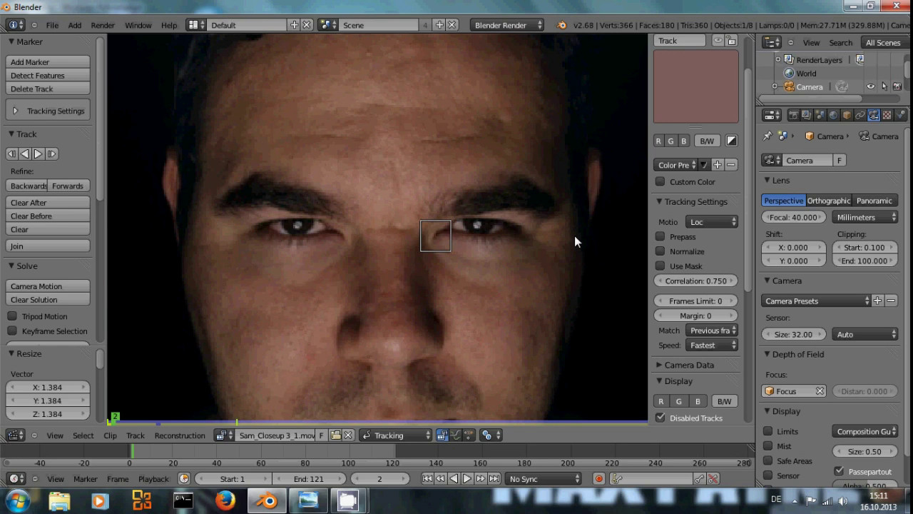
{"action": "key", "text": "Left"}
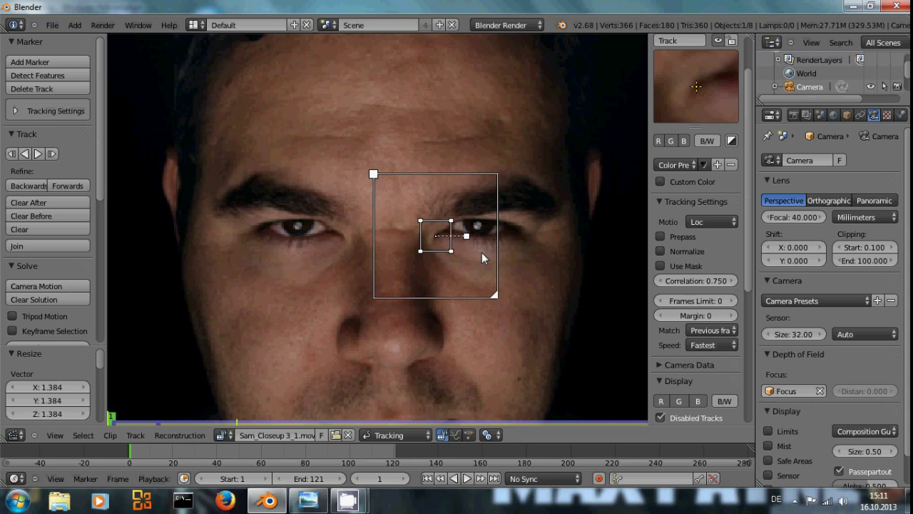
Move the marker back onto the pupil reflection at frame 1, track it forward and compare frames 12 and 13
{"action": "mouse_move", "coordinate": [449, 243]}
{"action": "left_mouse_down"}
{"action": "mouse_move", "coordinate": [464, 229]}
{"action": "mouse_move", "coordinate": [511, 232]}
{"action": "mouse_move", "coordinate": [544, 259]}
{"action": "mouse_move", "coordinate": [533, 240]}
{"action": "mouse_move", "coordinate": [490, 235]}
{"action": "left_mouse_up"}
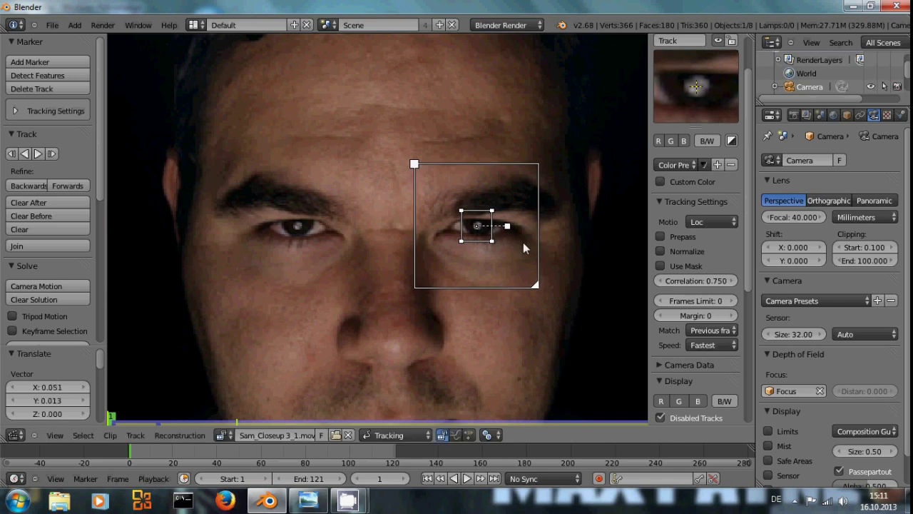
{"action": "key", "text": "ctrl+t"}
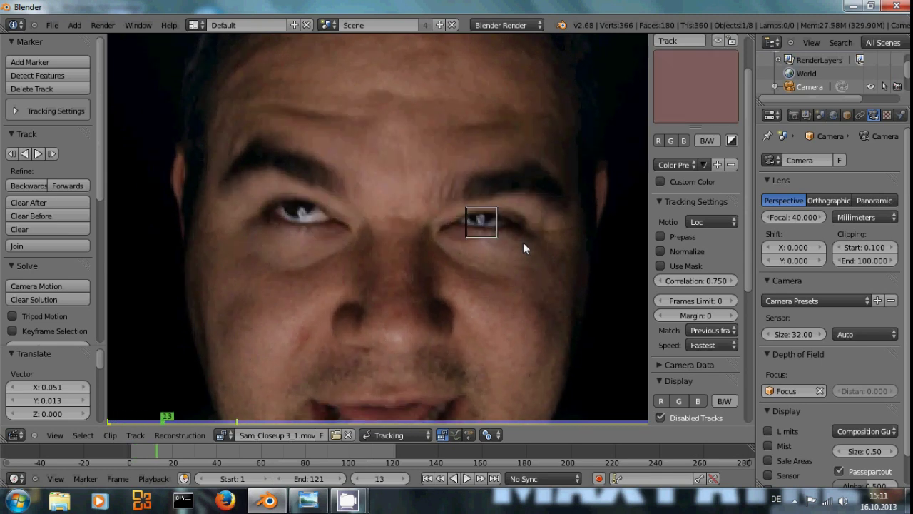
{"action": "key", "text": "Left"}
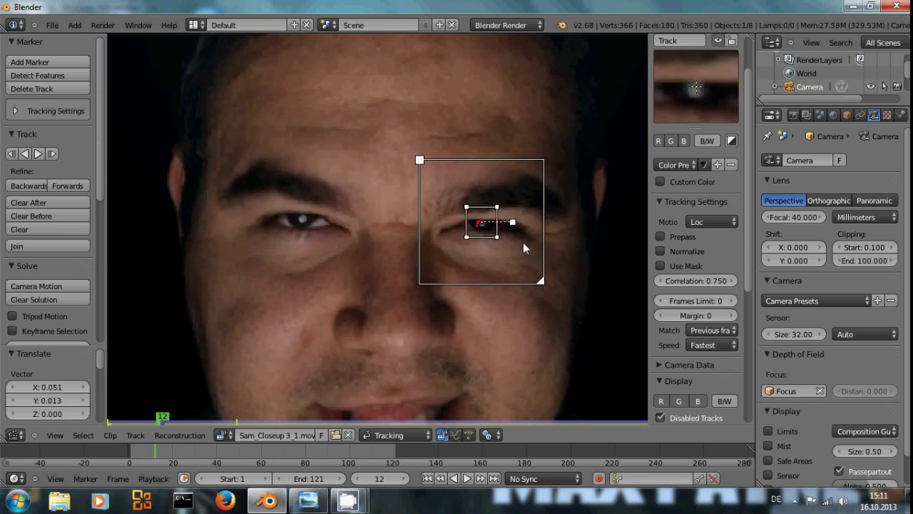
{"action": "key", "text": "Right"}
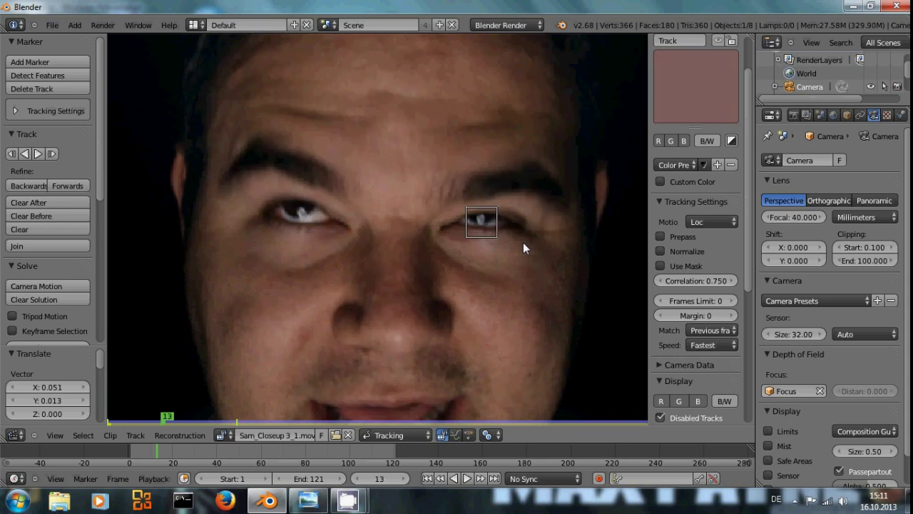
Re-centre the marker manually on the pupil at frames 13 and 14
{"action": "right_click", "coordinate": [510, 238]}
{"action": "key", "text": "g"}
{"action": "left_click", "coordinate": [511, 241]}
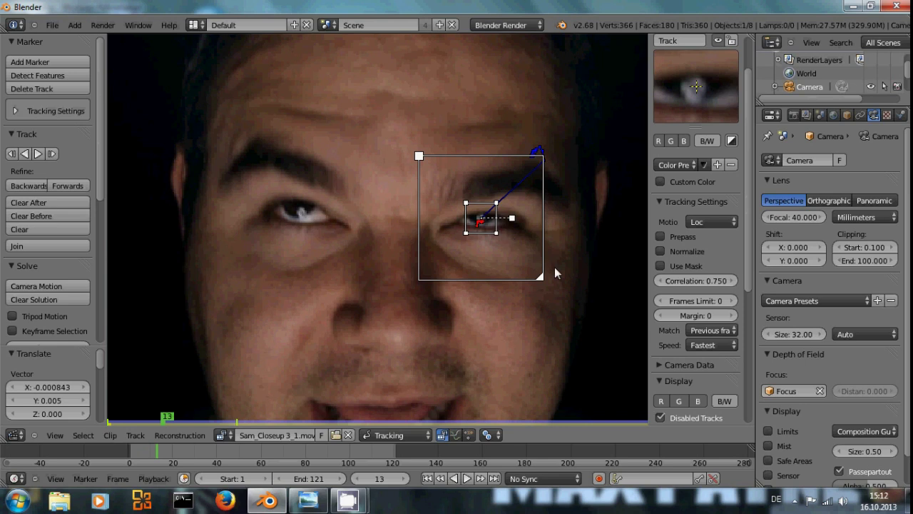
{"action": "key", "text": "Right"}
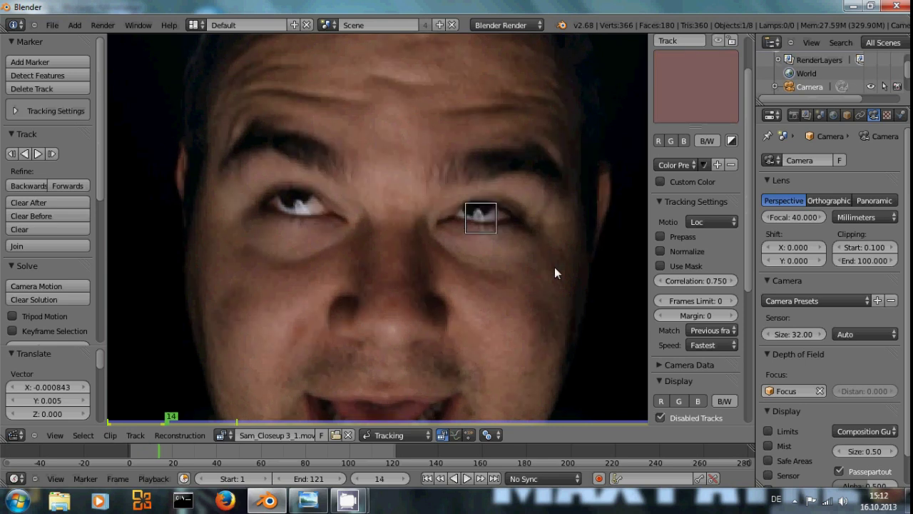
{"action": "key", "text": "g"}
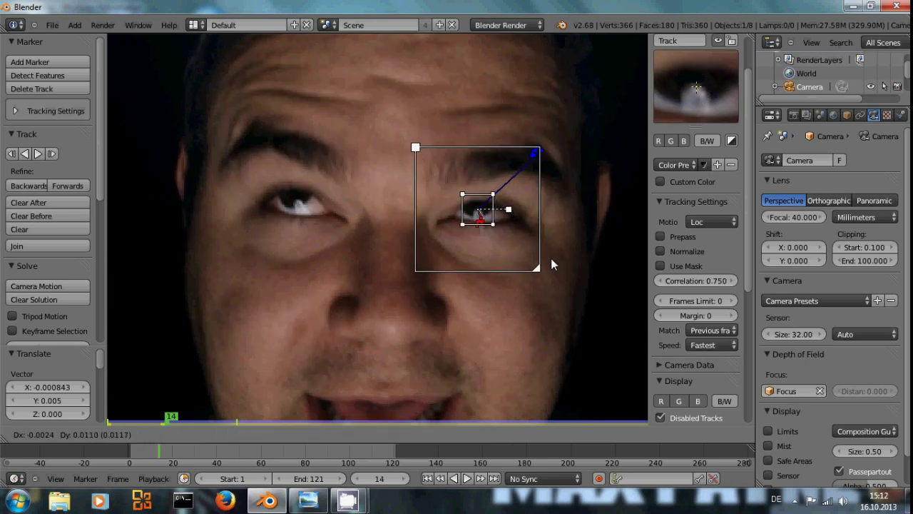
{"action": "left_click", "coordinate": [551, 259]}
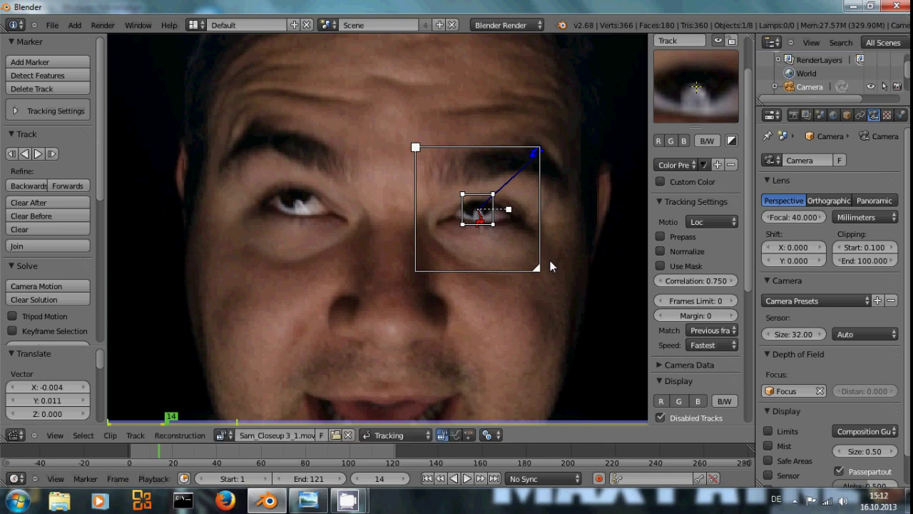
Return to frame 1, move the marker to the inner eye corner, scale it by about 1.137 and try tracking it forward
{"action": "key", "text": "shift+Left"}
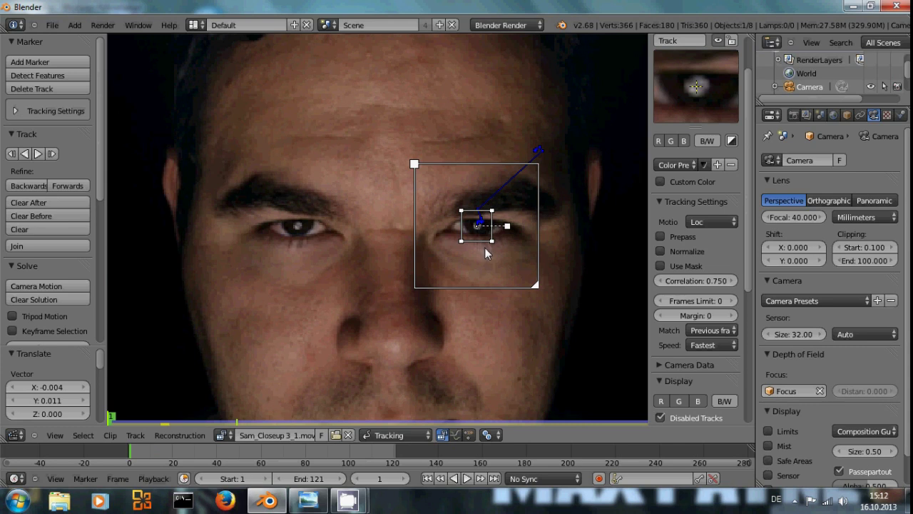
{"action": "key", "text": "g"}
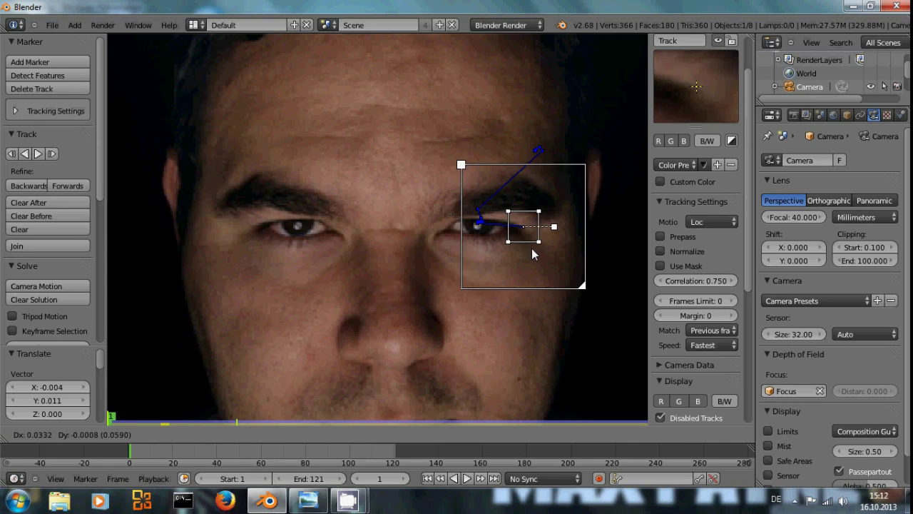
{"action": "left_click", "coordinate": [447, 257]}
{"action": "key", "text": "s"}
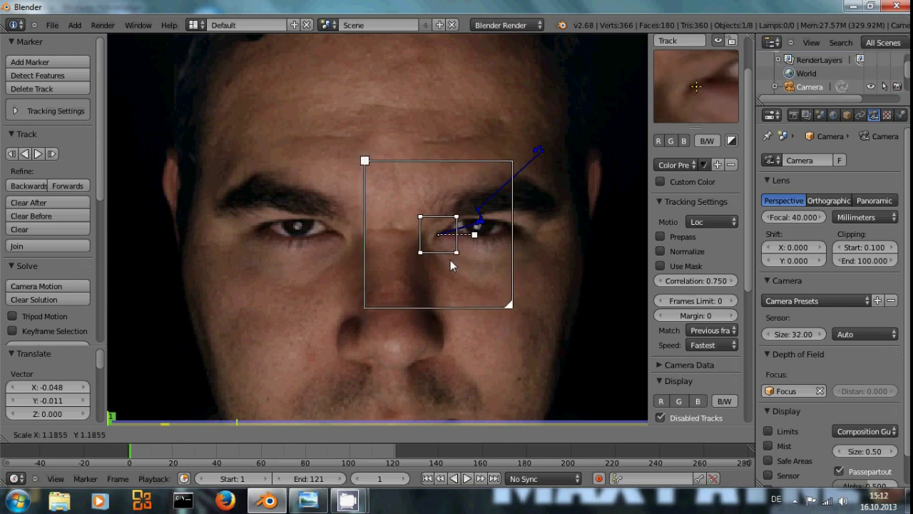
{"action": "left_click", "coordinate": [449, 259]}
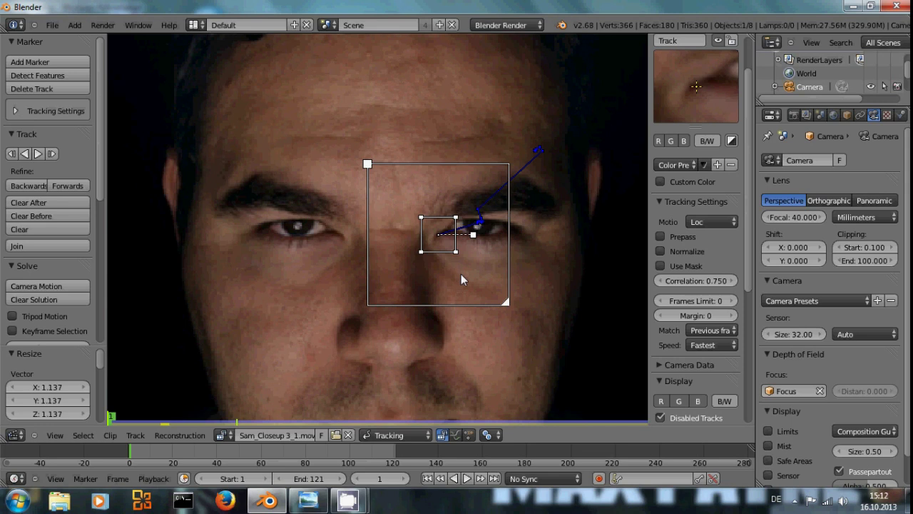
{"action": "key", "text": "ctrl+t"}
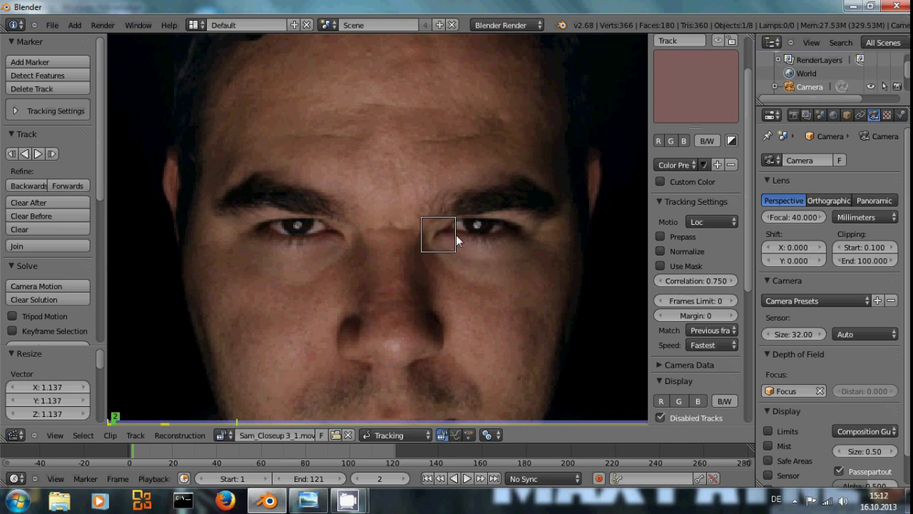
Go back to frame 1 and delete the eye track from the clip
{"action": "key", "text": "ctrl+Up"}
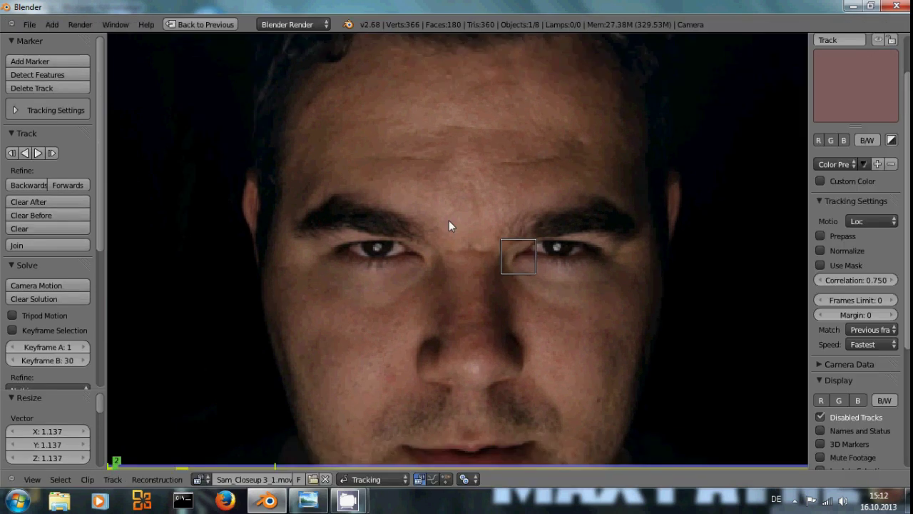
{"action": "key", "text": "ctrl+Up"}
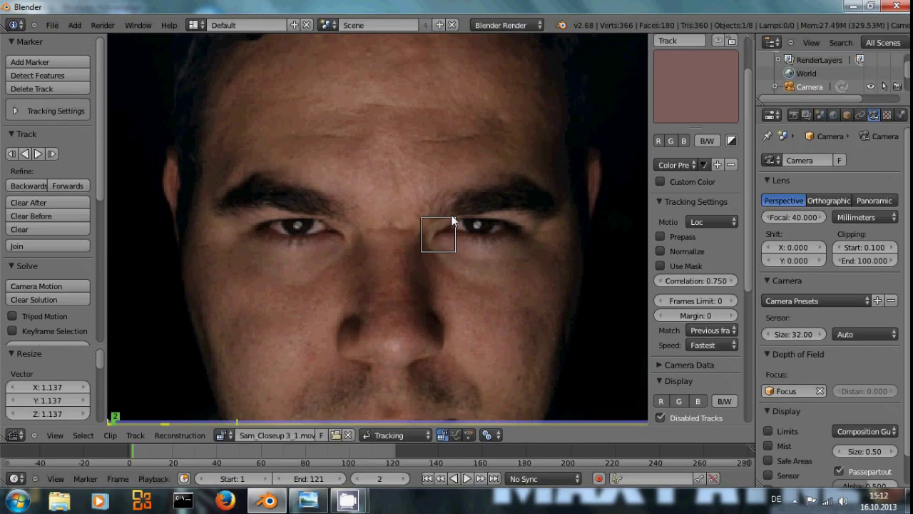
{"action": "key", "text": "Left"}
{"action": "key", "text": "x"}
{"action": "left_click", "coordinate": [451, 219]}
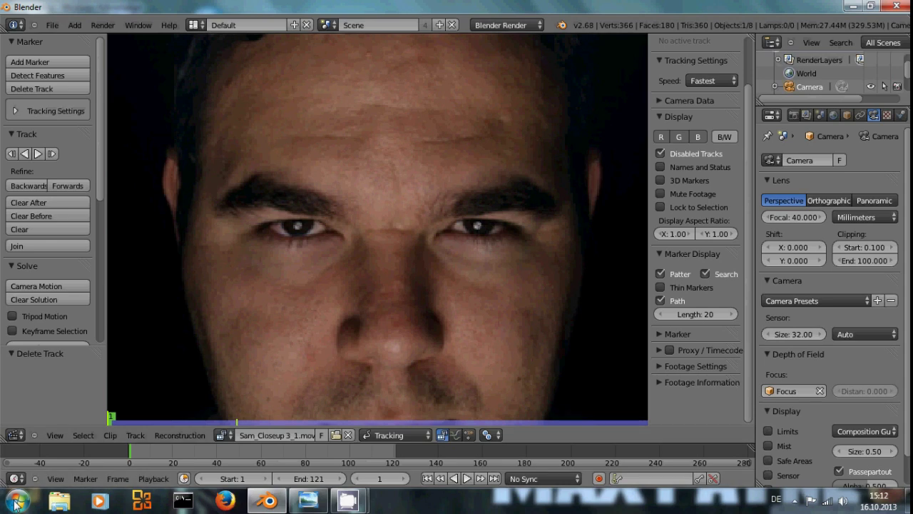
Switch to the desktop's blender-2.67b-windows64 folder, launch Blender 2.67b and dismiss its splash screen
{"action": "left_click", "coordinate": [885, 7]}
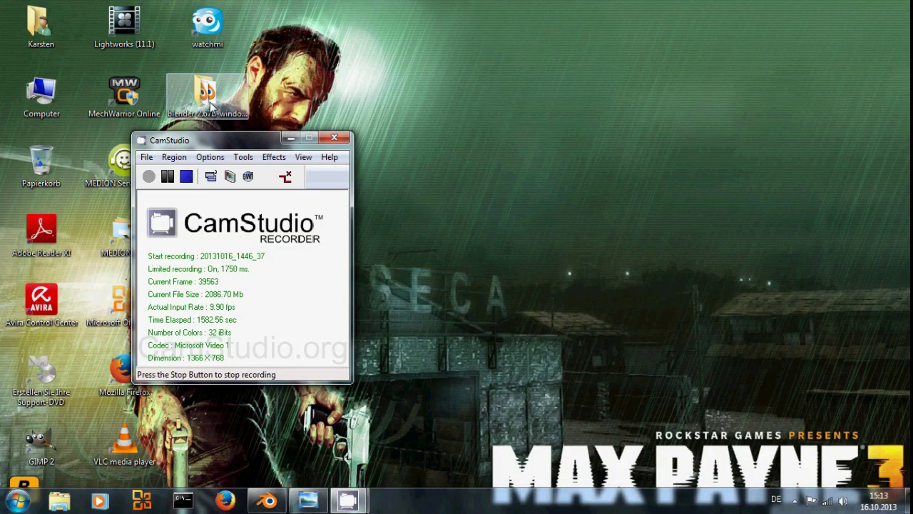
{"action": "double_click", "coordinate": [207, 96]}
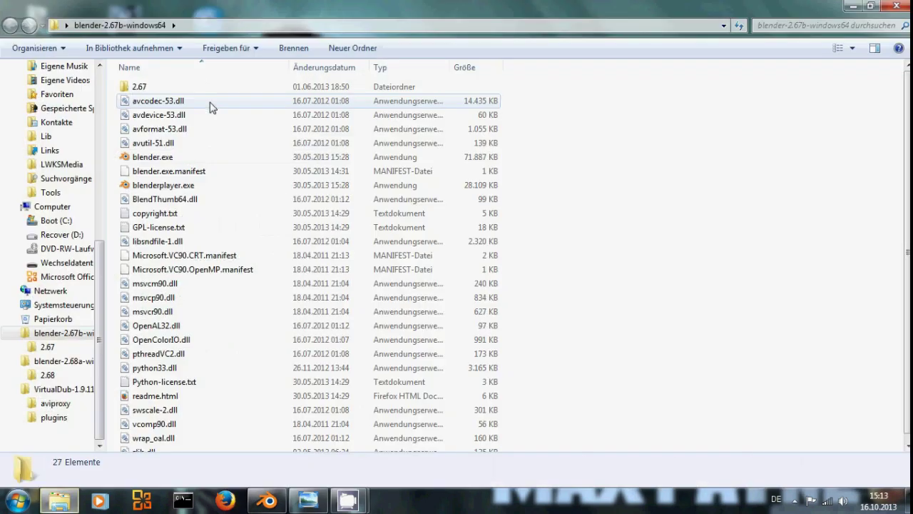
{"action": "left_click", "coordinate": [197, 159]}
{"action": "double_click", "coordinate": [197, 159]}
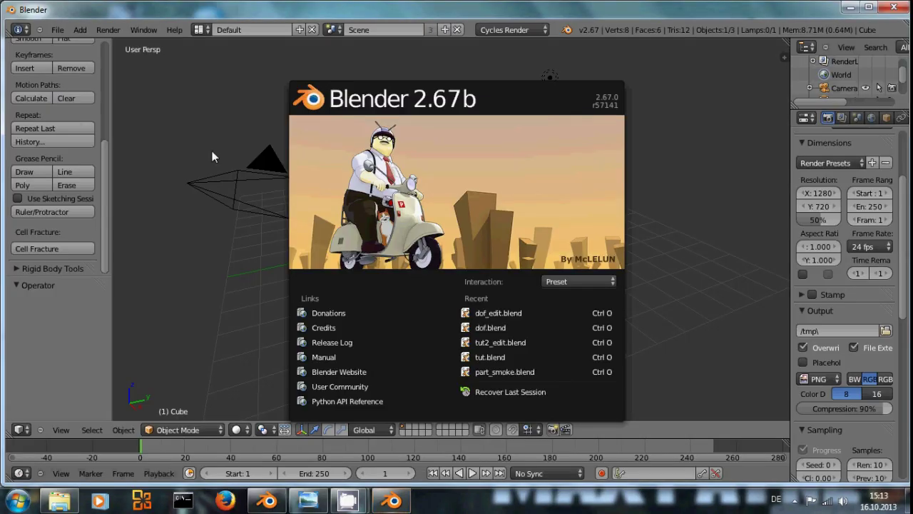
{"action": "left_click", "coordinate": [241, 255]}
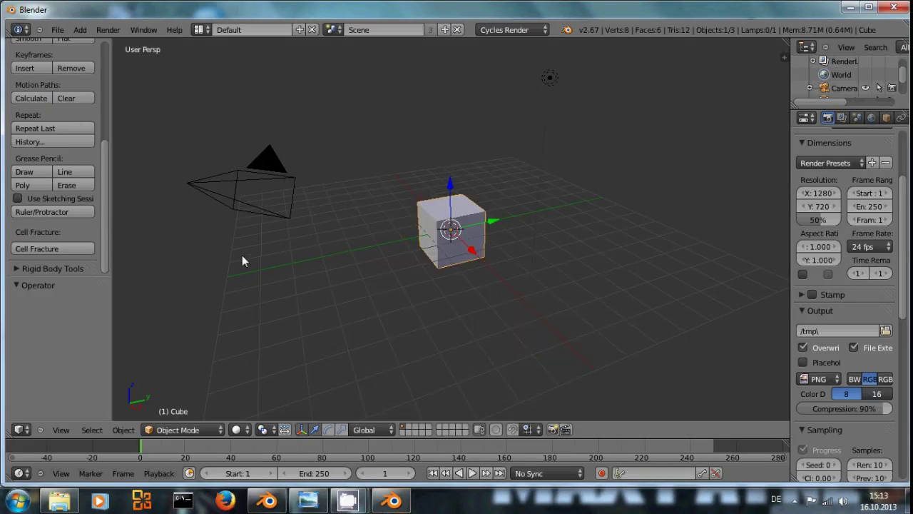
Open HUD.blend from the HUD folder inside tuts
{"action": "left_click", "coordinate": [57, 30]}
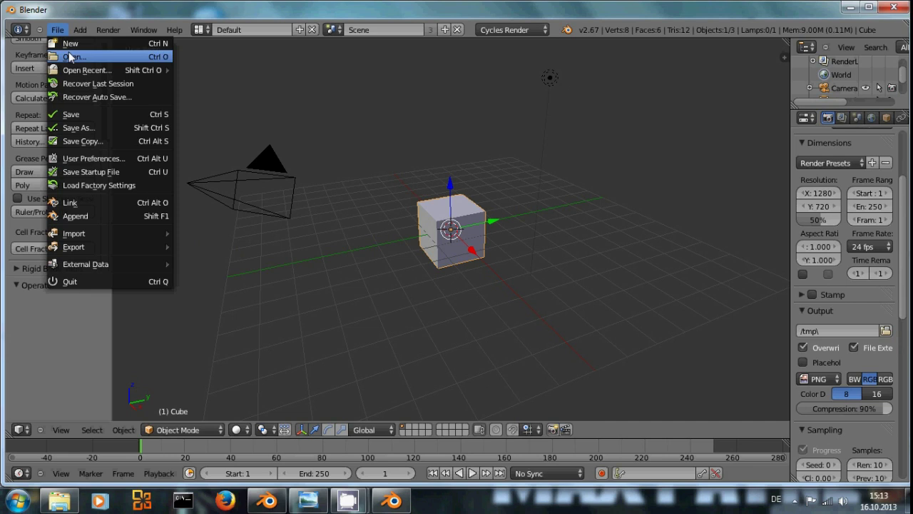
{"action": "left_click", "coordinate": [71, 55]}
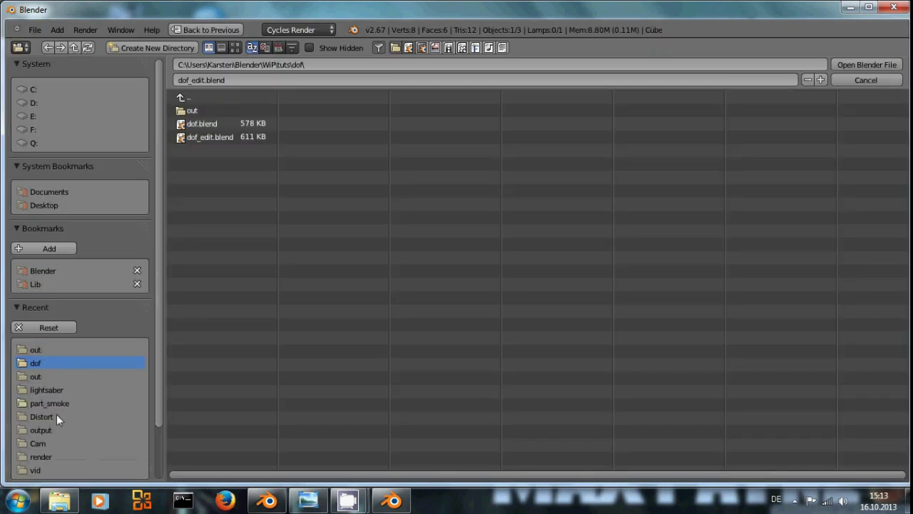
{"action": "left_click", "coordinate": [197, 98]}
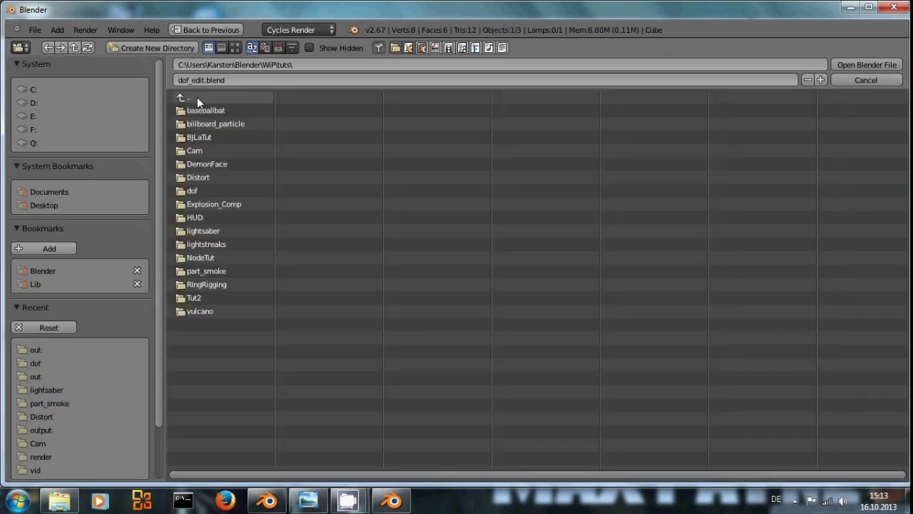
{"action": "left_click", "coordinate": [219, 211]}
{"action": "double_click", "coordinate": [217, 110]}
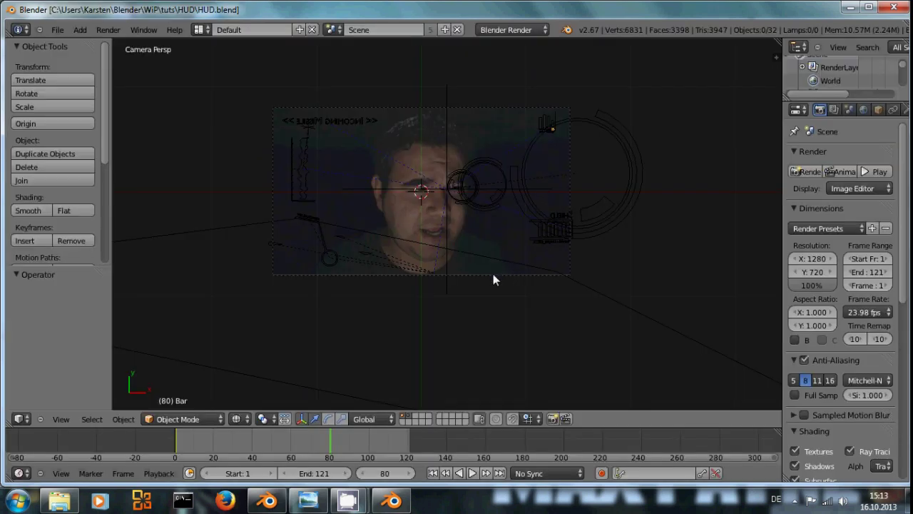
Show the footage in the Movie Clip Editor and examine the existing track at the inner eye corner
{"action": "left_click", "coordinate": [20, 419]}
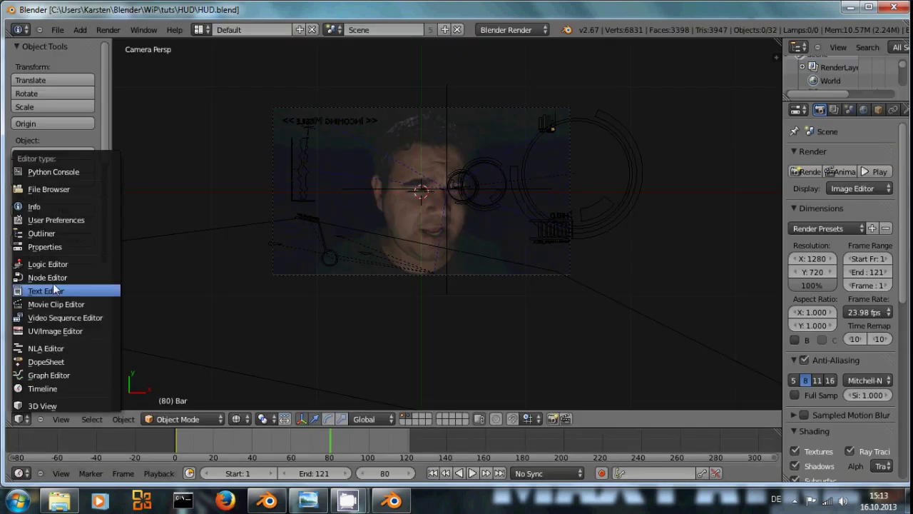
{"action": "left_click", "coordinate": [62, 305]}
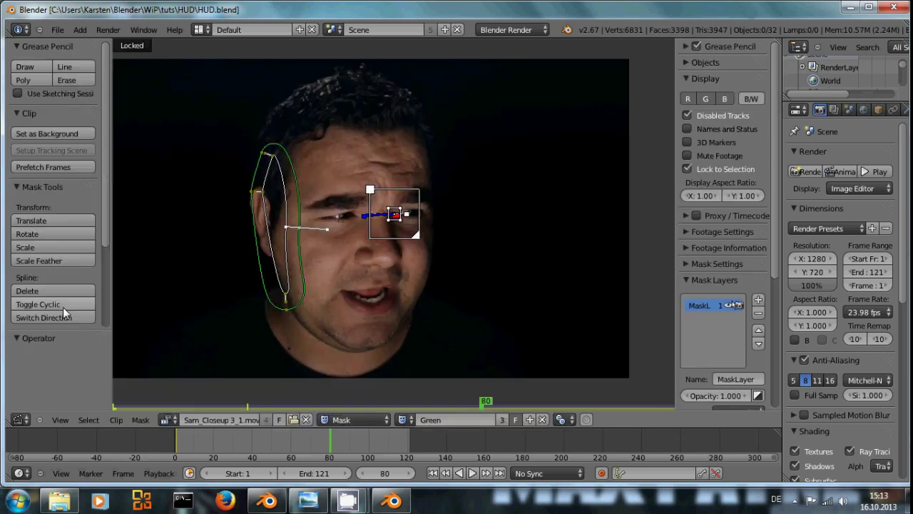
{"action": "scroll", "coordinate": [426, 267], "scroll_direction": "up", "scroll_amount": 7}
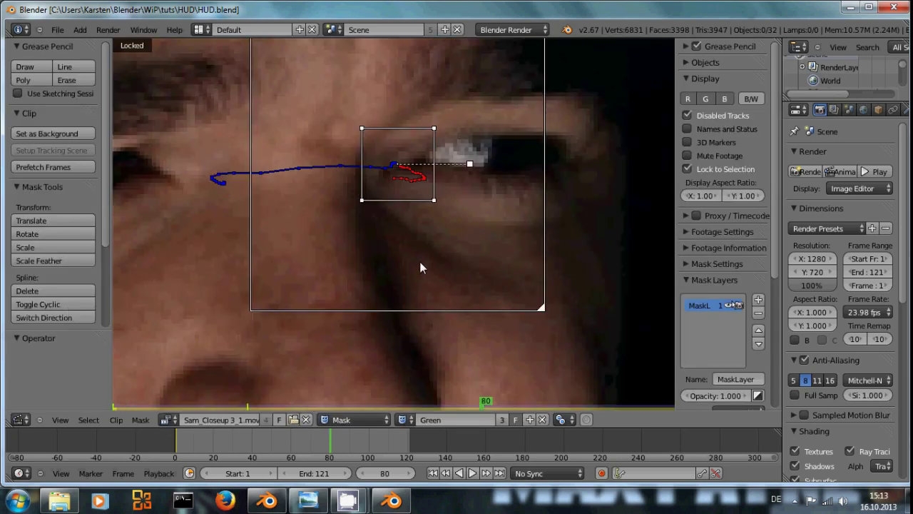
{"action": "scroll", "coordinate": [420, 267], "scroll_direction": "up", "scroll_amount": 3}
{"action": "scroll", "coordinate": [418, 214], "scroll_direction": "down", "scroll_amount": 3}
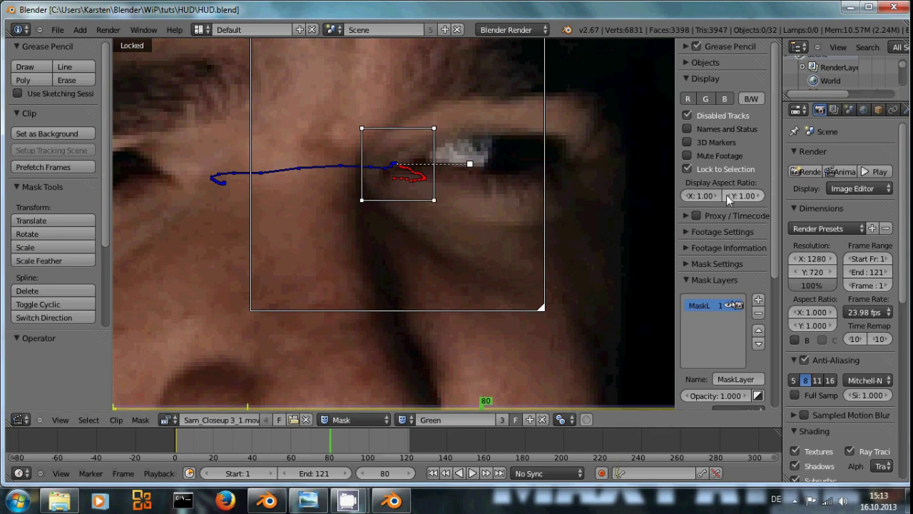
{"action": "scroll", "coordinate": [735, 286], "scroll_direction": "down", "scroll_amount": 5}
{"action": "scroll", "coordinate": [740, 289], "scroll_direction": "down", "scroll_amount": 3}
{"action": "scroll", "coordinate": [740, 294], "scroll_direction": "up", "scroll_amount": 9}
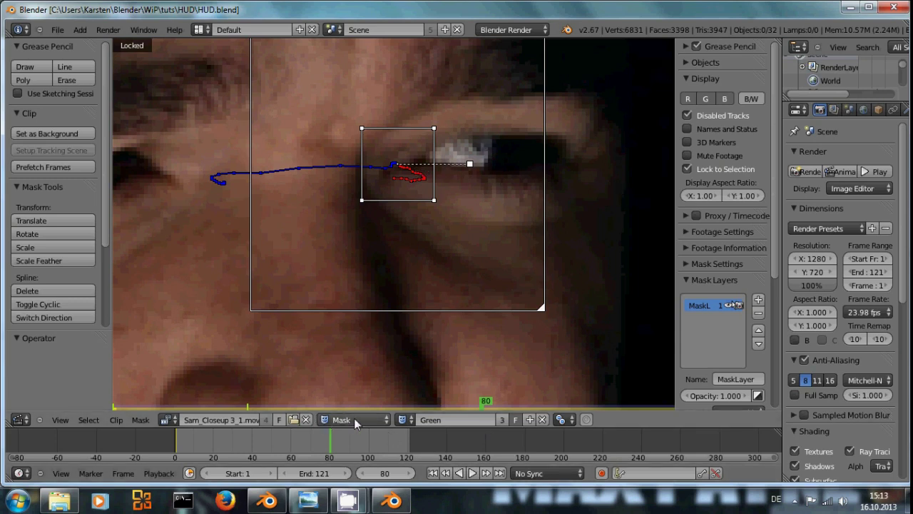
Switch the clip to Tracking mode, review the eye track's tracking settings and close Blender 2.67b
{"action": "left_click", "coordinate": [384, 418]}
{"action": "left_click", "coordinate": [368, 376]}
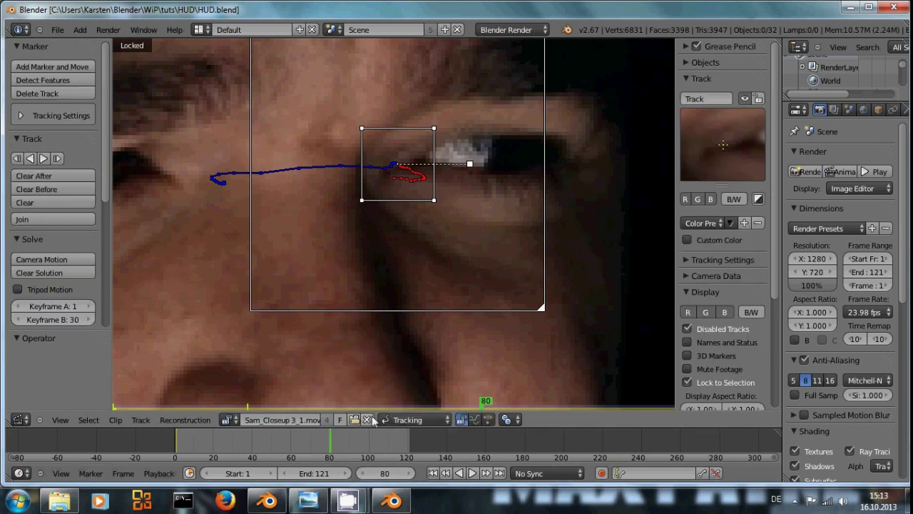
{"action": "left_click", "coordinate": [709, 259]}
{"action": "scroll", "coordinate": [768, 330], "scroll_direction": "down", "scroll_amount": 2}
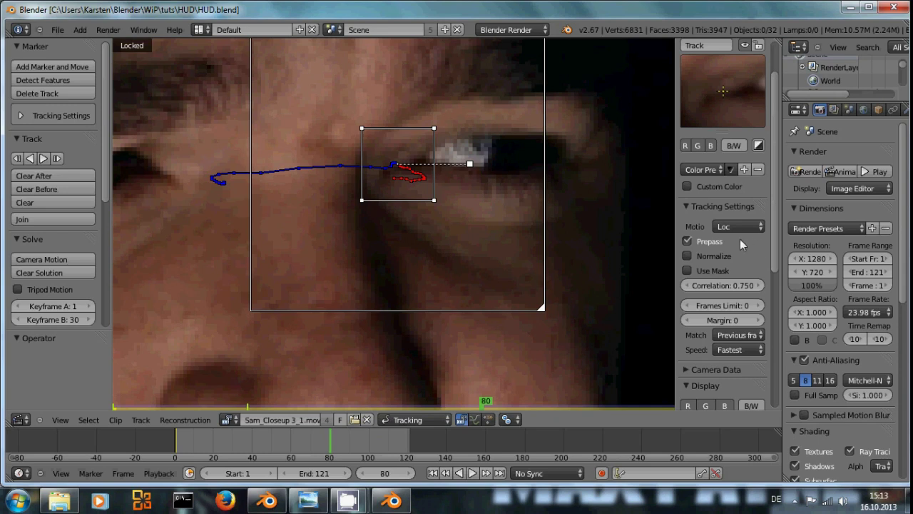
{"action": "scroll", "coordinate": [740, 239], "scroll_direction": "up", "scroll_amount": 2}
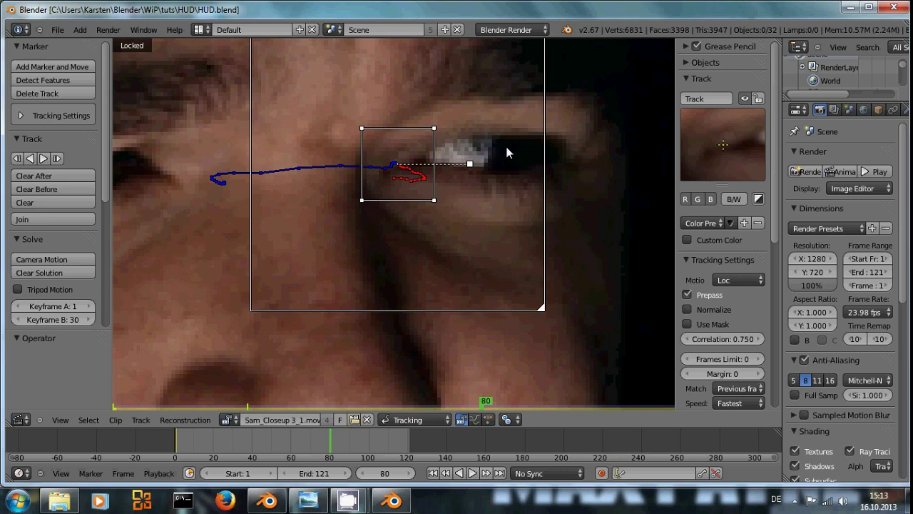
{"action": "left_click", "coordinate": [895, 7]}
Return to the Blender 2.68 project, add a marker at the inner eye corner on frame 1 and match it to the Previous frame
{"action": "left_click", "coordinate": [268, 501]}
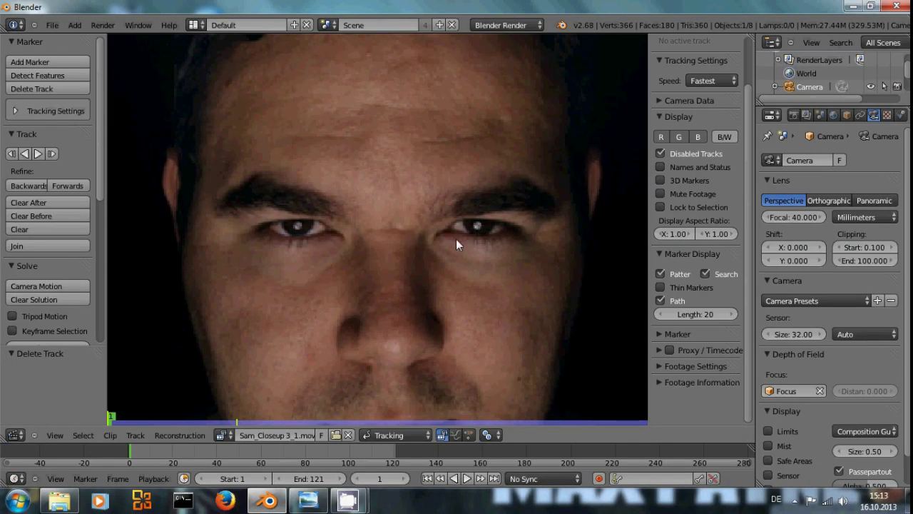
{"action": "left_click", "coordinate": [446, 231], "text": "ctrl"}
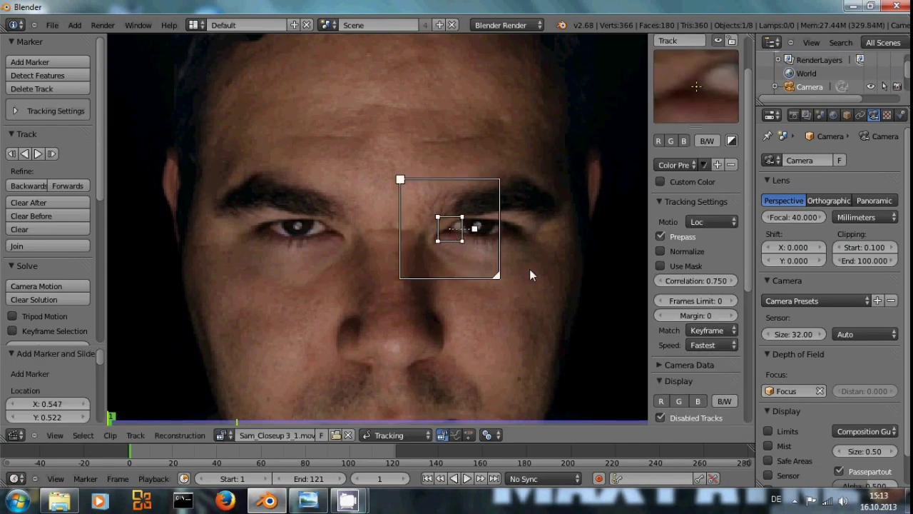
{"action": "left_click", "coordinate": [709, 330]}
{"action": "left_click", "coordinate": [719, 301]}
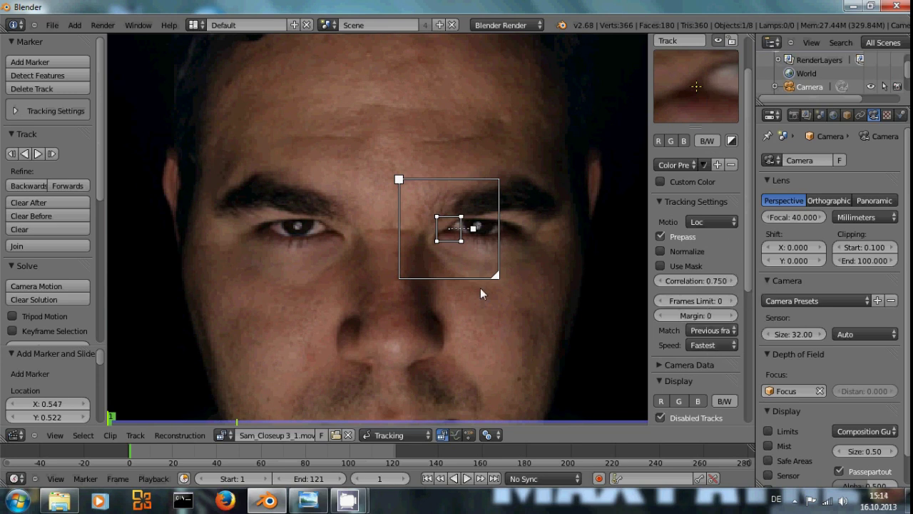
Advance to frame 2, shift the marker by about -0.003 in X and track it forward to the end of the clip
{"action": "scroll", "coordinate": [481, 289], "scroll_direction": "up", "scroll_amount": 2}
{"action": "scroll", "coordinate": [490, 291], "scroll_direction": "down", "scroll_amount": 1}
{"action": "middle_click_drag", "start_coordinate": [503, 292], "coordinate": [435, 305]}
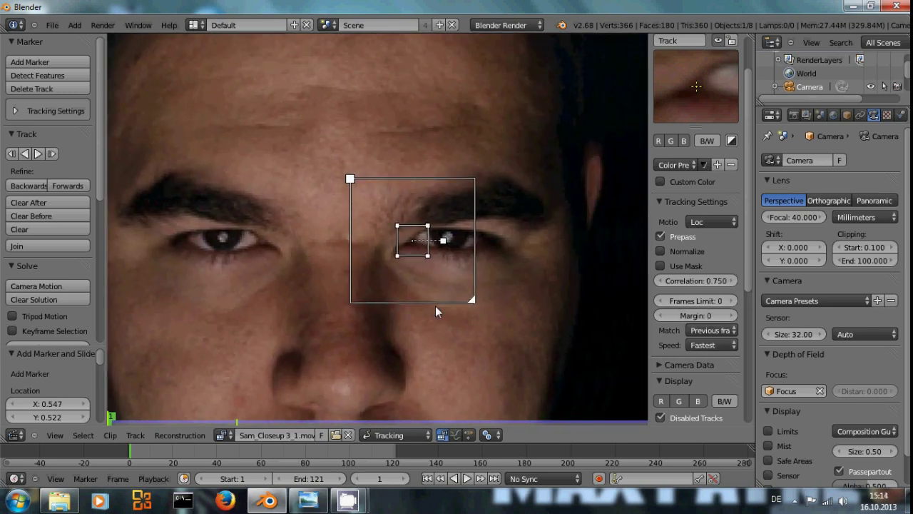
{"action": "key", "text": "ctrl+Right"}
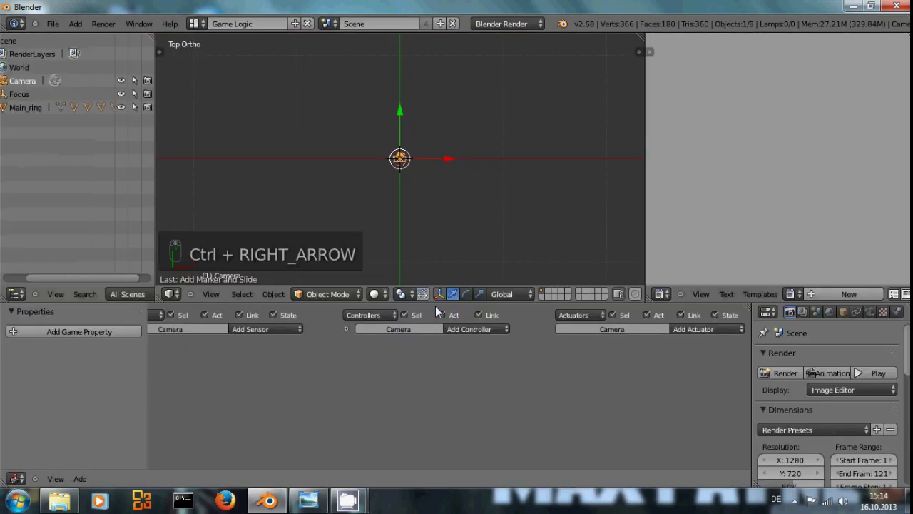
{"action": "key", "text": "ctrl+Left"}
{"action": "key", "text": "alt+Right"}
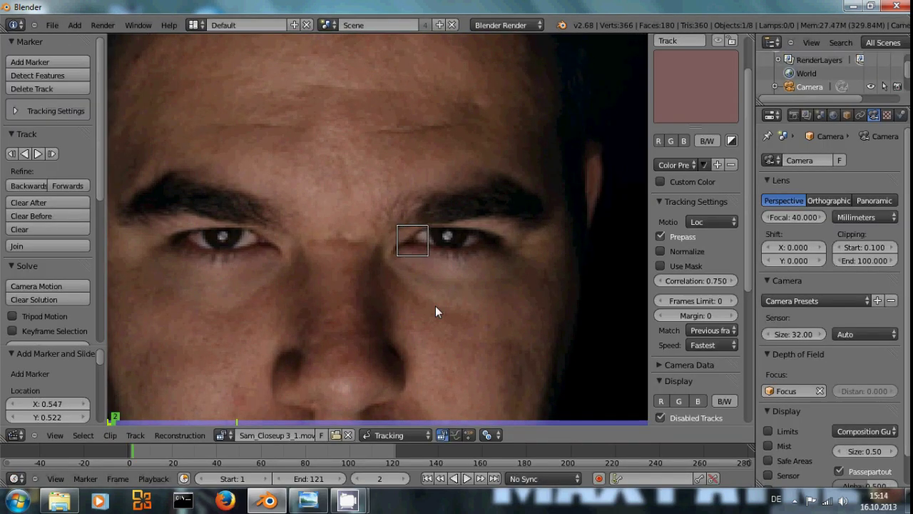
{"action": "key", "text": "g"}
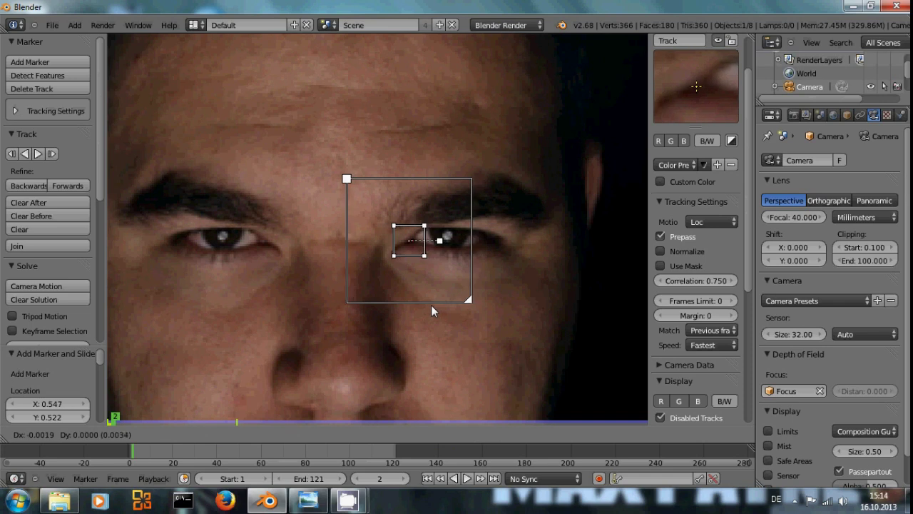
{"action": "left_click", "coordinate": [431, 312]}
{"action": "key", "text": "ctrl+t"}
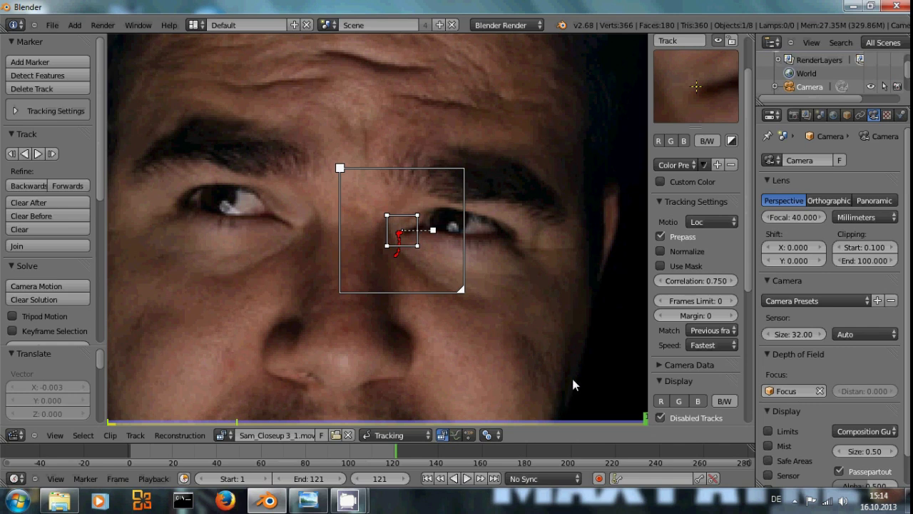
Play the footage from frame 1 to check the eye-corner track, stop playback and return to frame 1
{"action": "scroll", "coordinate": [541, 352], "scroll_direction": "down", "scroll_amount": 5}
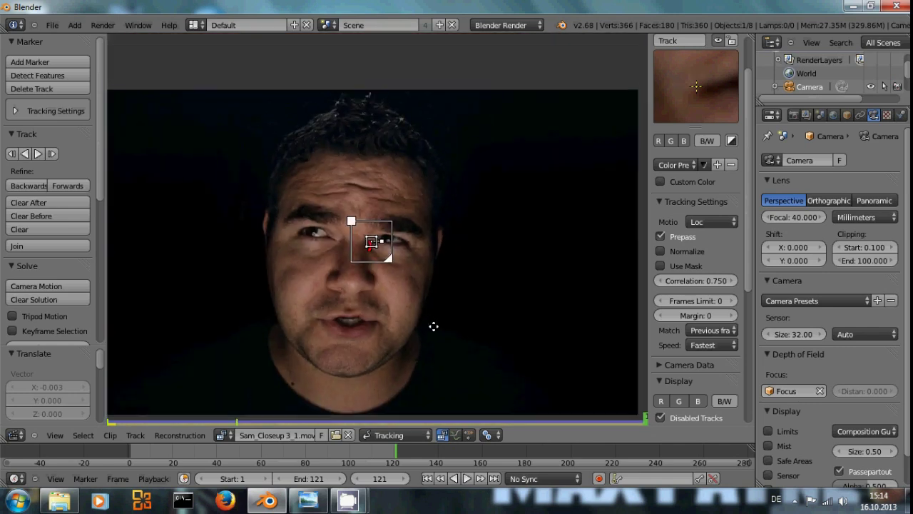
{"action": "scroll", "coordinate": [433, 326], "scroll_direction": "up", "scroll_amount": 3}
{"action": "key", "text": "shift+Left"}
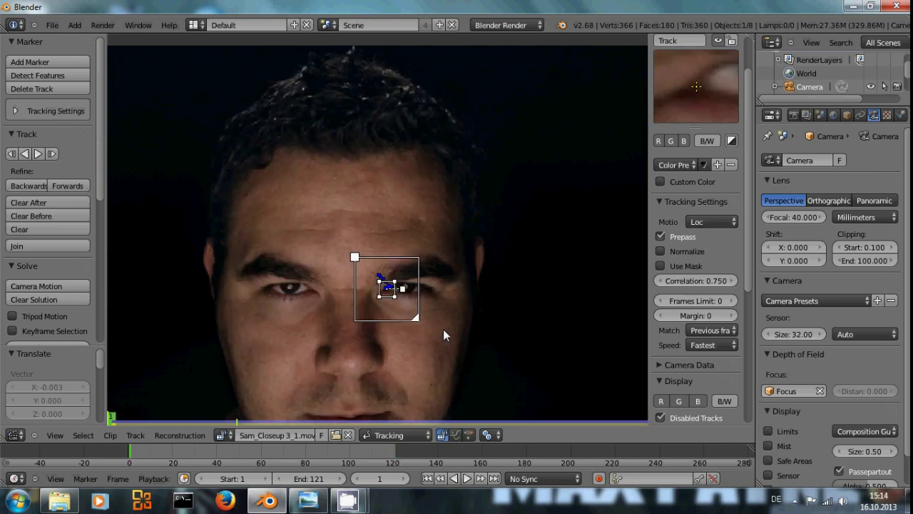
{"action": "key", "text": "alt+a"}
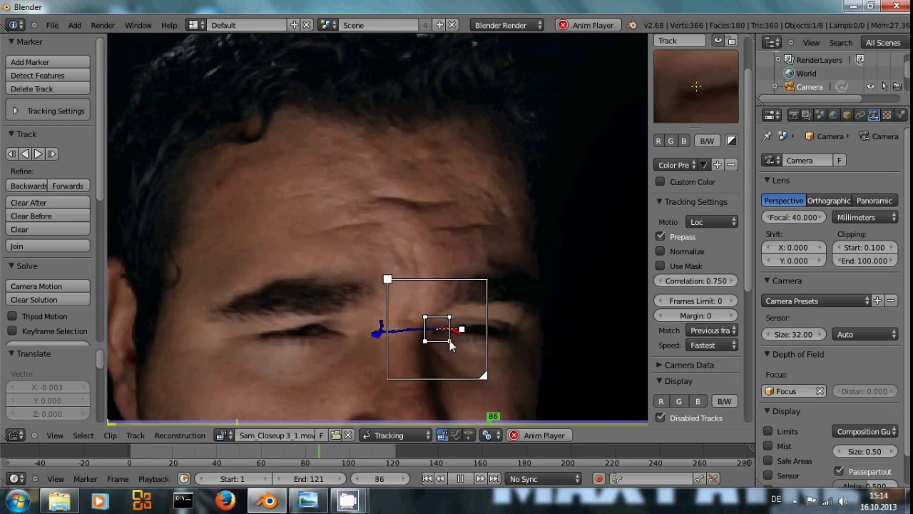
{"action": "key", "text": "alt+a"}
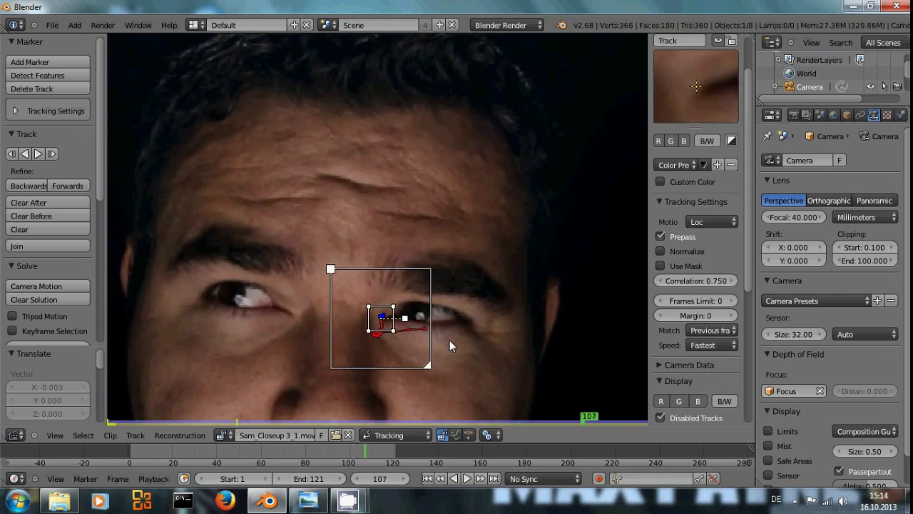
{"action": "key", "text": "shift+Left"}
{"action": "scroll", "coordinate": [366, 344], "scroll_direction": "down", "scroll_amount": 3}
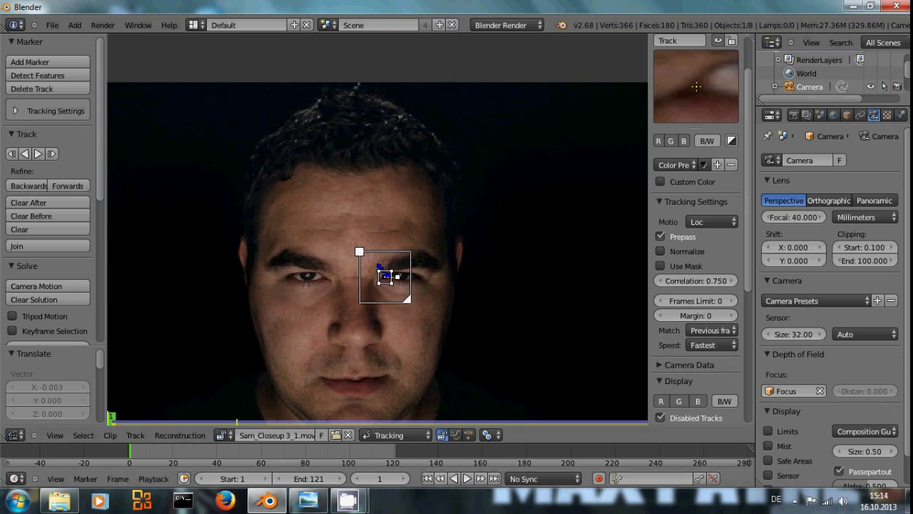
{"action": "scroll", "coordinate": [343, 324], "scroll_direction": "up", "scroll_amount": 3}
{"action": "scroll", "coordinate": [370, 325], "scroll_direction": "down", "scroll_amount": 1}
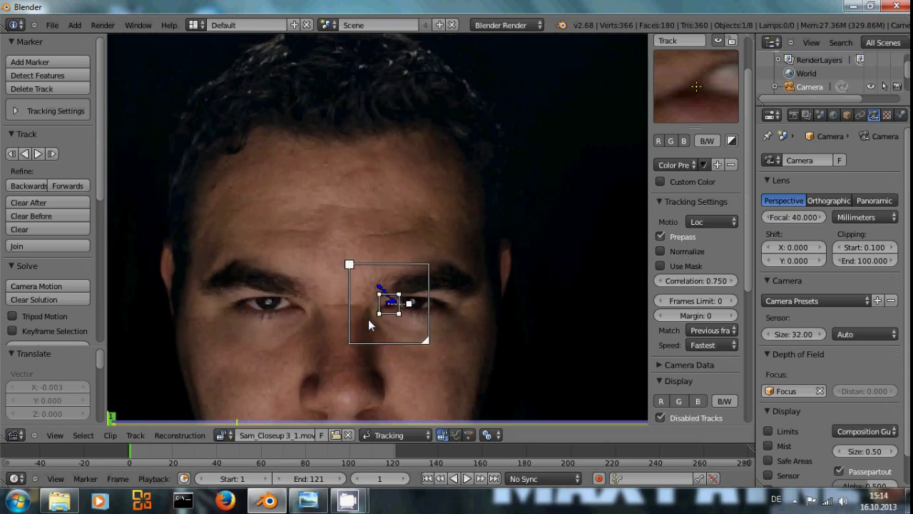
{"action": "middle_click_drag", "start_coordinate": [371, 322], "coordinate": [384, 242]}
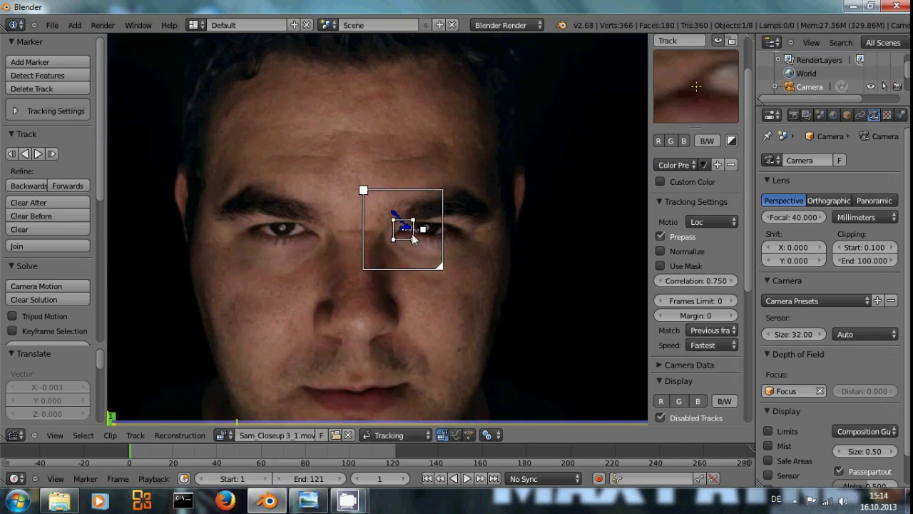
Link an empty to the eye-corner track in Reconstruction mode and switch back to the 3D View
{"action": "left_click", "coordinate": [421, 436]}
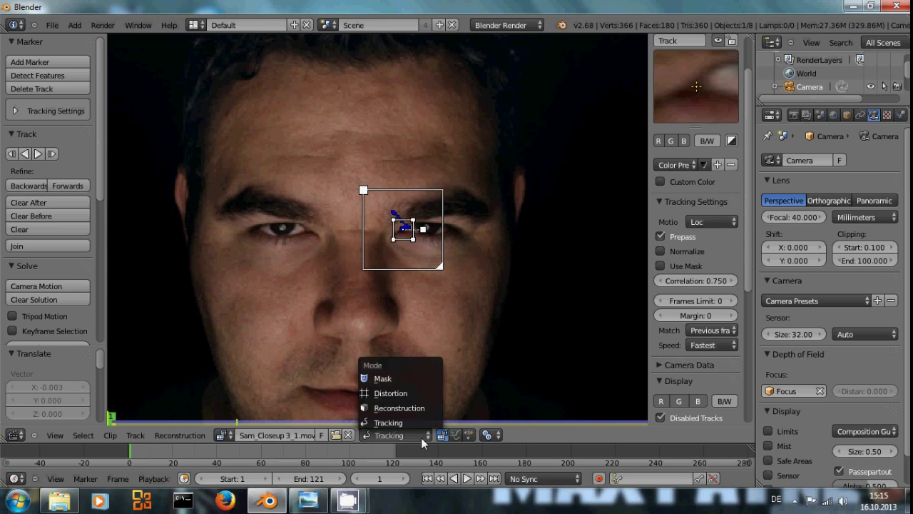
{"action": "left_click", "coordinate": [401, 408]}
{"action": "left_click", "coordinate": [159, 434]}
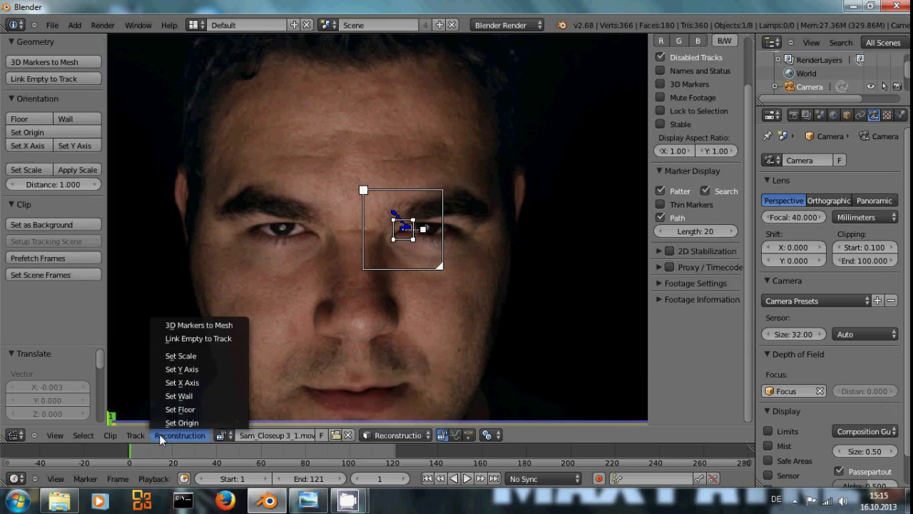
{"action": "left_click", "coordinate": [214, 340]}
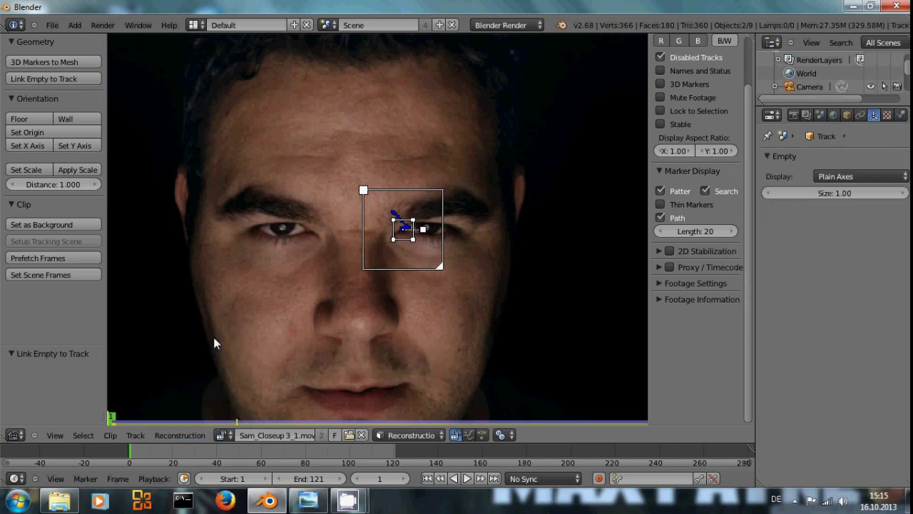
{"action": "left_click", "coordinate": [15, 434]}
{"action": "left_click", "coordinate": [29, 425]}
{"action": "scroll", "coordinate": [428, 300], "scroll_direction": "up", "scroll_amount": 1}
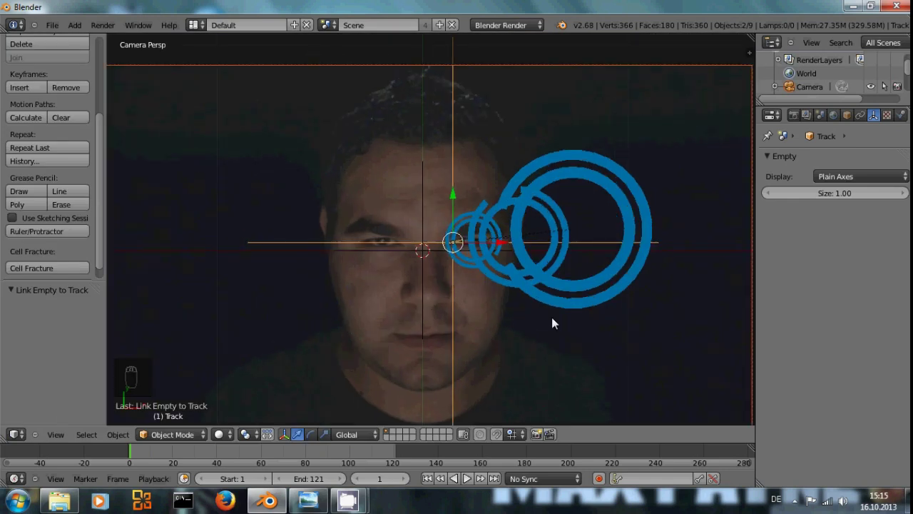
Parent the main ring around the eye to the tracked empty as an Object parent
{"action": "right_click", "coordinate": [468, 259]}
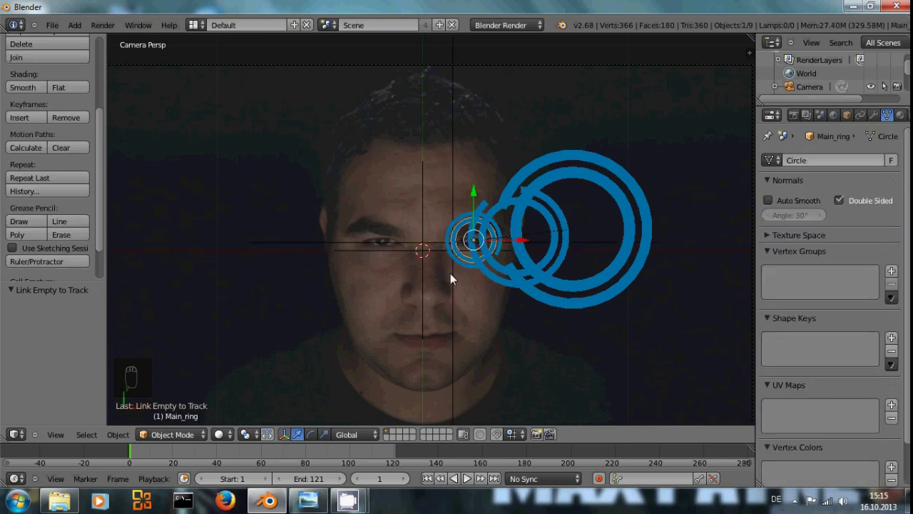
{"action": "right_click", "coordinate": [452, 278], "text": "shift"}
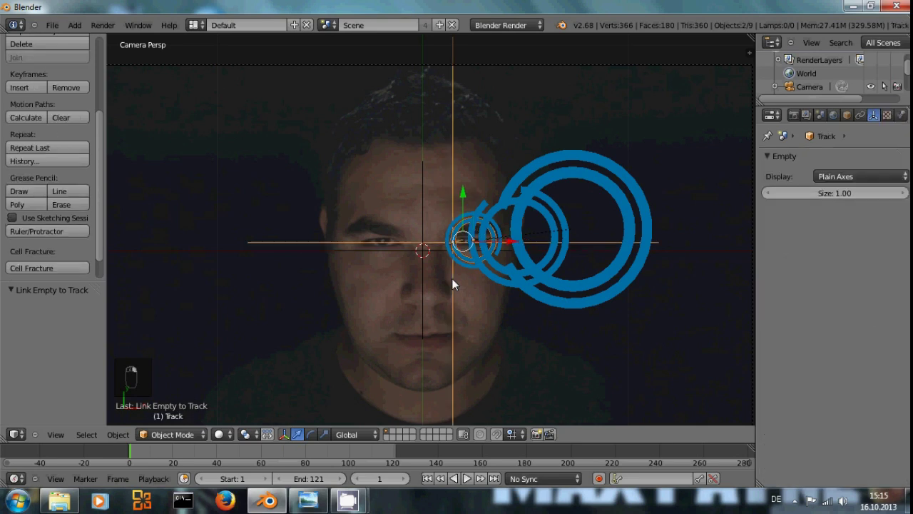
{"action": "key", "text": "ctrl+p"}
{"action": "left_click", "coordinate": [532, 360]}
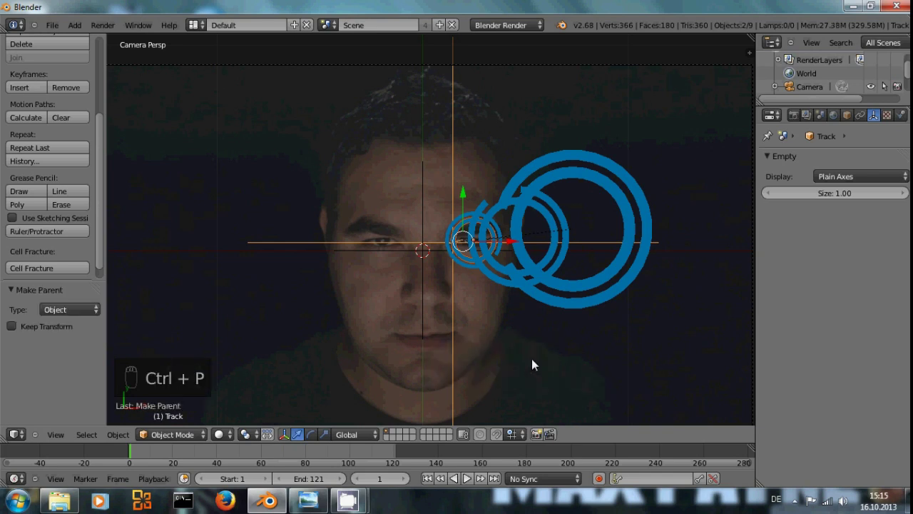
Play the animation to check that the rings follow the tracked empty, stop playback and return to frame 1
{"action": "key", "text": "alt+a"}
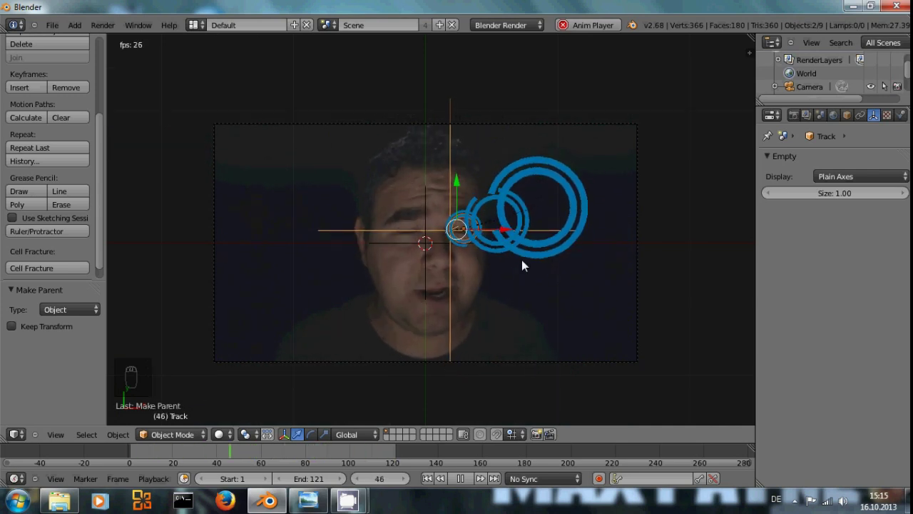
{"action": "key", "text": "alt+a"}
{"action": "key", "text": "ctrl+Down"}
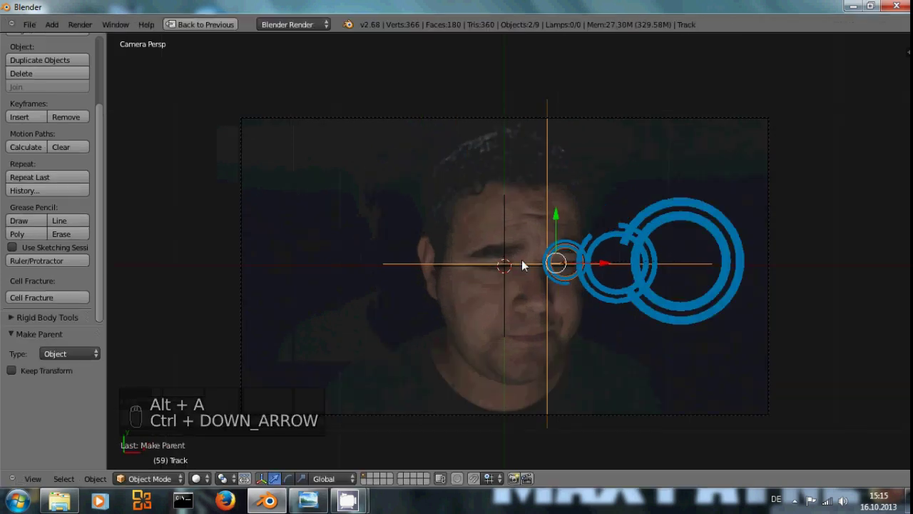
{"action": "key", "text": "ctrl+Up"}
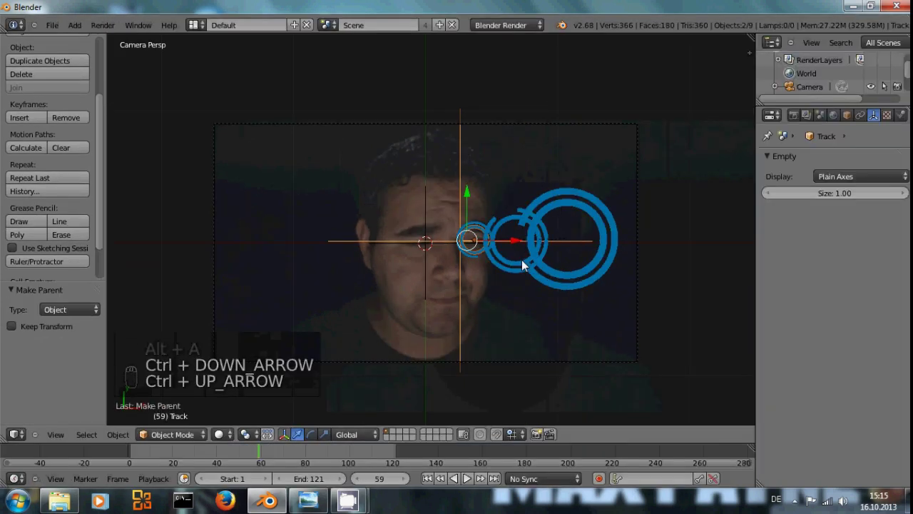
{"action": "key", "text": "ctrl+shift+Down"}
{"action": "scroll", "coordinate": [521, 260], "scroll_direction": "up", "scroll_amount": 2}
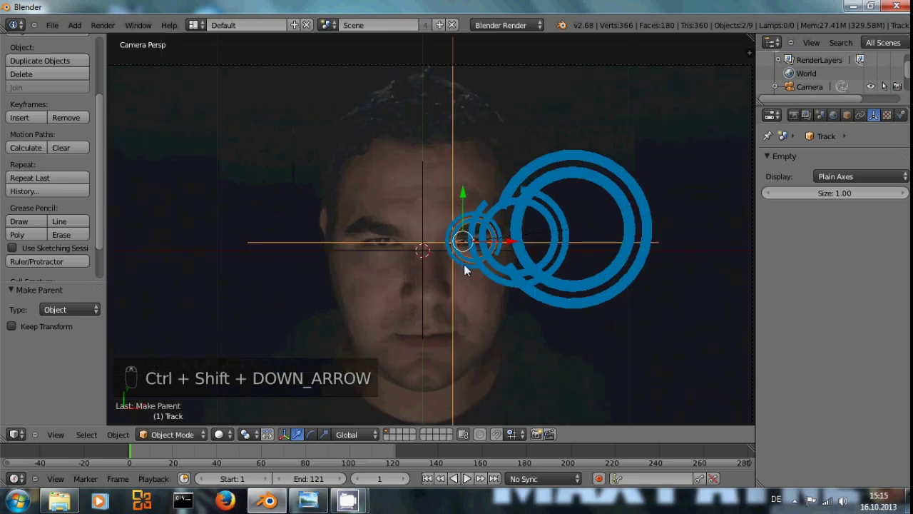
Insert a Rotation keyframe on frame 1 for each of the three outer rings: small, medium and large
{"action": "right_click", "coordinate": [463, 264]}
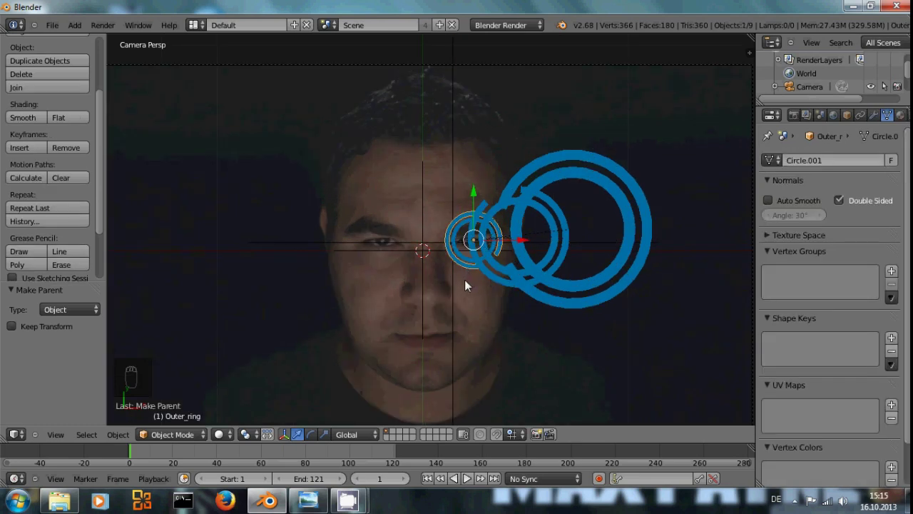
{"action": "key", "text": "i"}
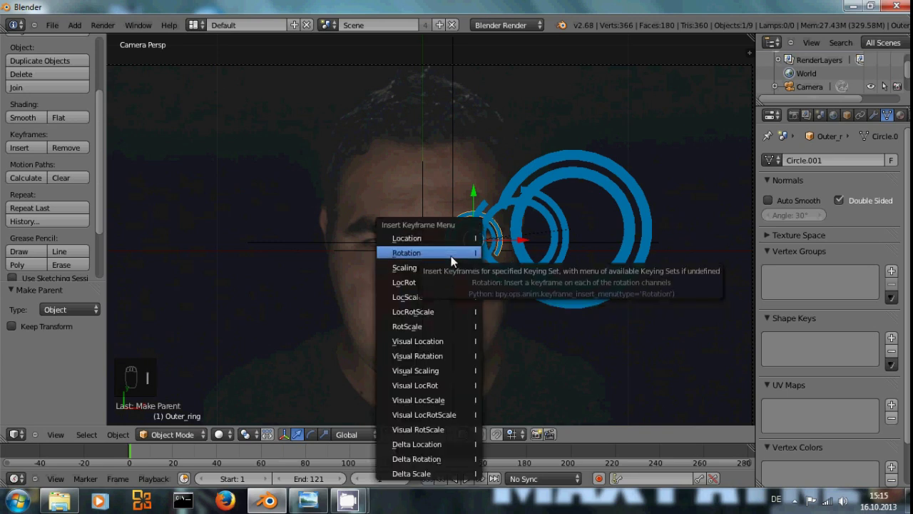
{"action": "left_click", "coordinate": [451, 254]}
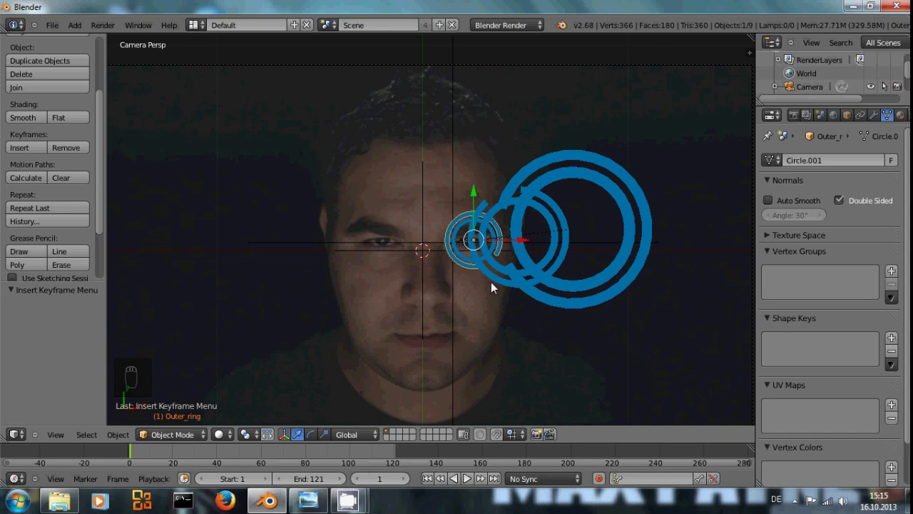
{"action": "right_click", "coordinate": [493, 277]}
{"action": "key", "text": "i"}
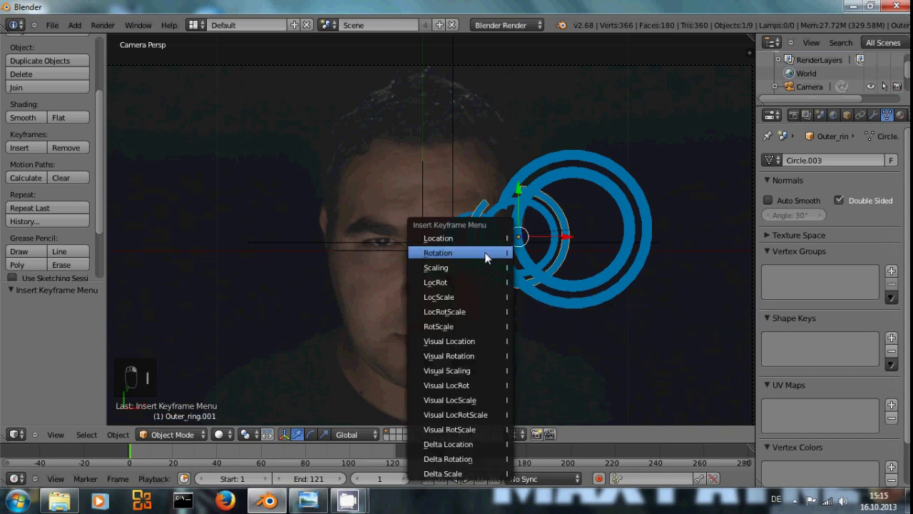
{"action": "left_click", "coordinate": [492, 253]}
{"action": "right_click", "coordinate": [586, 307]}
{"action": "key", "text": "i"}
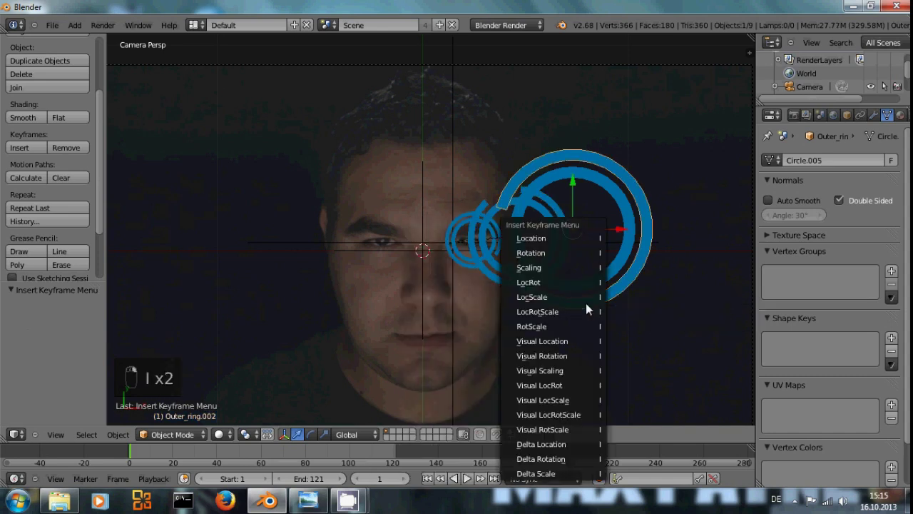
{"action": "left_click", "coordinate": [562, 254]}
Add a Noise modifier to the small outer ring's Z Euler Rotation curve in the Graph Editor
{"action": "right_click", "coordinate": [455, 260]}
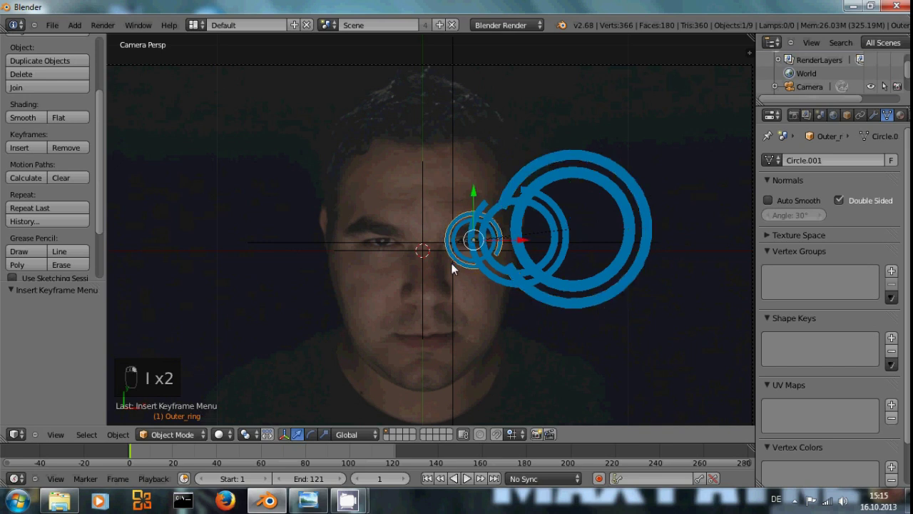
{"action": "left_click", "coordinate": [14, 433]}
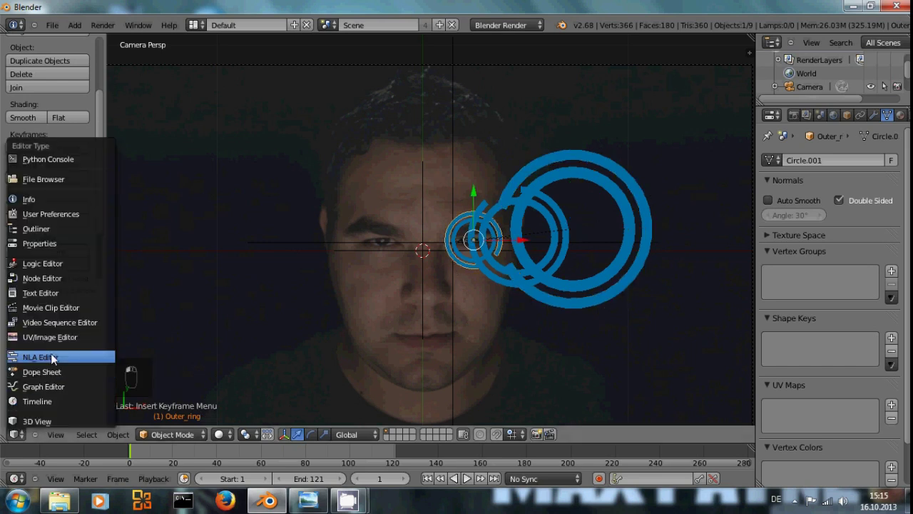
{"action": "left_click", "coordinate": [53, 387]}
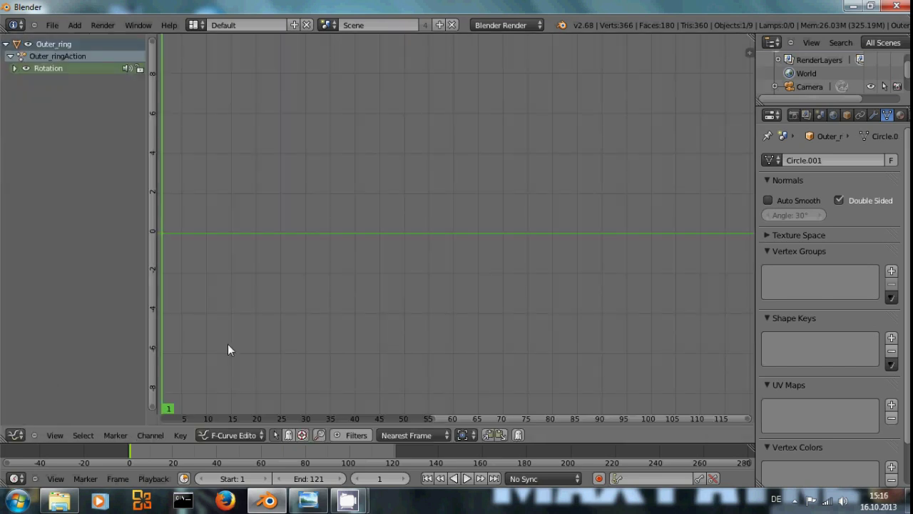
{"action": "left_click", "coordinate": [14, 68]}
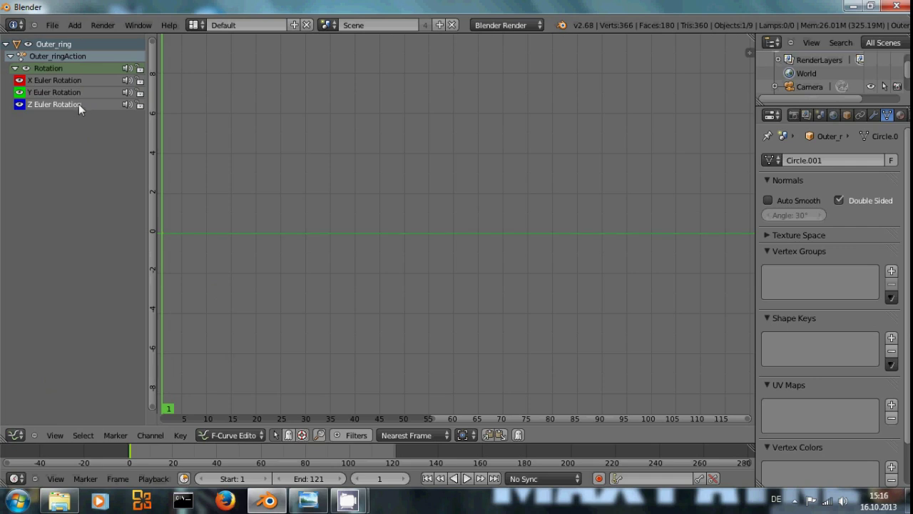
{"action": "key", "text": "n"}
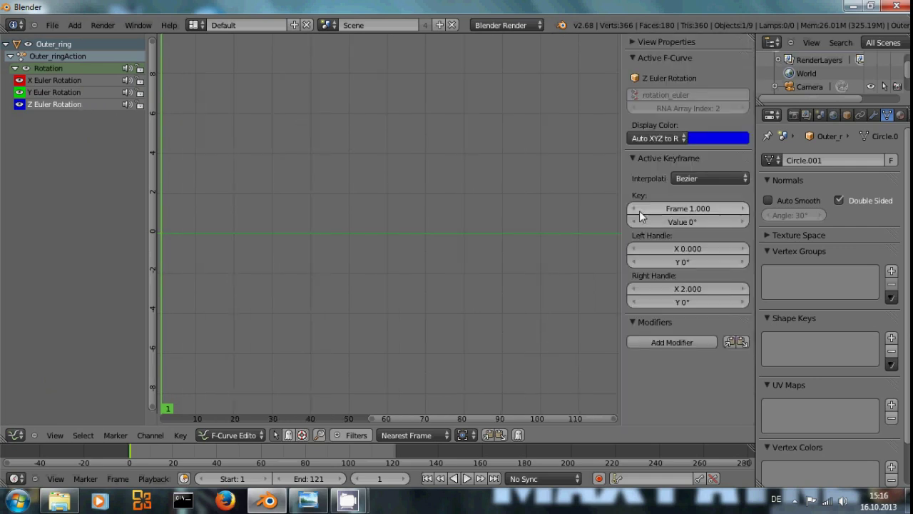
{"action": "left_click", "coordinate": [672, 341]}
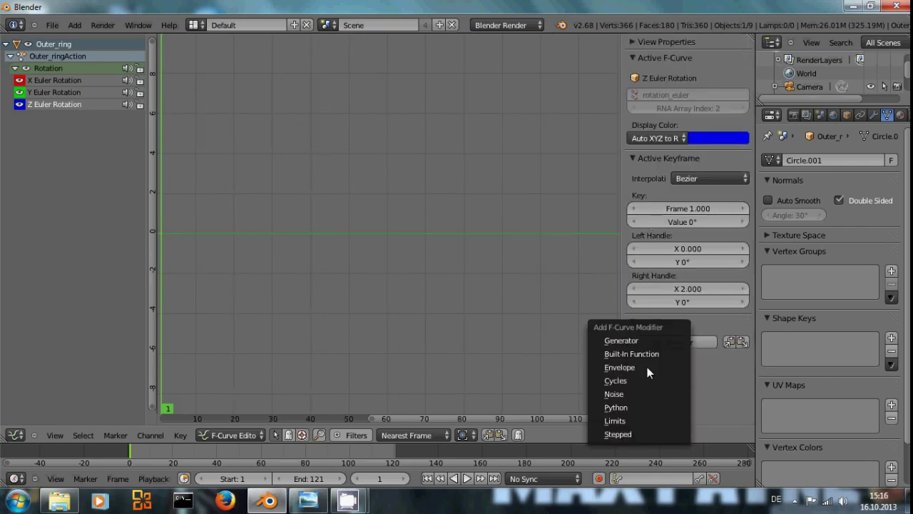
{"action": "left_click", "coordinate": [642, 392]}
{"action": "key", "text": "Home"}
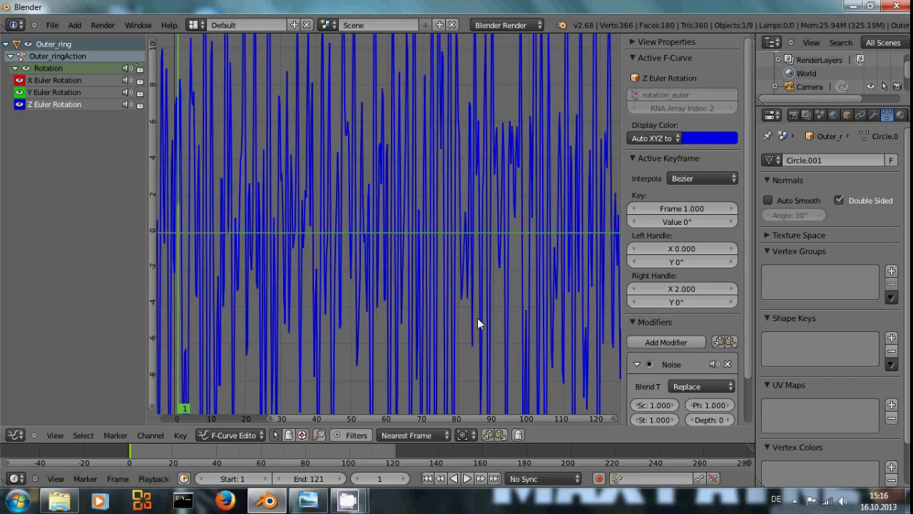
Set the Noise modifier's scale to 10 on the Z Euler Rotation curve
{"action": "left_click", "coordinate": [675, 405]}
{"action": "left_click", "coordinate": [675, 405]}
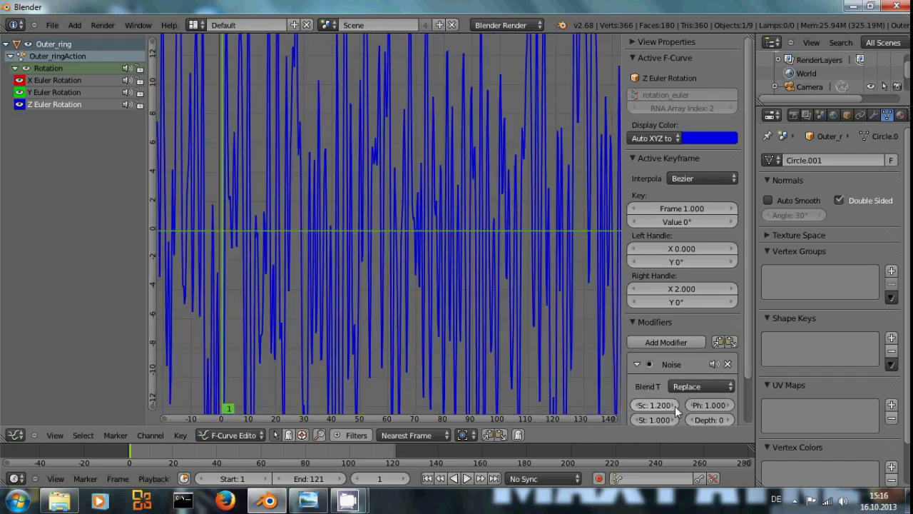
{"action": "left_click", "coordinate": [675, 405]}
{"action": "left_click", "coordinate": [675, 406]}
{"action": "left_click", "coordinate": [675, 405]}
{"action": "left_click", "coordinate": [675, 405]}
{"action": "left_click", "coordinate": [675, 406]}
{"action": "left_click", "coordinate": [675, 405]}
{"action": "left_click", "coordinate": [675, 405]}
{"action": "left_click", "coordinate": [675, 406]}
{"action": "left_click", "coordinate": [675, 405]}
{"action": "left_click", "coordinate": [675, 405]}
{"action": "left_click", "coordinate": [675, 405]}
{"action": "left_click", "coordinate": [674, 406]}
{"action": "left_click", "coordinate": [675, 405]}
{"action": "left_click", "coordinate": [674, 405]}
{"action": "left_click", "coordinate": [675, 405]}
{"action": "left_click", "coordinate": [674, 406]}
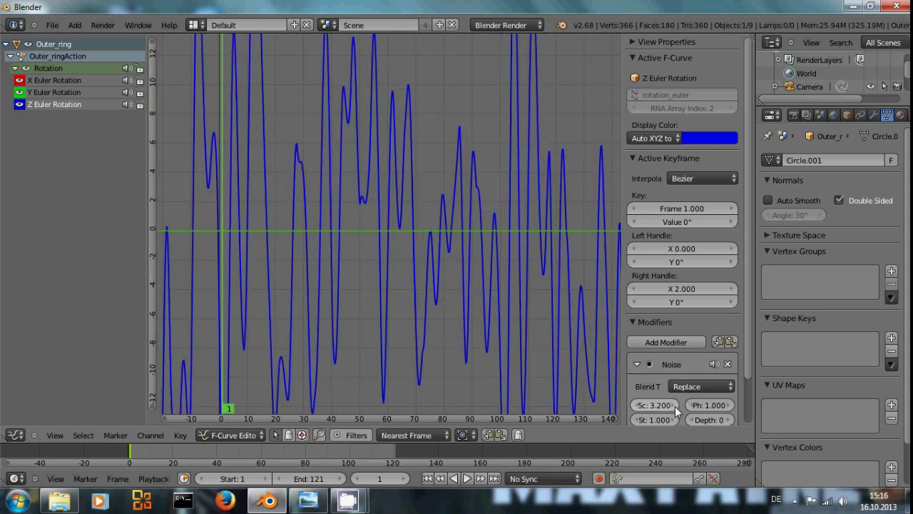
{"action": "left_click", "coordinate": [675, 406]}
{"action": "left_click", "coordinate": [675, 405]}
{"action": "type", "text": "10"}
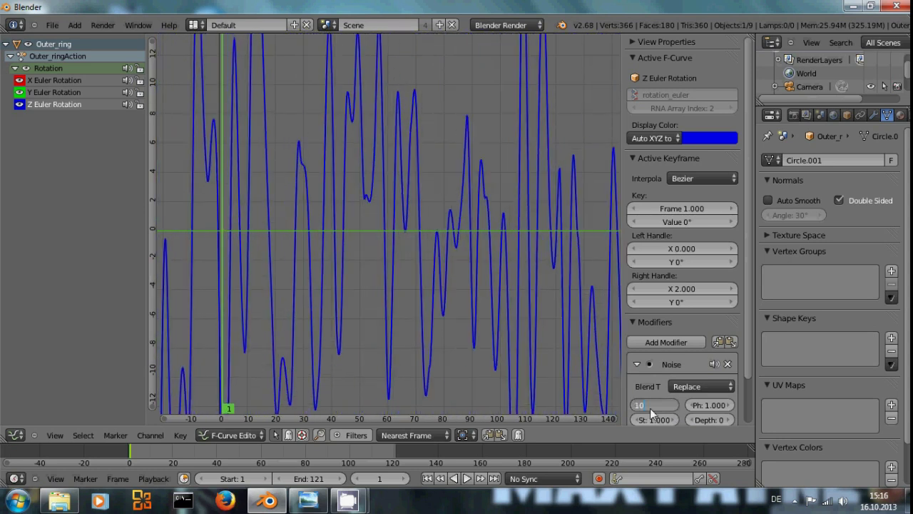
{"action": "key", "text": "Return"}
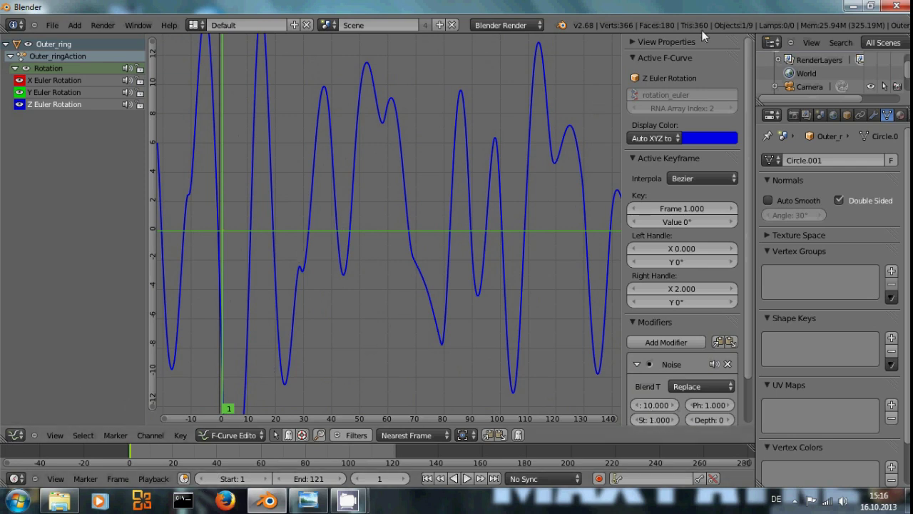
Split the Graph Editor area horizontally and turn the upper part into a 3D View
{"action": "left_click_drag", "start_coordinate": [749, 43], "coordinate": [4, 300]}
{"action": "left_click", "coordinate": [20, 287]}
{"action": "left_click", "coordinate": [30, 273]}
{"action": "scroll", "coordinate": [499, 189], "scroll_direction": "down", "scroll_amount": 3}
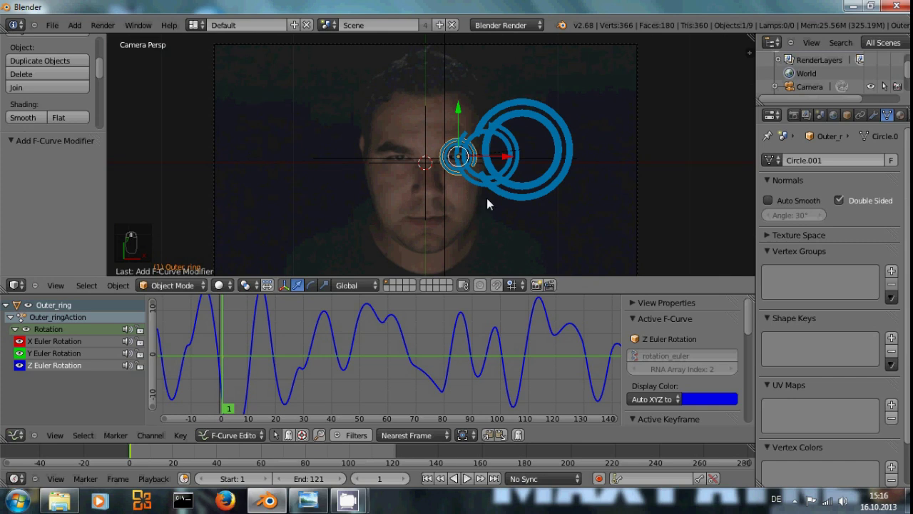
Play the animation to check the small outer ring's noise rotation, stop playback and return to frame 1
{"action": "key", "text": "alt+a"}
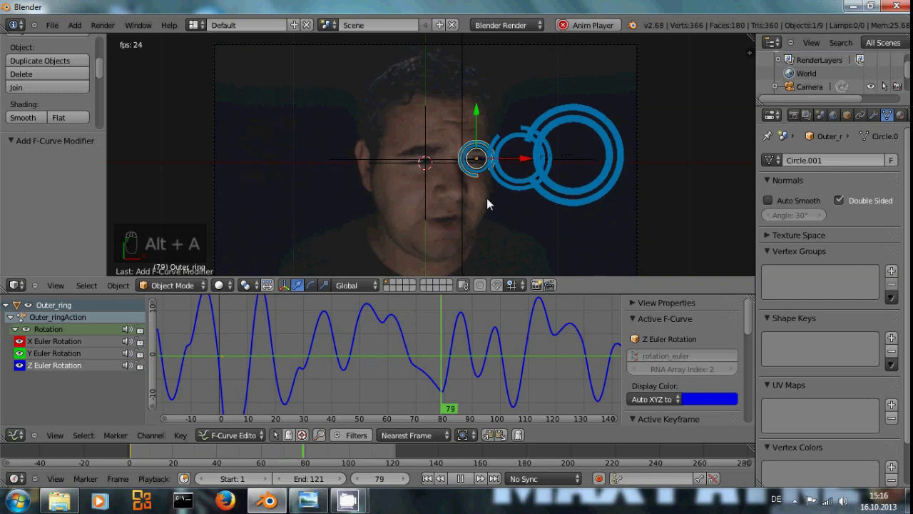
{"action": "key", "text": "alt+a"}
{"action": "key", "text": "ctrl+shift+Down"}
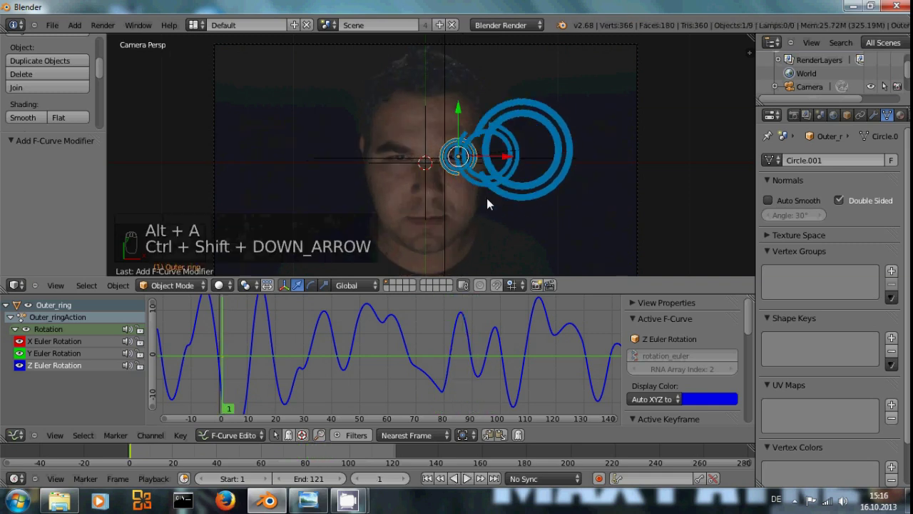
Set the Noise modifier's strength to 4, preview the outer ring's rotation and stop playback
{"action": "scroll", "coordinate": [679, 379], "scroll_direction": "down", "scroll_amount": 10}
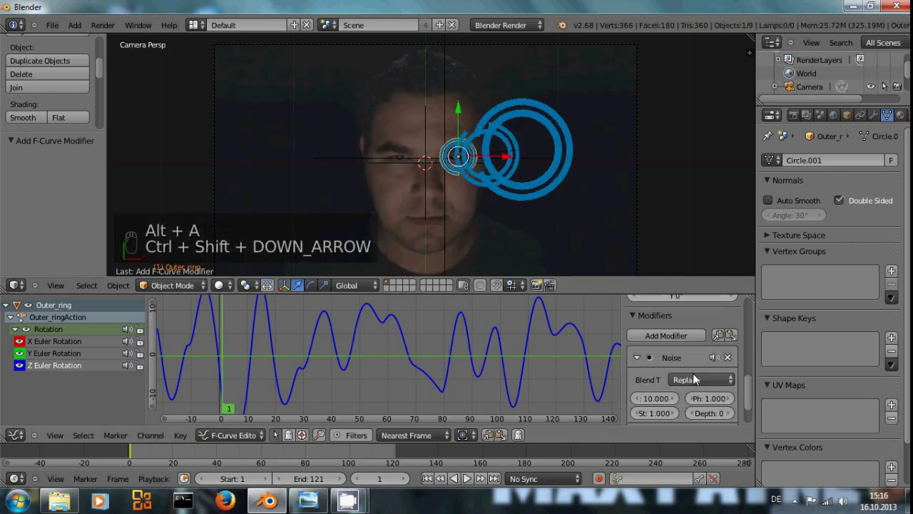
{"action": "left_click_drag", "start_coordinate": [670, 370], "coordinate": [706, 369]}
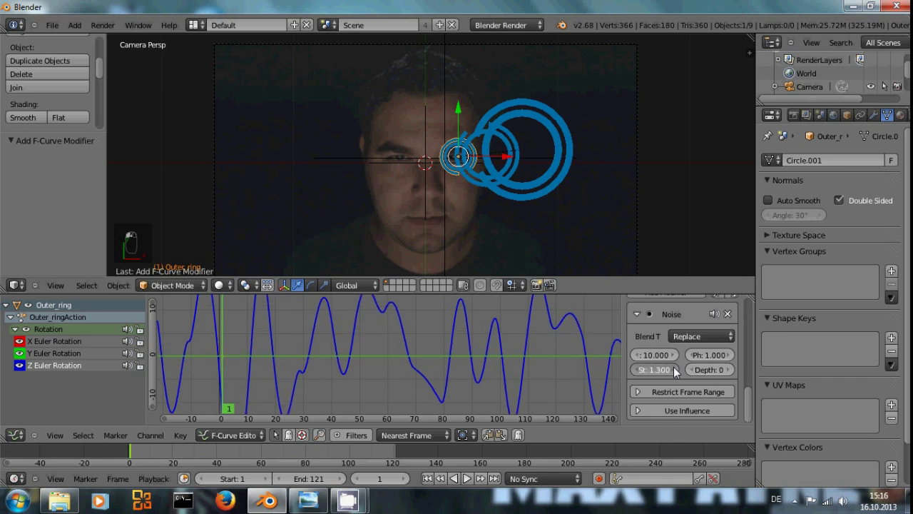
{"action": "left_click", "coordinate": [675, 370]}
{"action": "left_click", "coordinate": [675, 370]}
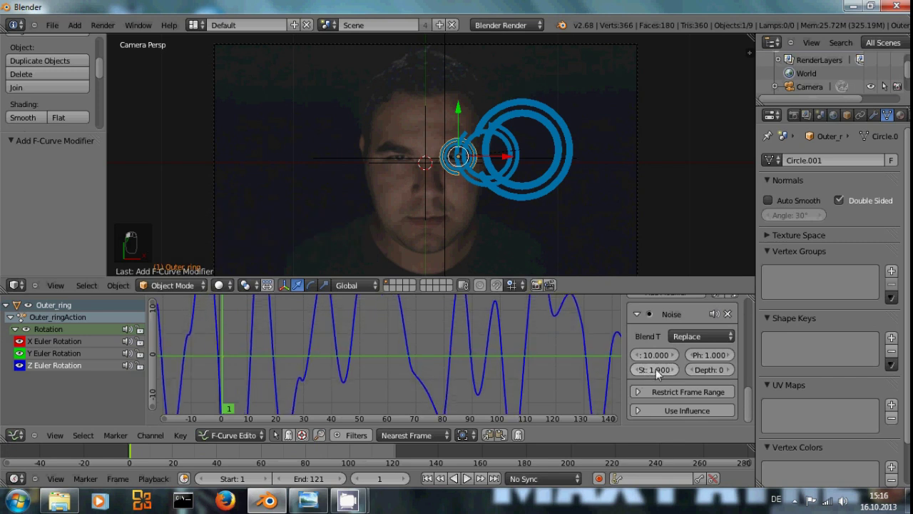
{"action": "type", "text": "4"}
{"action": "key", "text": "Return"}
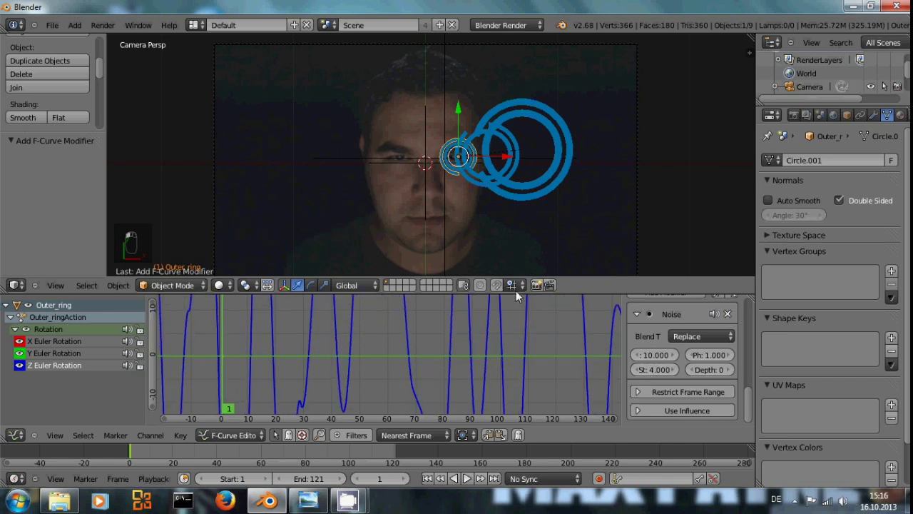
{"action": "key", "text": "alt+a"}
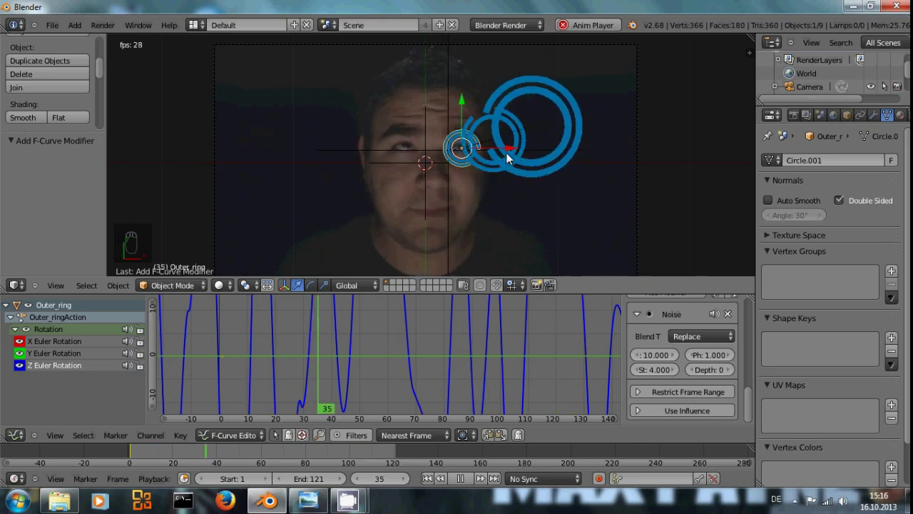
{"action": "key", "text": "alt+a"}
Set the Noise modifier's strength to 10 and play the animation to preview the outer ring's rotation
{"action": "left_click", "coordinate": [655, 370]}
{"action": "type", "text": "10"}
{"action": "key", "text": "Return"}
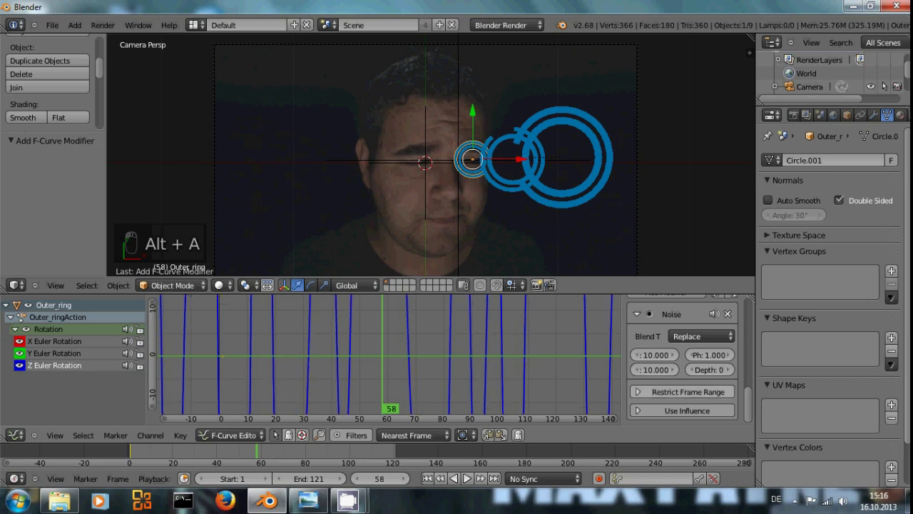
{"action": "middle_click_drag", "start_coordinate": [462, 330], "coordinate": [440, 414], "text": "ctrl"}
{"action": "middle_click_drag", "start_coordinate": [443, 333], "coordinate": [439, 345], "text": "ctrl"}
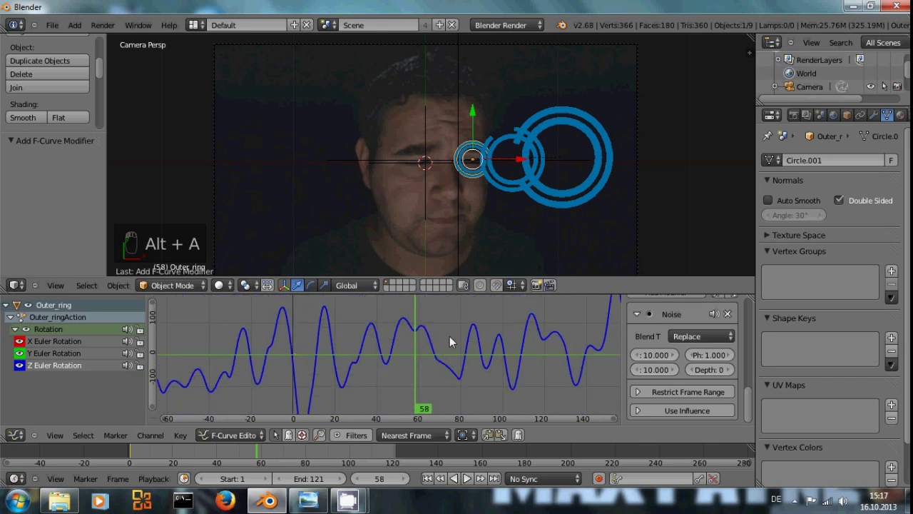
{"action": "mouse_move", "coordinate": [449, 347]}
{"action": "middle_mouse_down", "text": "ctrl"}
{"action": "mouse_move", "coordinate": [433, 345]}
{"action": "mouse_move", "coordinate": [438, 354]}
{"action": "middle_mouse_up", "text": "ctrl"}
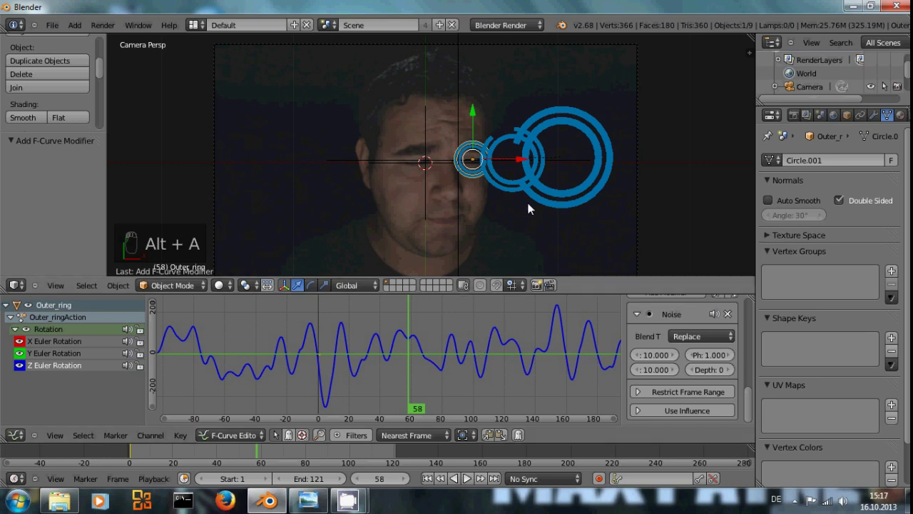
{"action": "key", "text": "alt+a"}
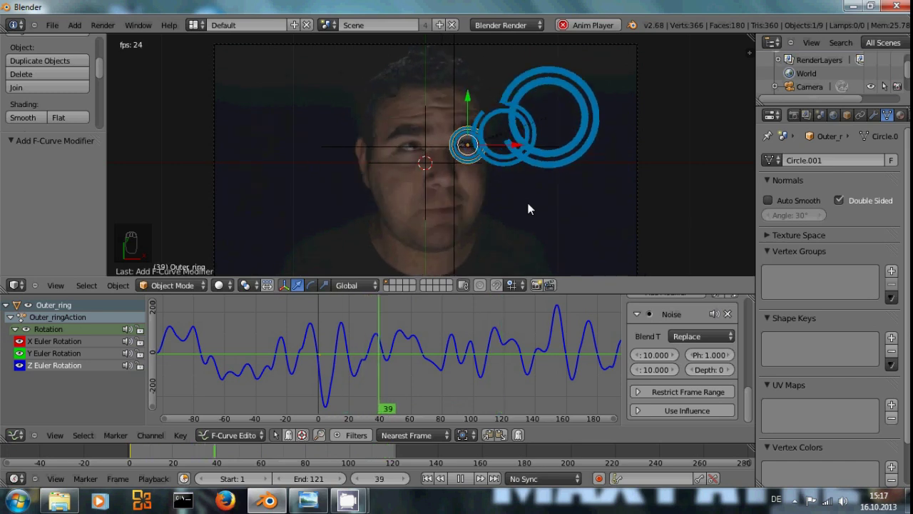
Stop playback, set the Noise modifier's scale to 20, and preview the small outer ring's rotation again from frame 1
{"action": "key", "text": "alt+a"}
{"action": "left_click", "coordinate": [654, 356]}
{"action": "type", "text": "20"}
{"action": "key", "text": "Return"}
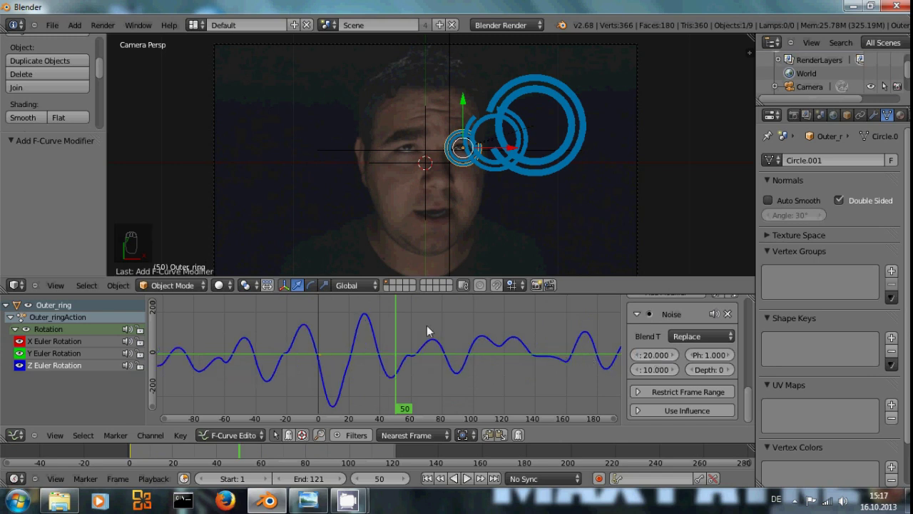
{"action": "key", "text": "ctrl+shift+Down"}
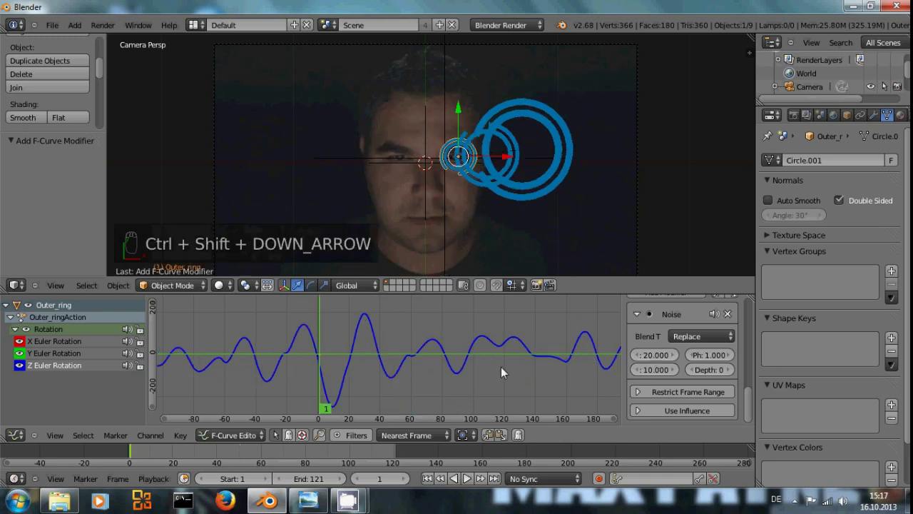
{"action": "key", "text": "alt+a"}
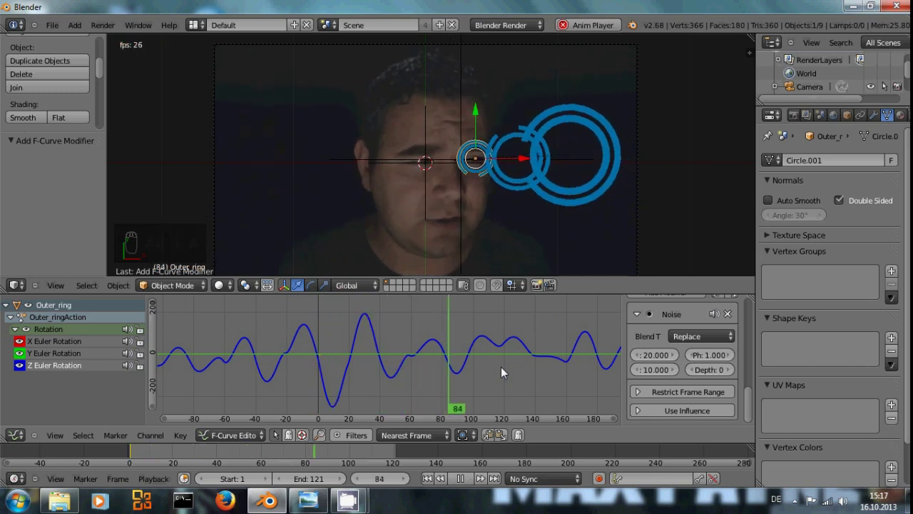
{"action": "key", "text": "alt+a"}
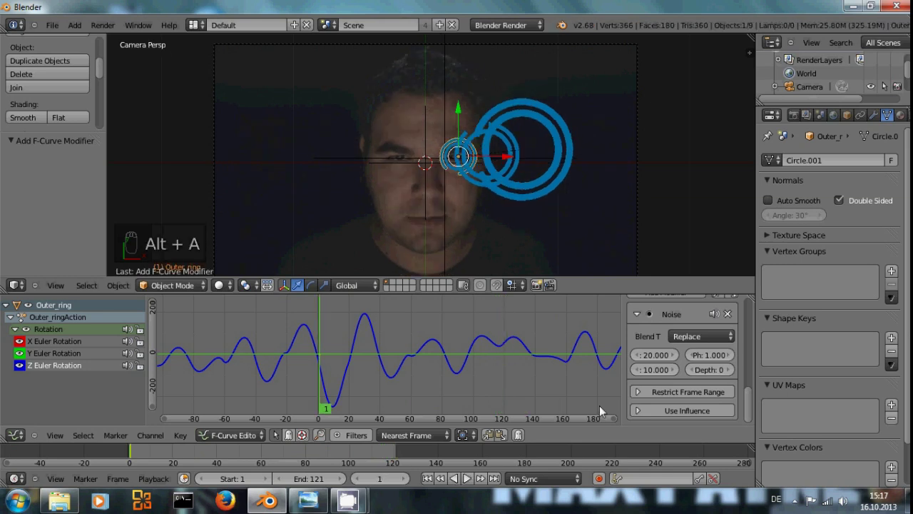
Copy the Noise modifier from the small outer ring and paste it onto the middle outer ring's Z Euler Rotation curve
{"action": "key", "text": "ctrl+Up"}
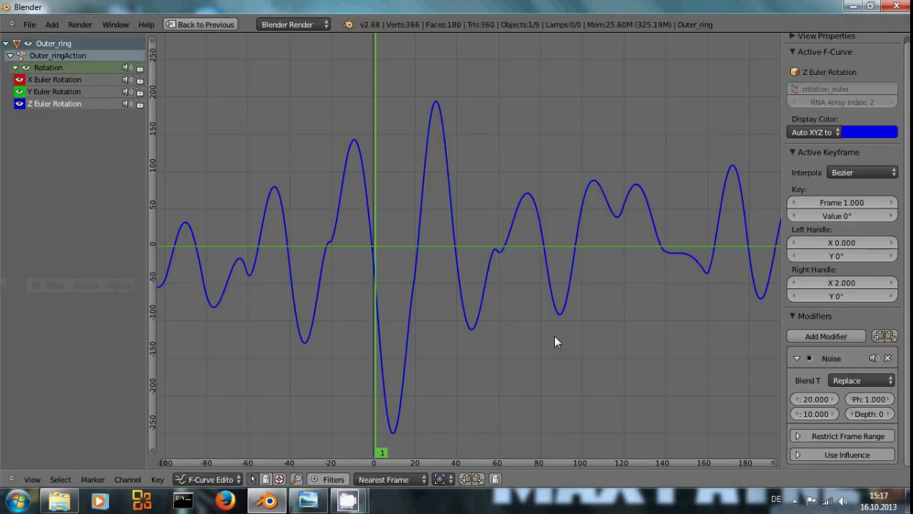
{"action": "key", "text": "ctrl+Up"}
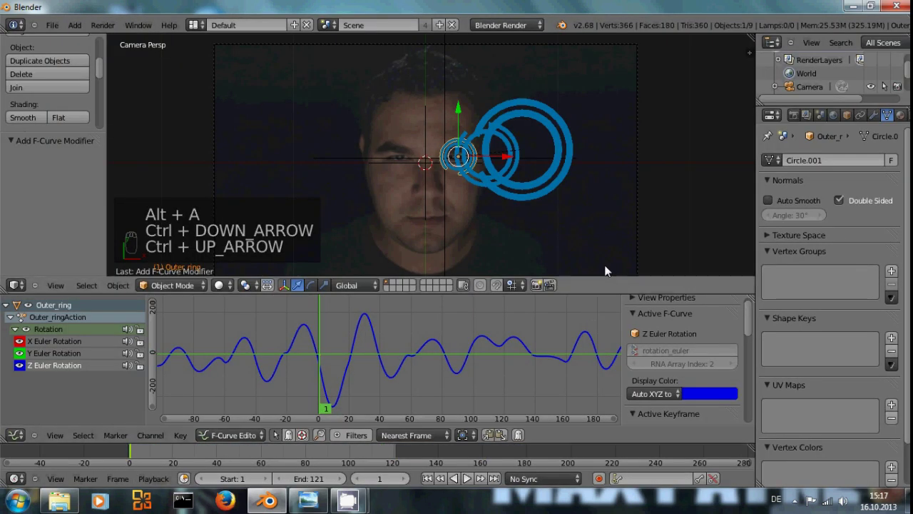
{"action": "scroll", "coordinate": [680, 362], "scroll_direction": "down", "scroll_amount": 10}
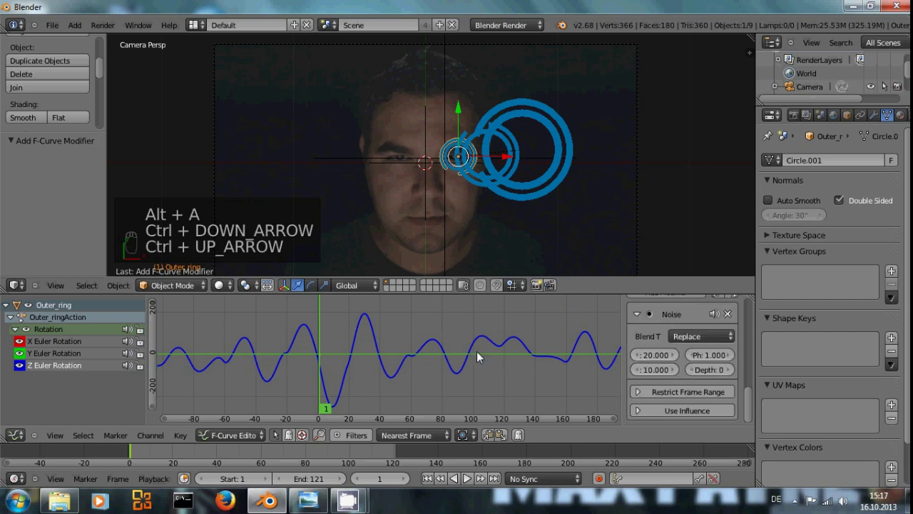
{"action": "scroll", "coordinate": [706, 342], "scroll_direction": "up", "scroll_amount": 2}
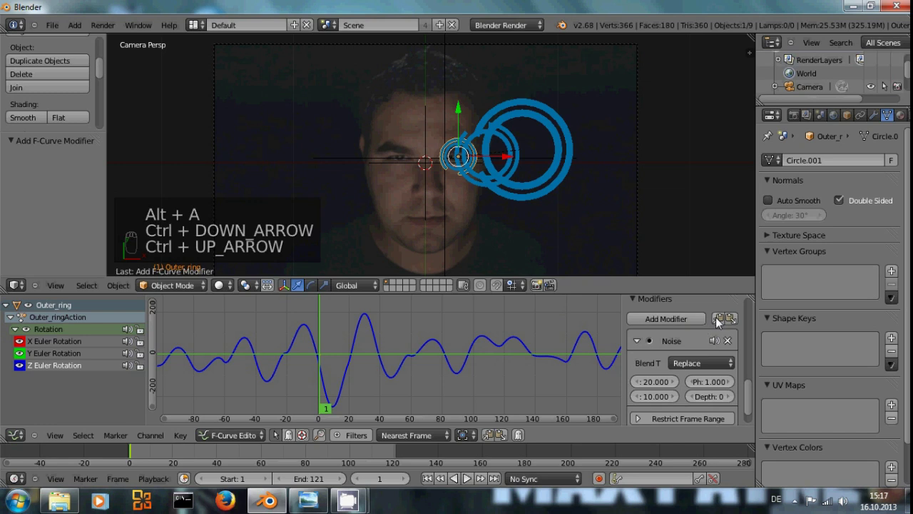
{"action": "left_click", "coordinate": [718, 319]}
{"action": "key", "text": "shift+d"}
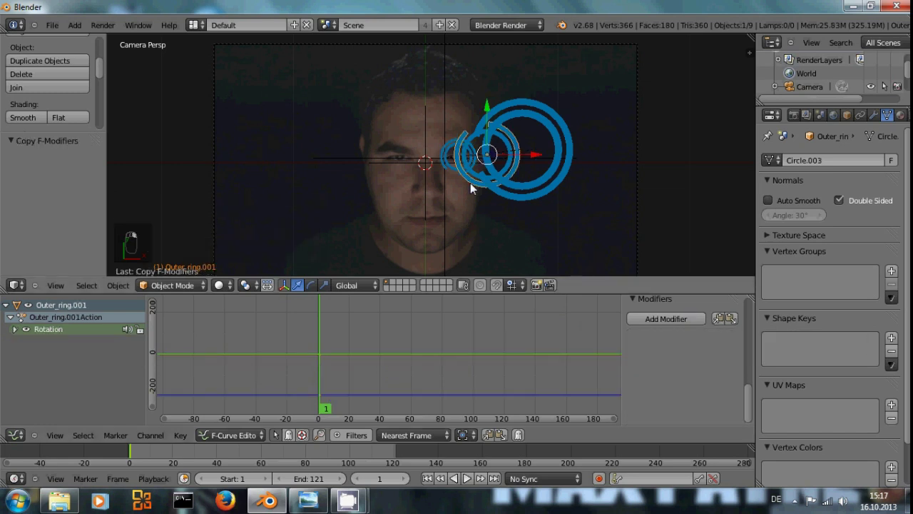
{"action": "left_click", "coordinate": [13, 329]}
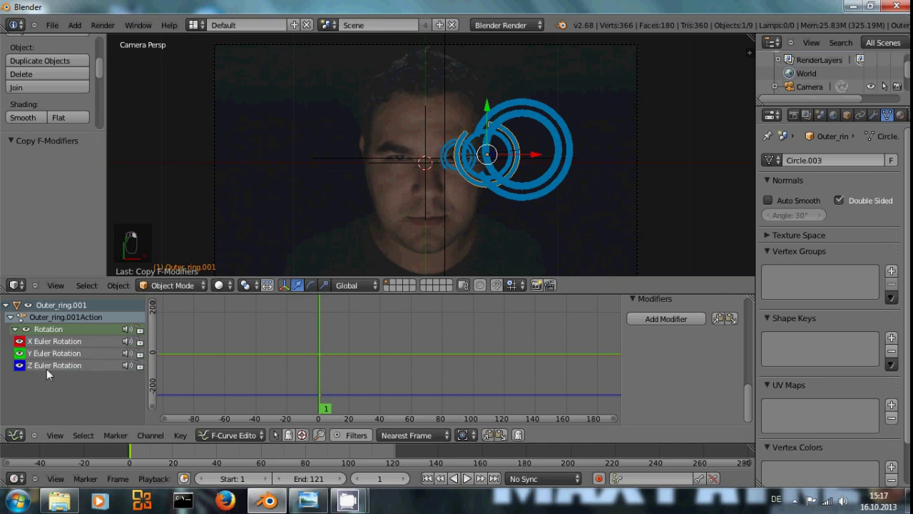
{"action": "left_click", "coordinate": [733, 319]}
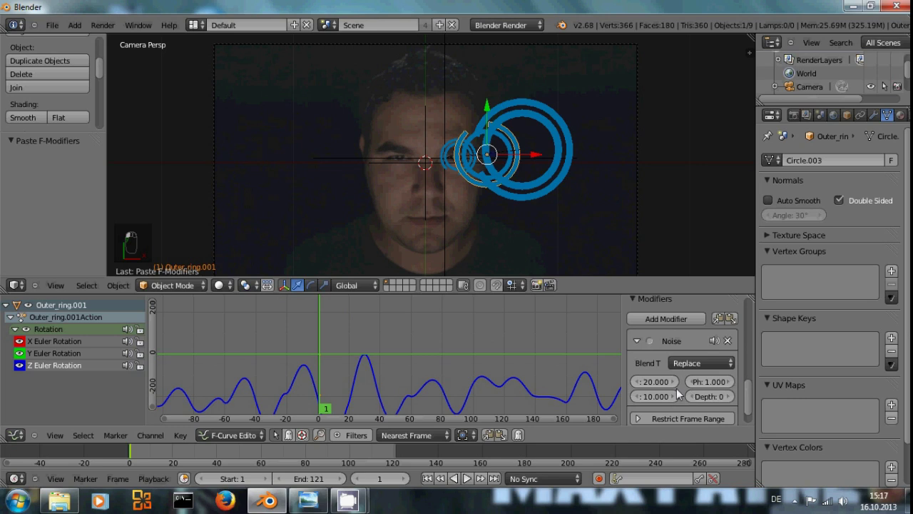
Set the phase of the middle outer ring's Noise modifier to 30
{"action": "scroll", "coordinate": [685, 384], "scroll_direction": "down", "scroll_amount": 2}
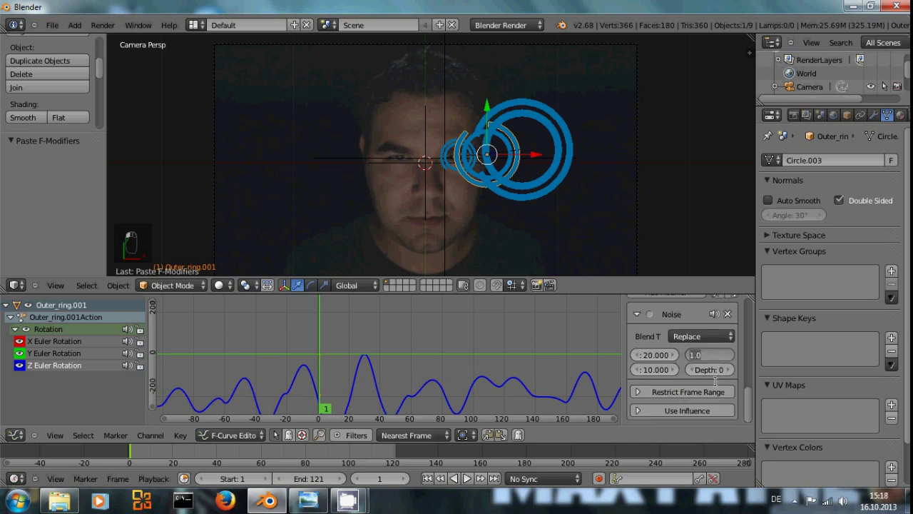
{"action": "type", "text": "30"}
{"action": "key", "text": "Return"}
{"action": "scroll", "coordinate": [505, 371], "scroll_direction": "down", "scroll_amount": 1}
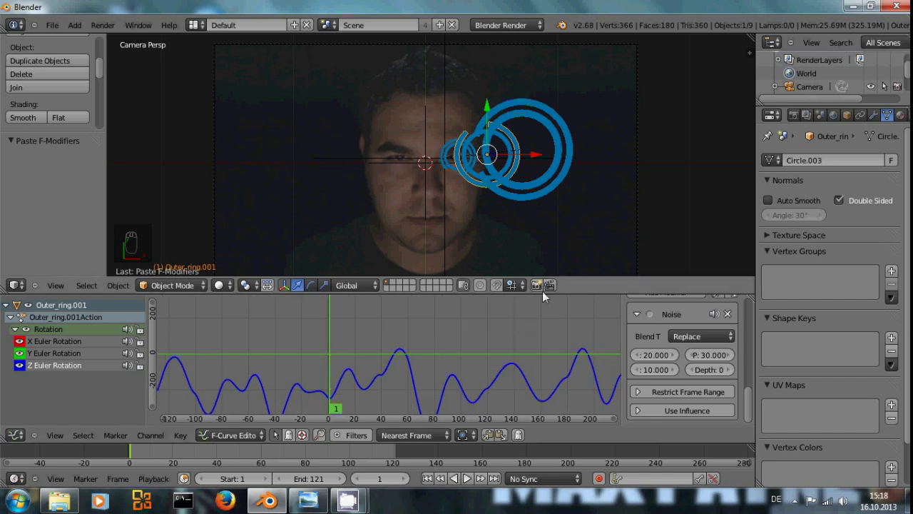
Paste the copied Noise modifier onto the large outer ring's Z Euler Rotation curve
{"action": "right_click", "coordinate": [523, 196]}
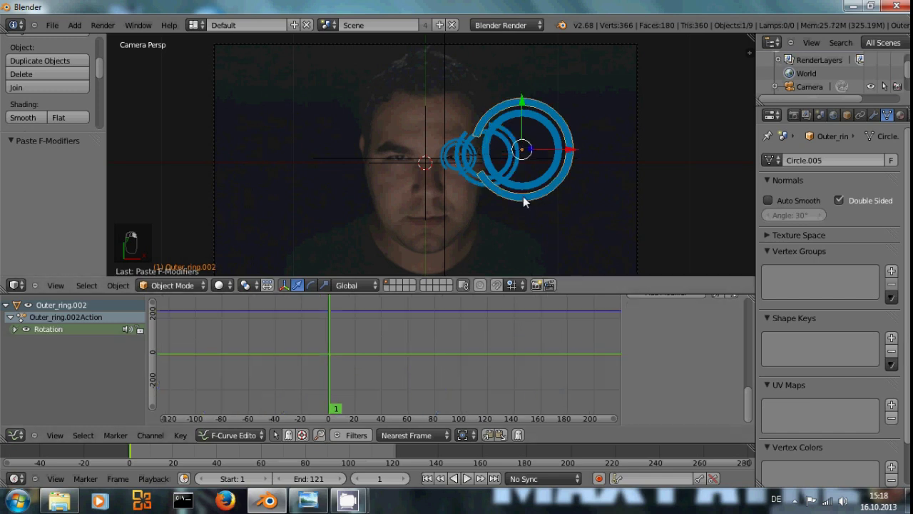
{"action": "left_click", "coordinate": [14, 329]}
{"action": "left_click", "coordinate": [46, 366]}
{"action": "scroll", "coordinate": [689, 341], "scroll_direction": "up", "scroll_amount": 2}
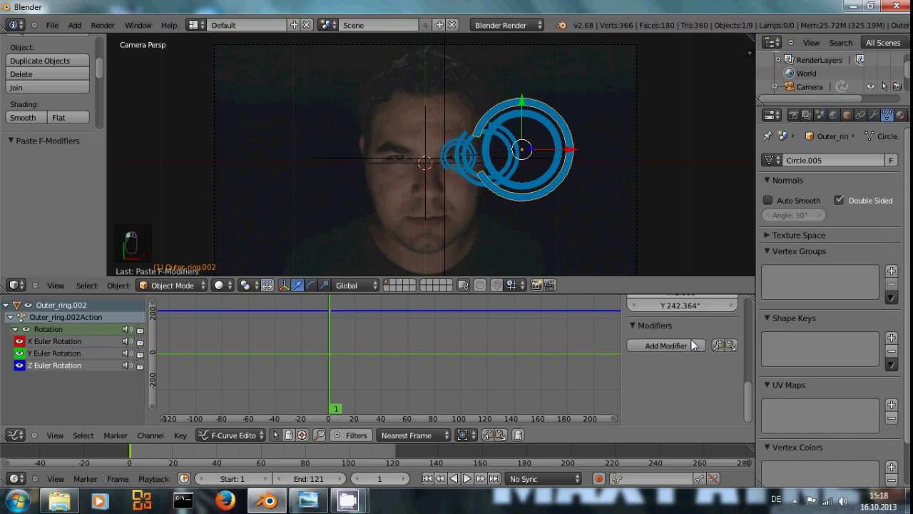
{"action": "left_click", "coordinate": [729, 345]}
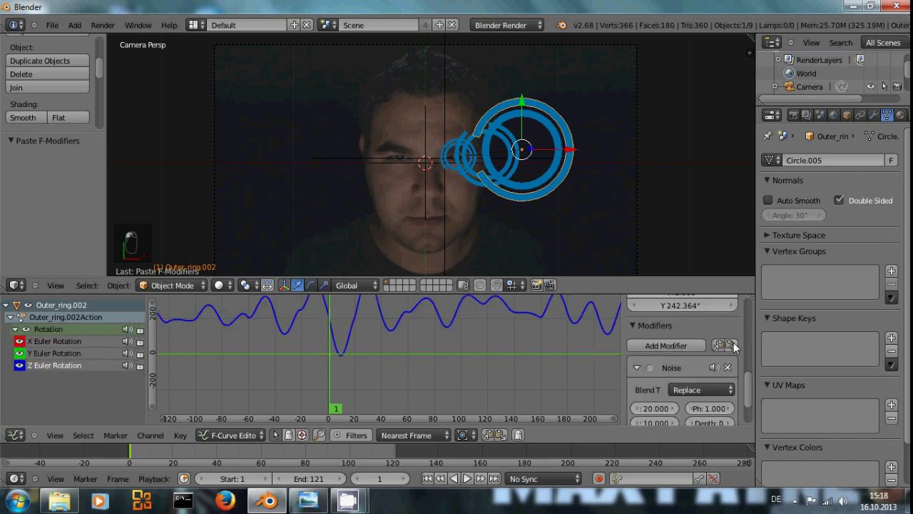
Set the phase of the large outer ring's Noise modifier to 15
{"action": "left_click", "coordinate": [712, 408]}
{"action": "type", "text": "15"}
{"action": "key", "text": "Return"}
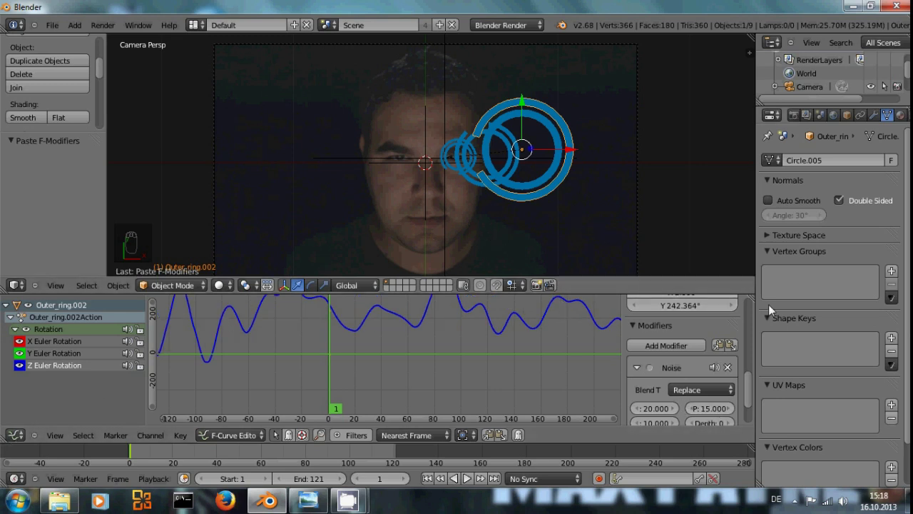
Merge the upper 3D View into the Graph Editor area and switch the combined area to a 3D View
{"action": "key", "text": "ctrl+Up"}
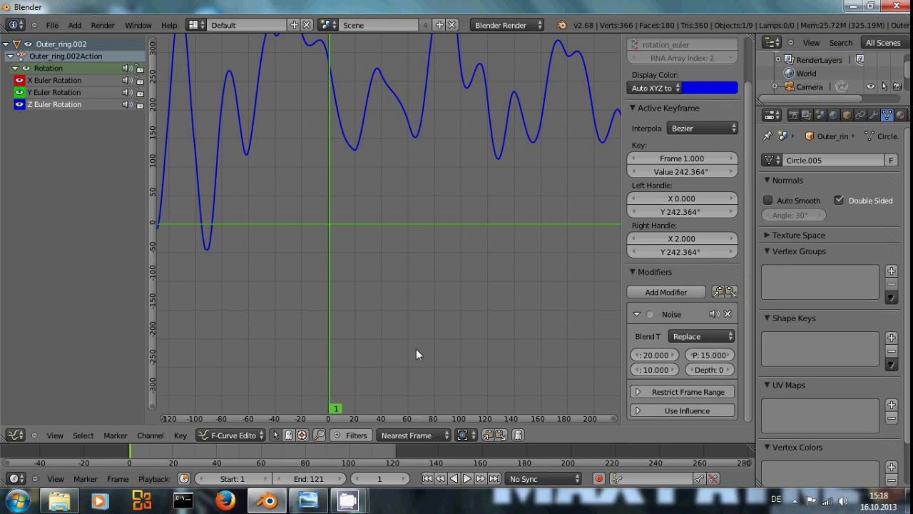
{"action": "left_click", "coordinate": [14, 435]}
{"action": "left_click", "coordinate": [60, 421]}
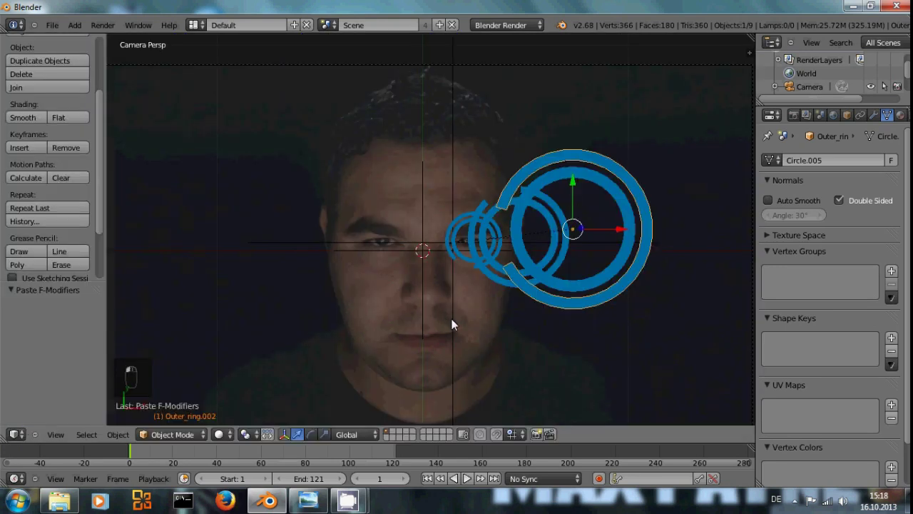
Play the animation to check the rotation of all three outer rings, stop playback and return to frame 1
{"action": "scroll", "coordinate": [452, 325], "scroll_direction": "down", "scroll_amount": 5}
{"action": "scroll", "coordinate": [462, 313], "scroll_direction": "up", "scroll_amount": 3}
{"action": "key", "text": "alt+a"}
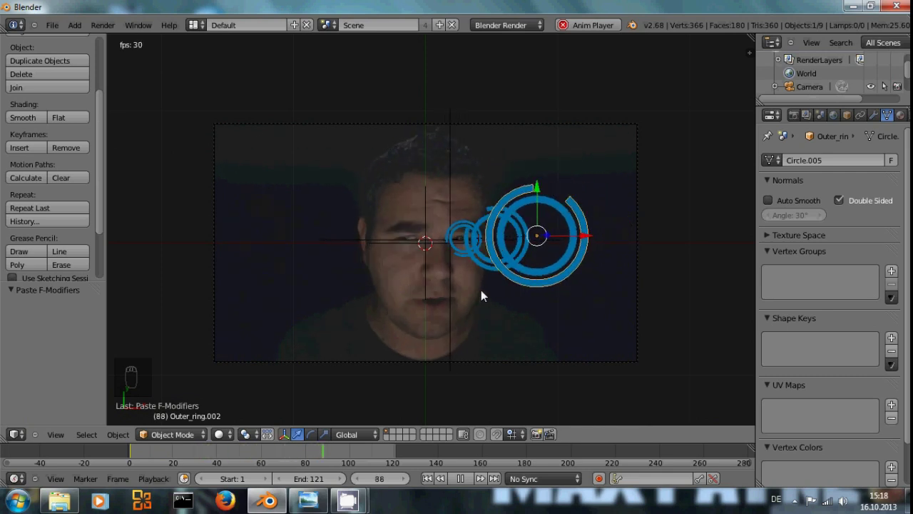
{"action": "key", "text": "alt+a"}
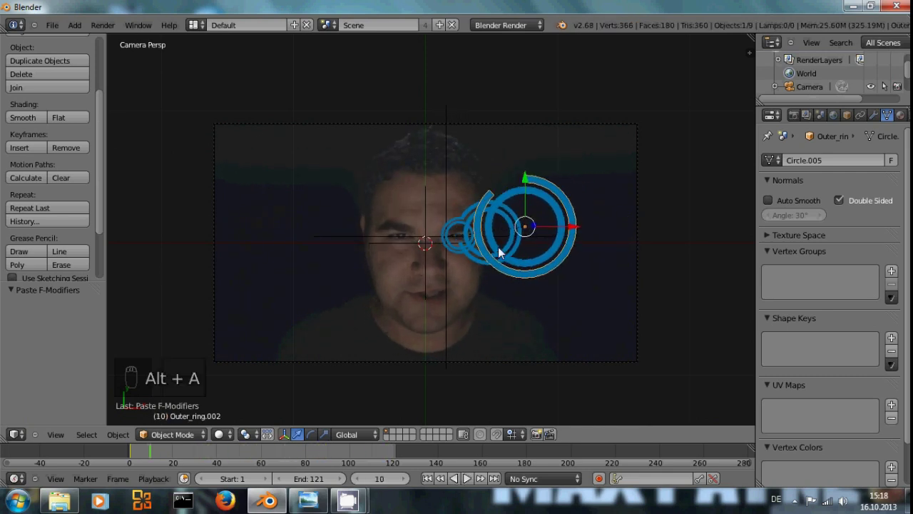
{"action": "key", "text": "ctrl+shift+Down"}
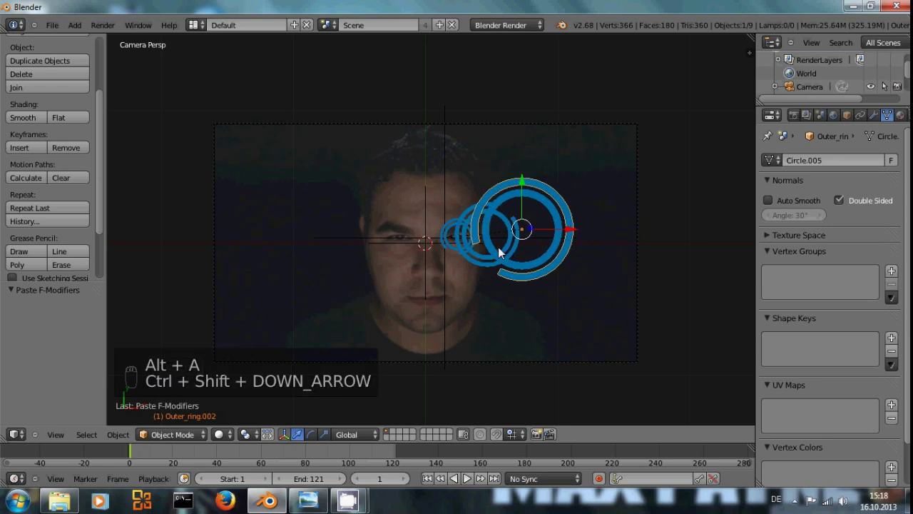